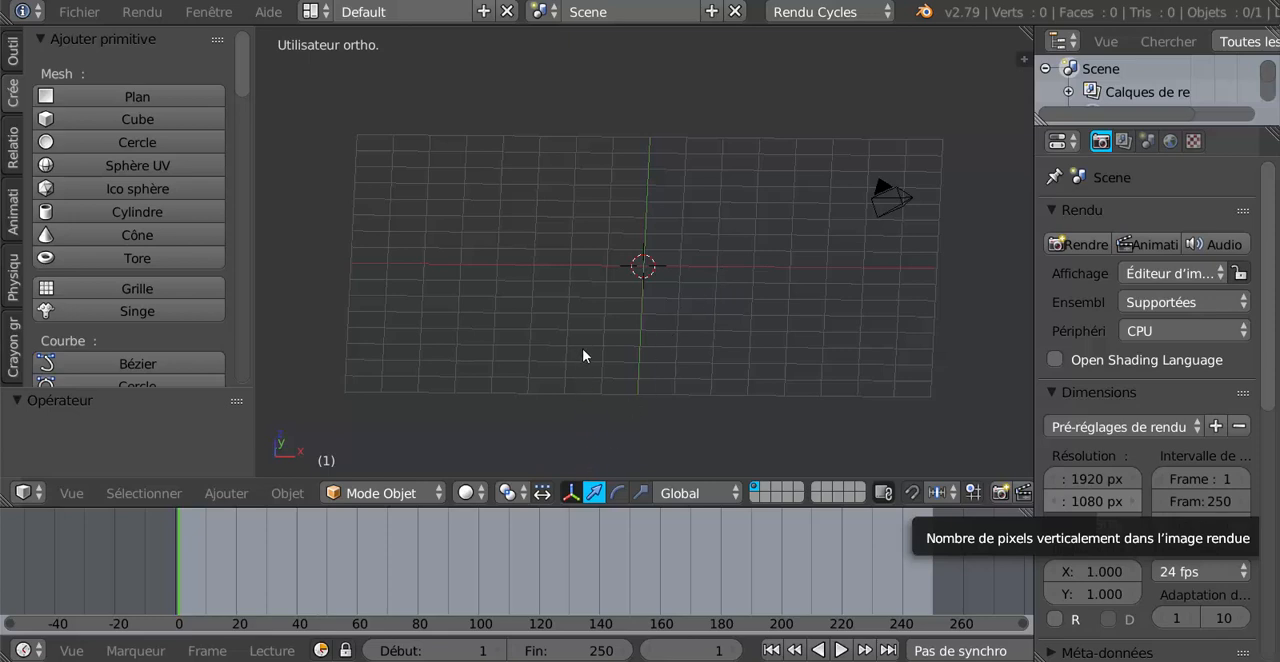
Switch to the "fond vert effet" folder in File Explorer and preview the "Housefly Isolated on the Green Screen" video, closing the player when done.
mouse_move(484, 660)
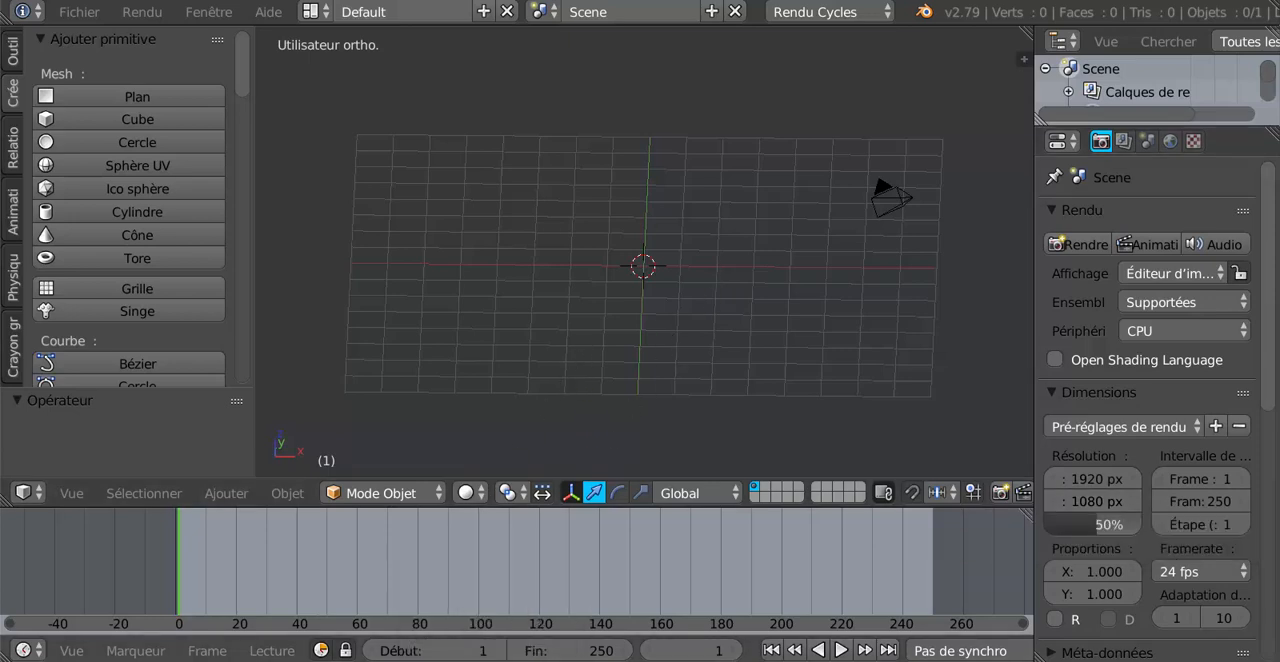
mouse_move(420, 658)
left_click(426, 595)
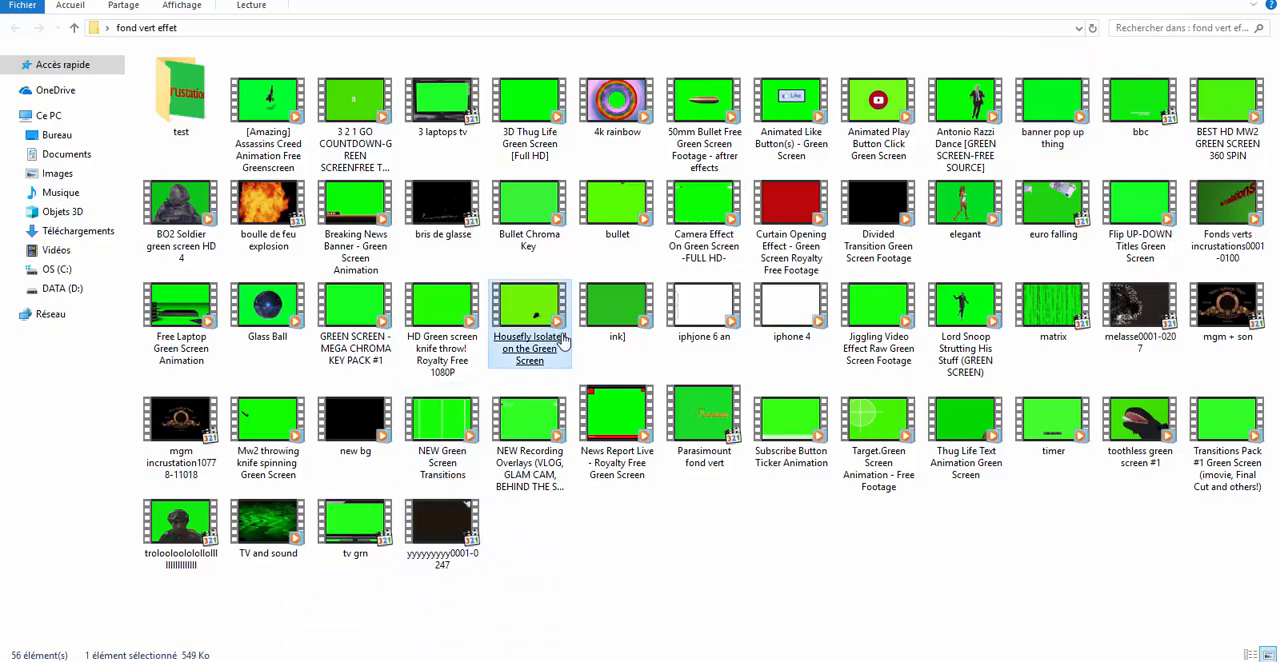
left_click(672, 308)
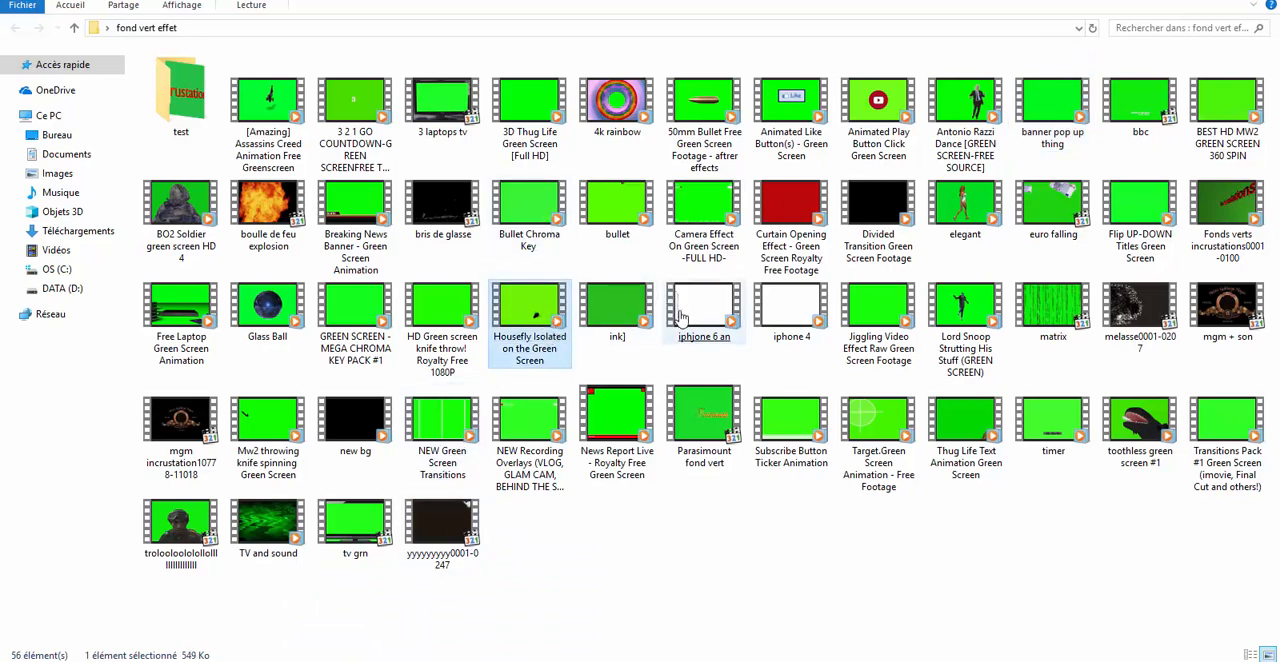
left_click(529, 362)
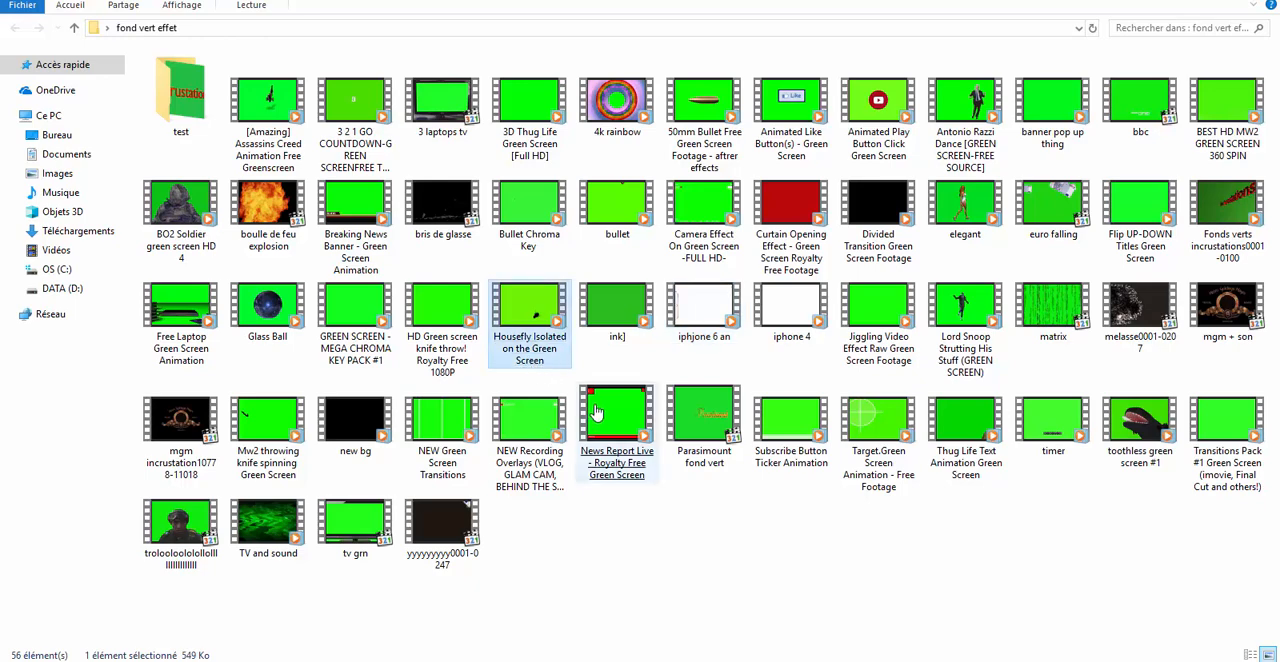
double_click(533, 312)
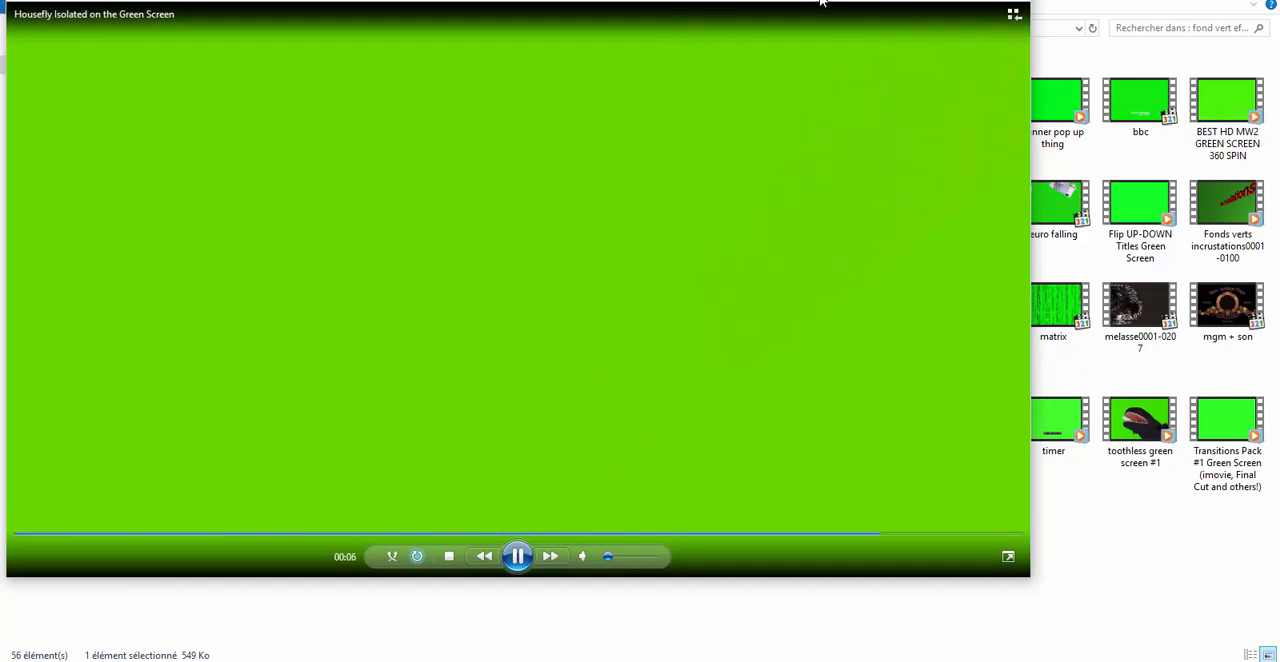
left_click_drag(820, 20, 863, 34)
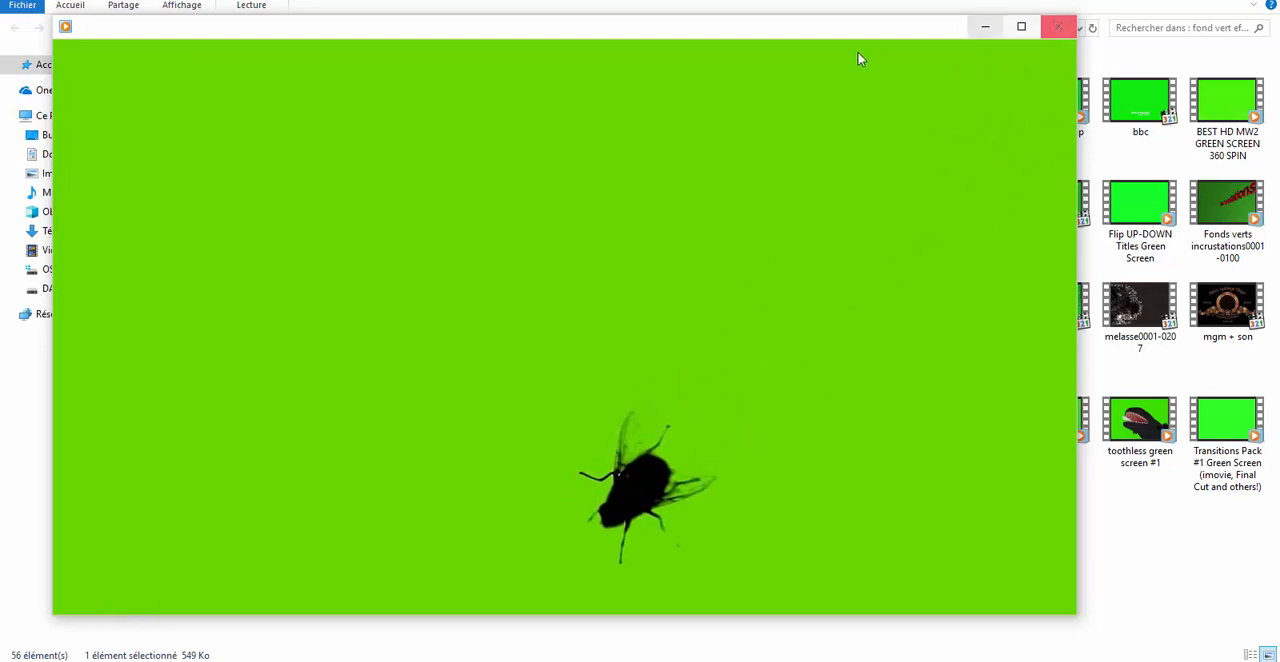
left_click(1058, 27)
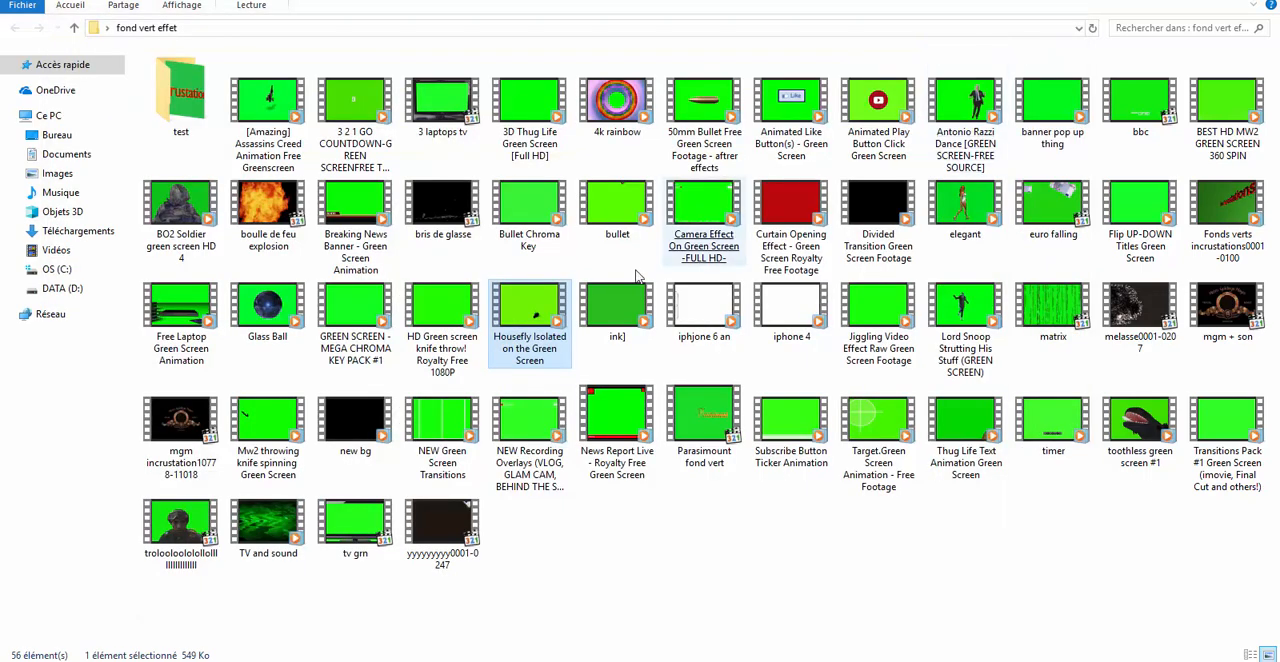
Preview the "boulle de feu explosion" video from the folder and close its player.
left_click(584, 212)
left_click(266, 213)
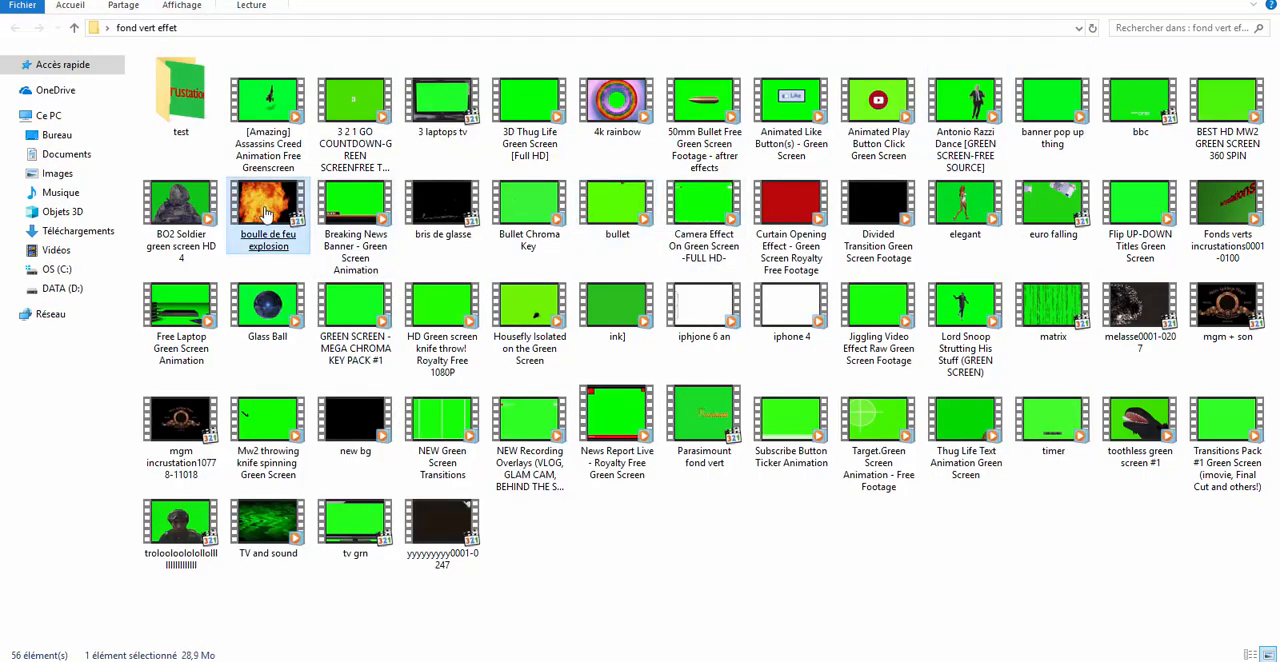
double_click(268, 305)
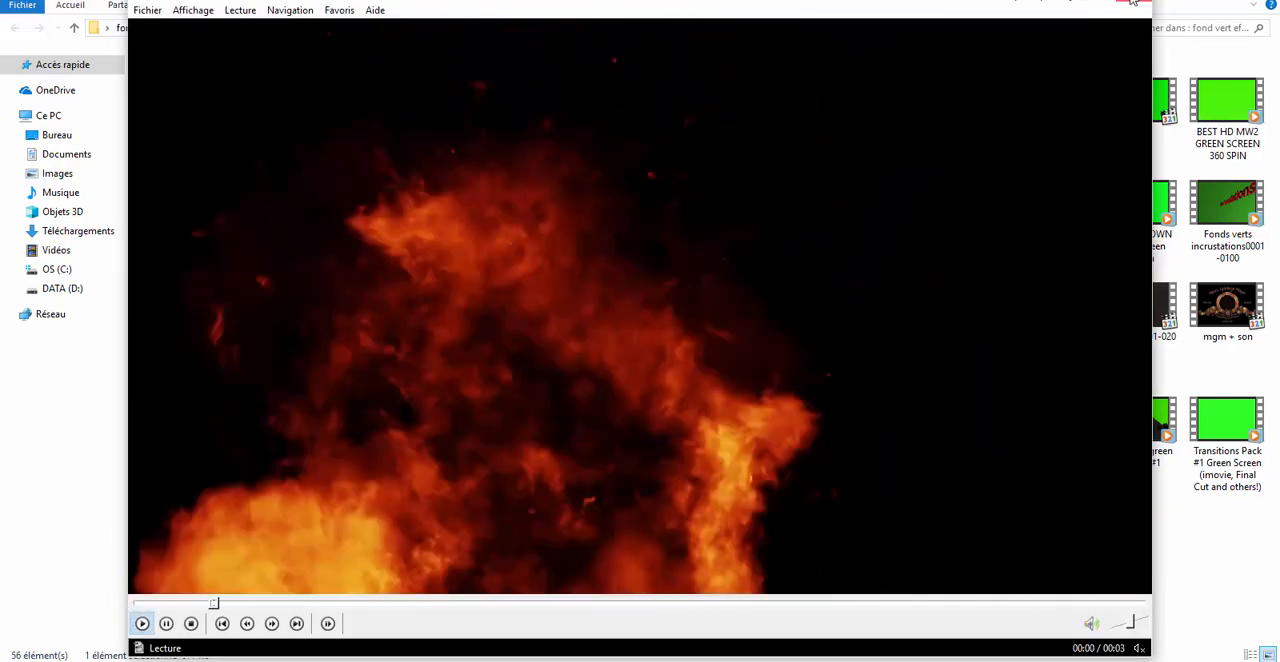
left_click(1137, 8)
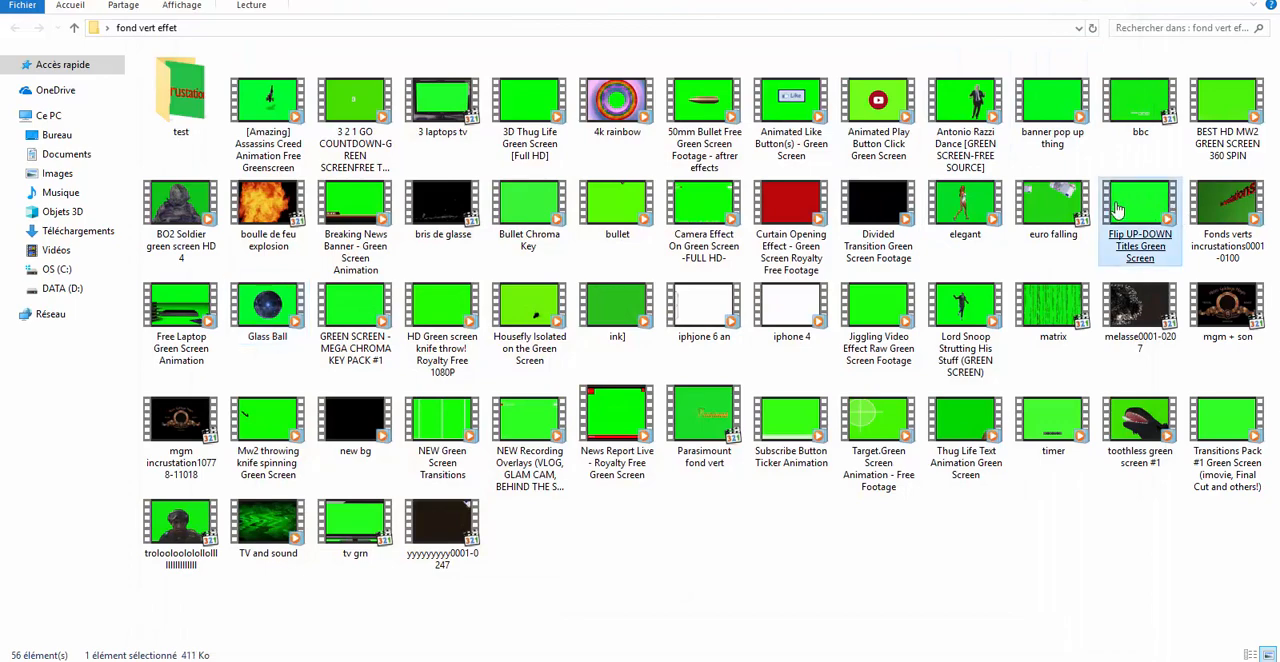
Preview the "Antonio Razzi Dance [GREEN SCREEN-FREE SOURCE]" video and close its player.
left_click(982, 98)
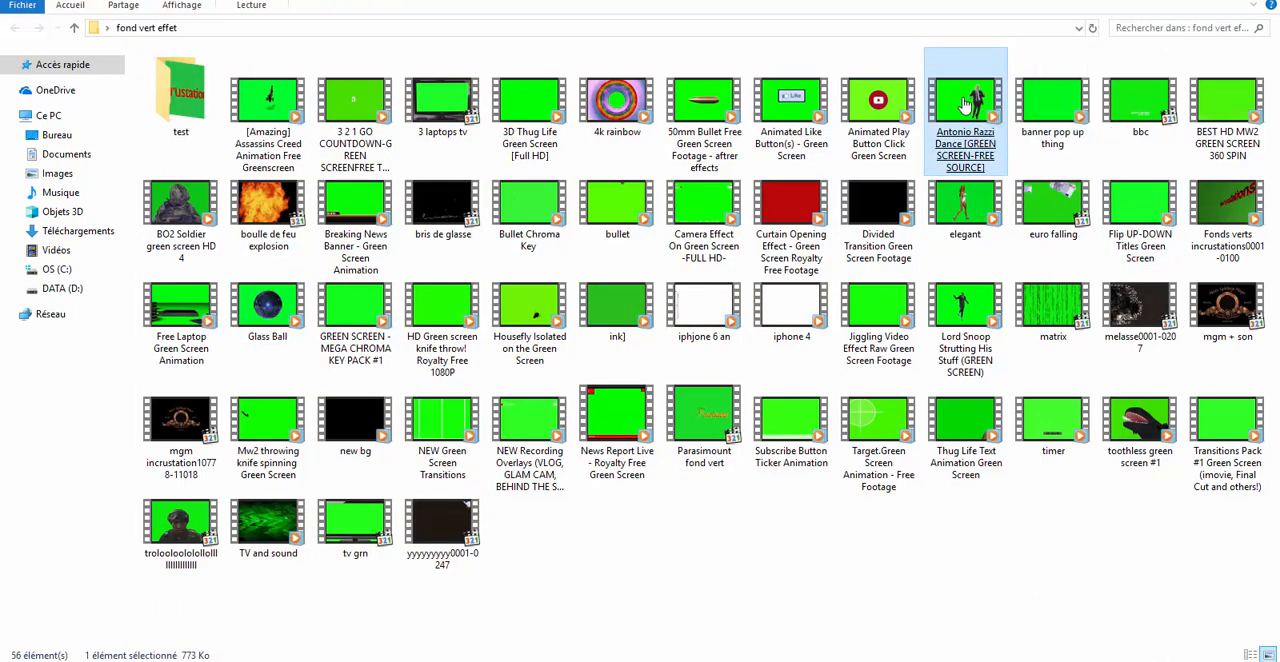
double_click(965, 104)
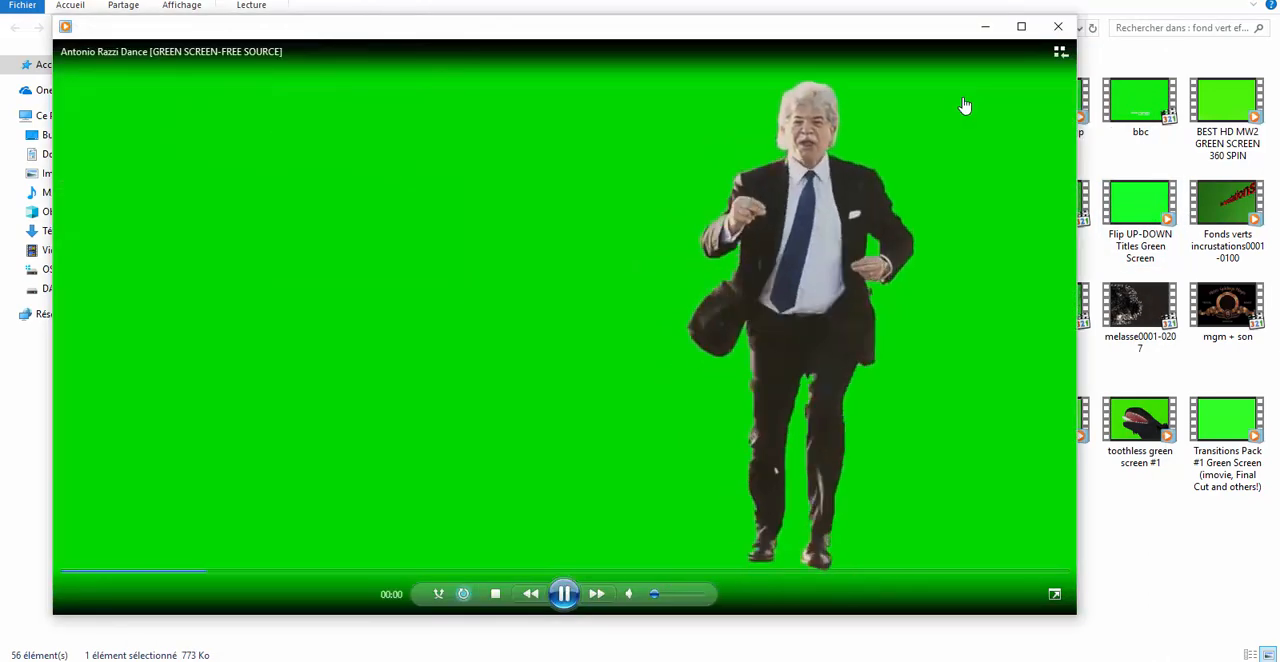
left_click(1058, 26)
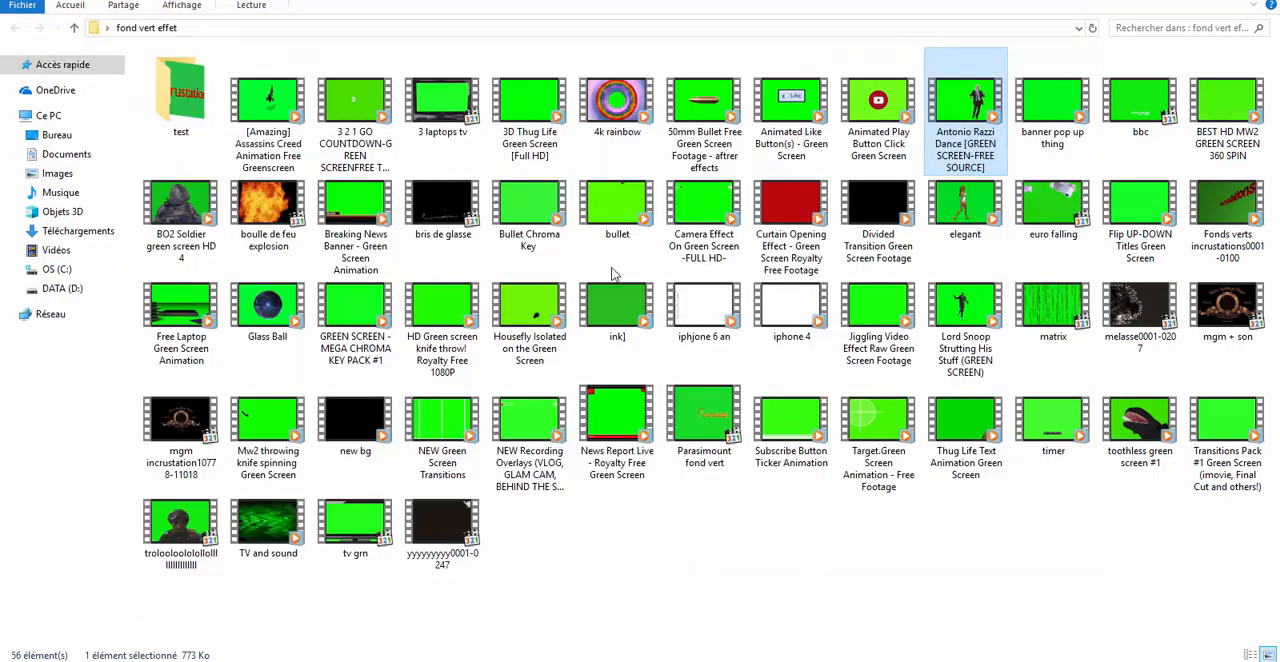
Examine the range of other effect clips in the folder, such as the subscribe button, timer, divided transition and camera effect.
left_click(284, 256)
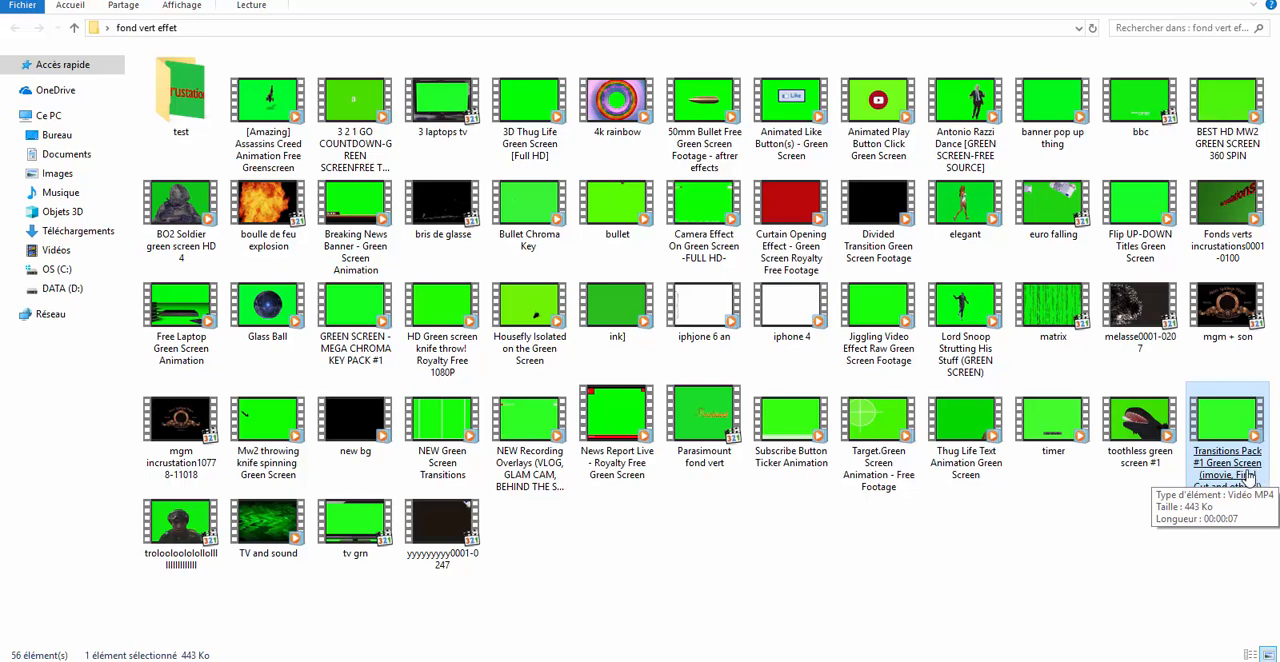
left_click(1013, 553)
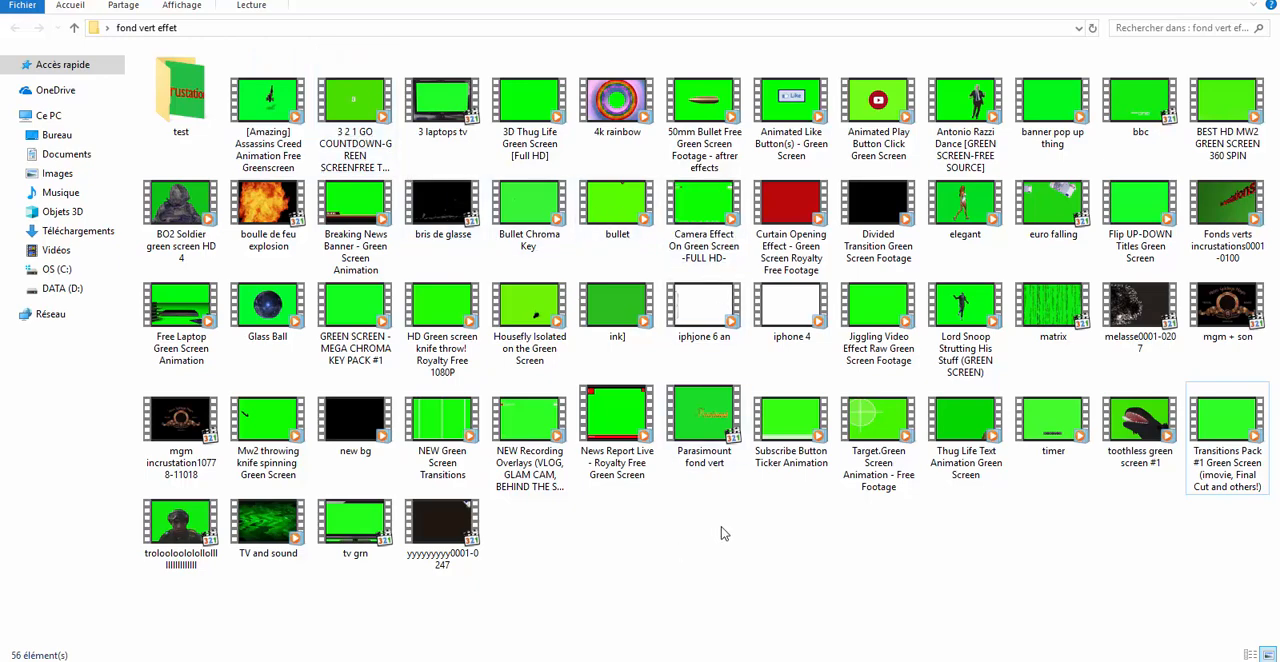
left_click(775, 470)
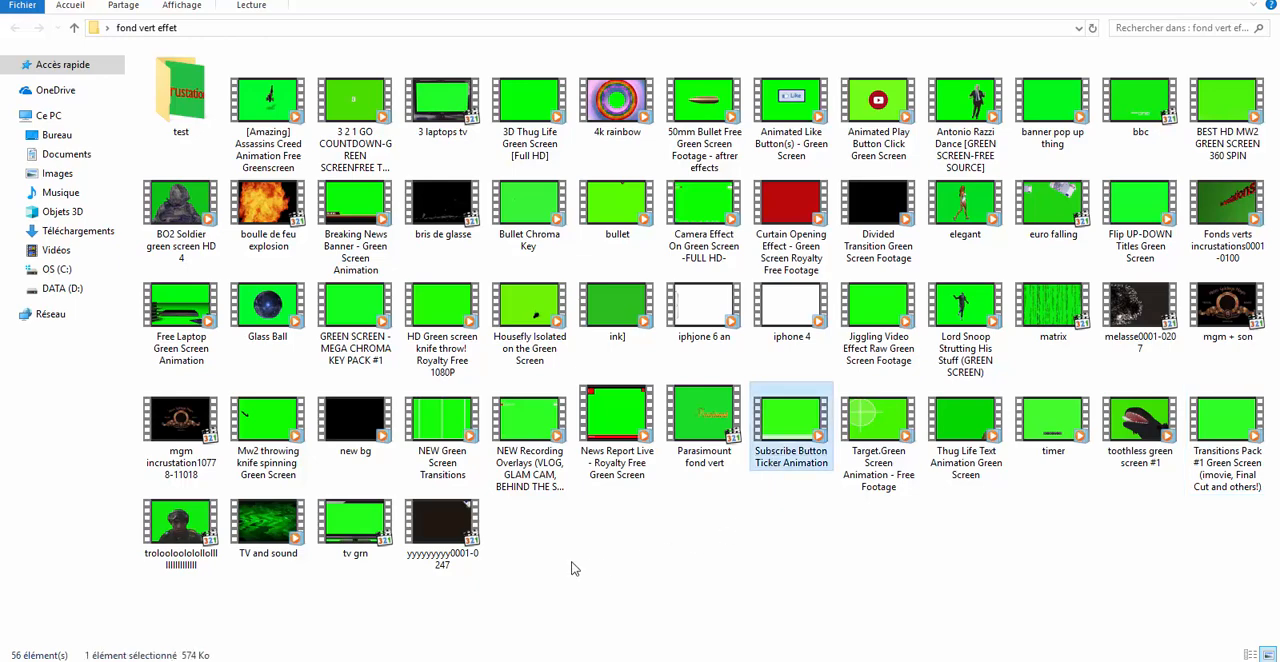
left_click(380, 605)
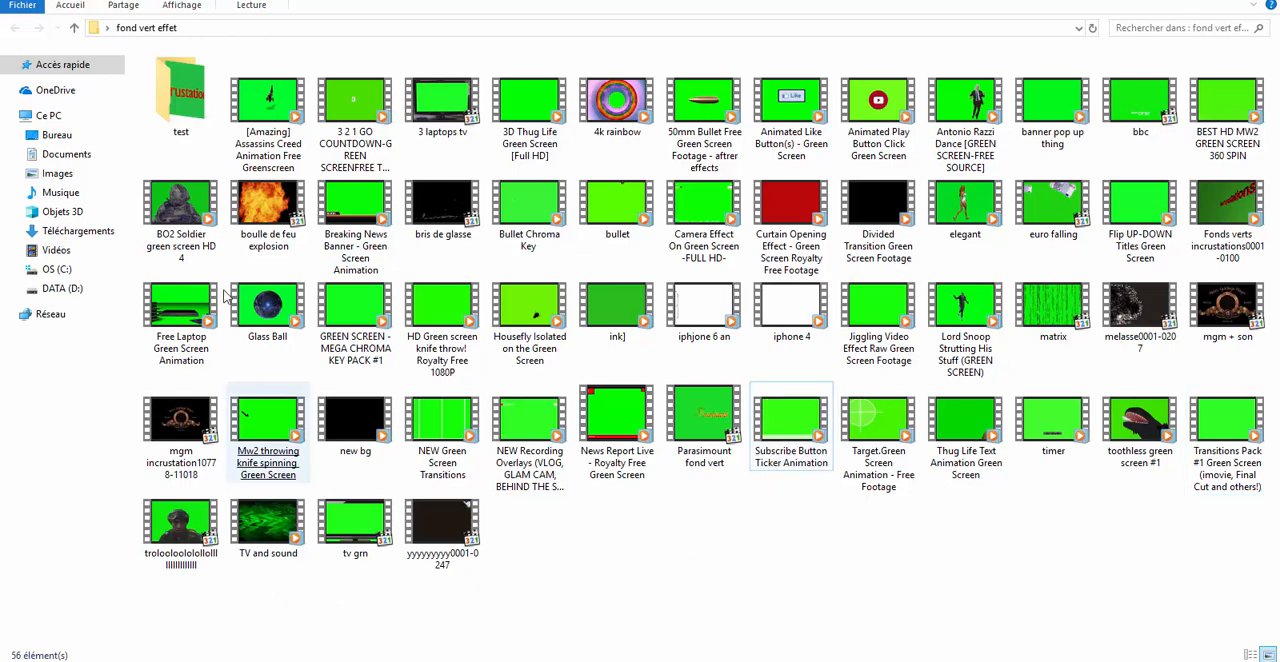
left_click(797, 460)
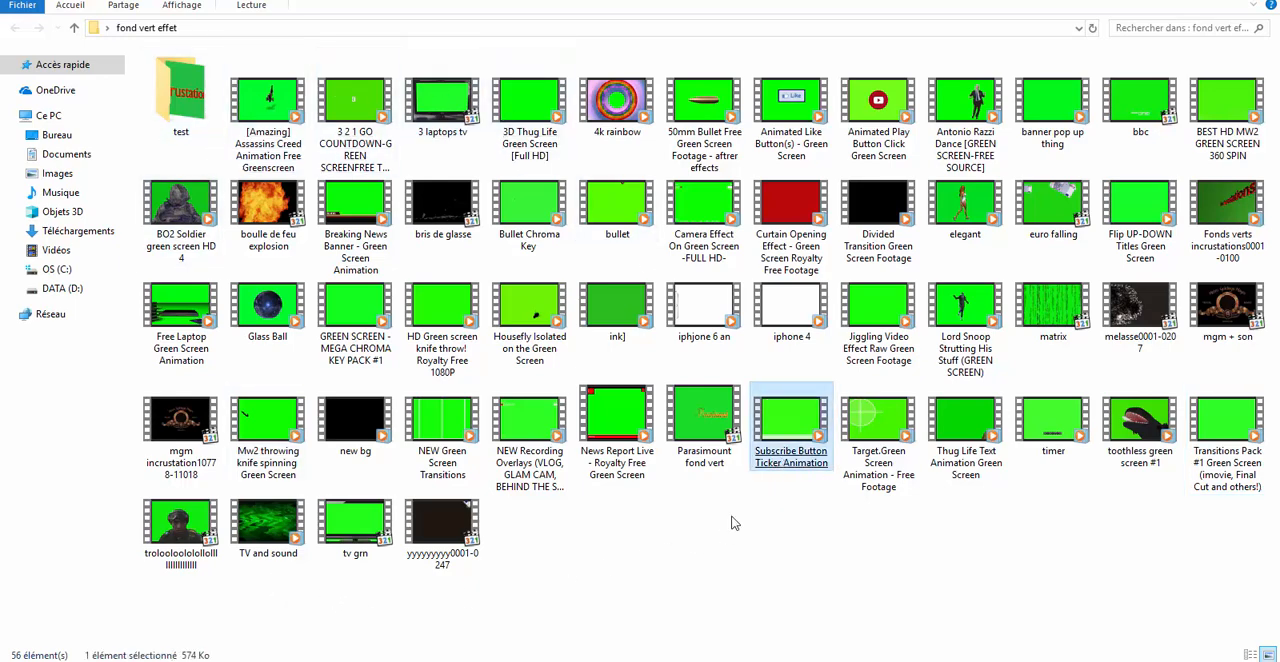
left_click(403, 608)
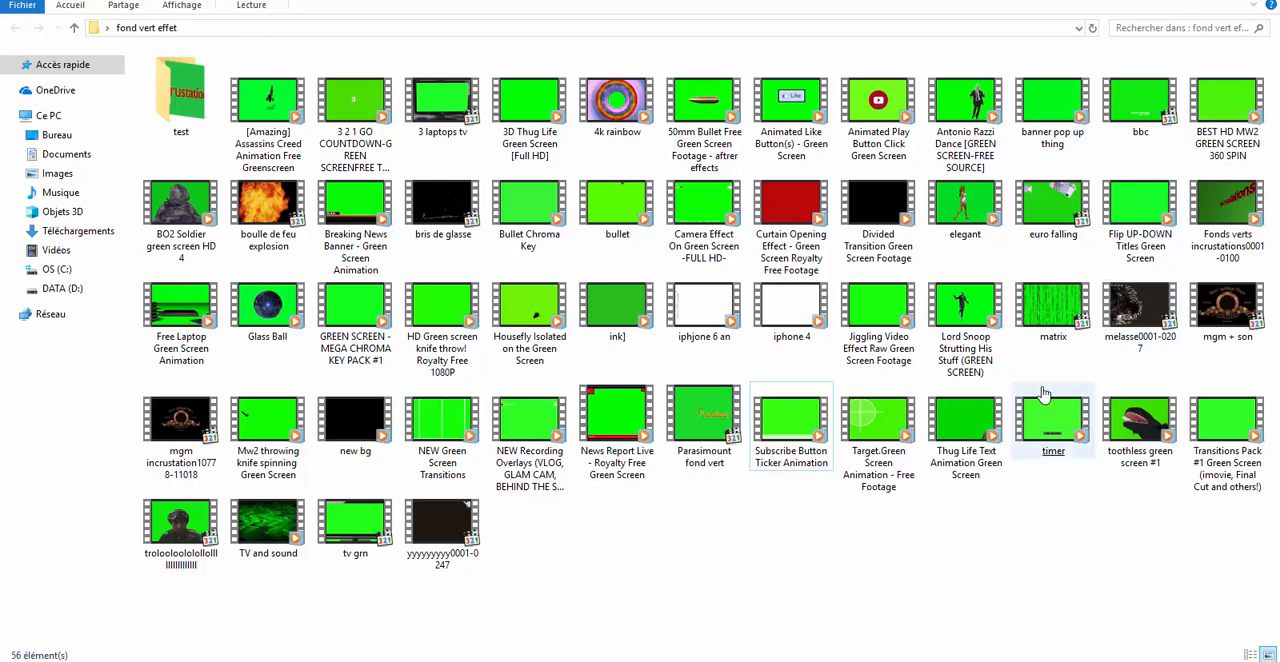
left_click(1052, 420)
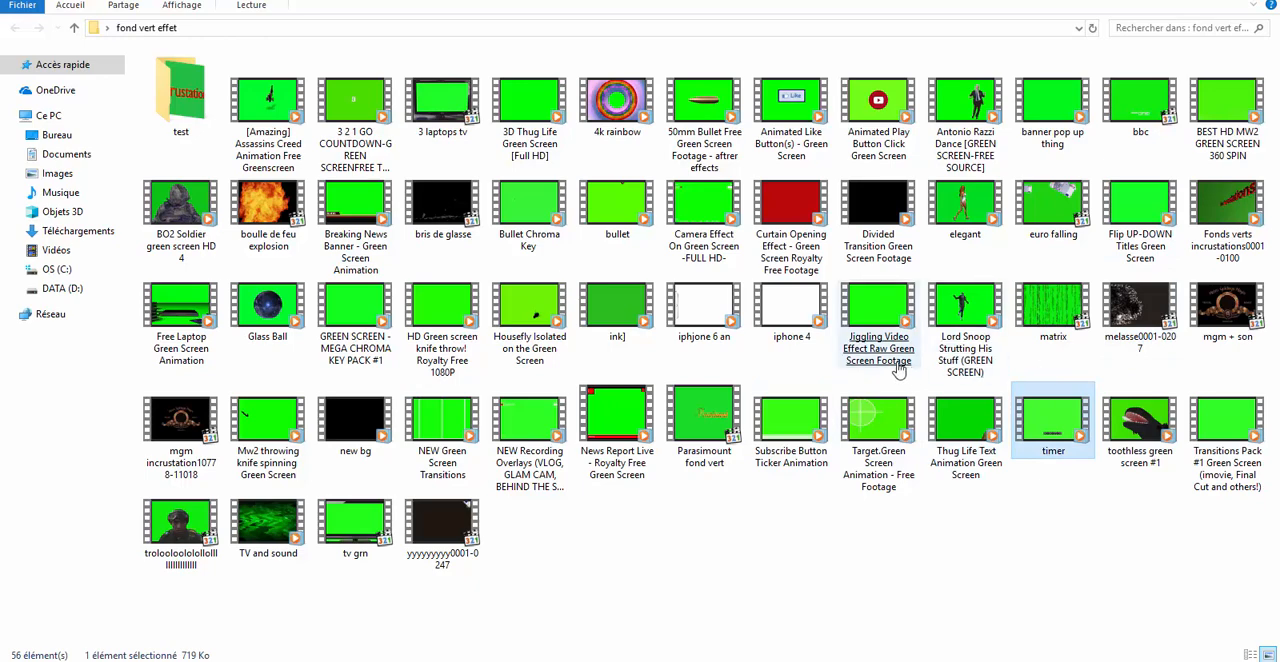
left_click(897, 258)
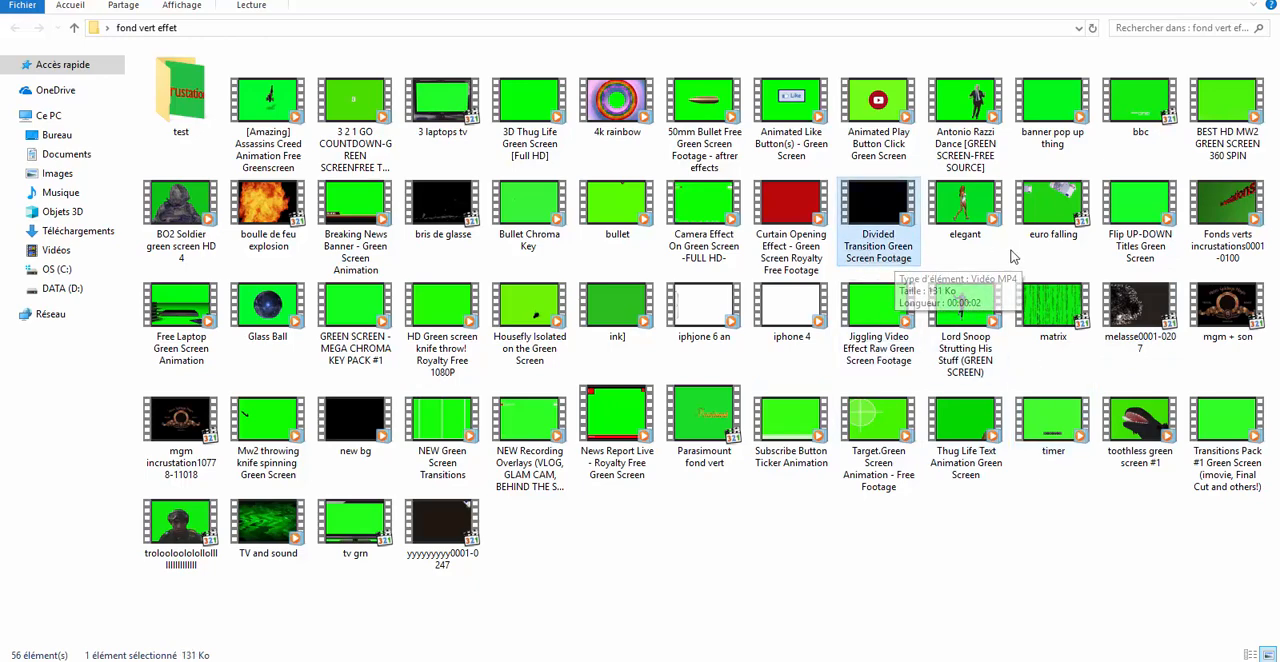
left_click(712, 247)
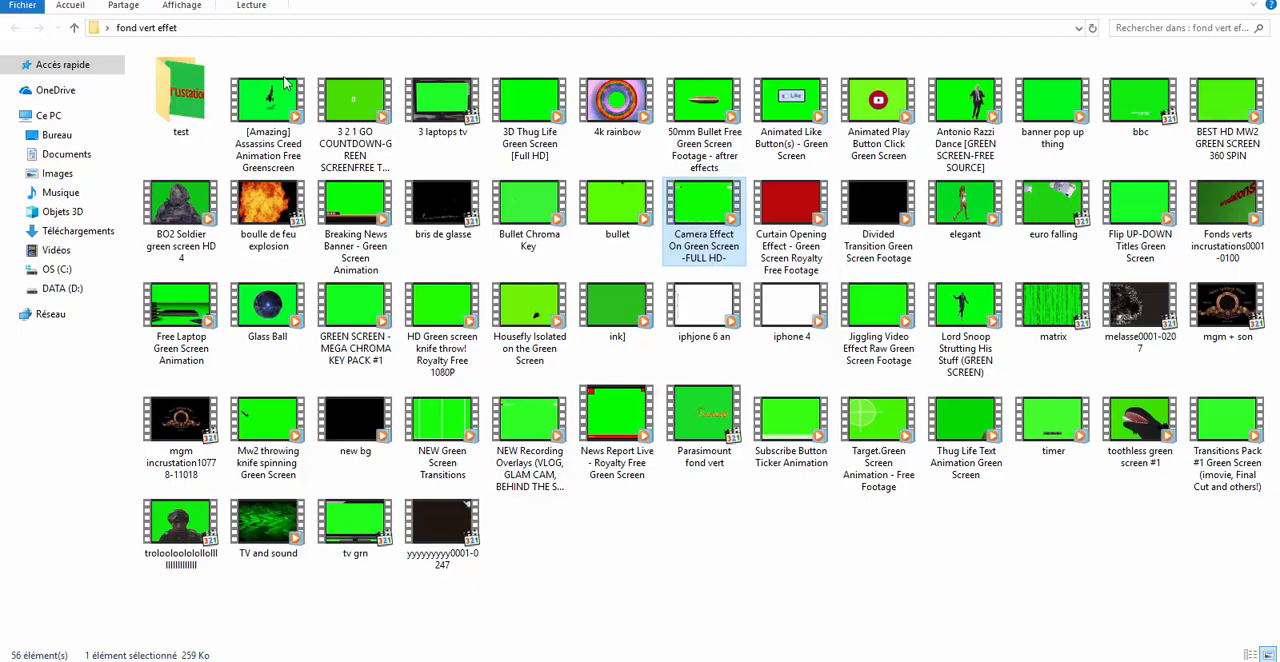
Switch to YouTube in the browser and look through the "pack green screen download" results for downloadable green screen packs.
key("alt+Tab")
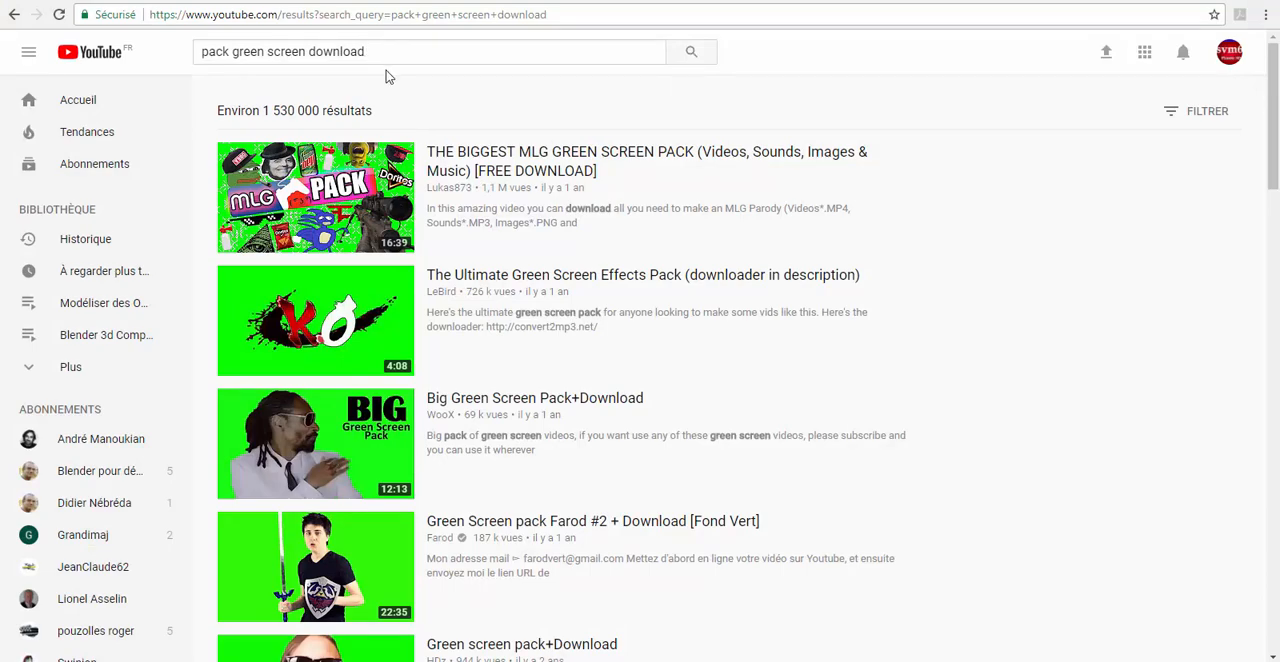
scroll(955, 355, "down", 6)
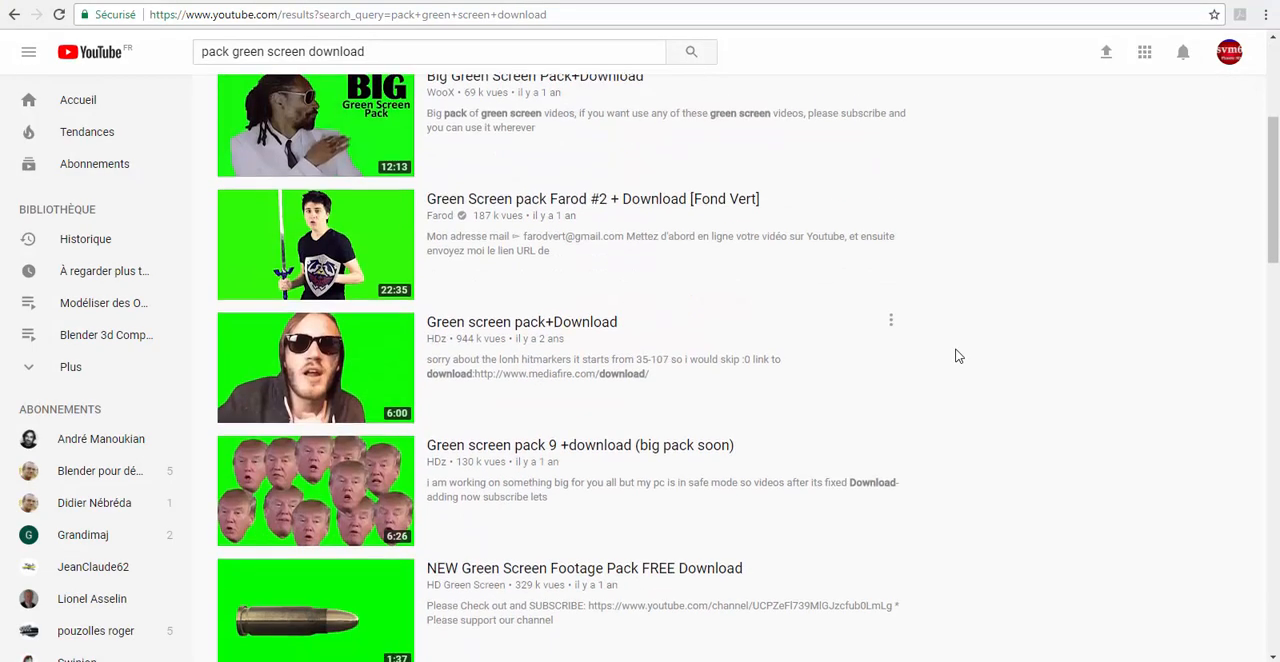
scroll(955, 355, "down", 2)
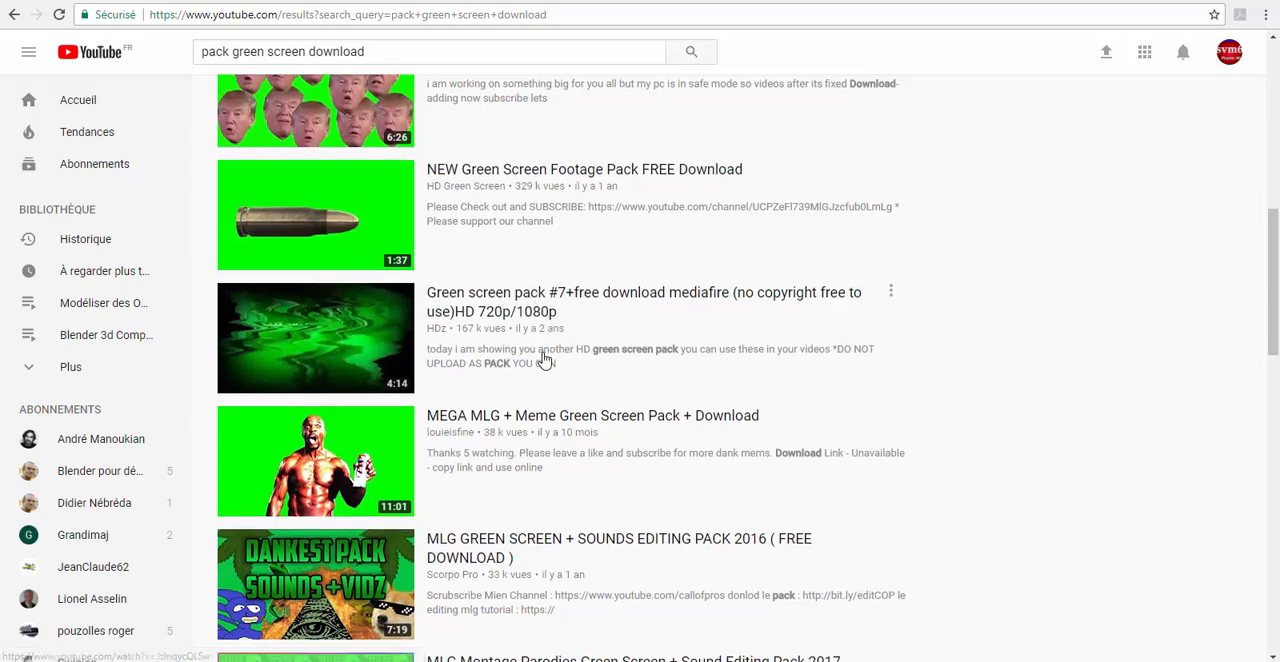
scroll(543, 360, "down", 2)
scroll(543, 360, "down", 3)
scroll(543, 360, "down", 2)
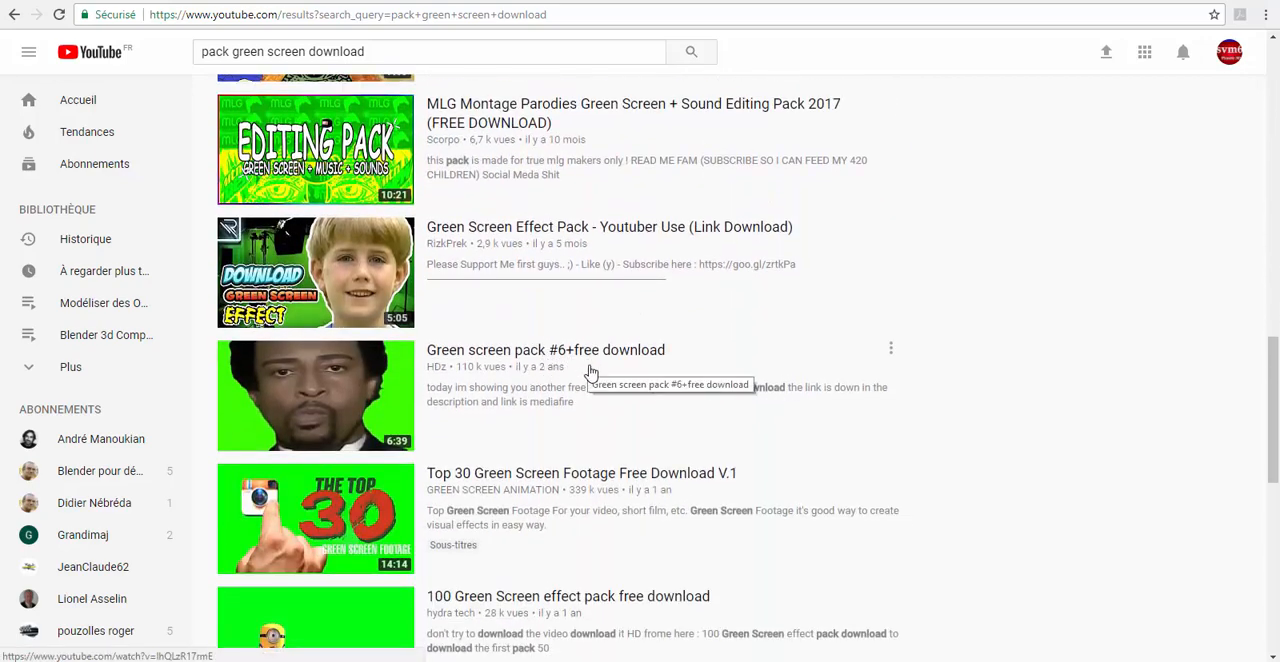
scroll(588, 372, "down", 3)
scroll(591, 373, "down", 3)
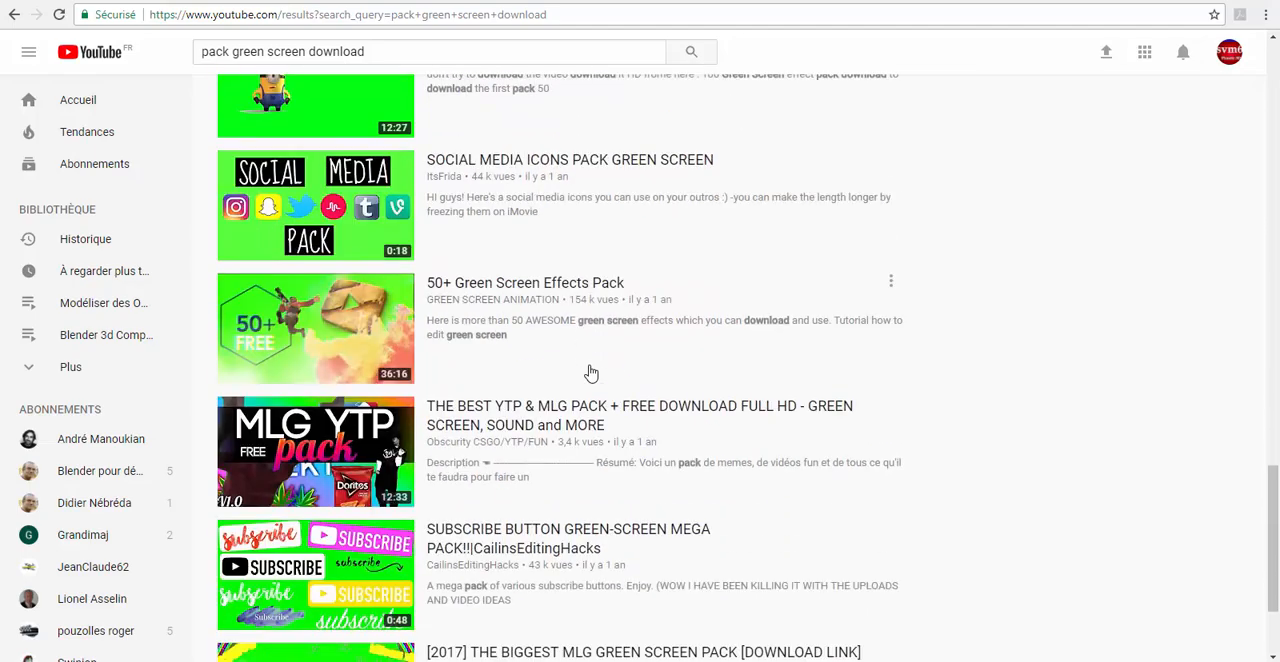
scroll(591, 373, "down", 6)
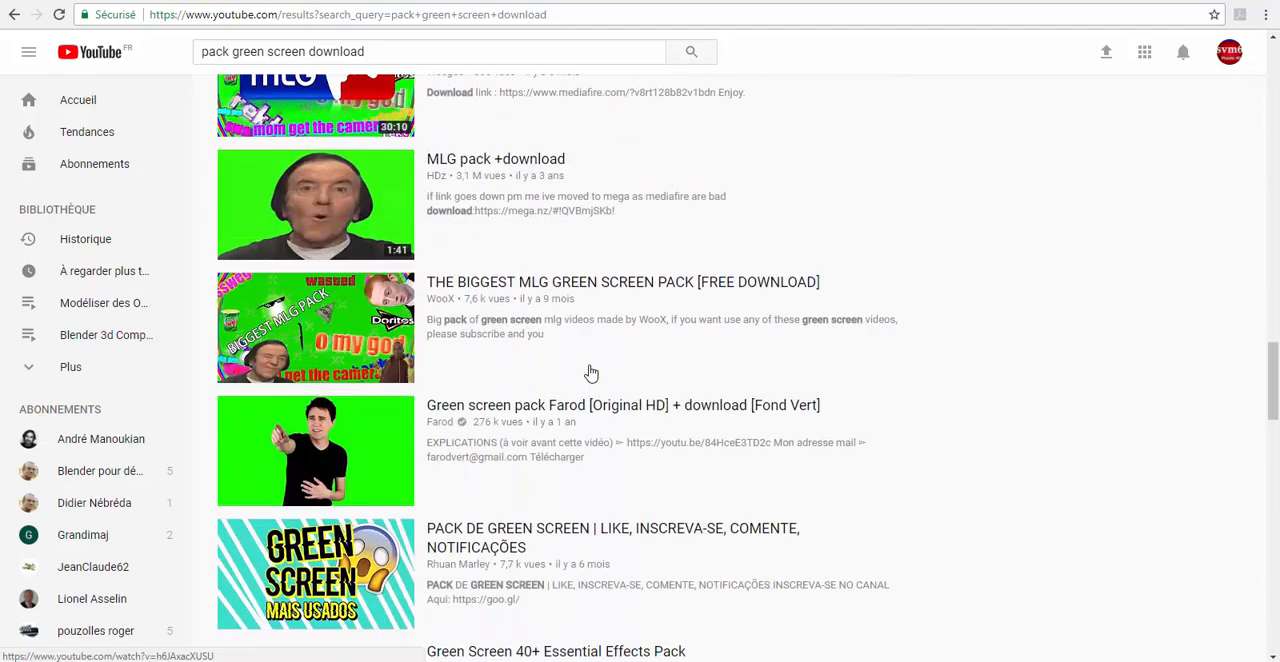
scroll(591, 373, "down", 11)
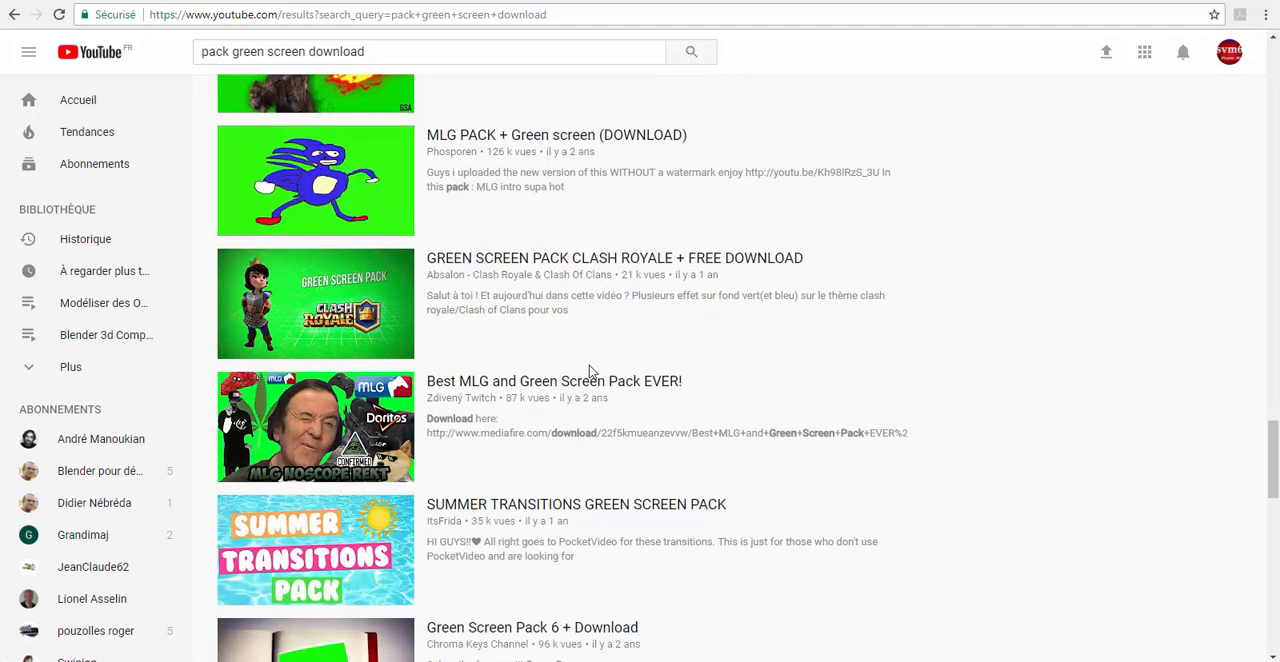
scroll(589, 370, "up", 1)
scroll(570, 364, "down", 2)
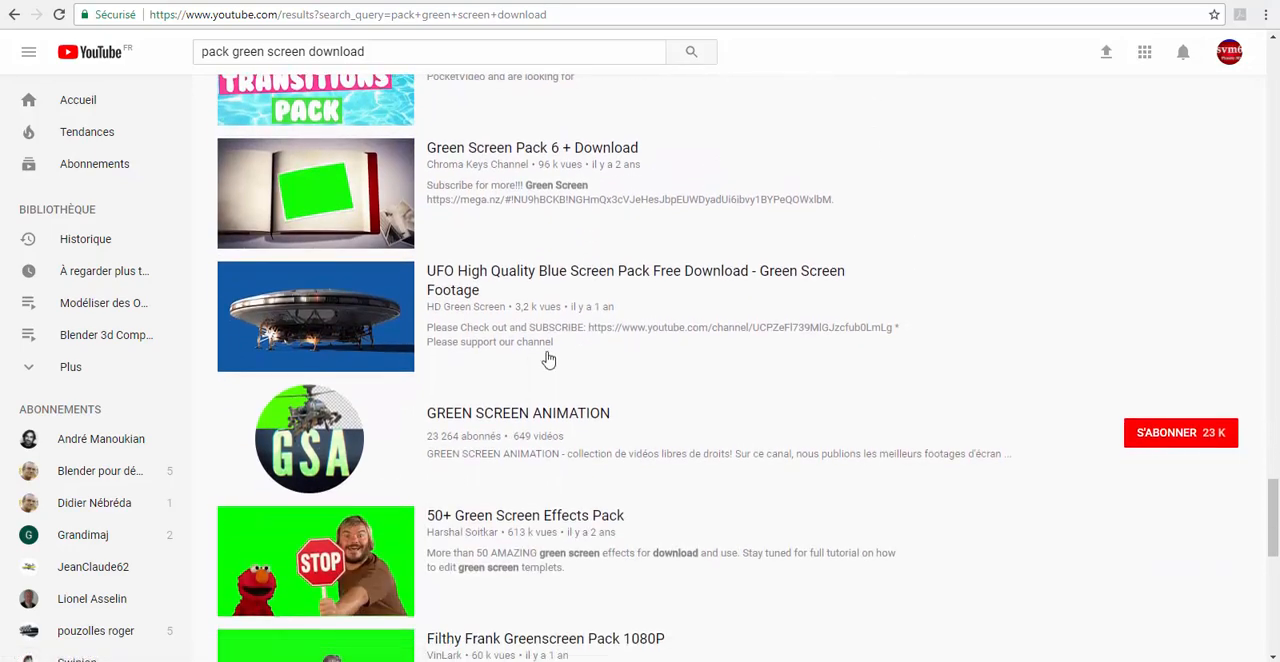
mouse_move(381, 341)
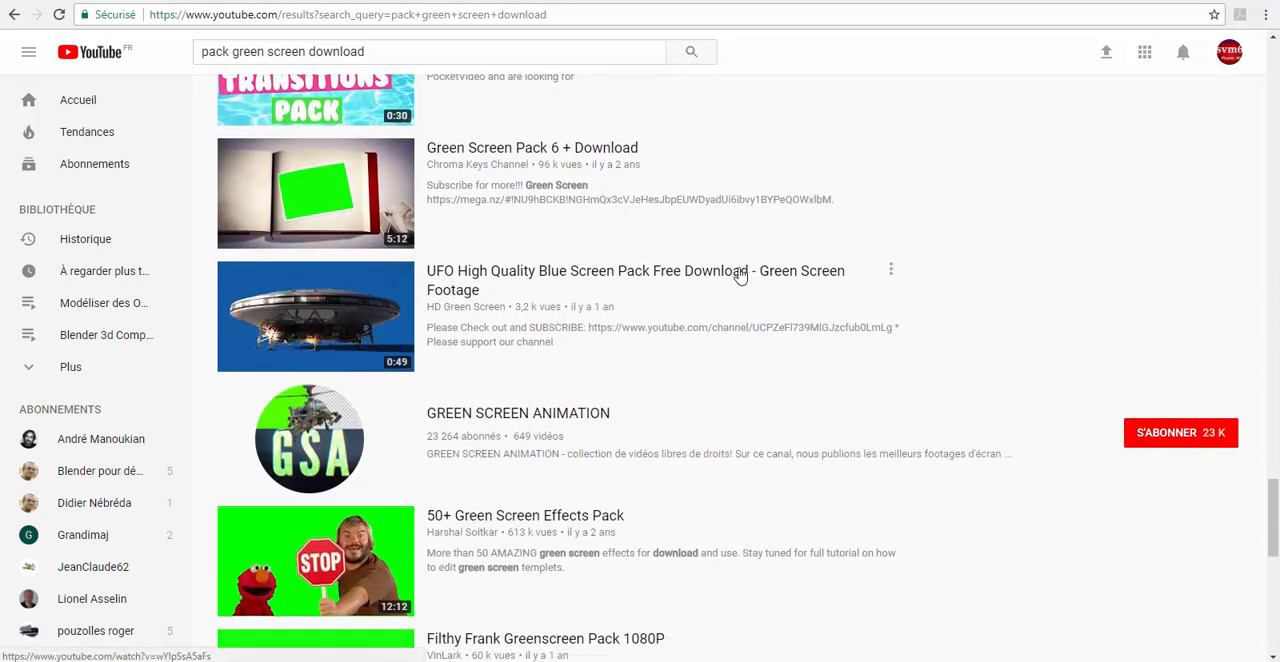
scroll(740, 276, "up", 2)
scroll(740, 276, "down", 2)
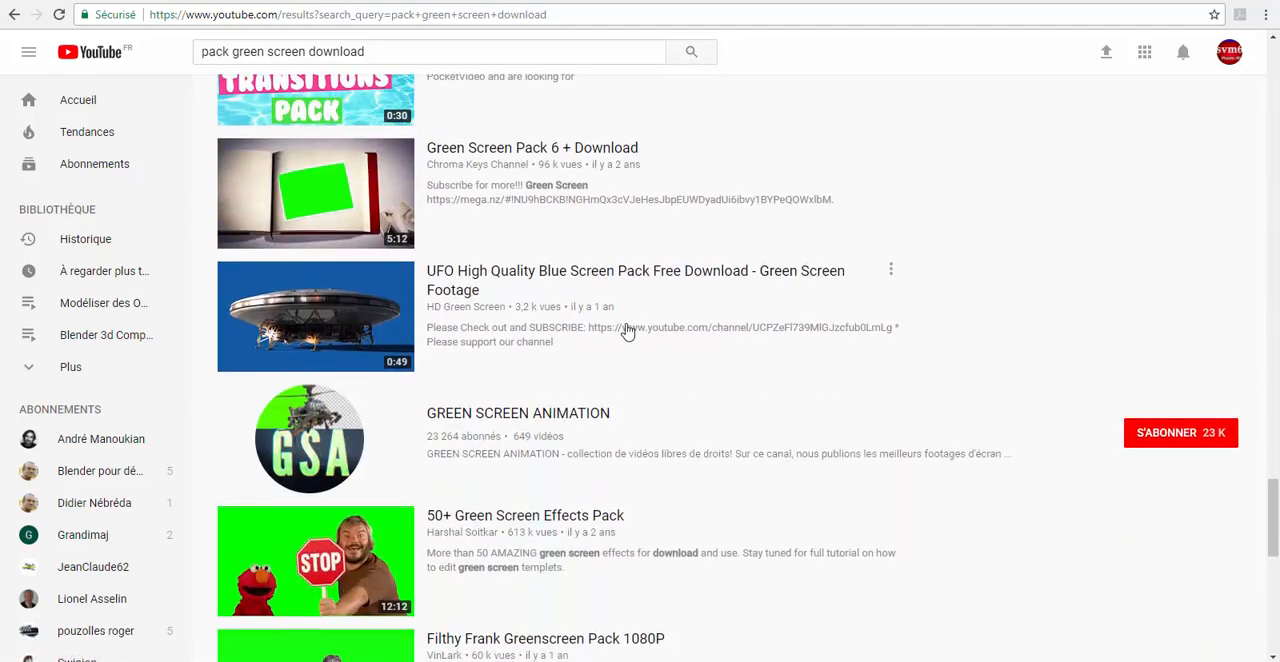
scroll(628, 331, "up", 5)
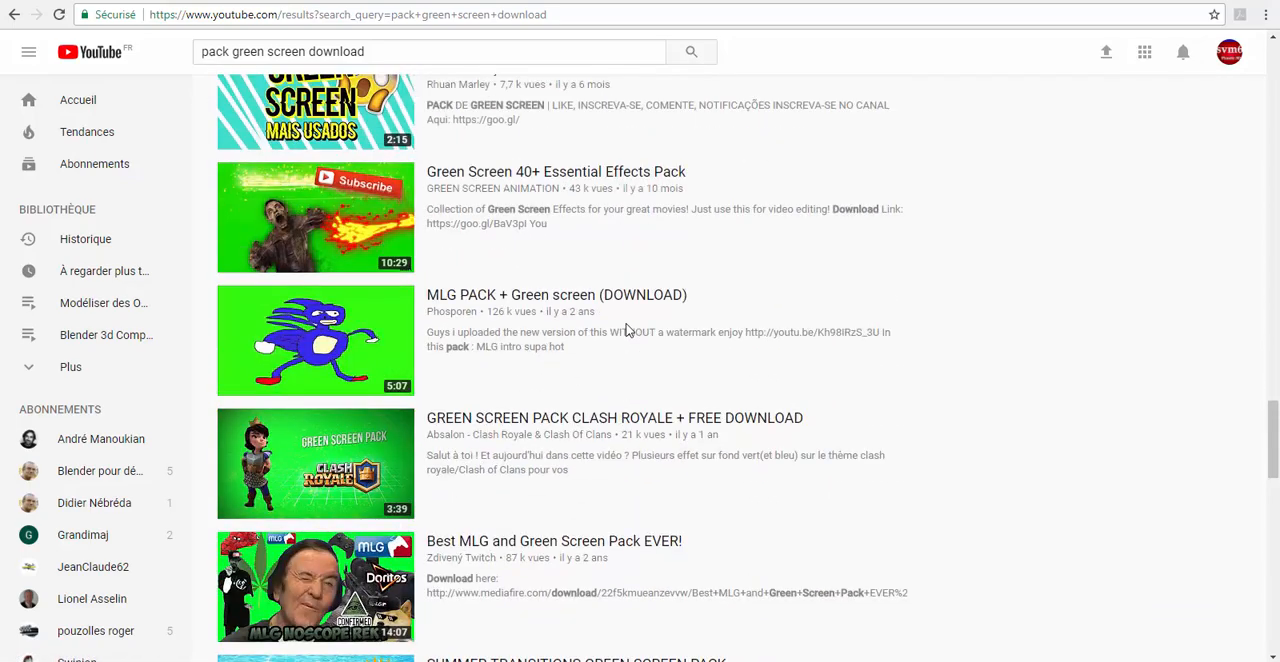
scroll(620, 322, "up", 8)
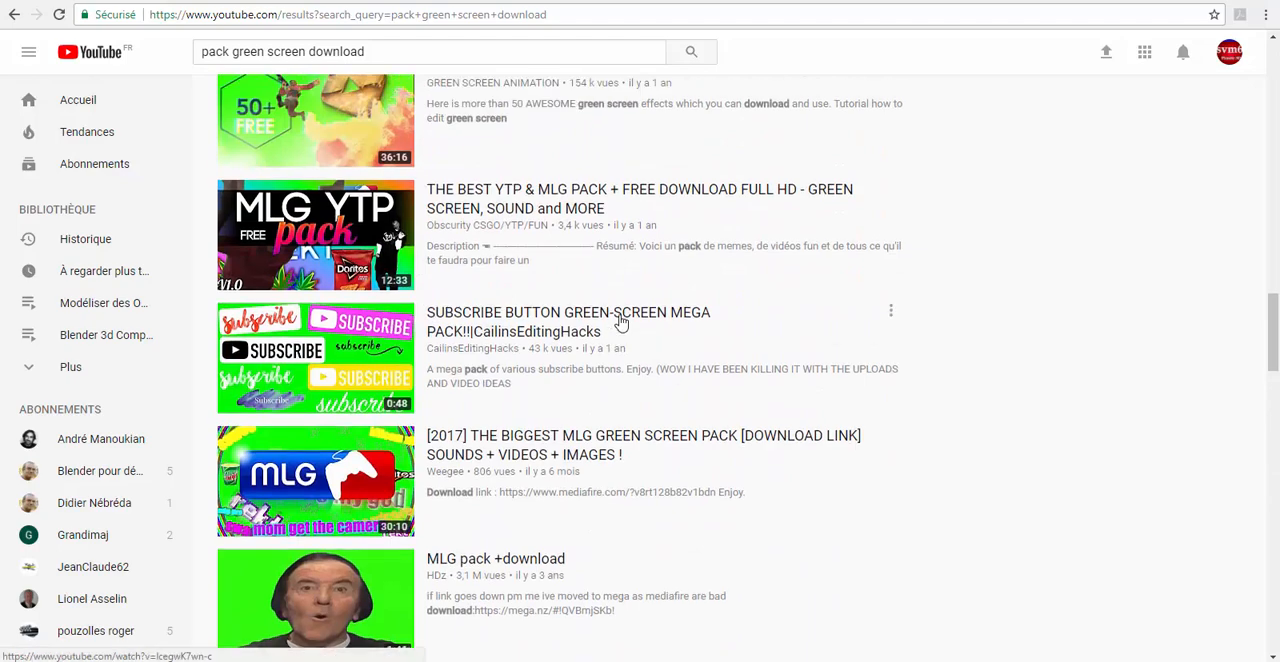
scroll(608, 318, "up", 2)
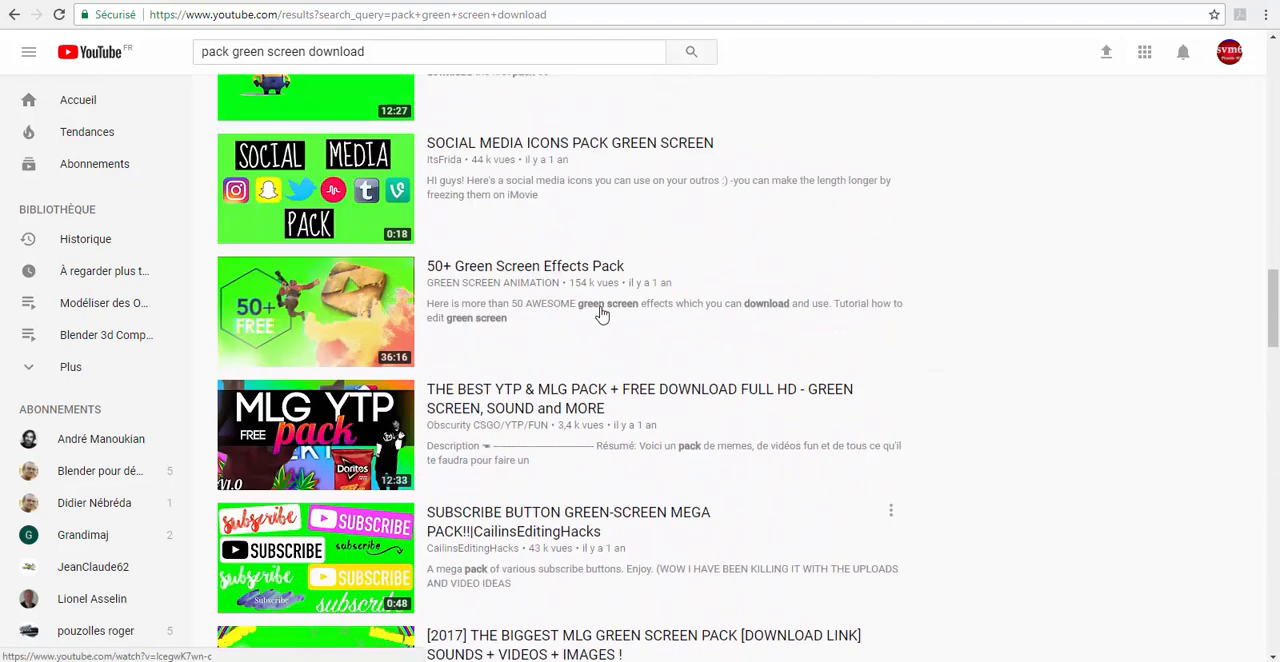
Finish looking over the green screen pack results and switch from the browser to Blender.
scroll(601, 313, "up", 3)
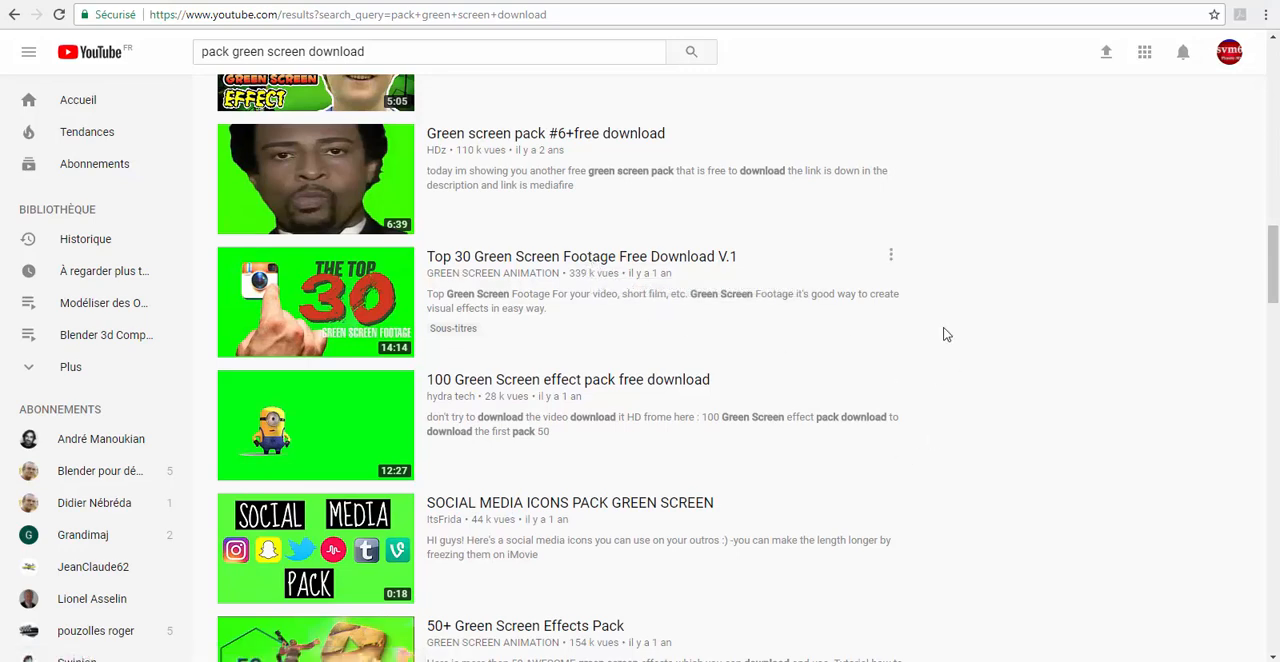
mouse_move(491, 661)
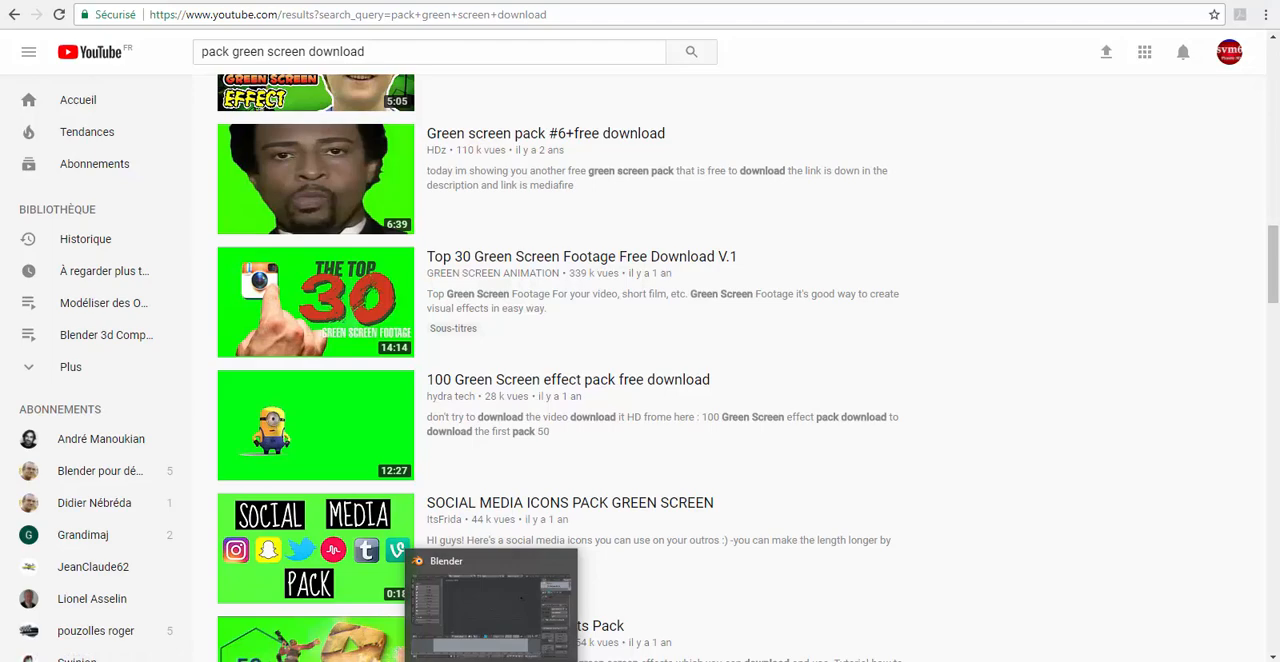
mouse_move(412, 661)
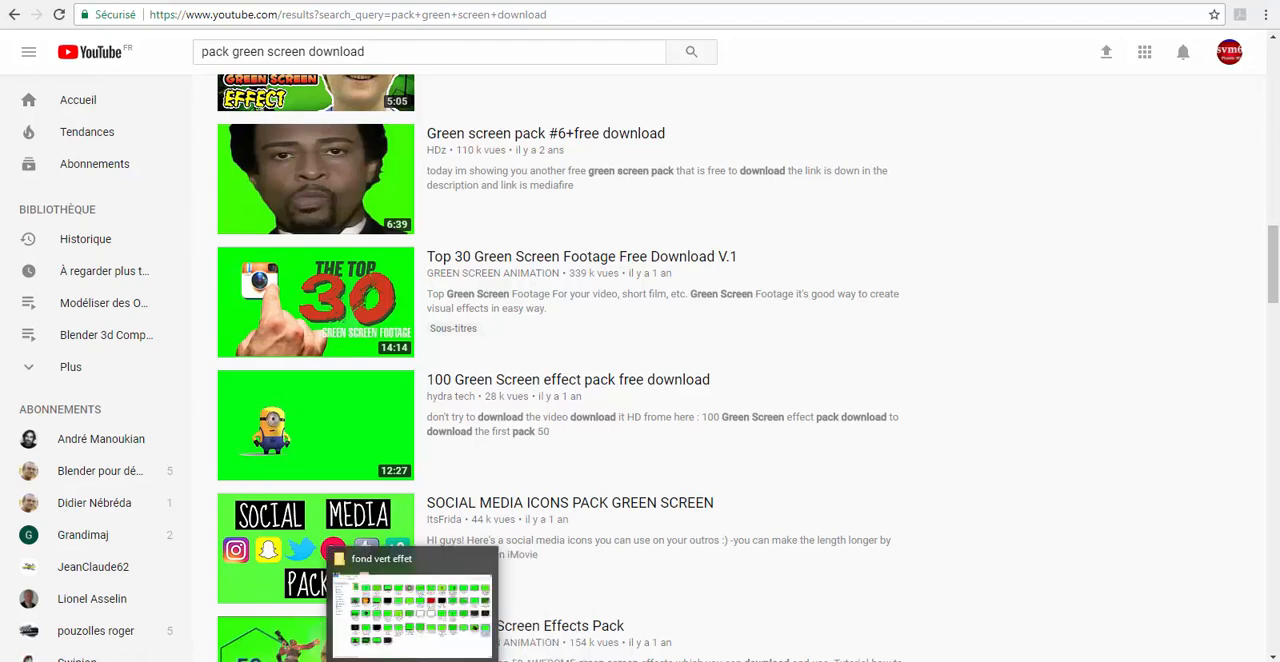
left_click(600, 661)
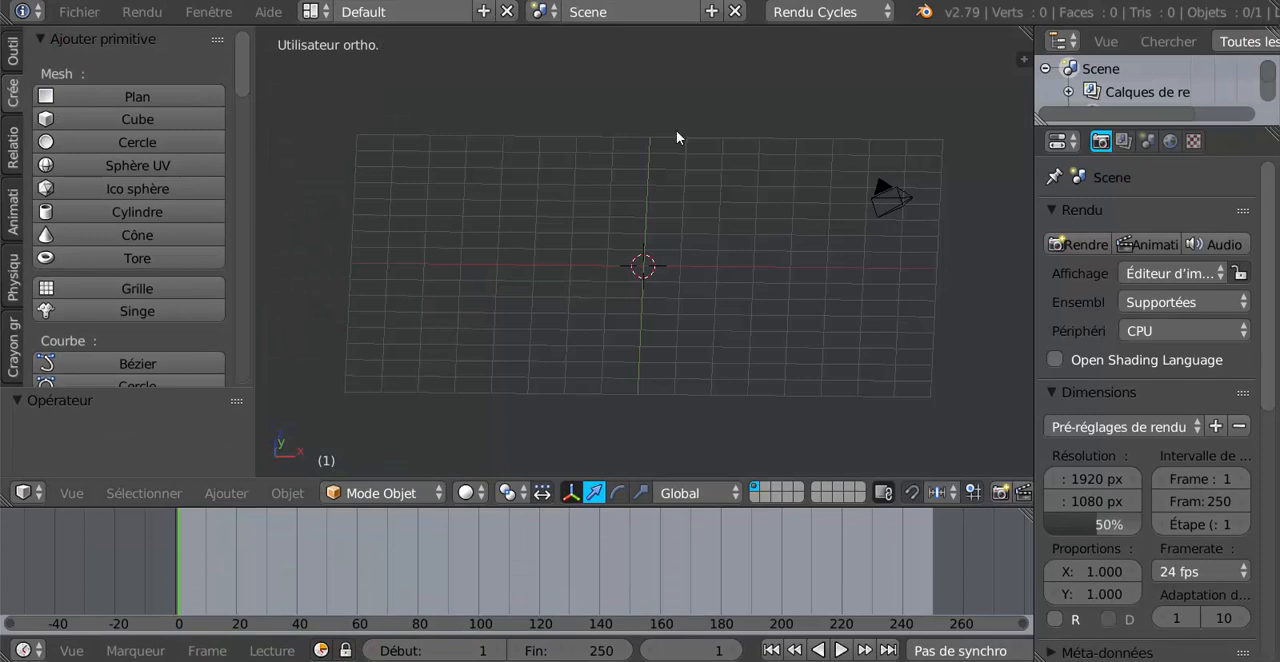
Close the Chrome window and the "fond vert effet" folder window while staying in Blender.
mouse_move(880, 661)
right_click(882, 660)
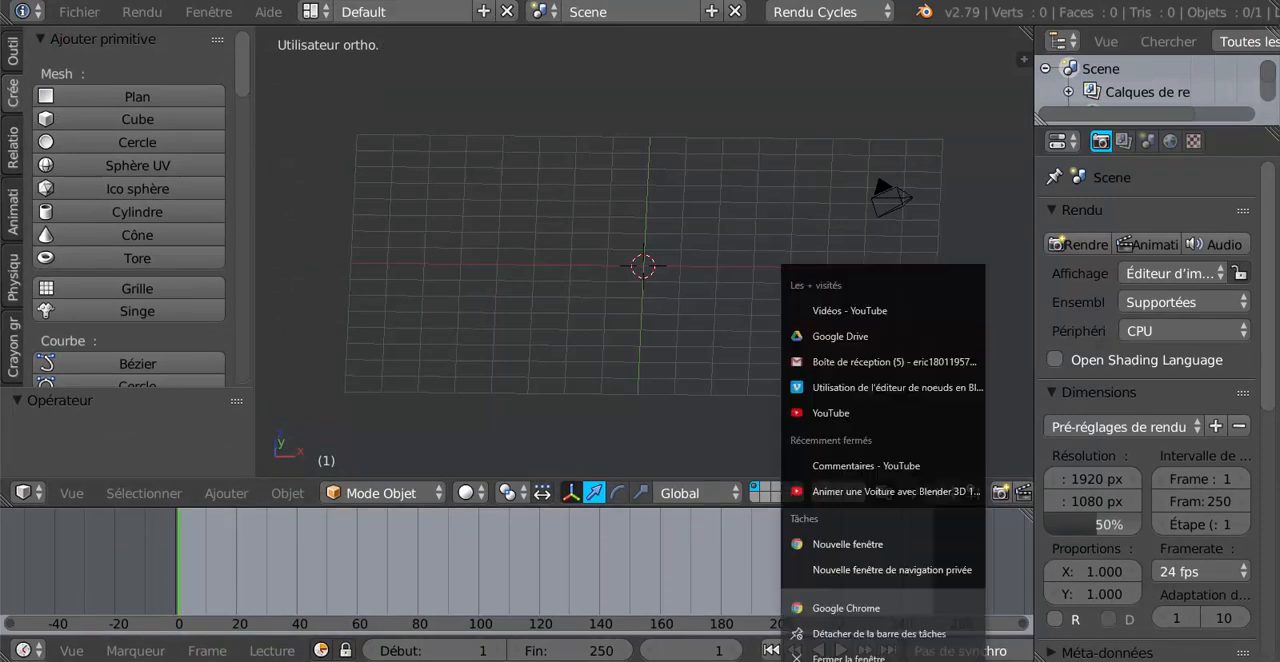
left_click(880, 648)
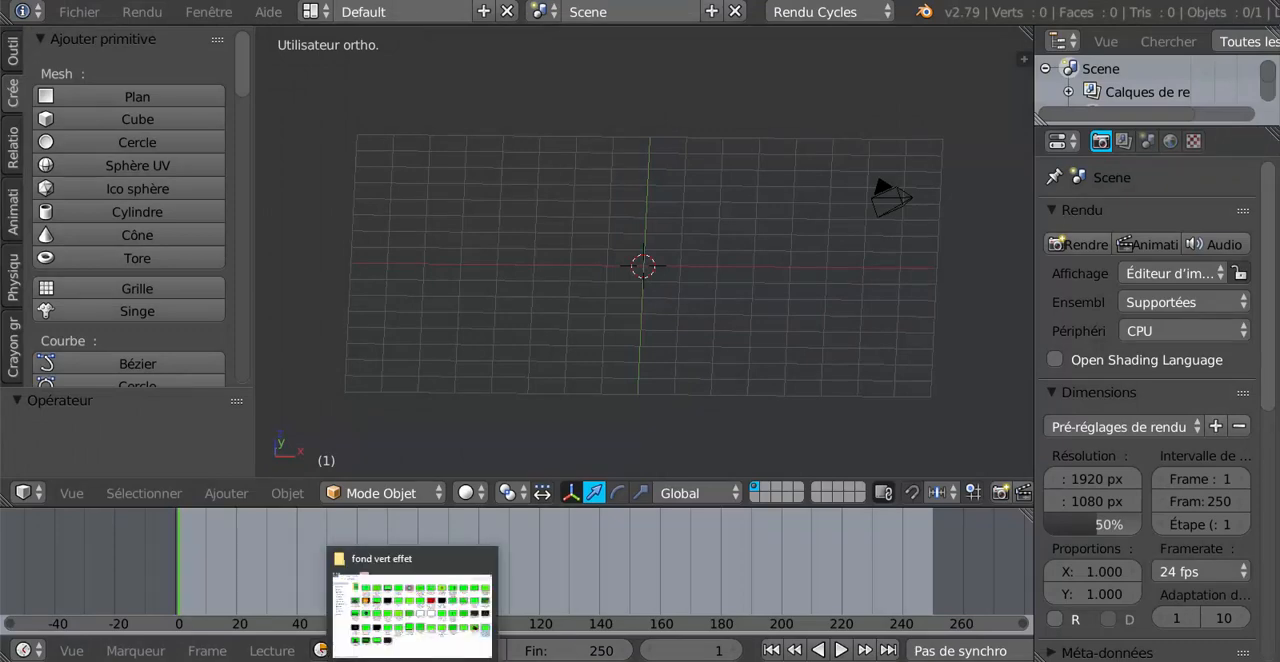
right_click(412, 661)
left_click(397, 650)
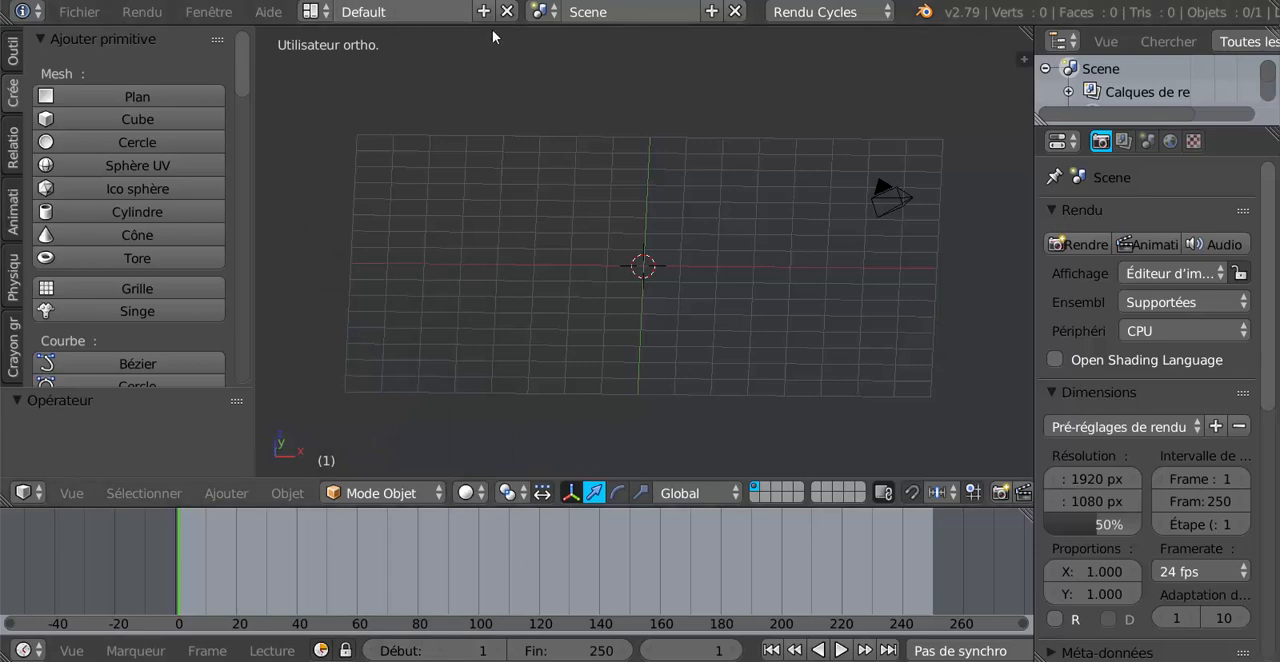
Switch the screen layout to Compositing and enable Utiliser nœuds for the scene.
left_click(313, 12)
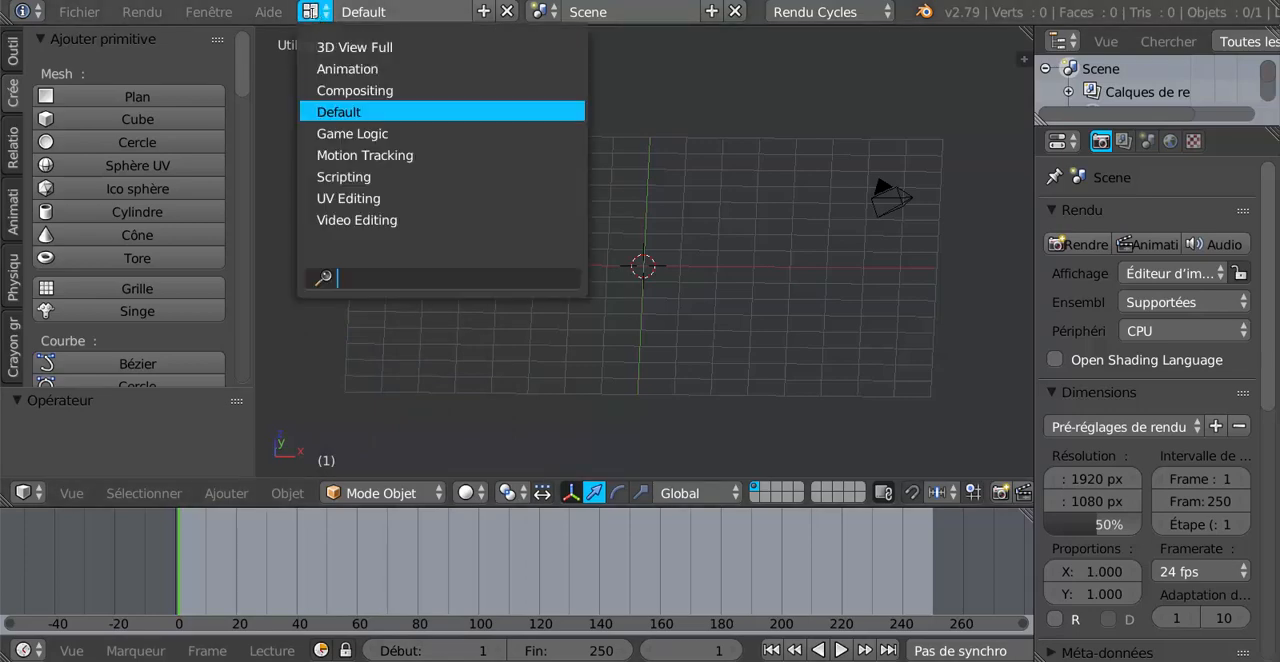
left_click(352, 92)
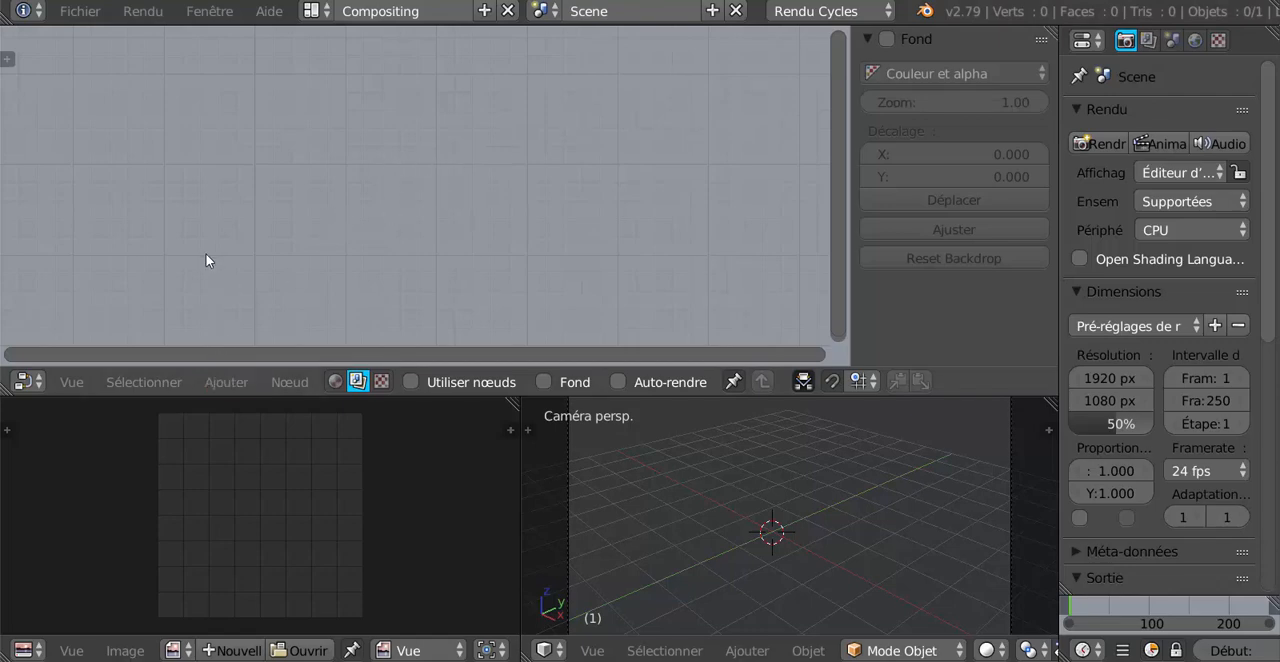
left_click(410, 381)
Delete the default render layers node and move the Compositing node farther right and down in the node editor.
scroll(441, 253, "down", 2)
left_click_drag(342, 98, 272, 154)
key("Delete")
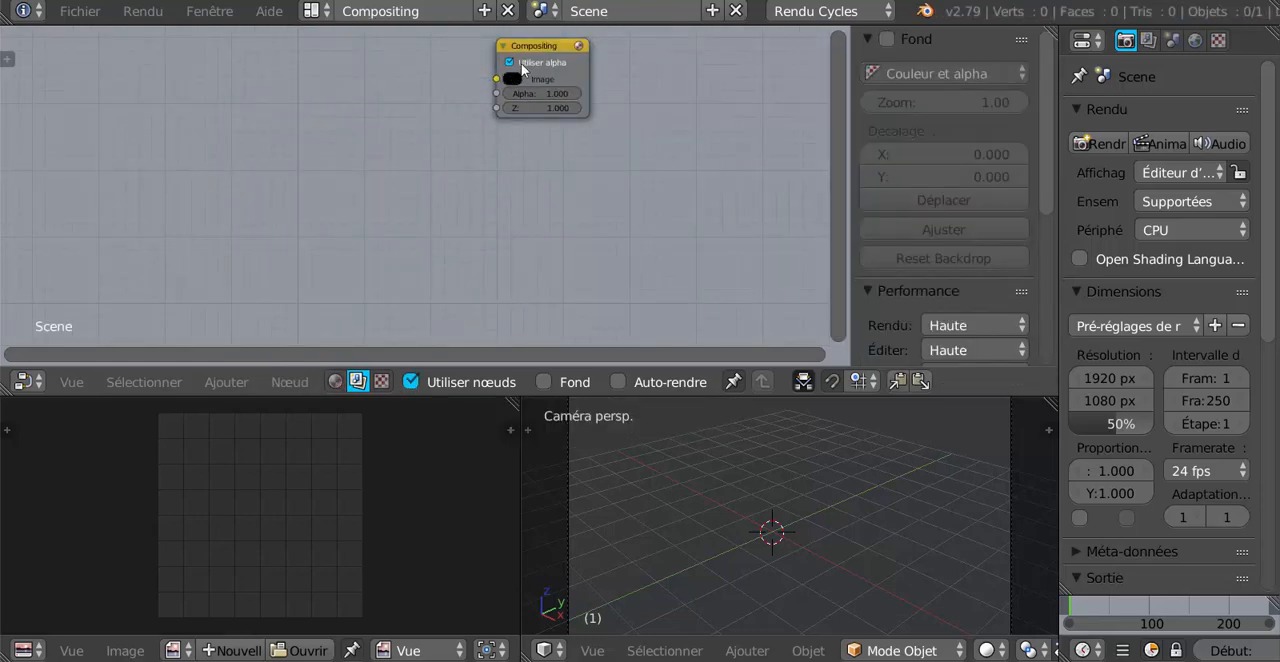
left_click_drag(548, 46, 704, 152)
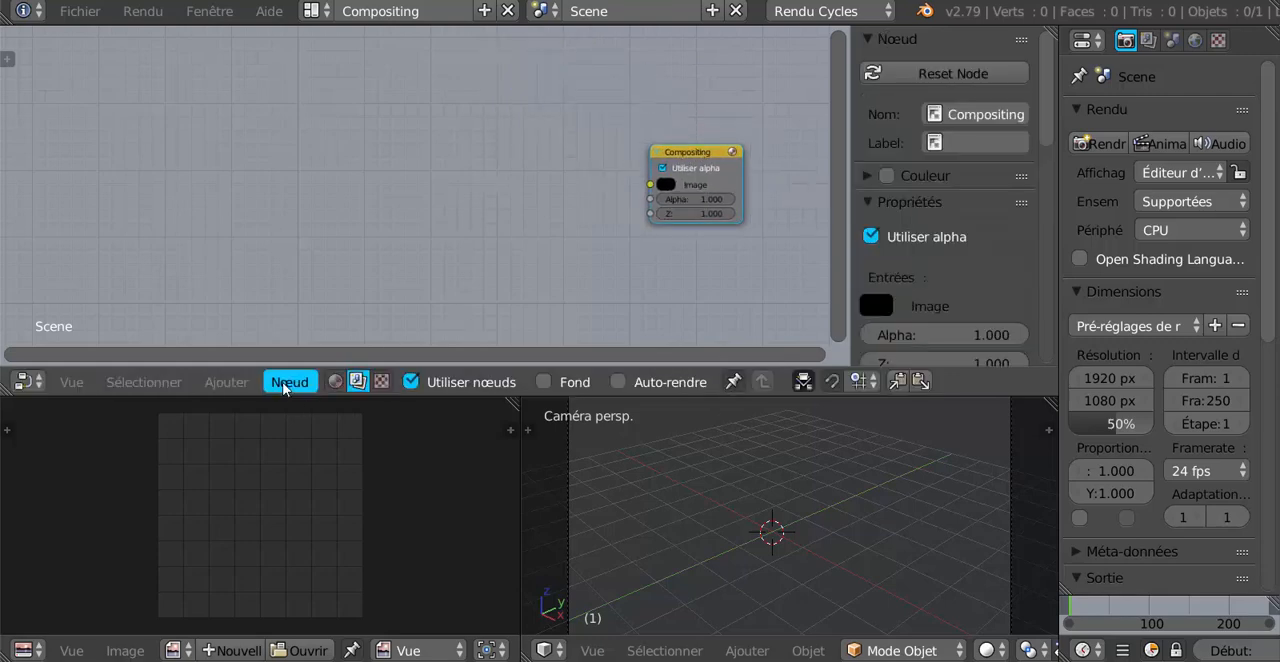
Add a Clip vidéo input node and place it on the left side of the node graph.
left_click(286, 383)
mouse_move(232, 385)
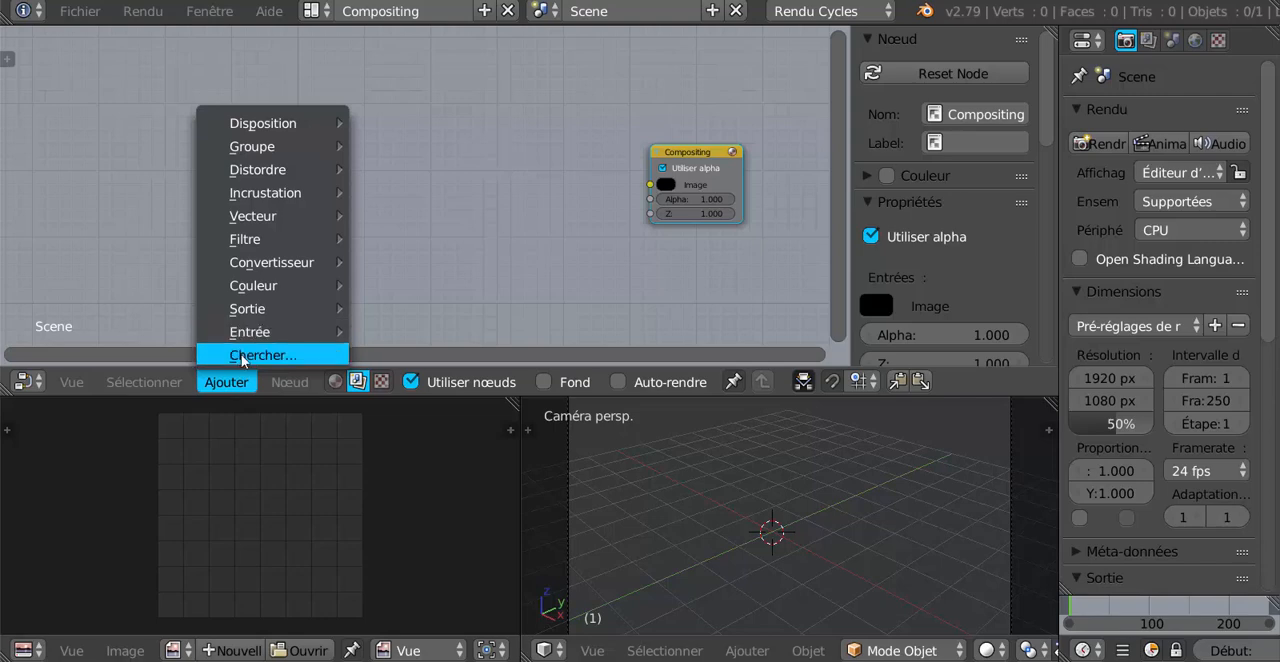
mouse_move(248, 340)
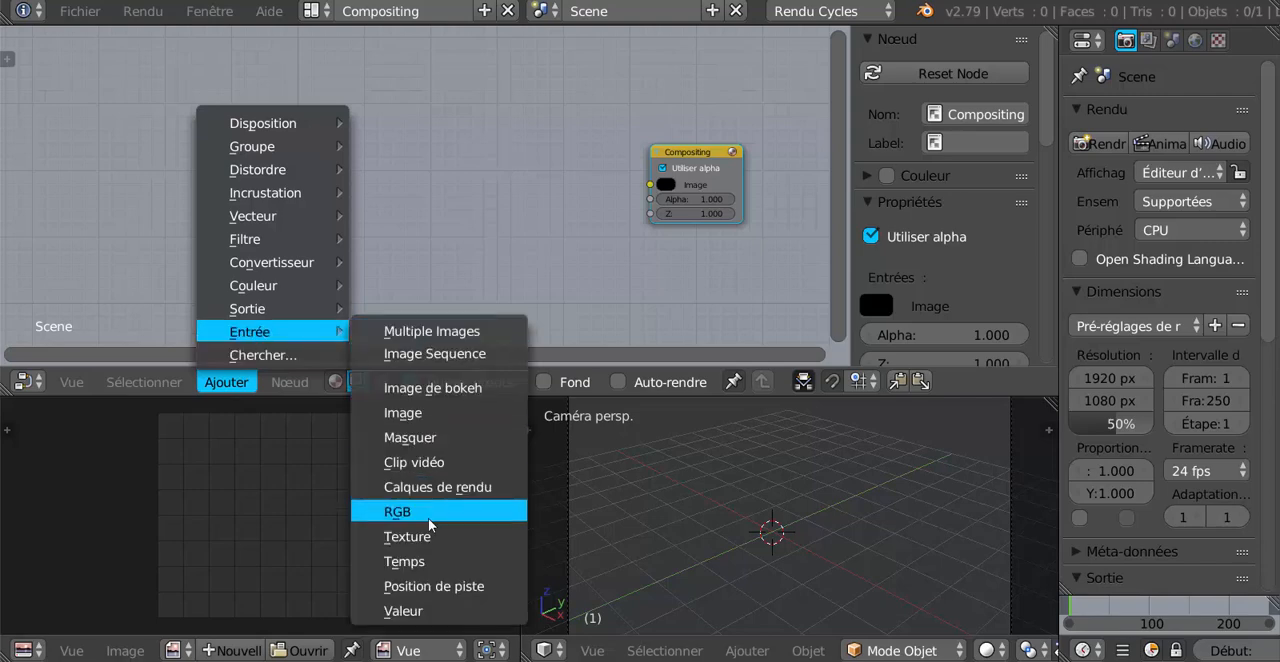
left_click(428, 462)
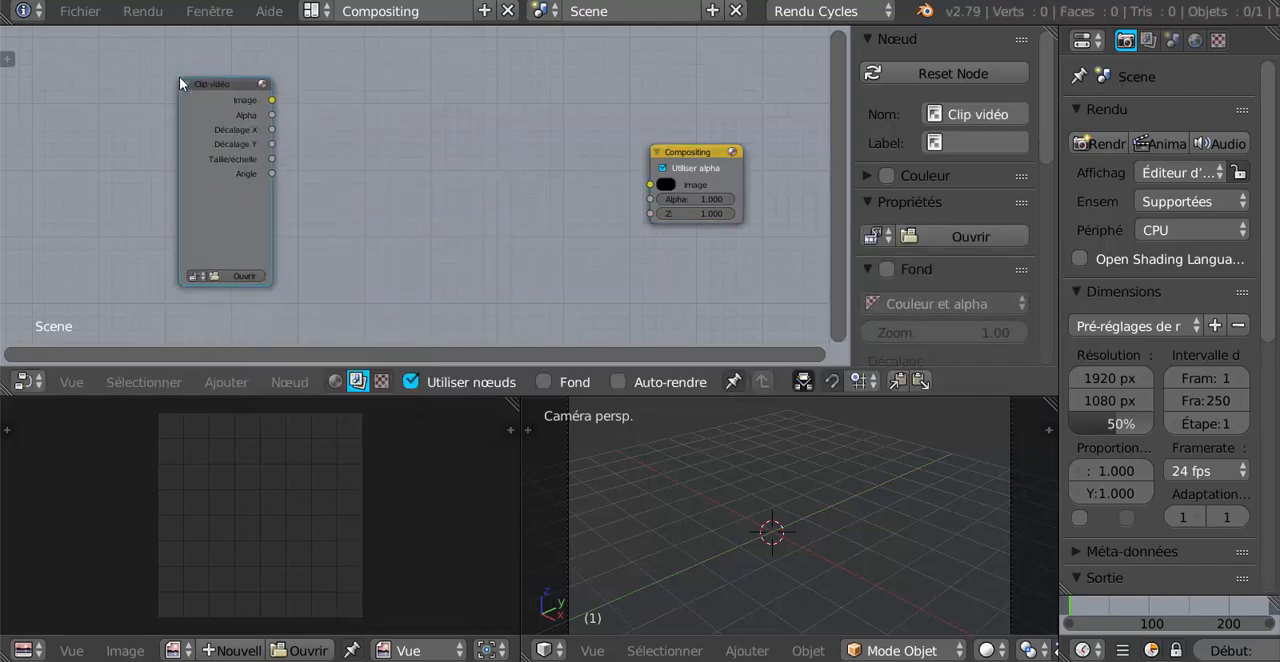
mouse_move(237, 88)
left_mouse_down()
mouse_move(208, 100)
mouse_move(221, 96)
left_mouse_up()
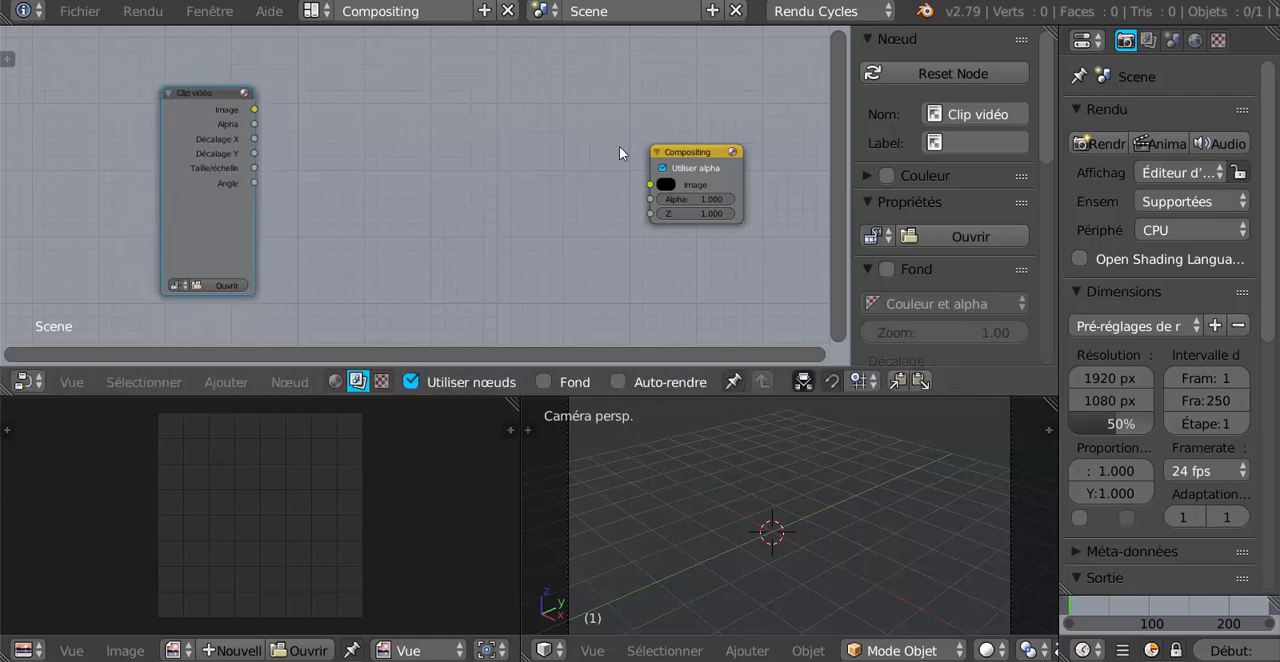
Shift the Compositing node slightly lower and add a Visualisateur output node above it.
left_click_drag(684, 147, 702, 180)
left_click(286, 388)
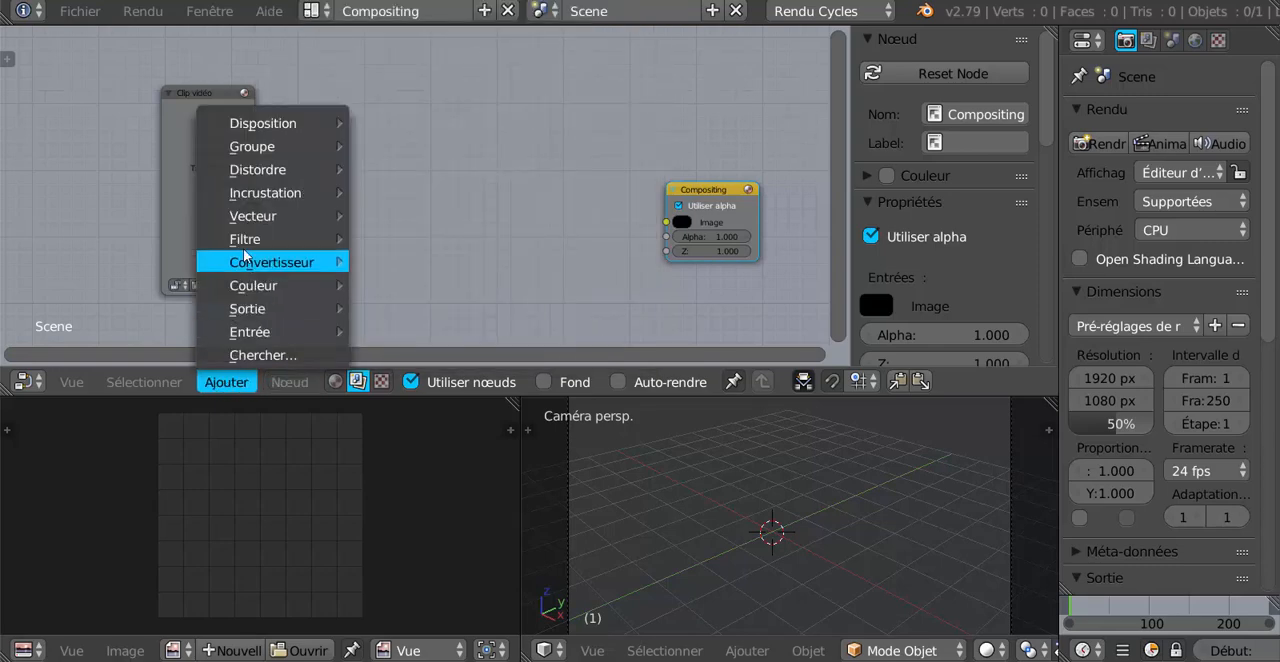
mouse_move(254, 274)
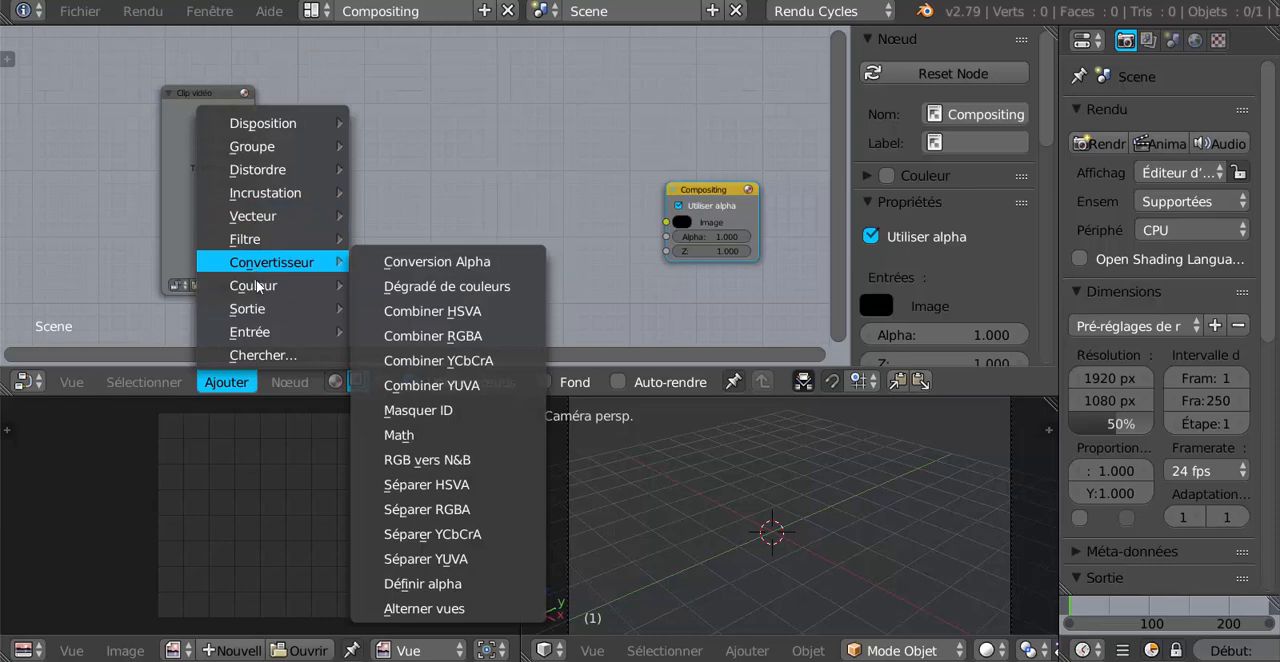
mouse_move(262, 315)
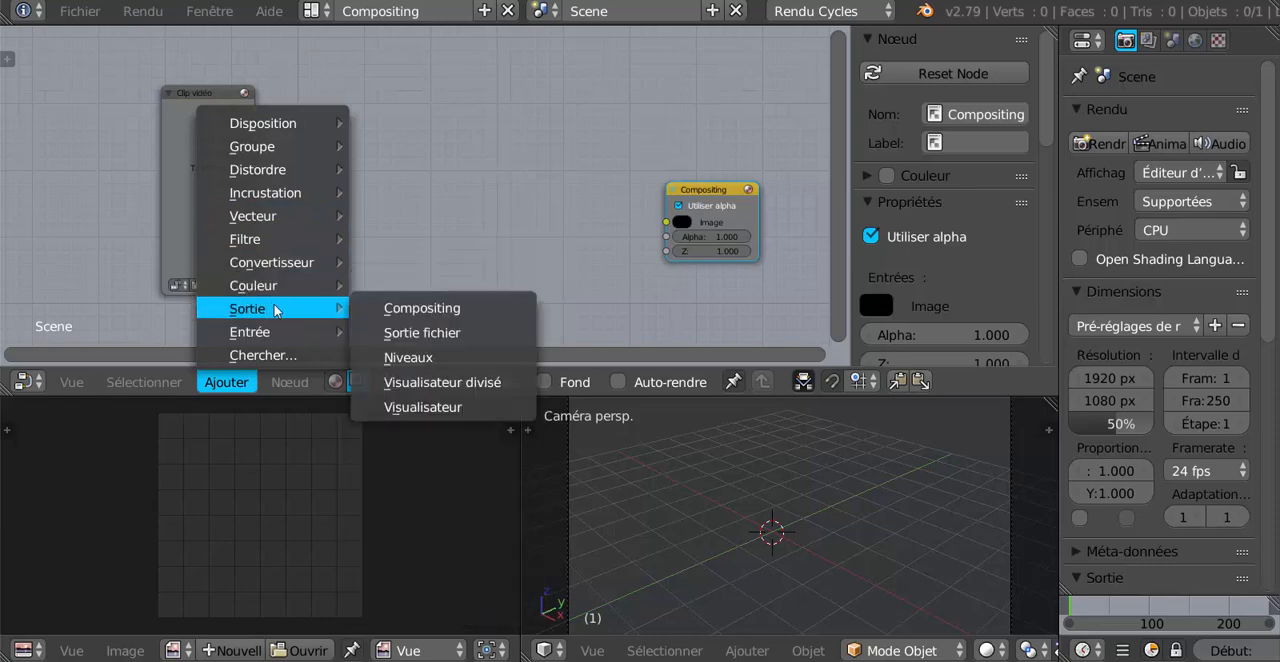
left_click(457, 413)
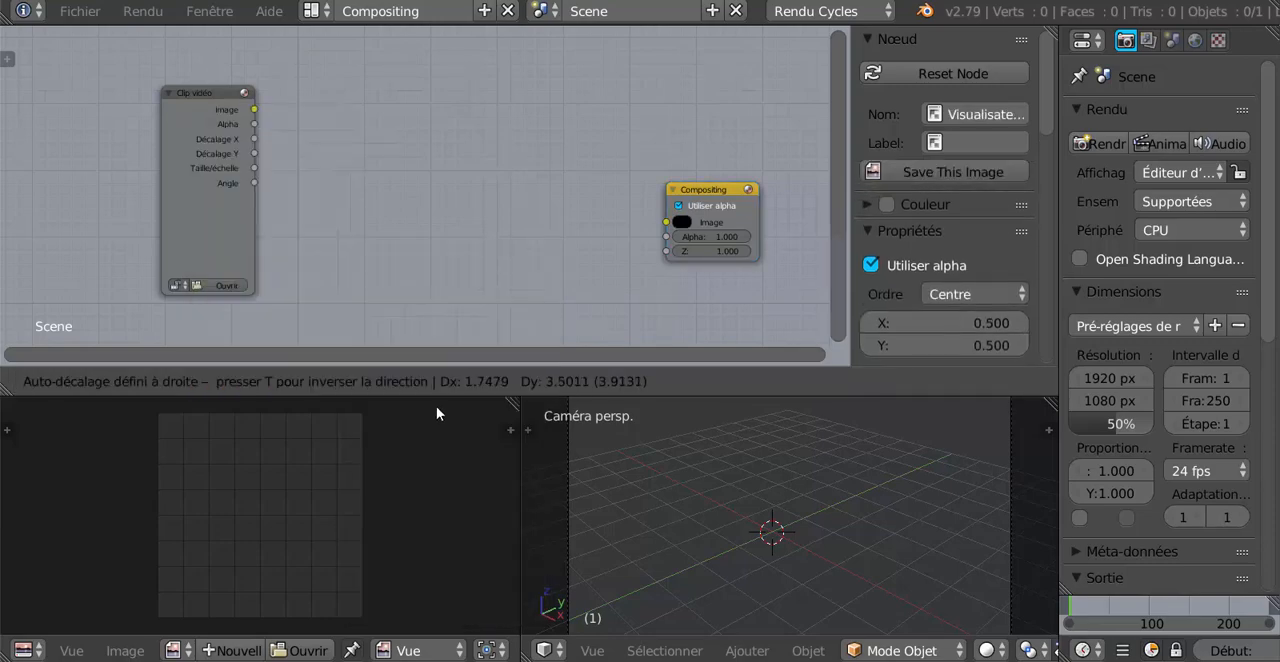
left_click(657, 53)
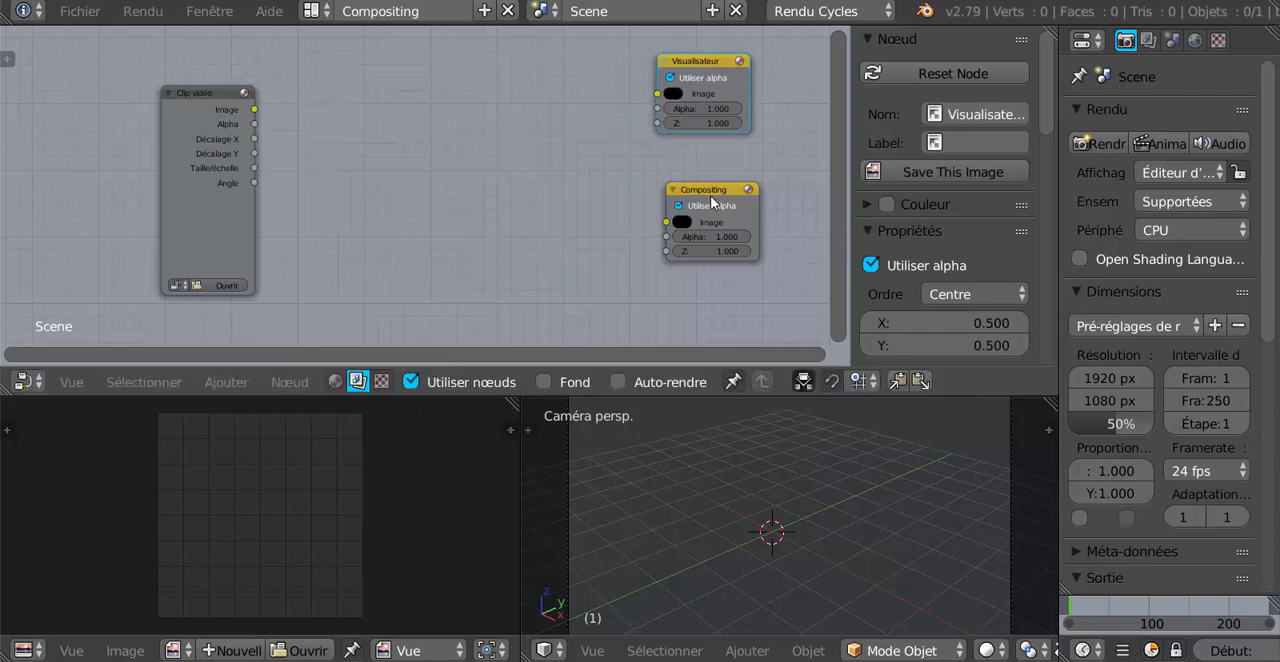
Reposition the Compositing and Visualisateur nodes and turn on the Visualisateur node's preview.
left_click_drag(710, 192, 719, 240)
left_click_drag(703, 64, 713, 82)
left_click(754, 81)
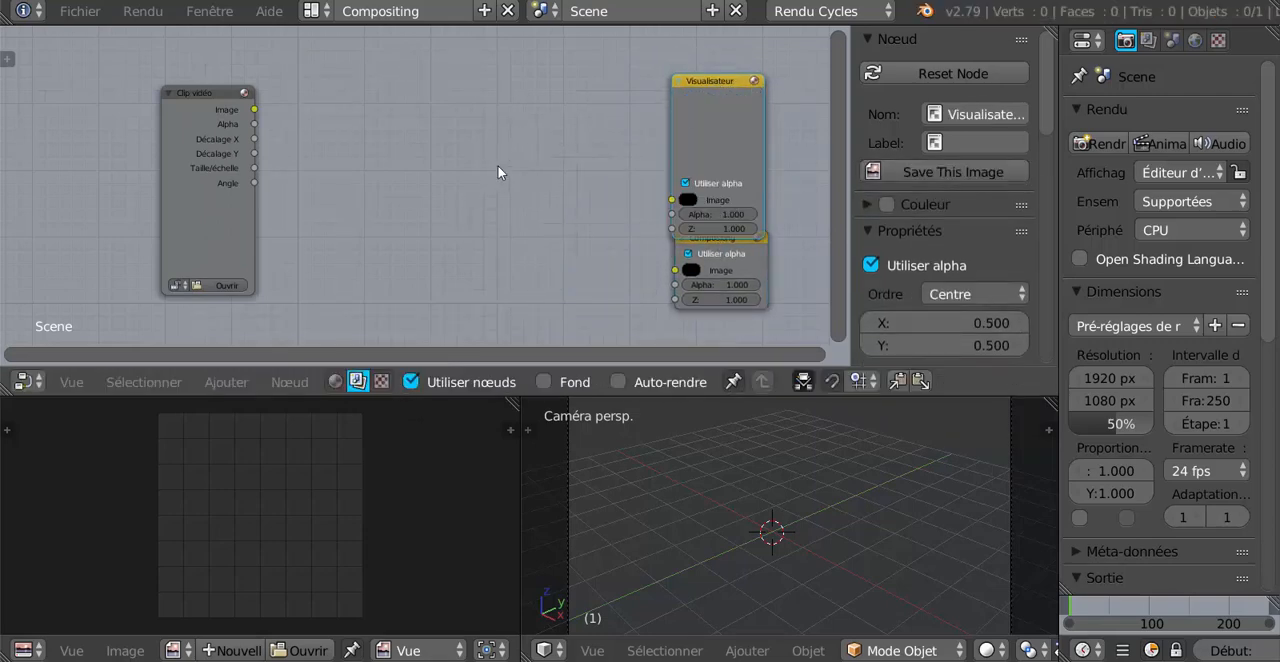
Link the Clip vidéo Image output to the Visualisateur Image input and raise the Visualisateur clear of the Compositing node.
left_click_drag(254, 109, 670, 196)
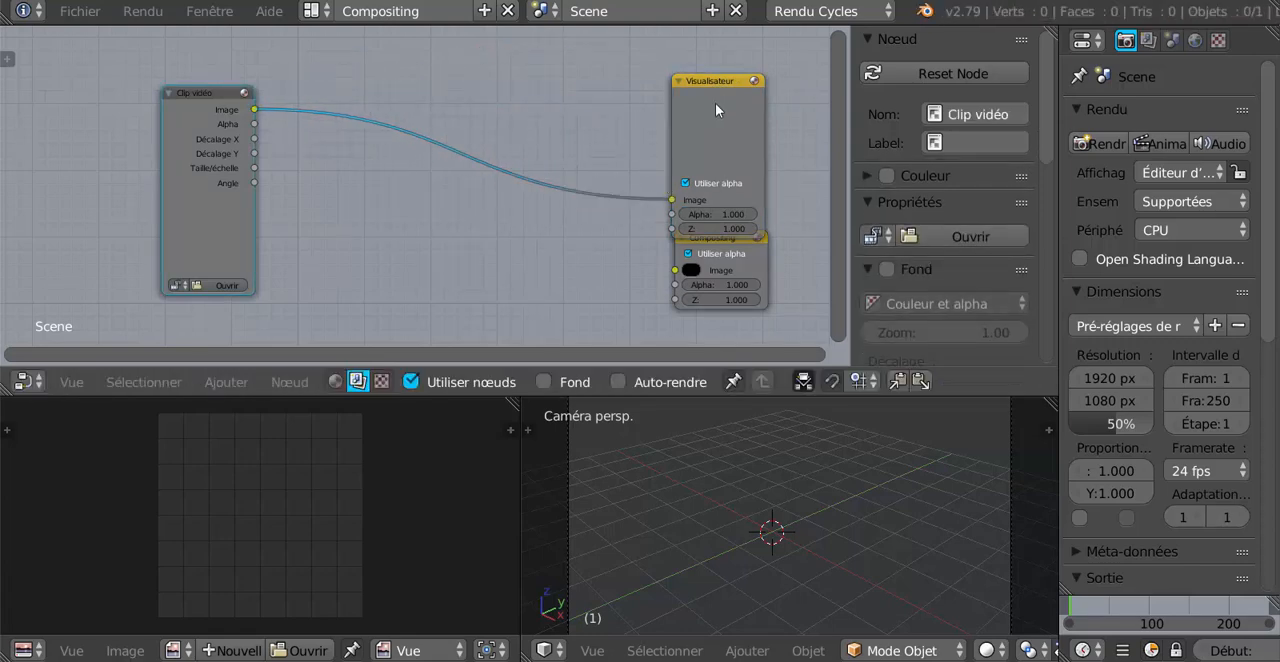
left_click(707, 78)
left_click_drag(707, 76, 713, 48)
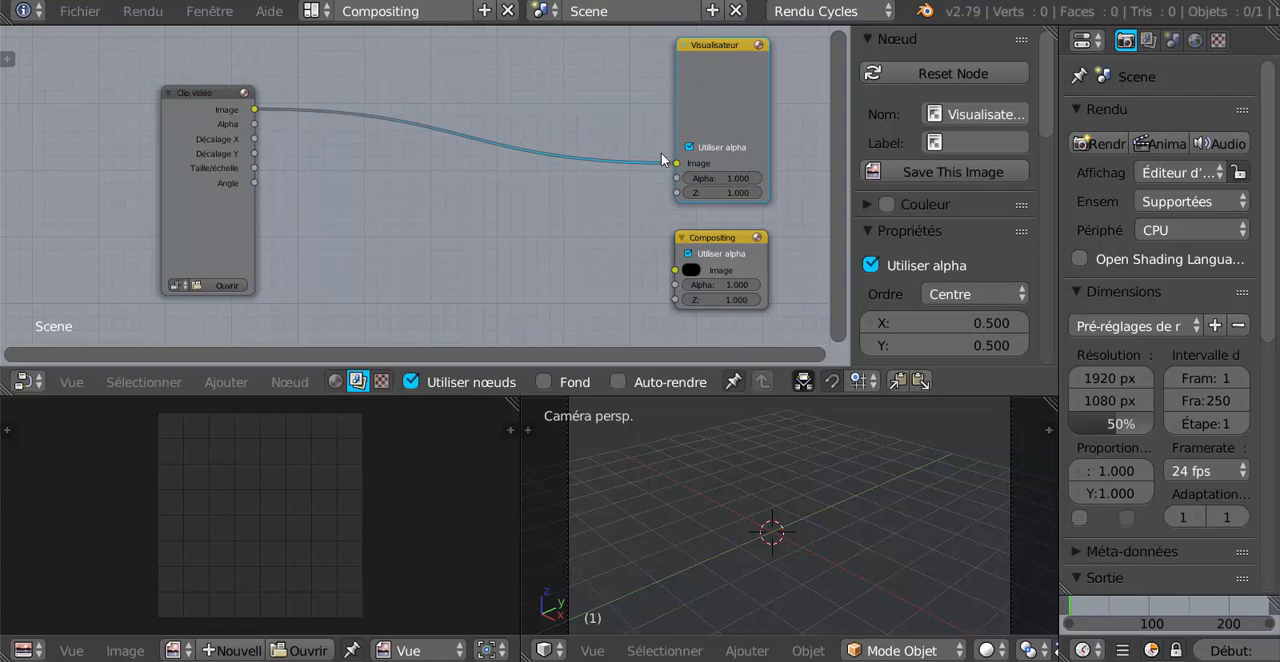
Start opening a clip in the Clip vidéo node and browse to the Bureau (desktop) folder.
left_click(225, 286)
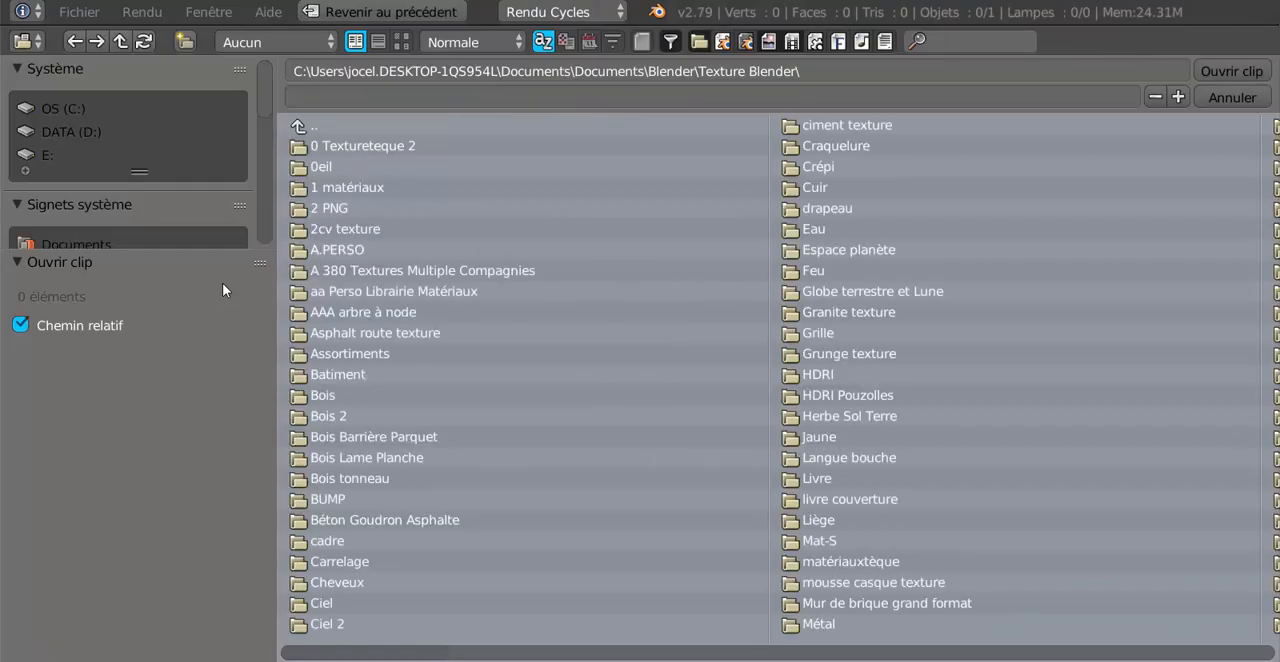
scroll(108, 225, "down", 6)
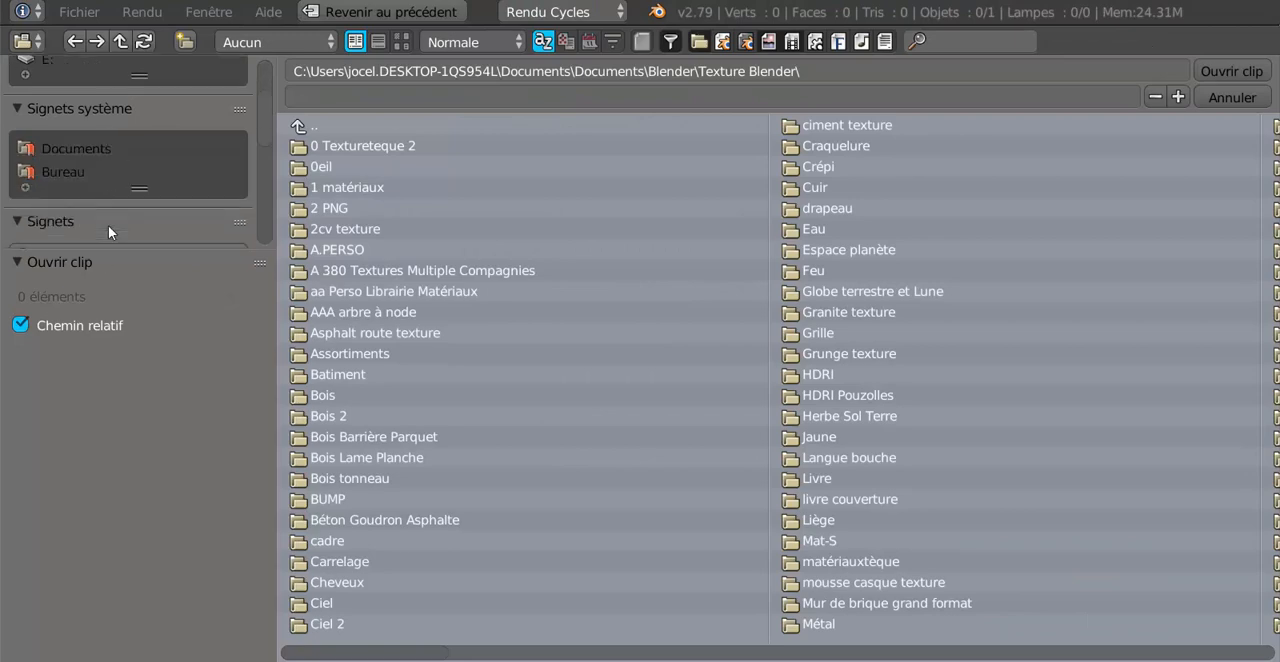
scroll(109, 226, "up", 4)
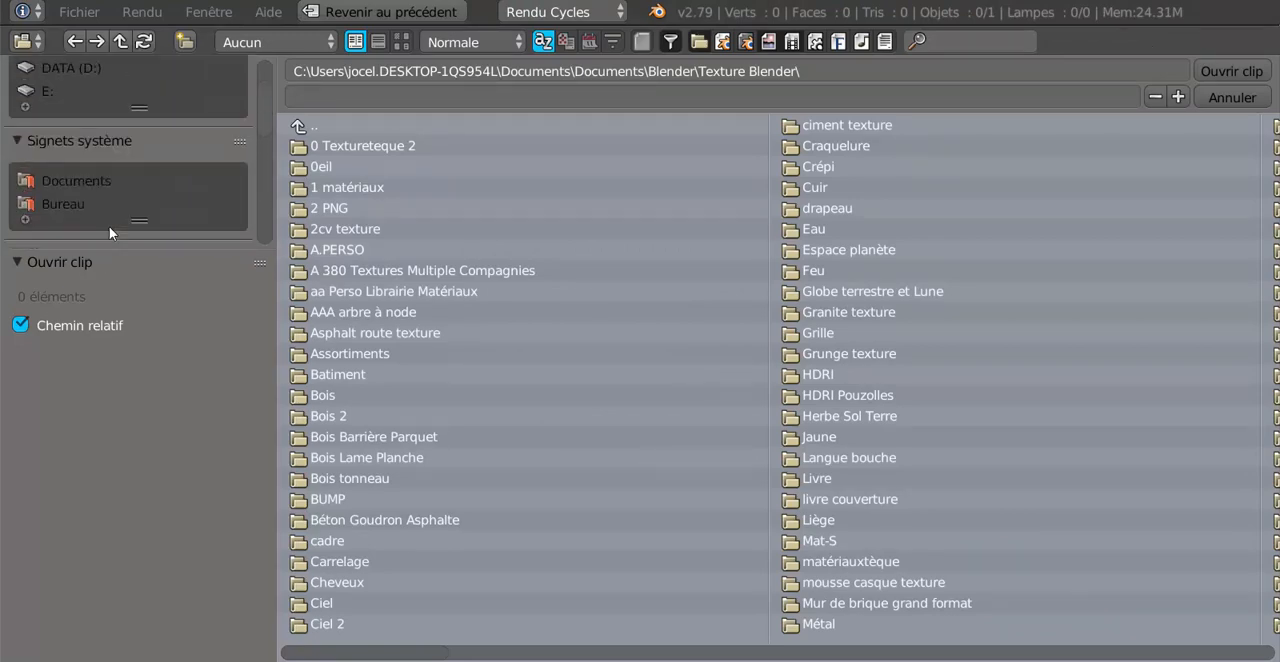
left_click(63, 205)
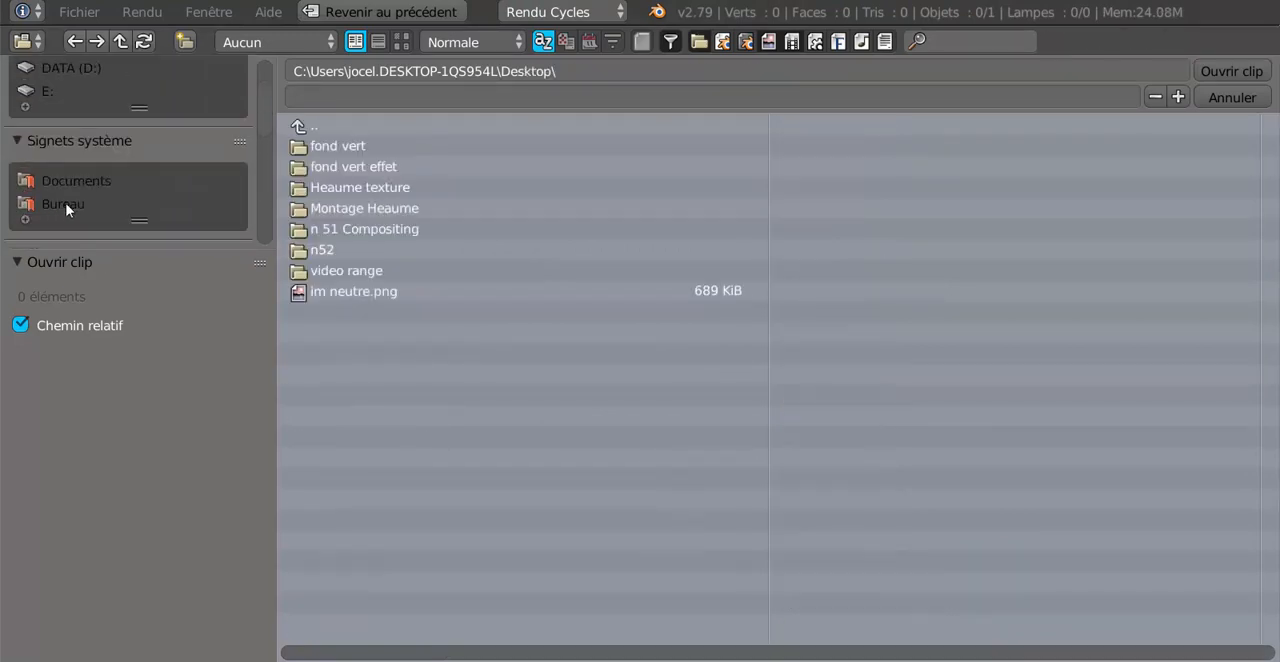
left_click(341, 146)
left_click(350, 147)
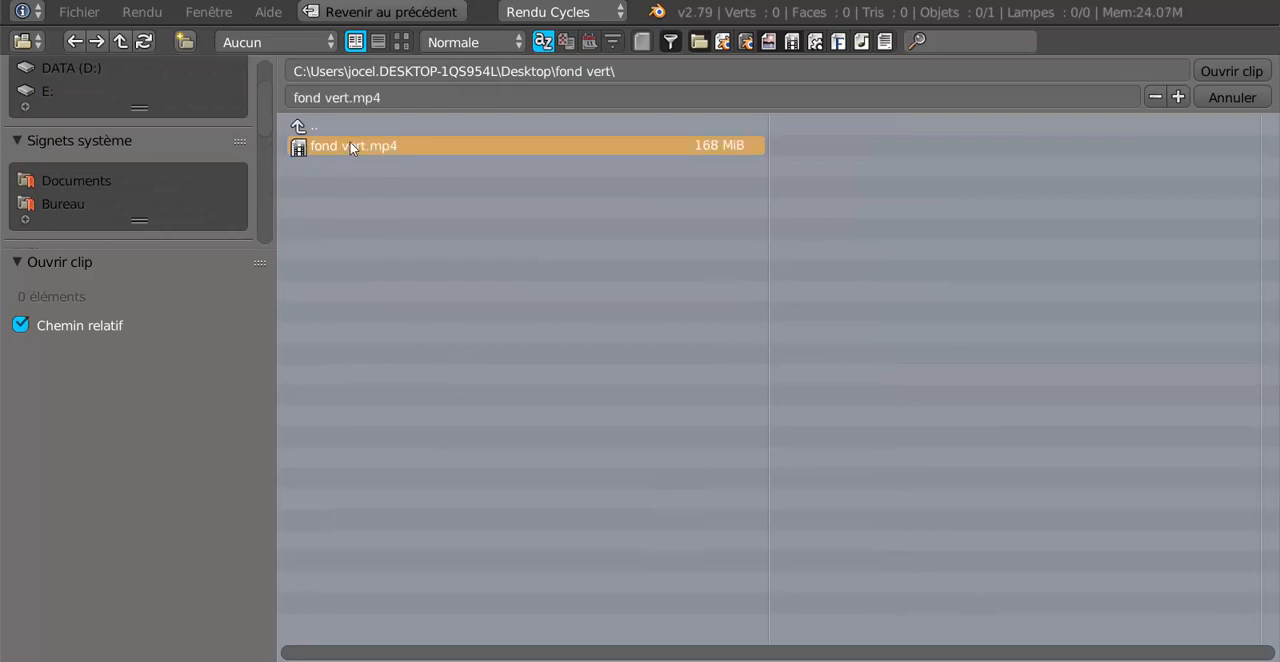
left_click(299, 128)
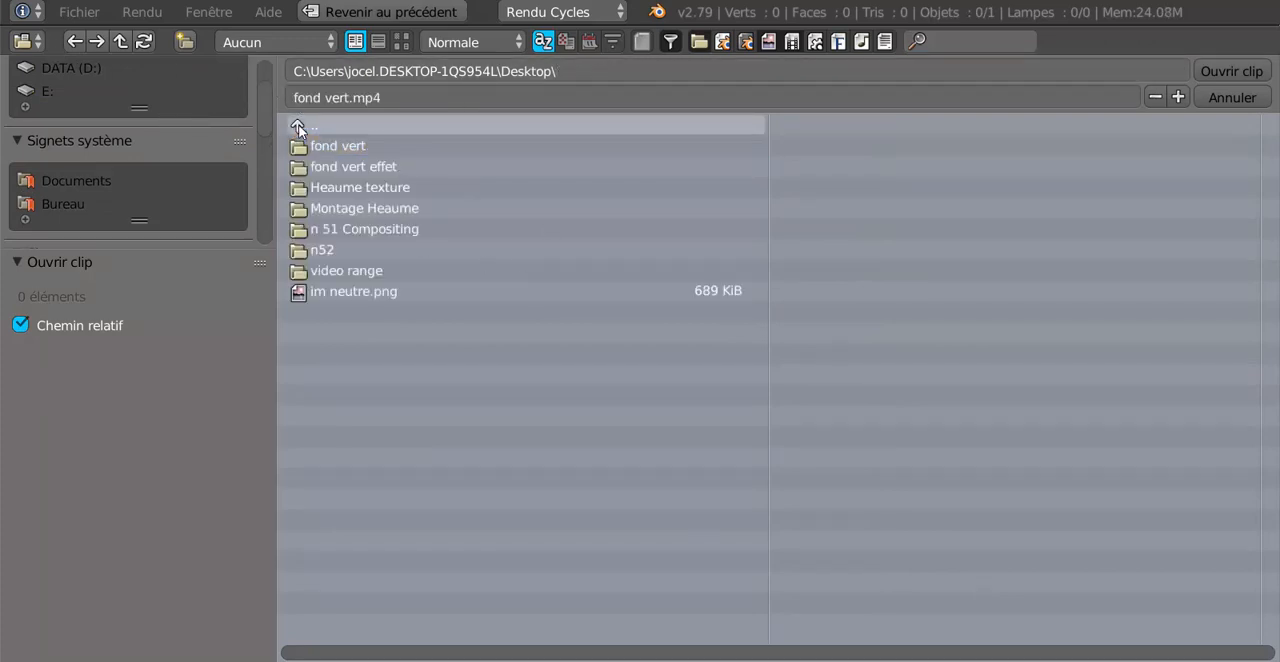
Open the fond vert effet folder and display its clips as thumbnails.
left_click(340, 166)
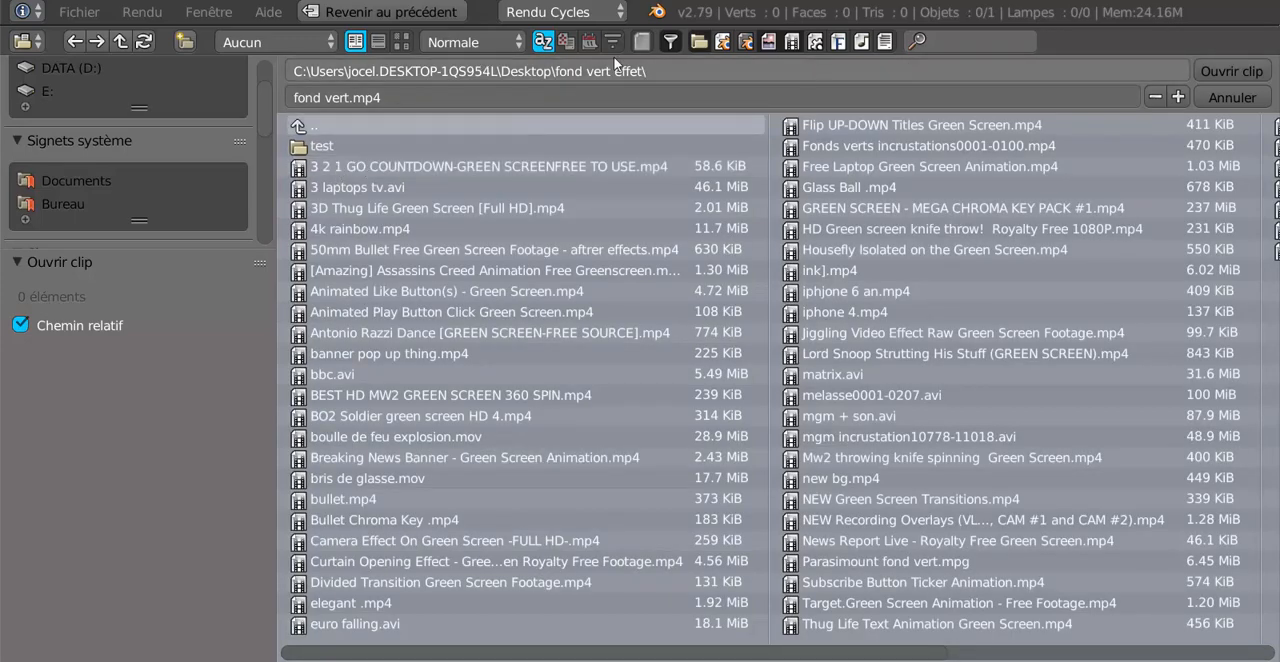
left_click(401, 43)
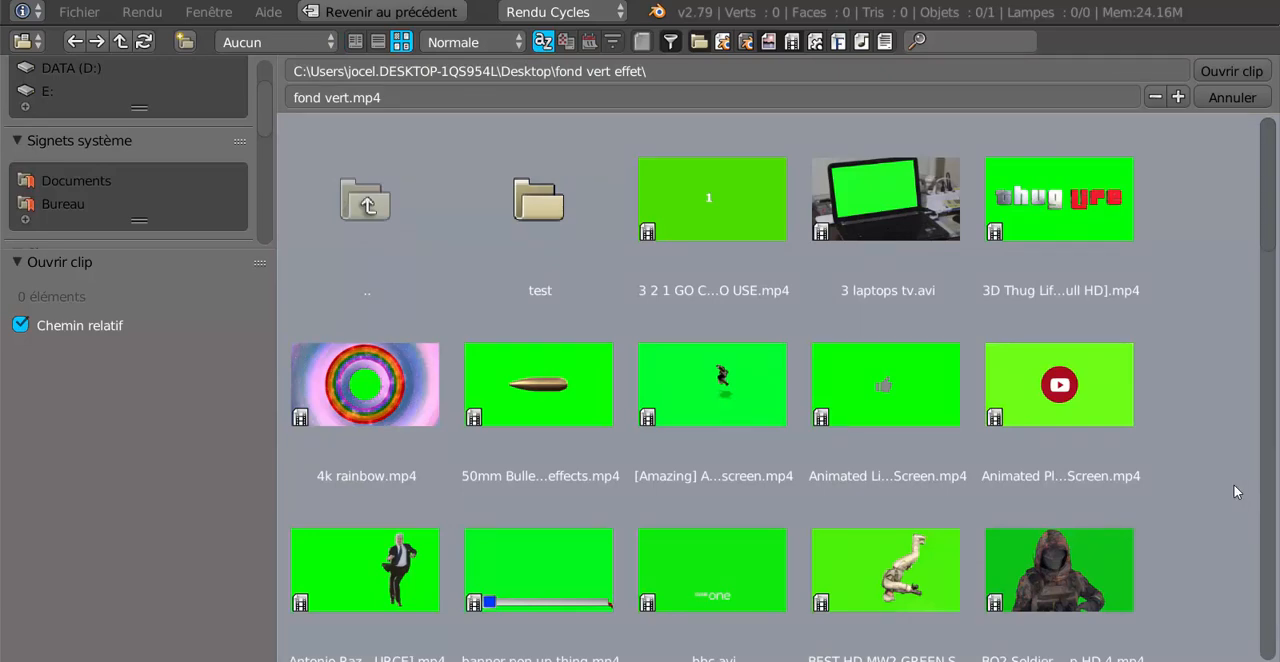
Look through the green screen clip thumbnails in the fond vert effet folder.
scroll(1233, 488, "down", 2)
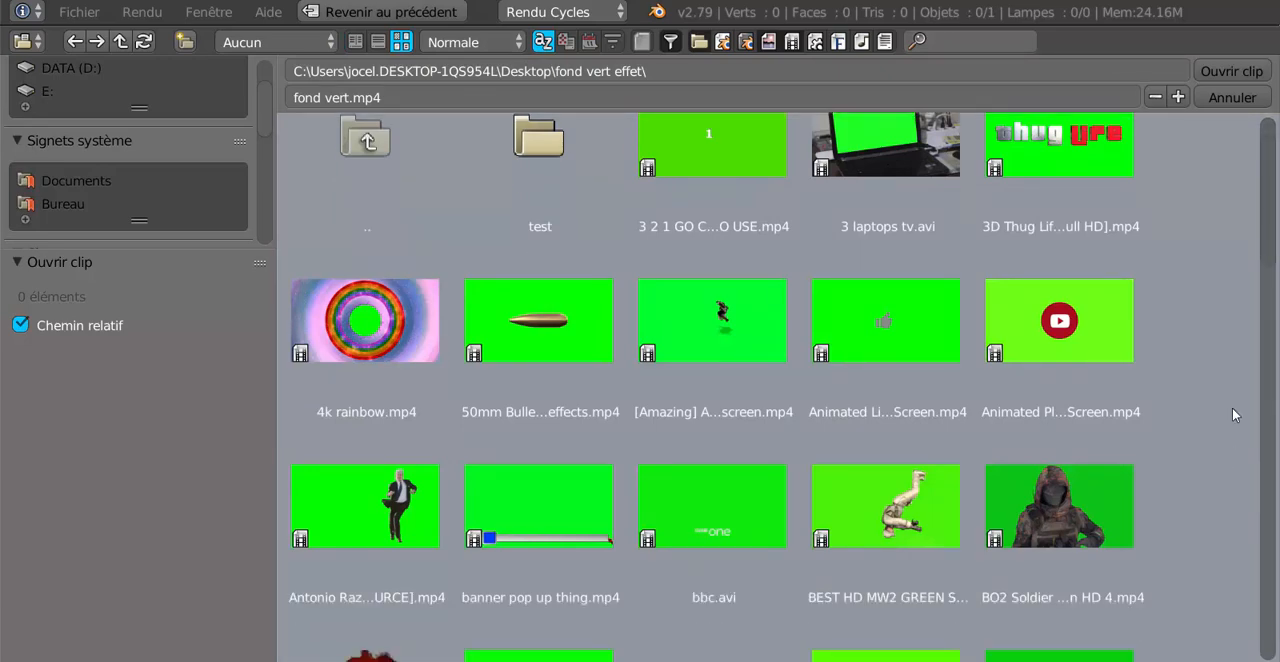
scroll(1243, 398, "down", 7)
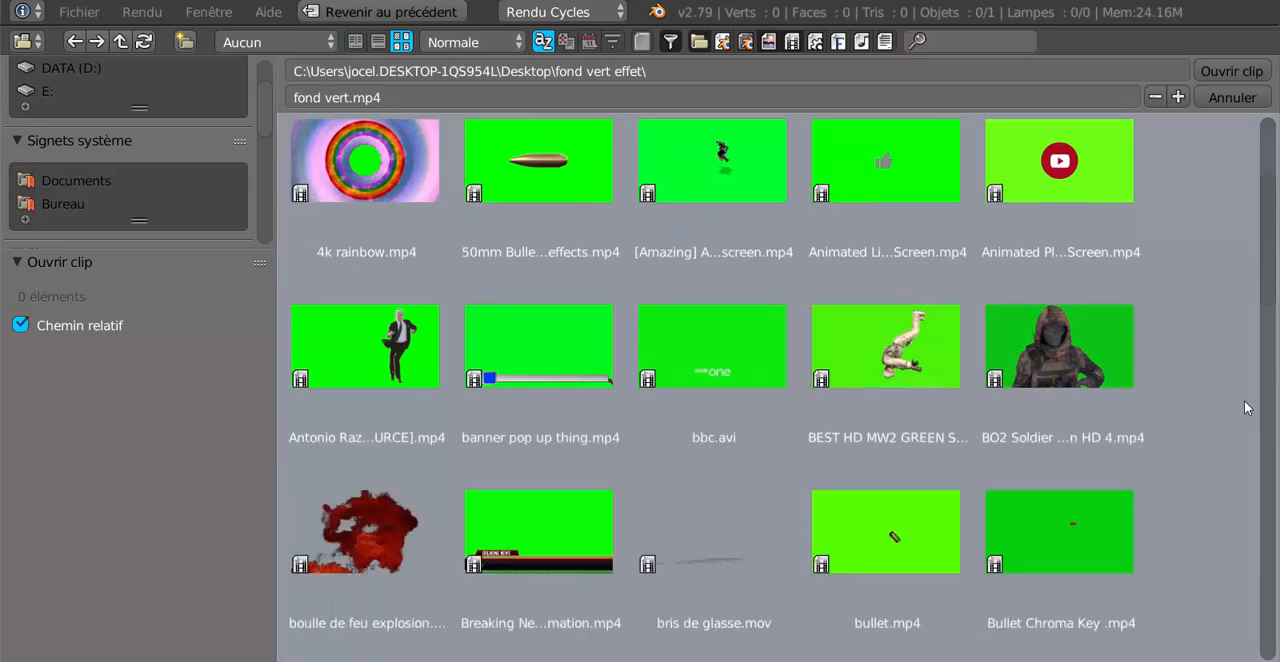
scroll(1244, 400, "up", 3)
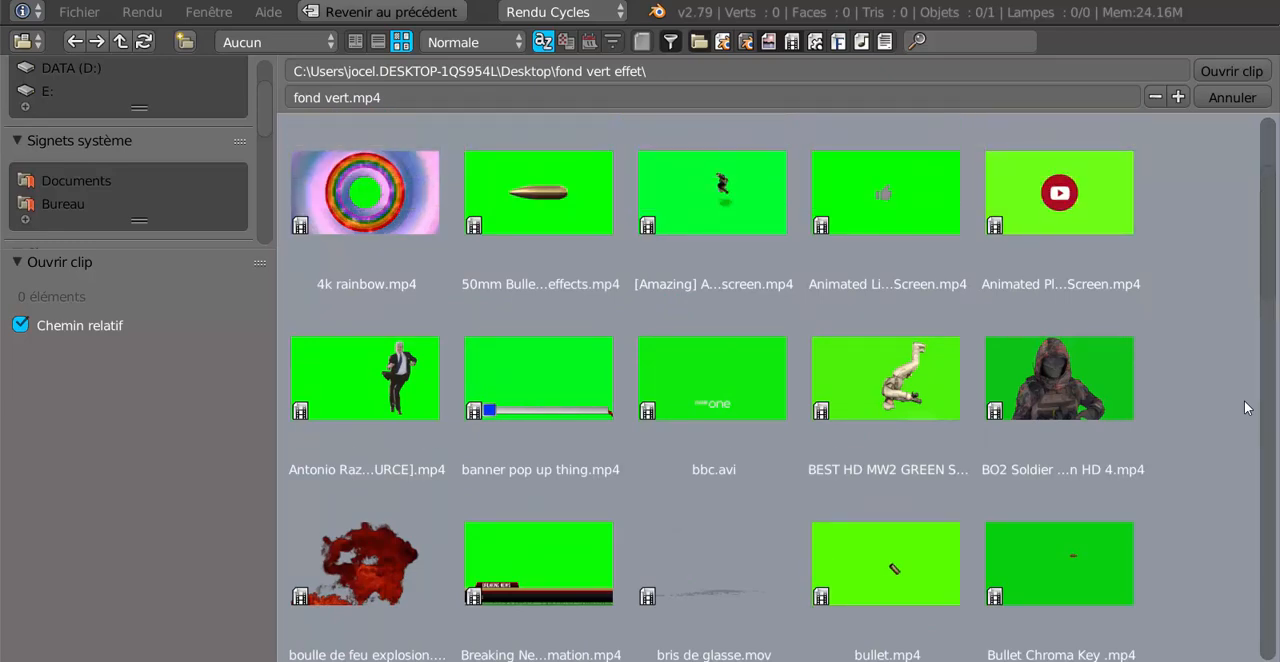
scroll(1244, 400, "down", 4)
scroll(1244, 400, "down", 10)
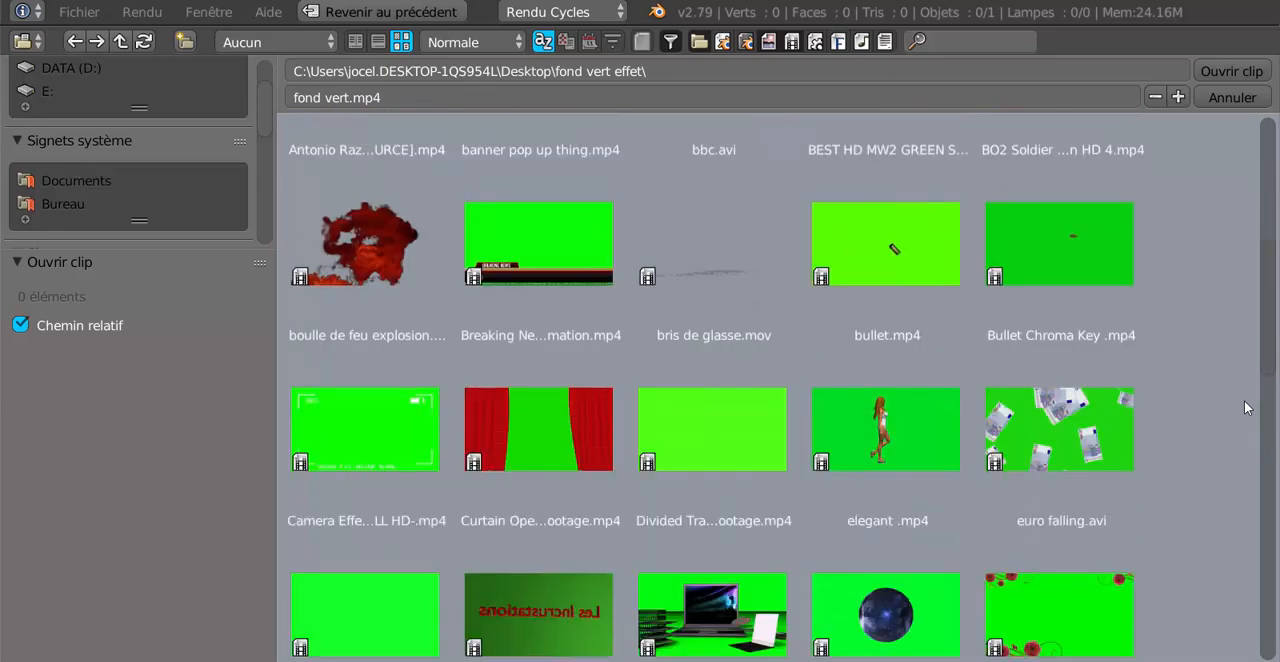
scroll(1244, 400, "down", 3)
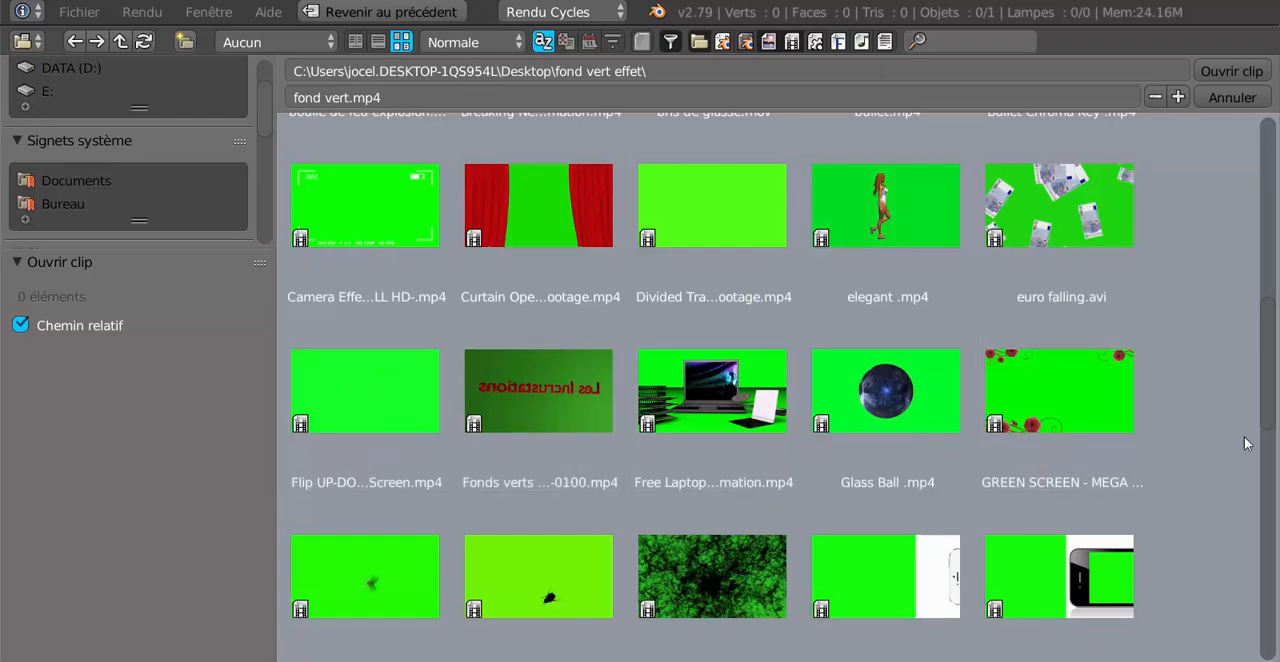
scroll(1247, 444, "down", 8)
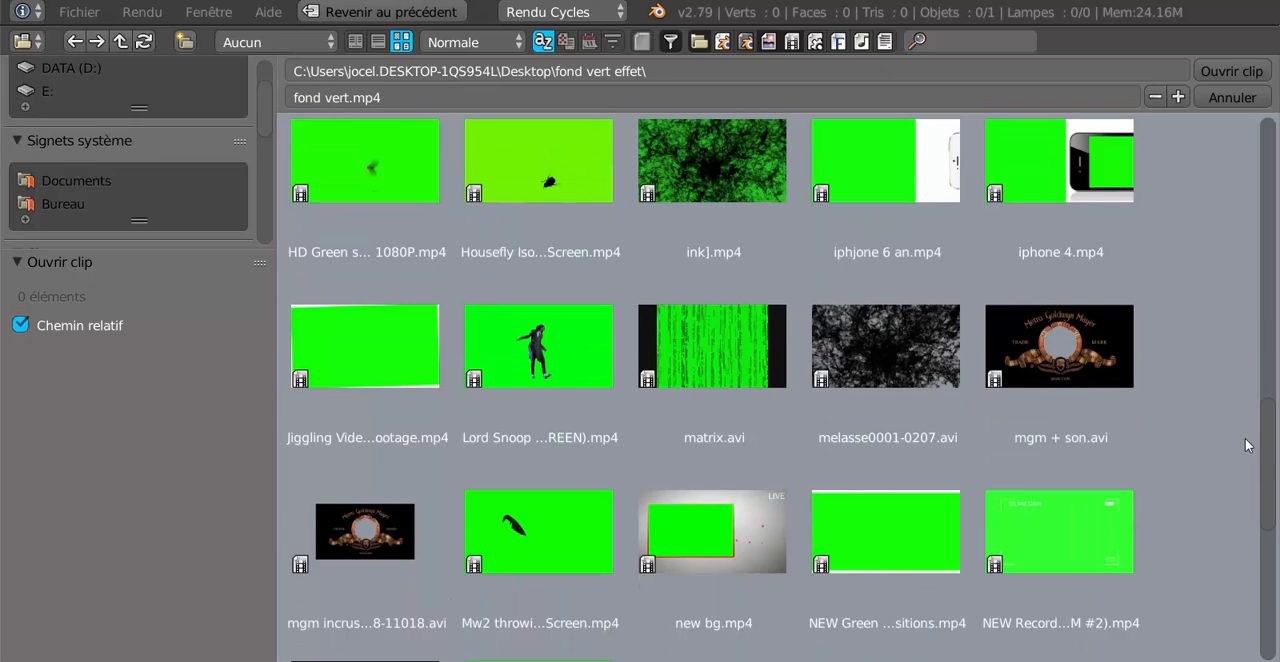
scroll(1247, 444, "down", 8)
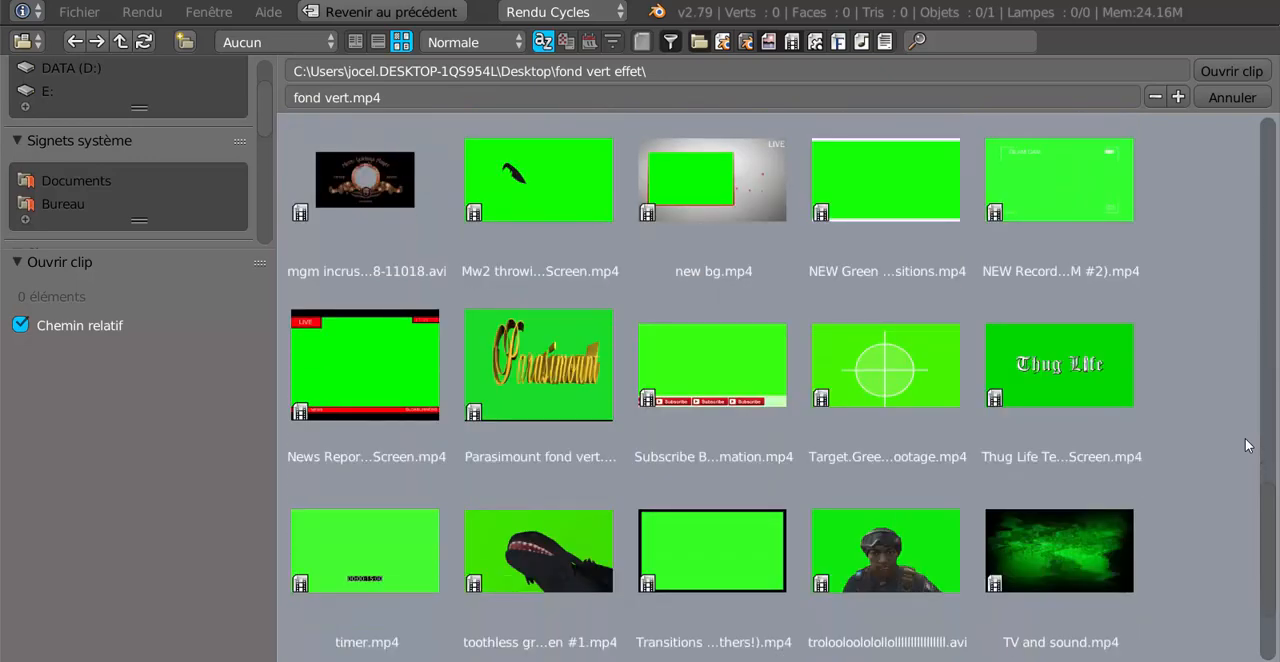
scroll(1247, 444, "down", 4)
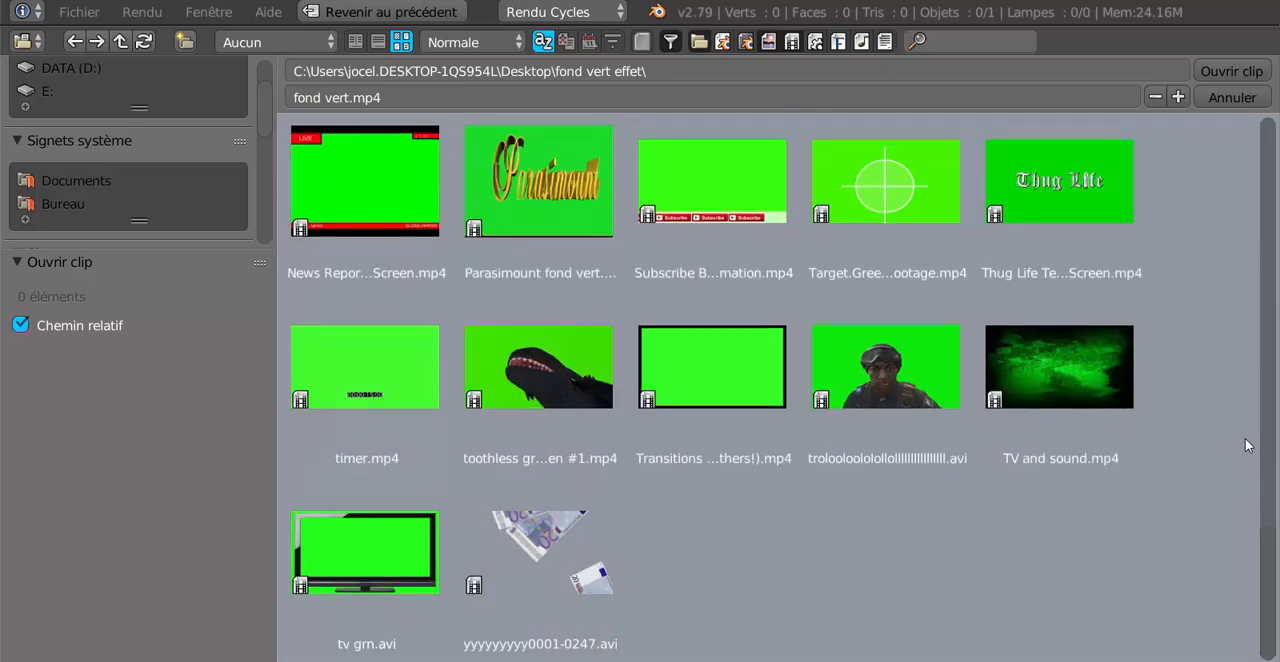
scroll(1247, 444, "up", 12)
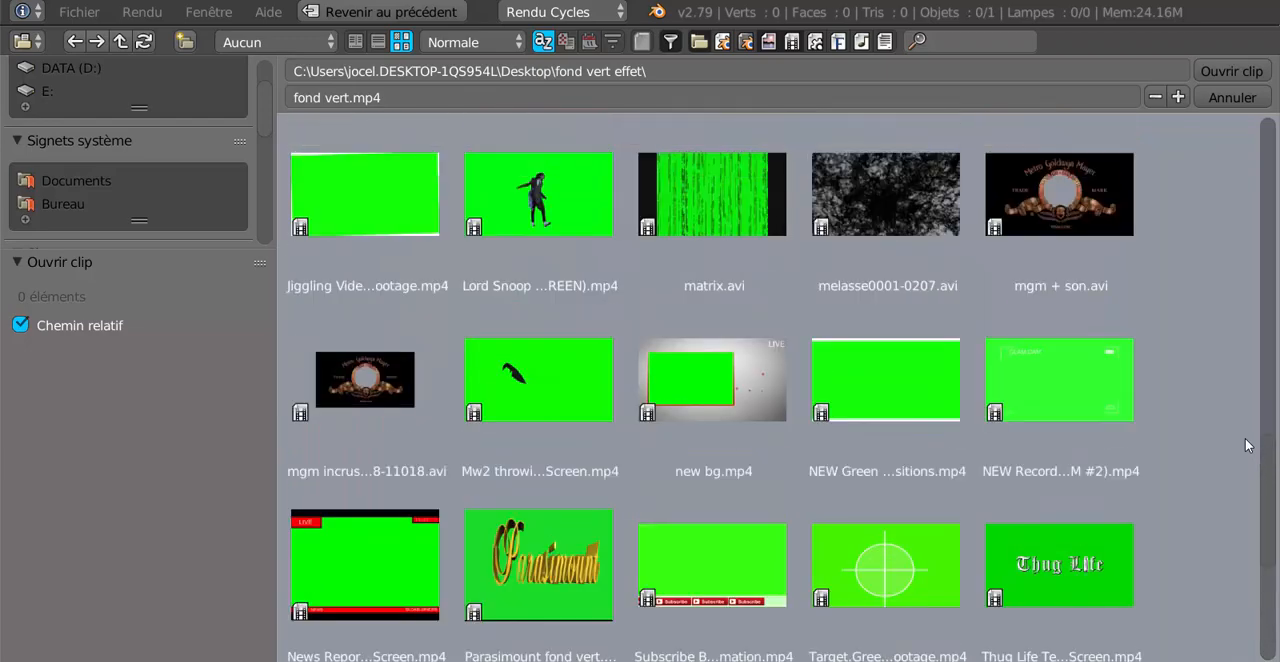
scroll(1247, 444, "up", 8)
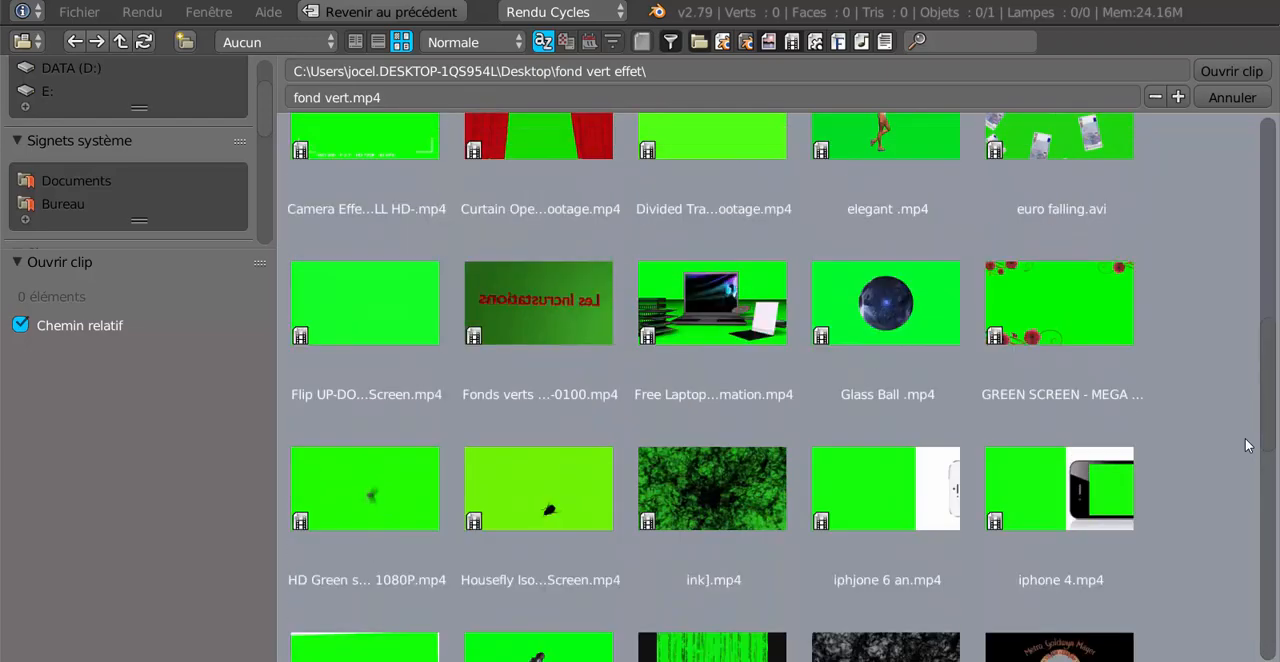
Load euro falling.avi from the fond vert effet folder into the Clip vidéo node.
scroll(1247, 444, "up", 3)
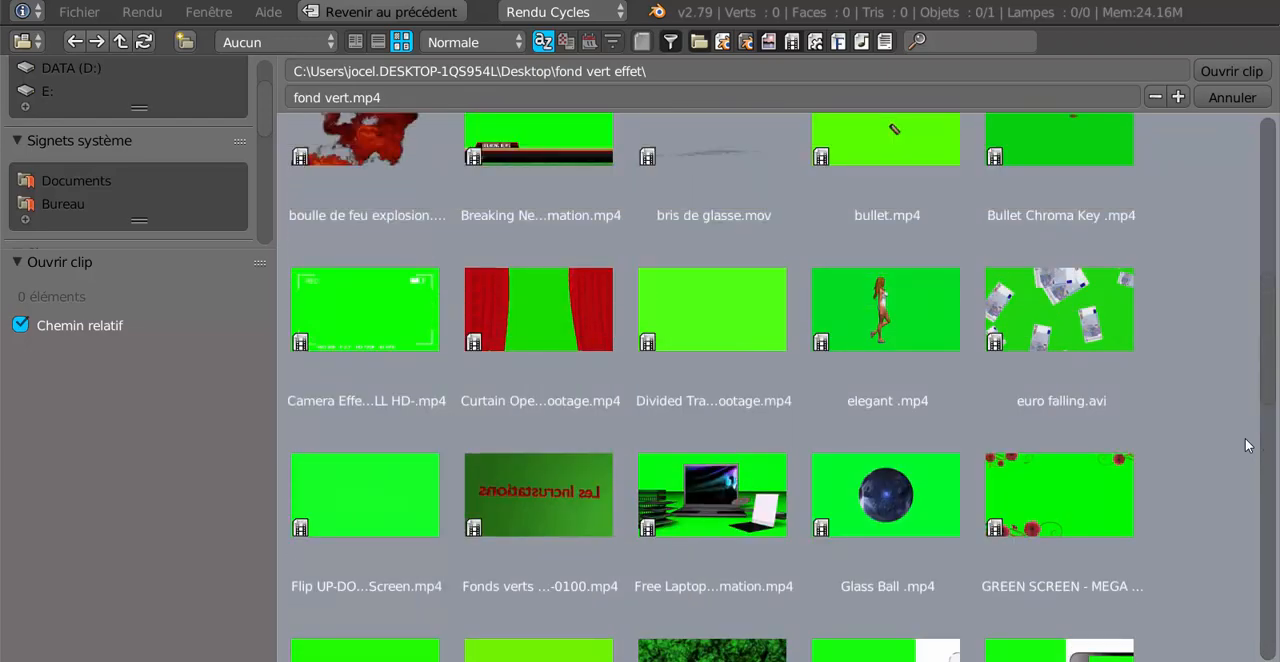
left_click(1063, 322)
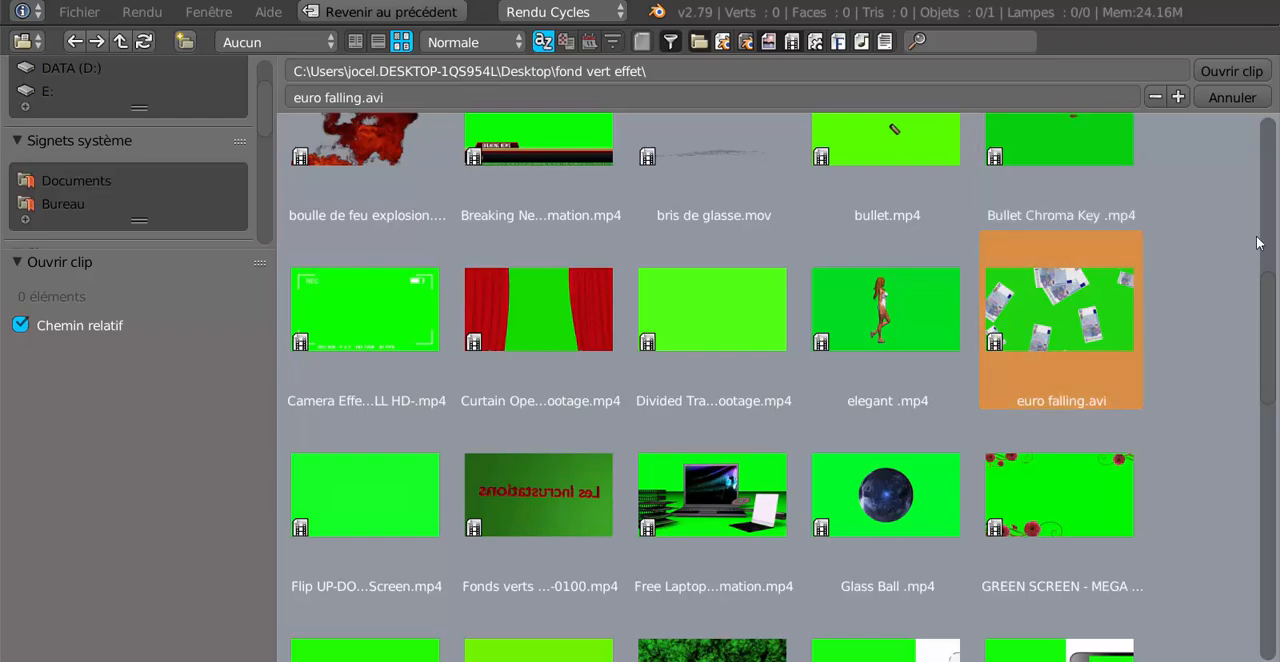
left_click(1229, 71)
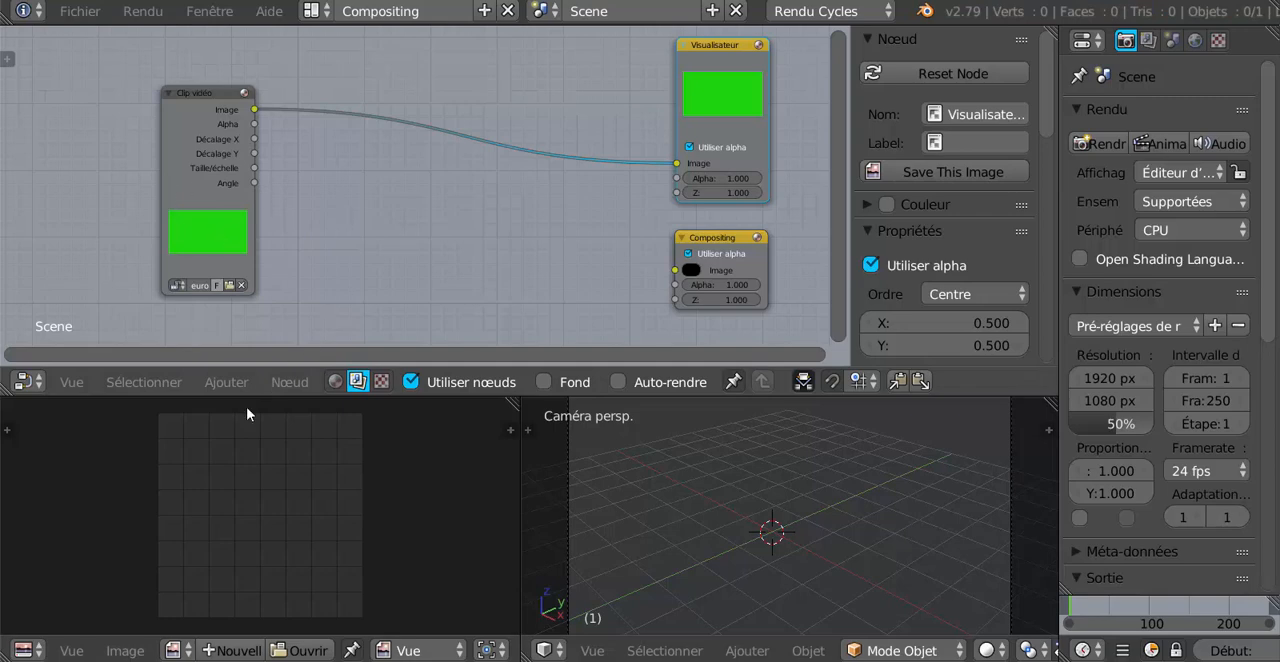
Change the 3D view area into a Timeline and move the current frame to about 70.
key("KP_0")
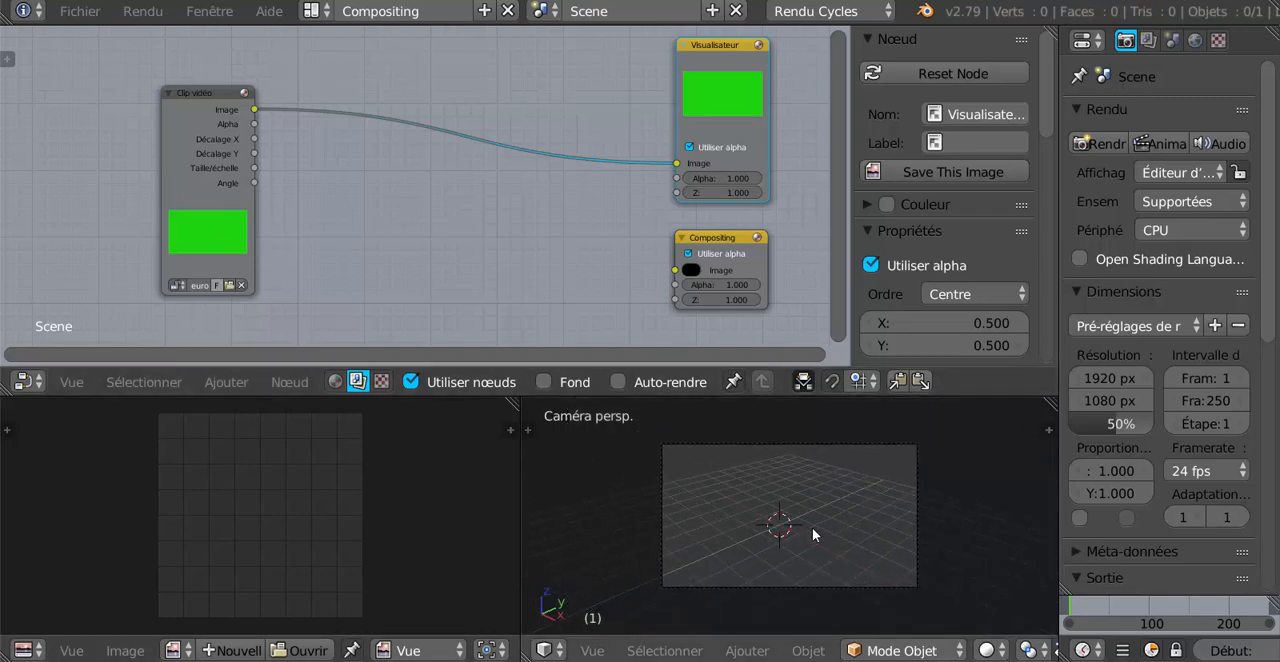
left_click(543, 650)
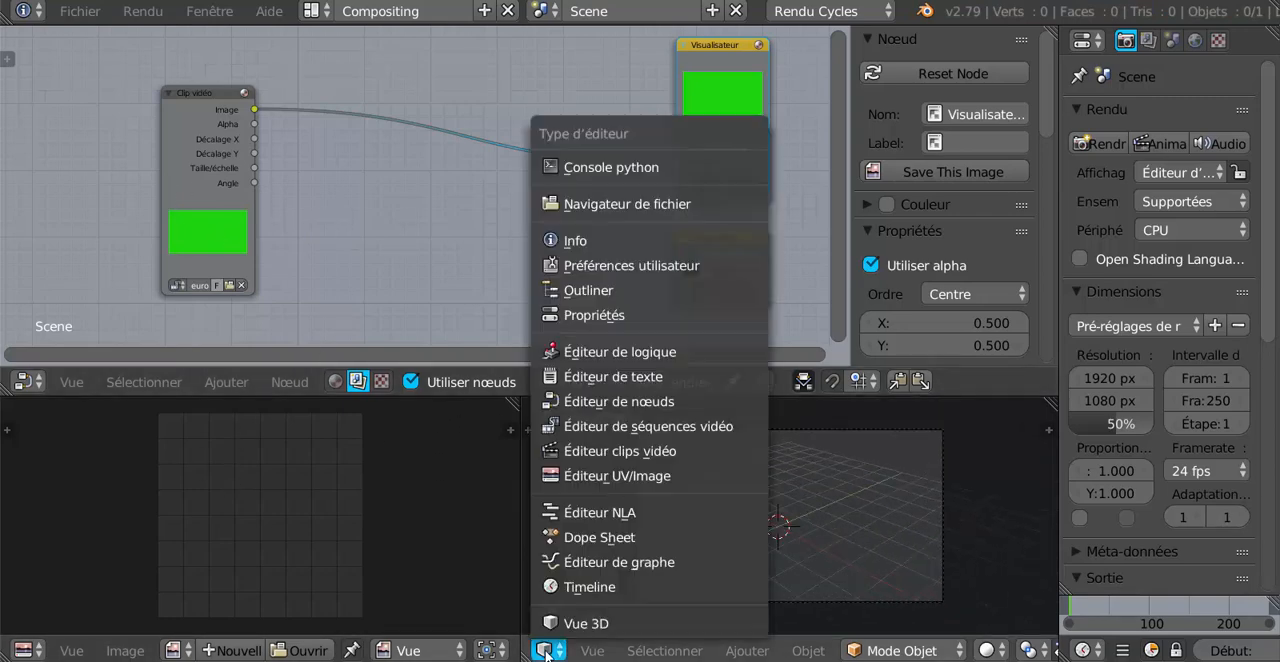
left_click(567, 590)
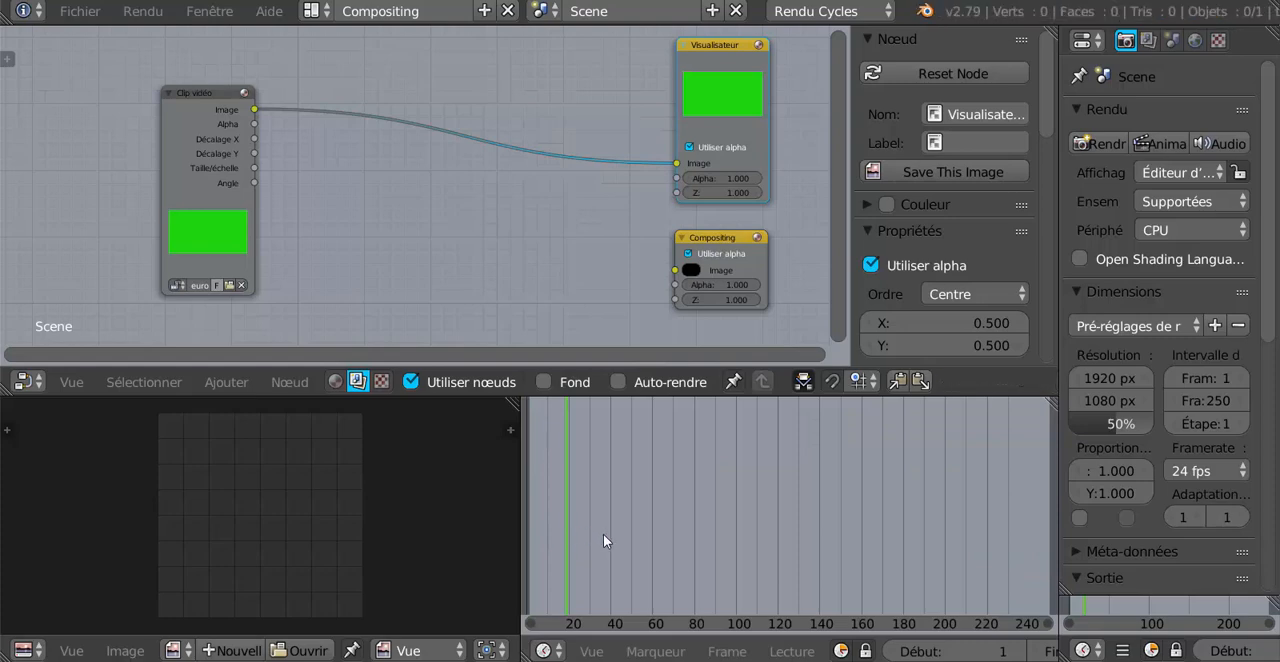
left_click_drag(598, 537, 679, 537)
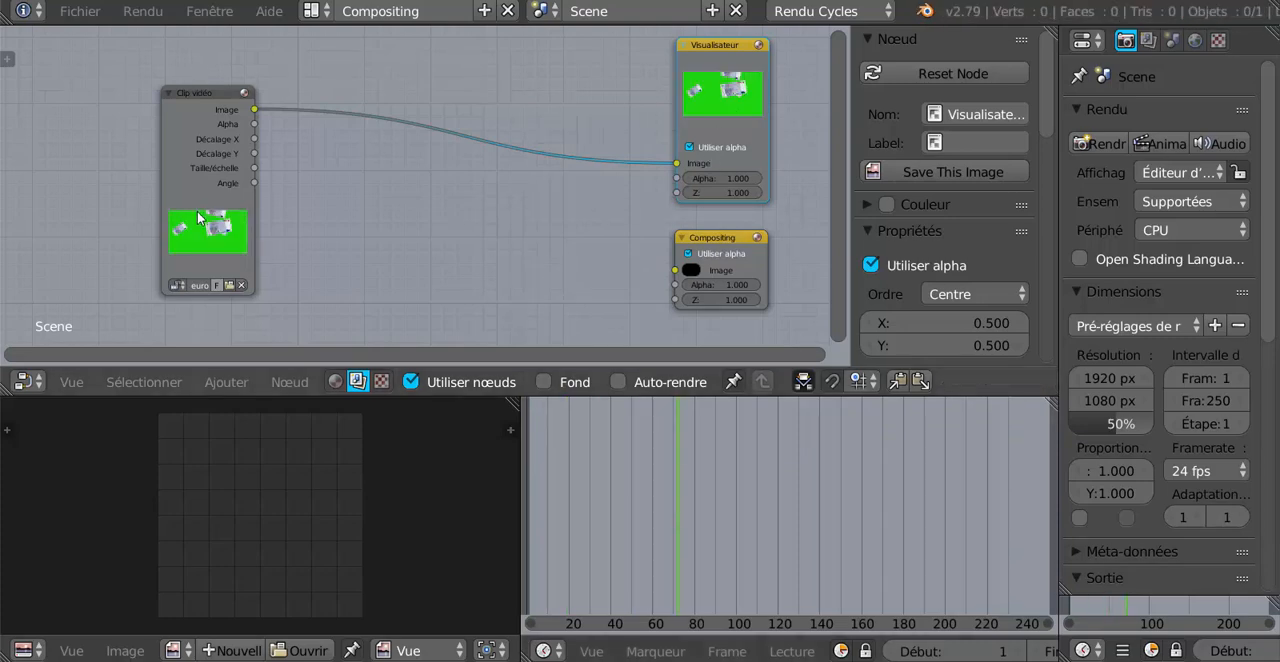
Enable the Fond backdrop in the node editor and set its zoom to 0.33.
scroll(222, 233, "up", 1)
scroll(222, 233, "down", 1)
left_click(544, 382)
scroll(416, 190, "down", 2)
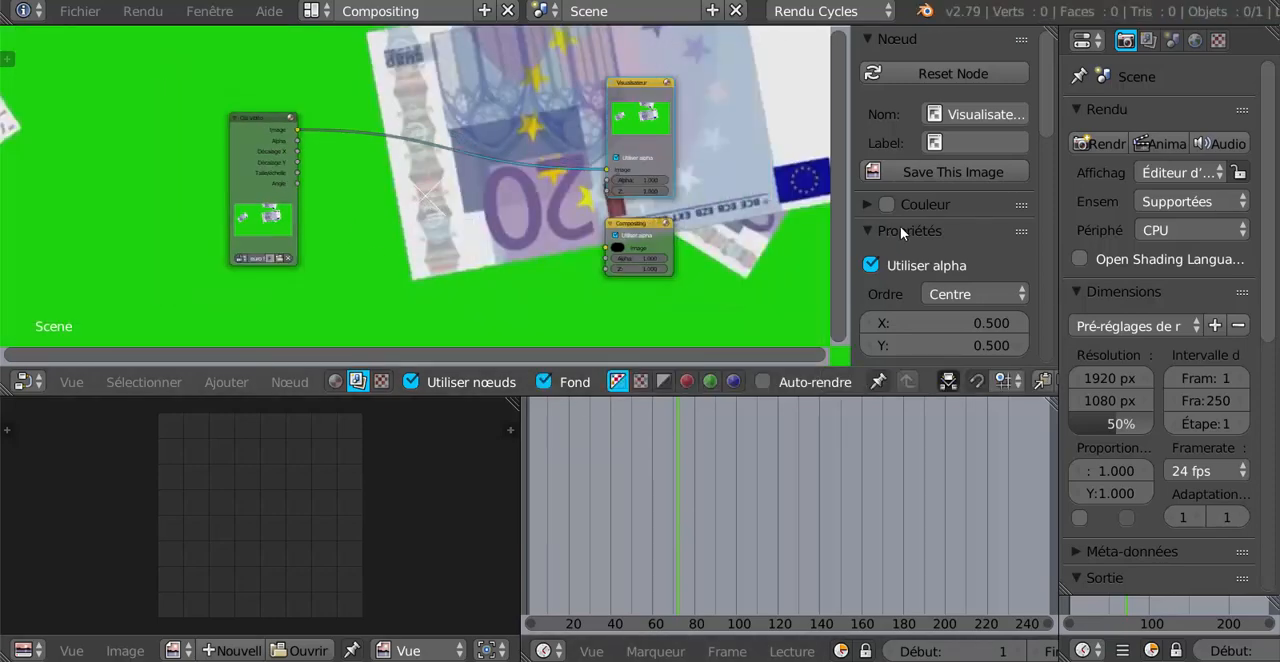
scroll(975, 241, "down", 5)
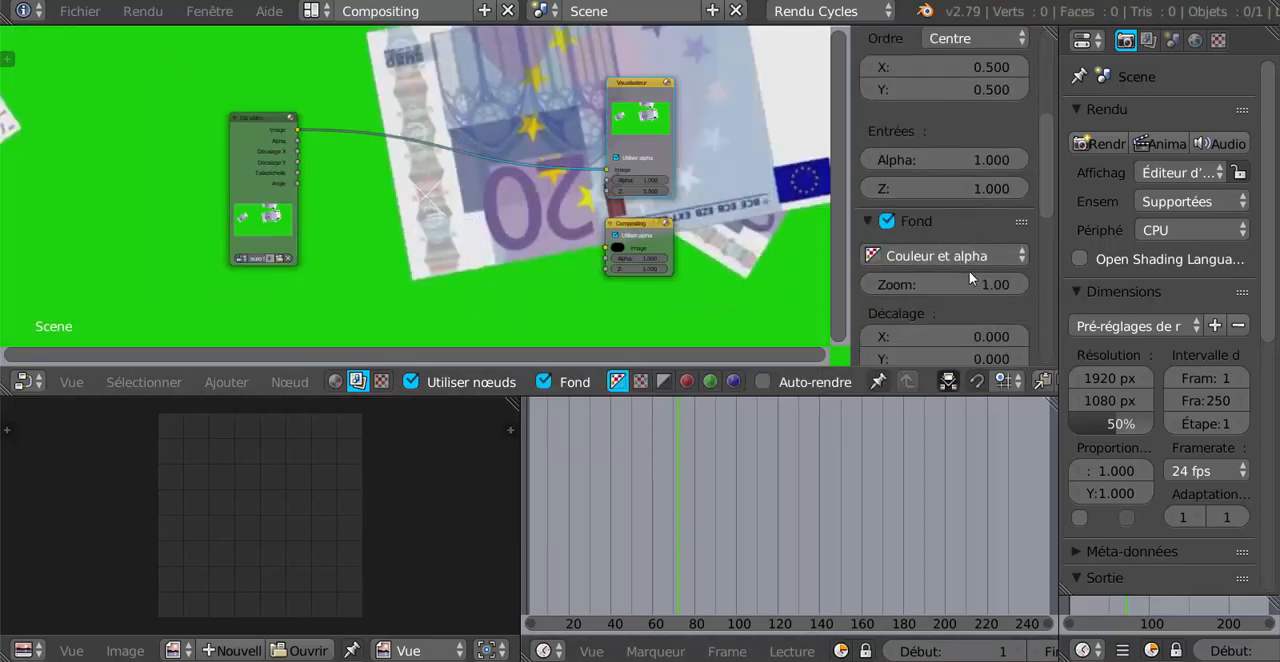
left_click_drag(969, 284, 900, 284)
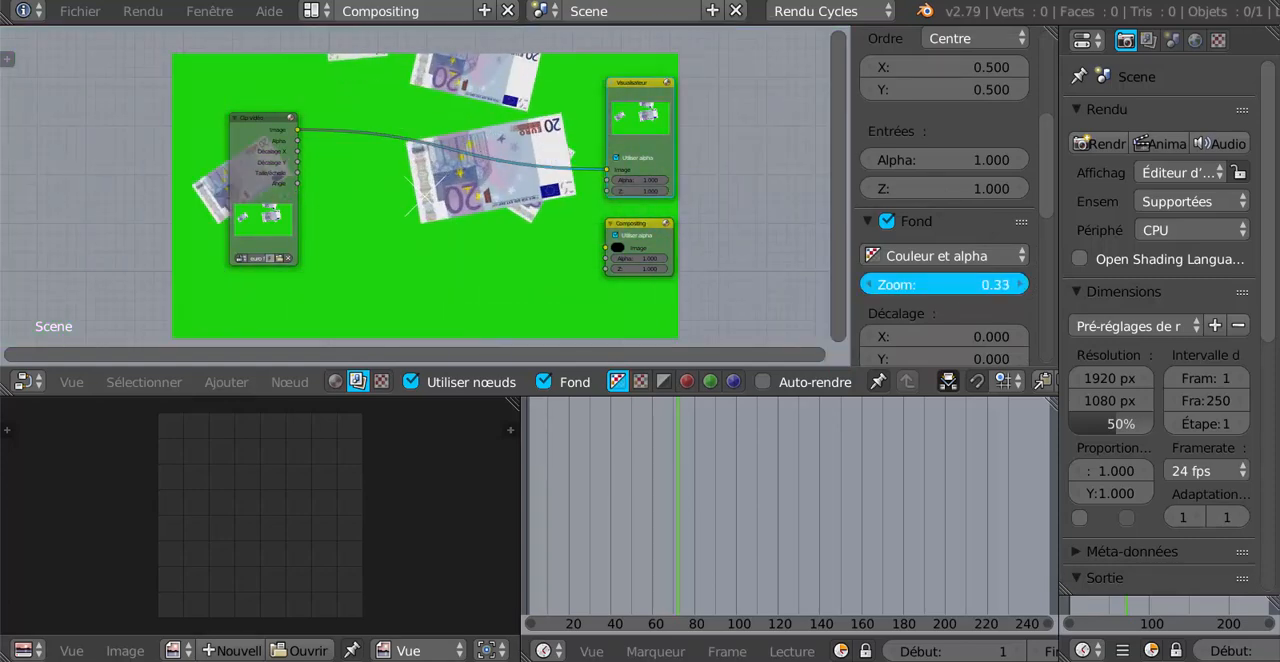
Show the Viewer Node image in the UV/Image editor and fit the whole frame in view.
left_click(190, 651)
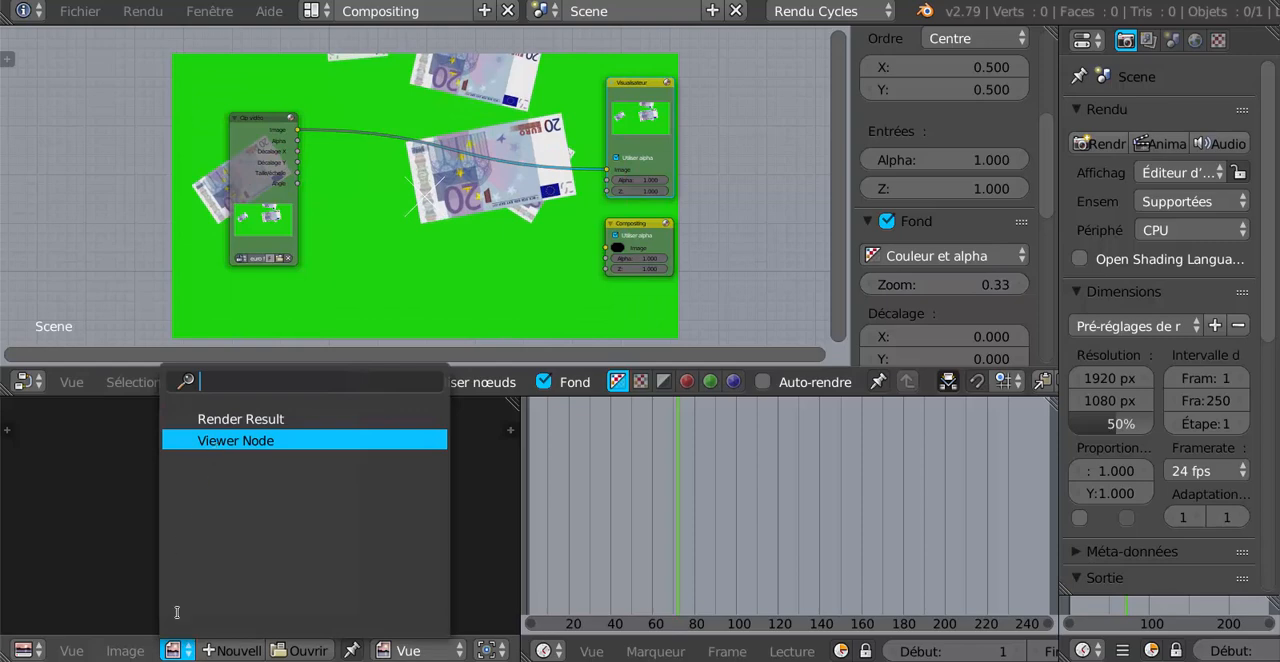
left_click(203, 440)
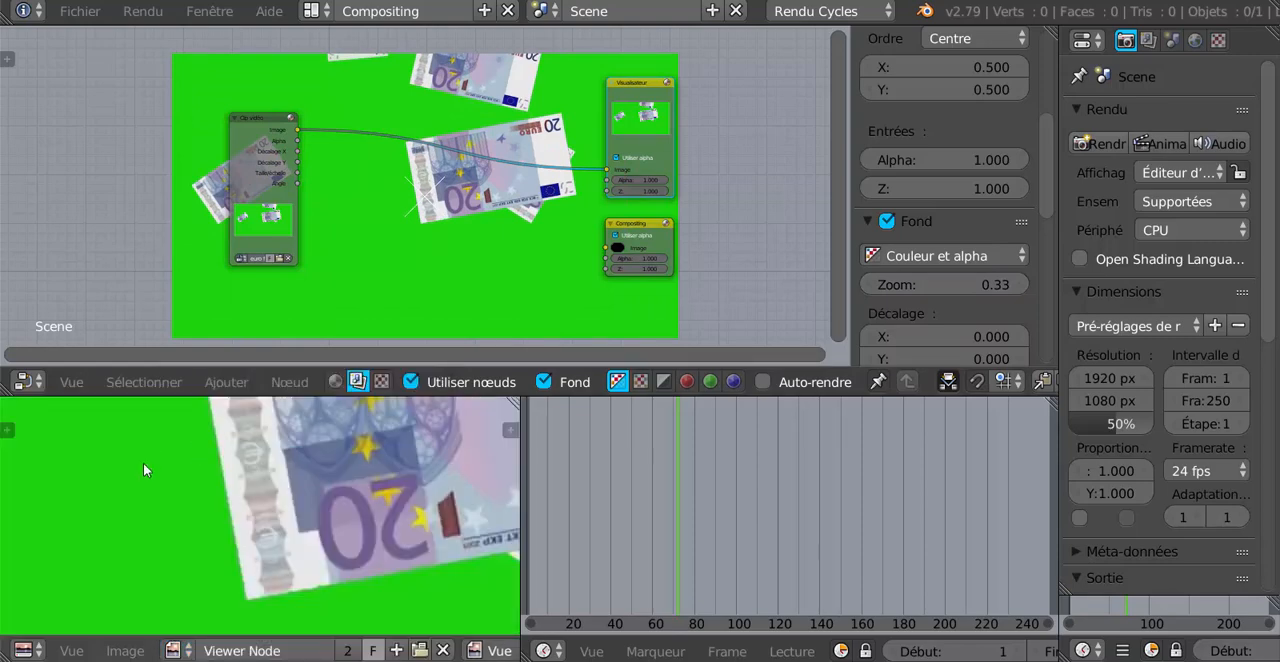
scroll(403, 513, "down", 4)
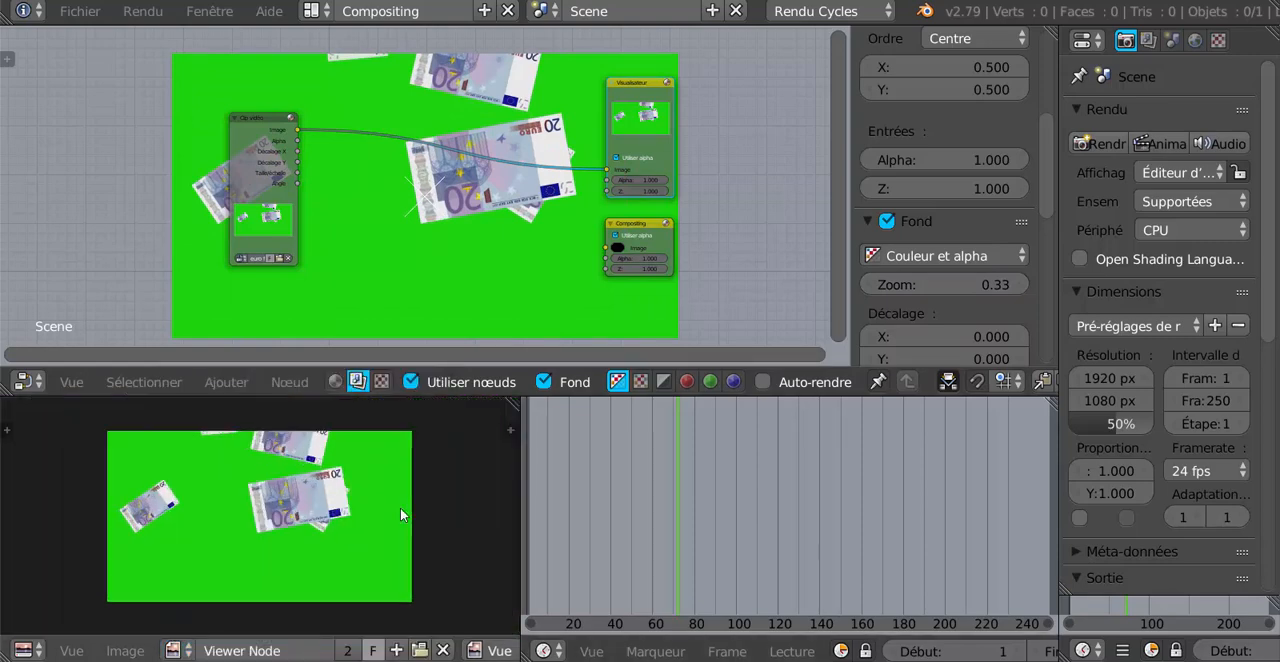
scroll(400, 507, "up", 1)
Scrub through the timeline to about frame 250 to review the falling banknotes clip.
left_click(737, 503)
left_click_drag(790, 500, 950, 502)
scroll(882, 528, "down", 4)
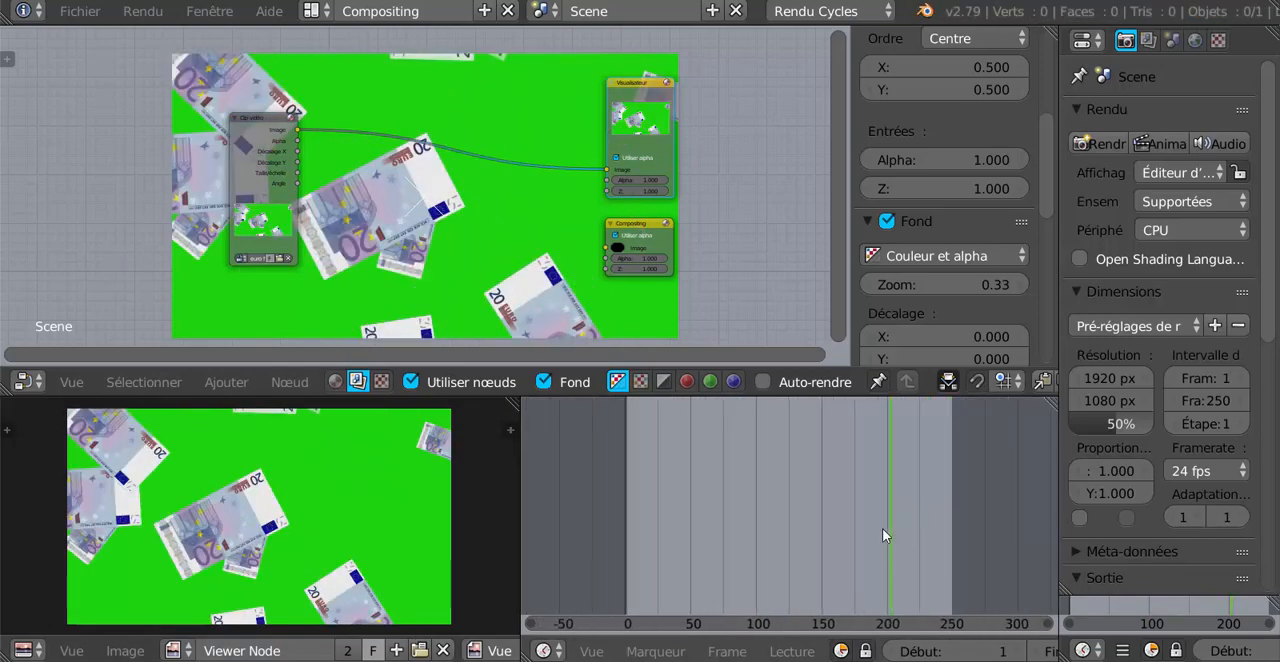
left_click(894, 521)
left_click_drag(894, 521, 930, 516)
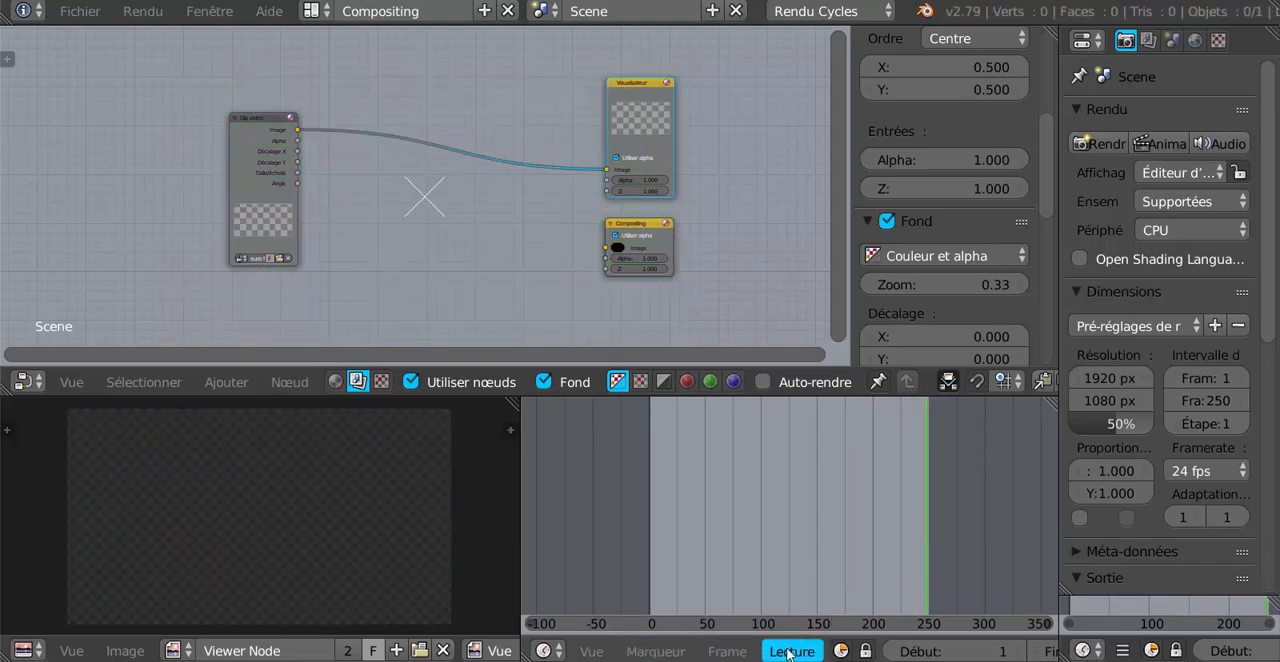
Set the animation's end frame (Fin) to 264.
scroll(955, 651, "right", 2)
scroll(956, 651, "down", 3)
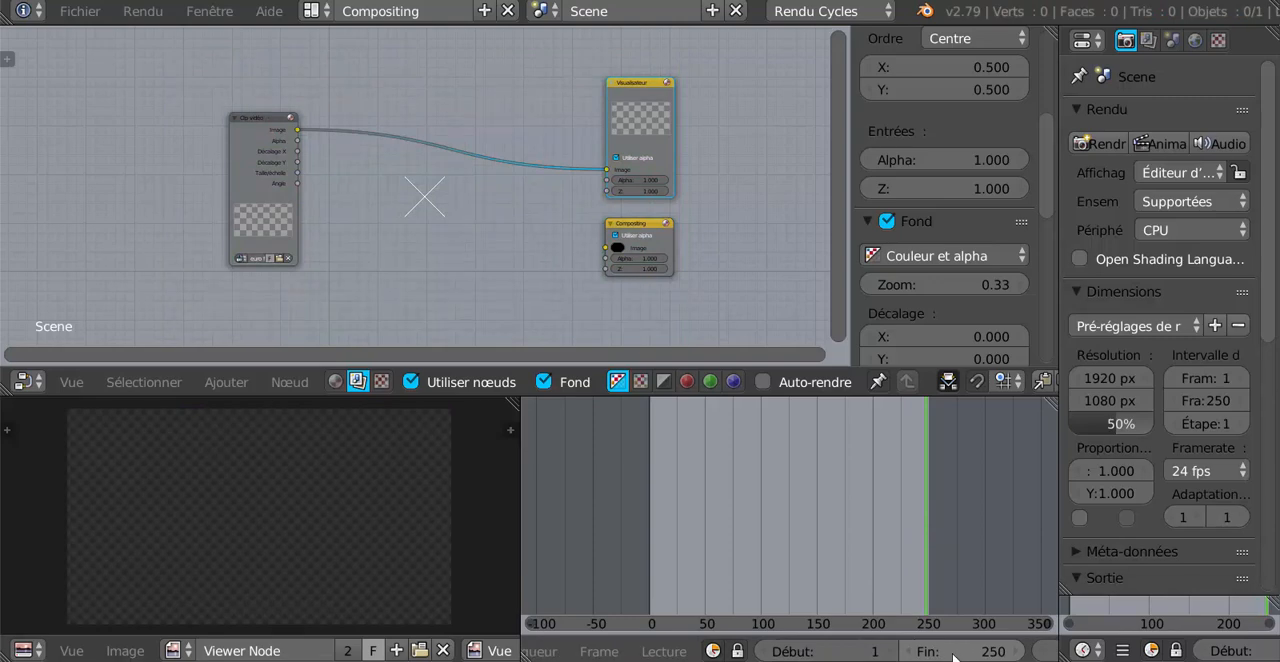
left_click_drag(957, 655, 968, 654)
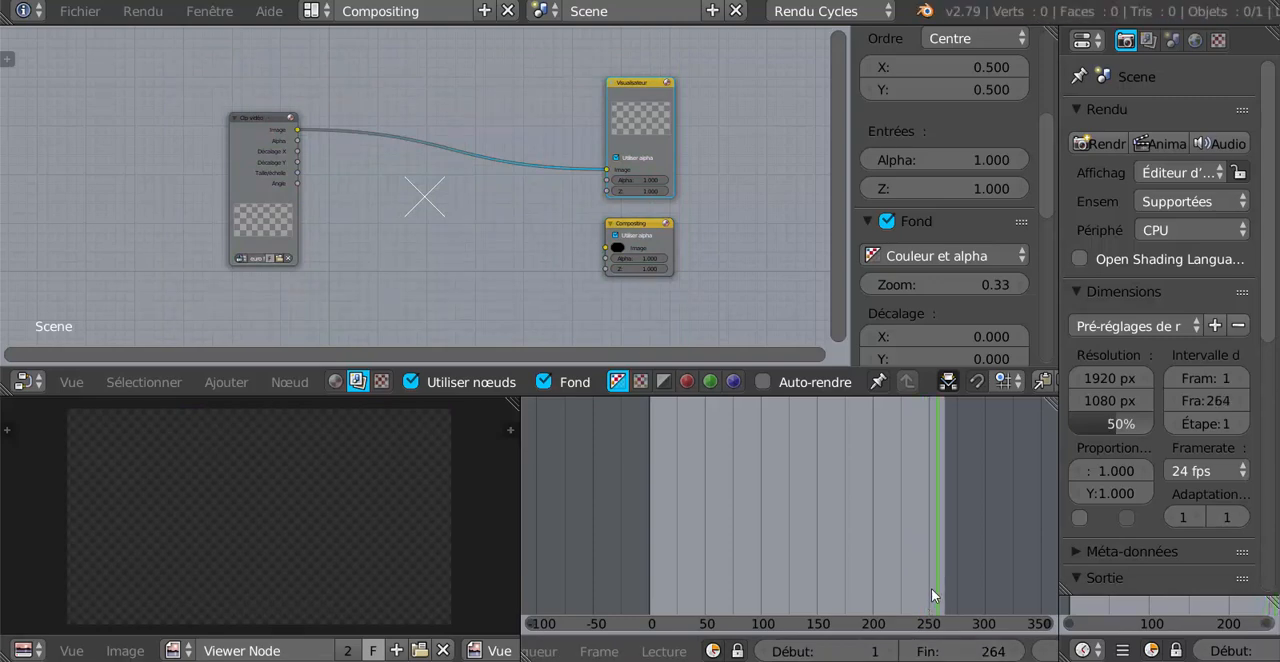
Examine where the clip ends by going to frame 239, stepping back to 232 and forward to 241.
left_click(917, 571)
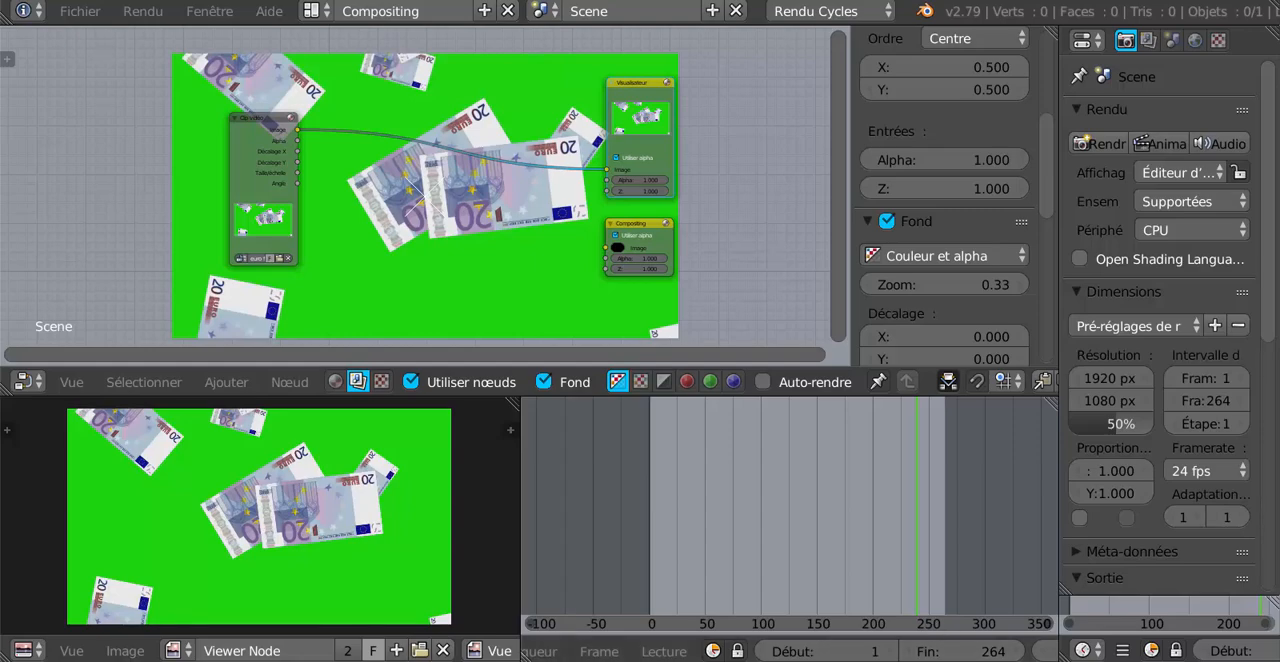
scroll(940, 652, "down", 2)
scroll(940, 652, "down", 2)
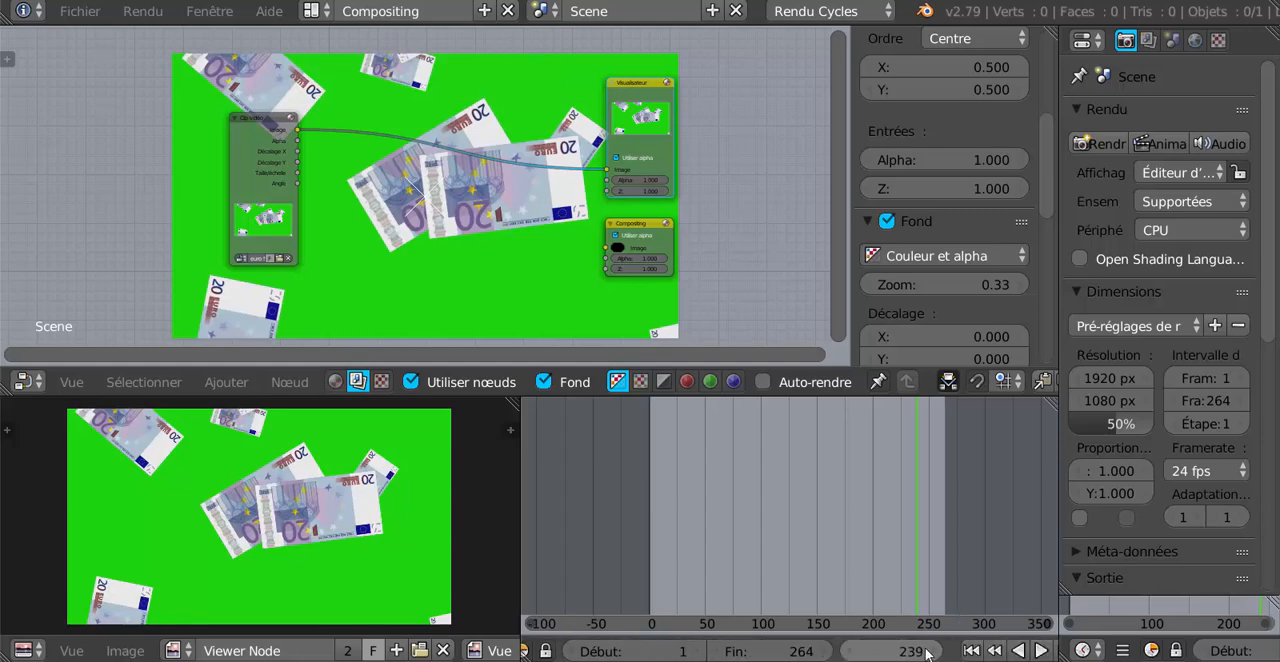
left_click(849, 655)
left_click(849, 655)
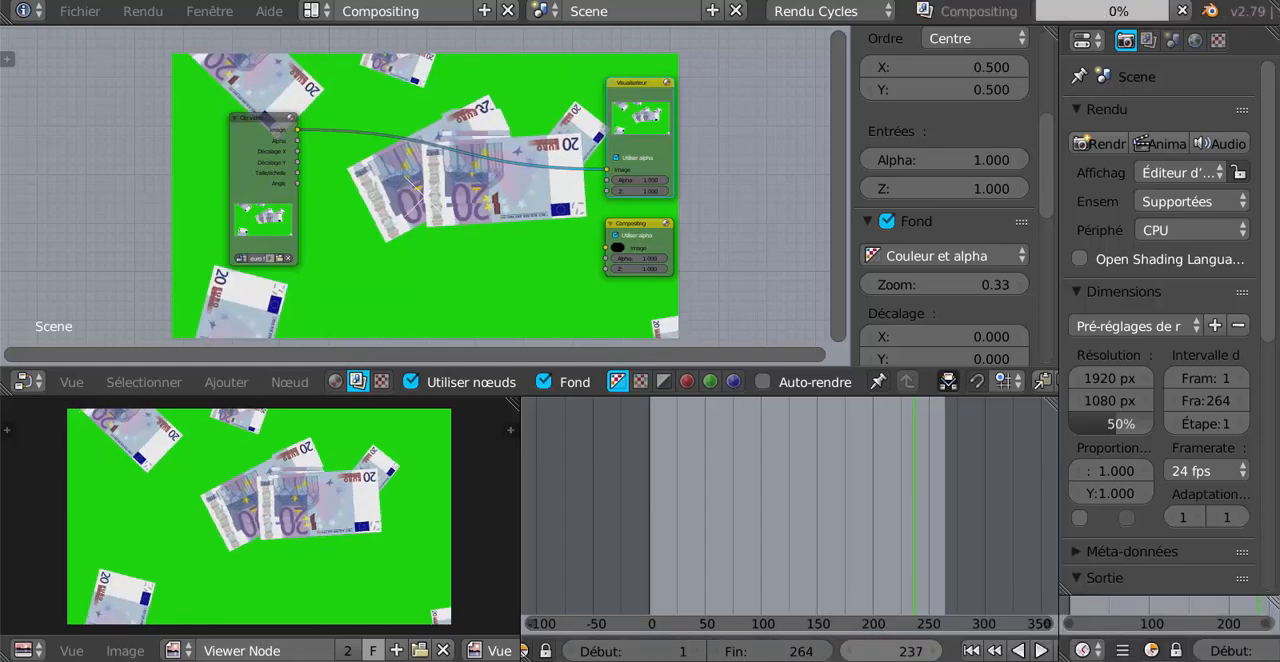
left_click(849, 655)
left_click(849, 655)
left_click(849, 655)
left_click(849, 655)
left_click(849, 655)
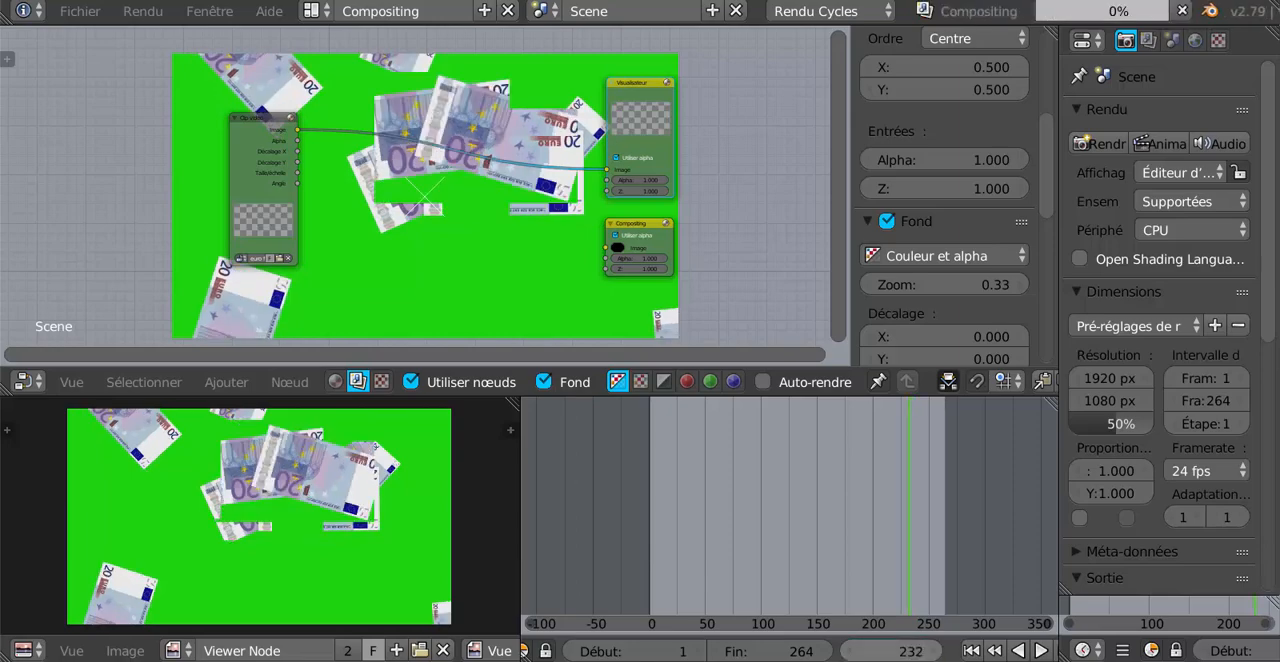
left_click(938, 653)
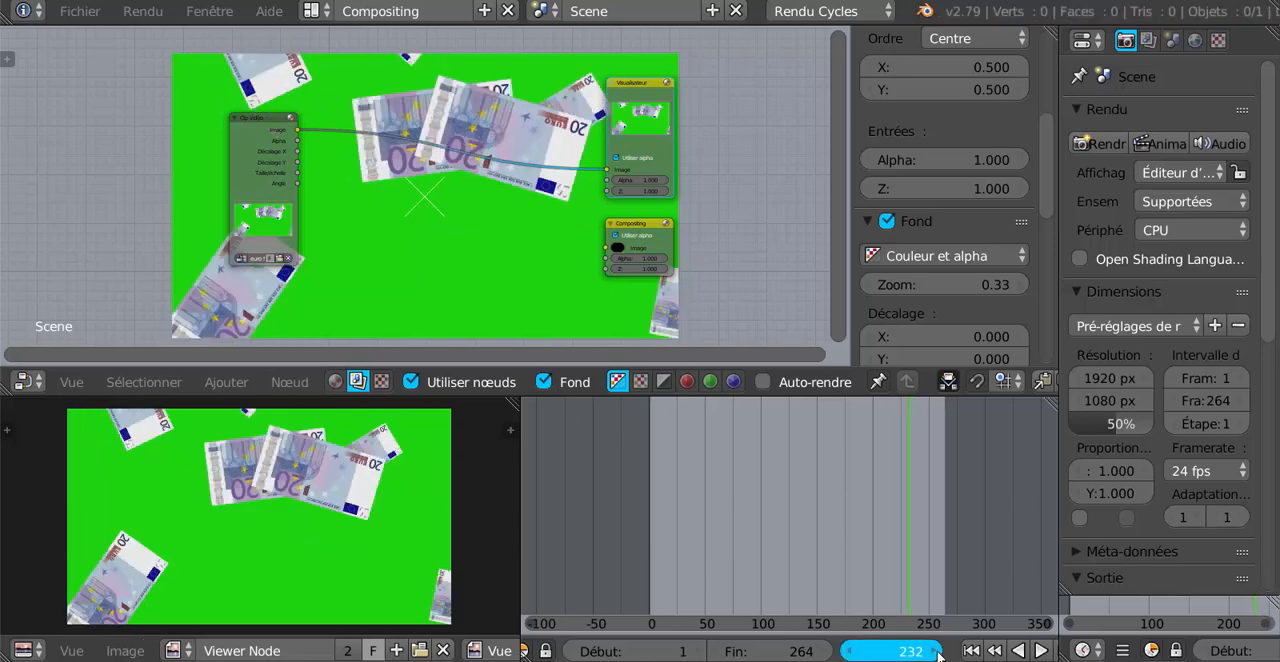
left_click(938, 653)
left_click(938, 653)
left_click(938, 653)
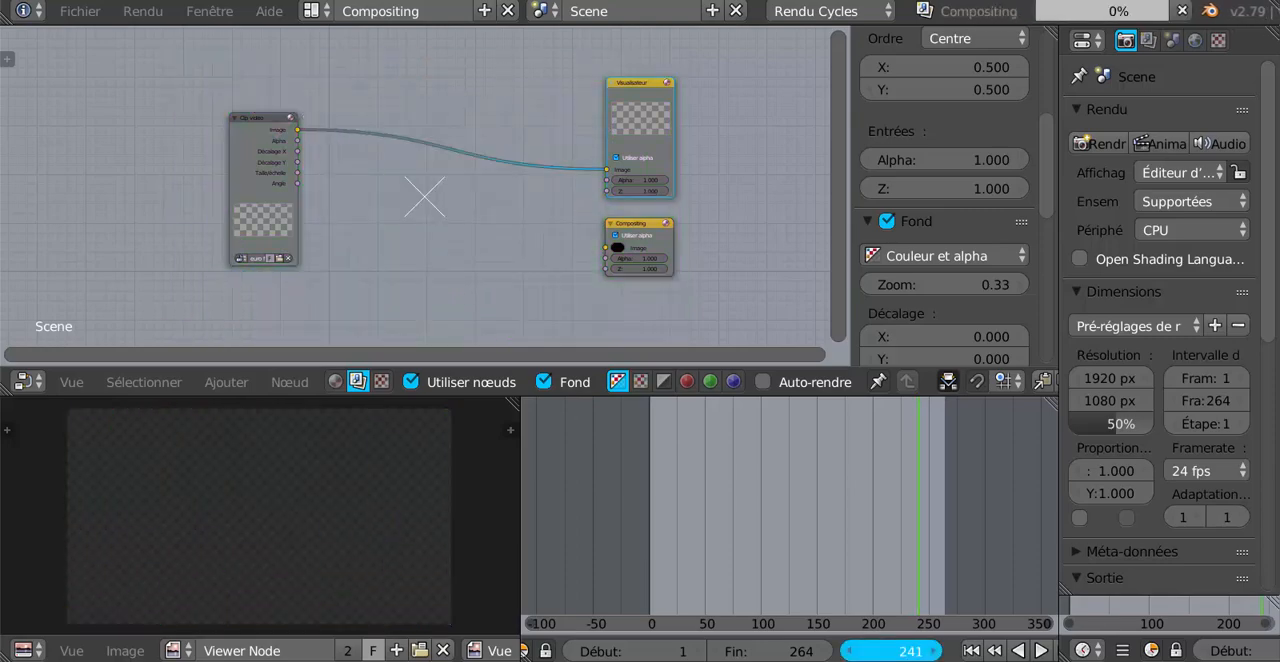
Check frames 290 and 289 past the clip's end and set the animation's end frame (Fin) to 241.
left_click(975, 538)
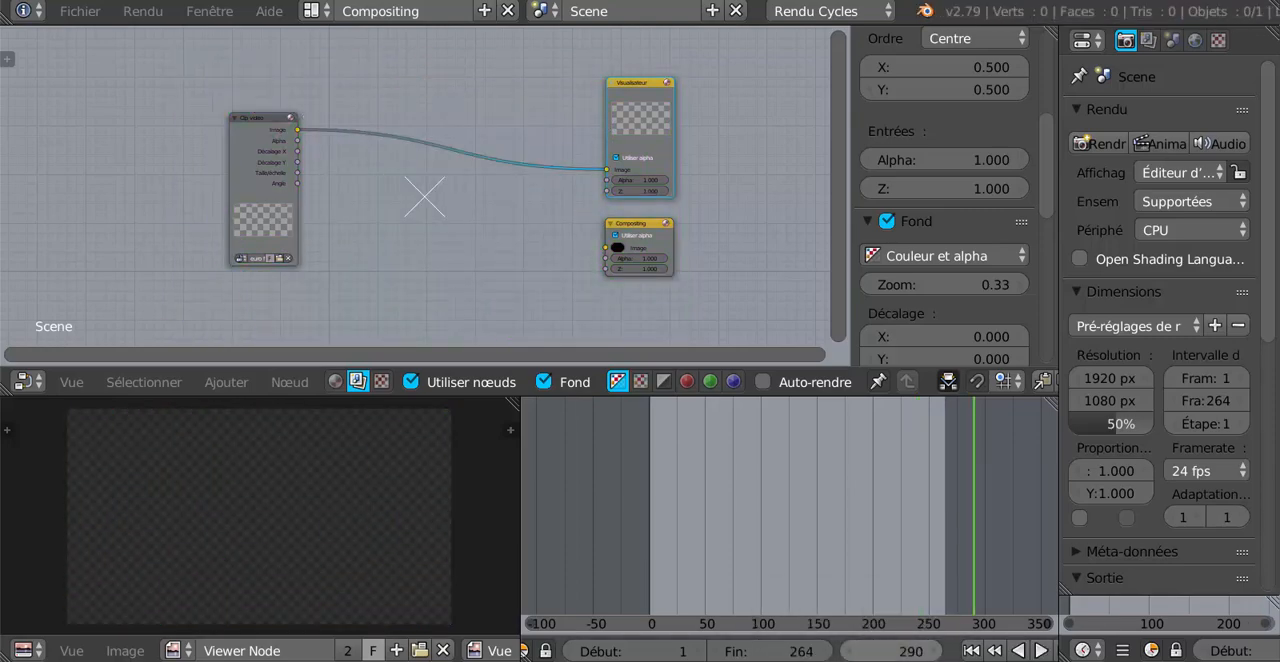
key("Left")
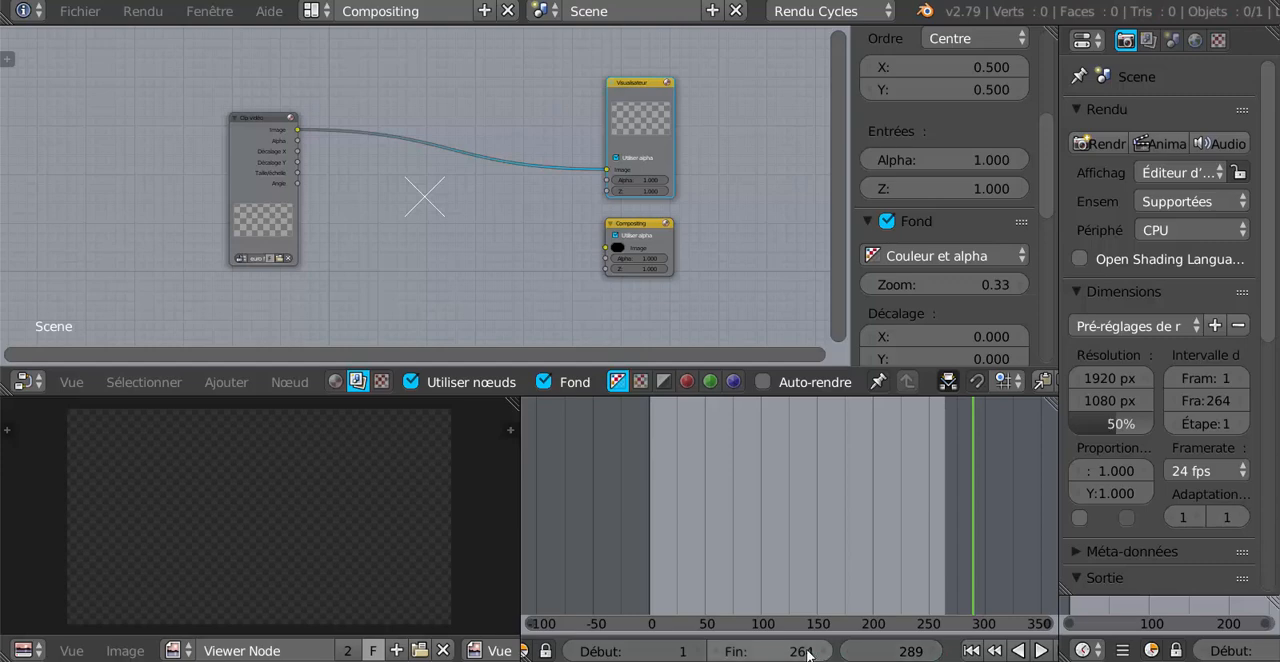
left_click(810, 653)
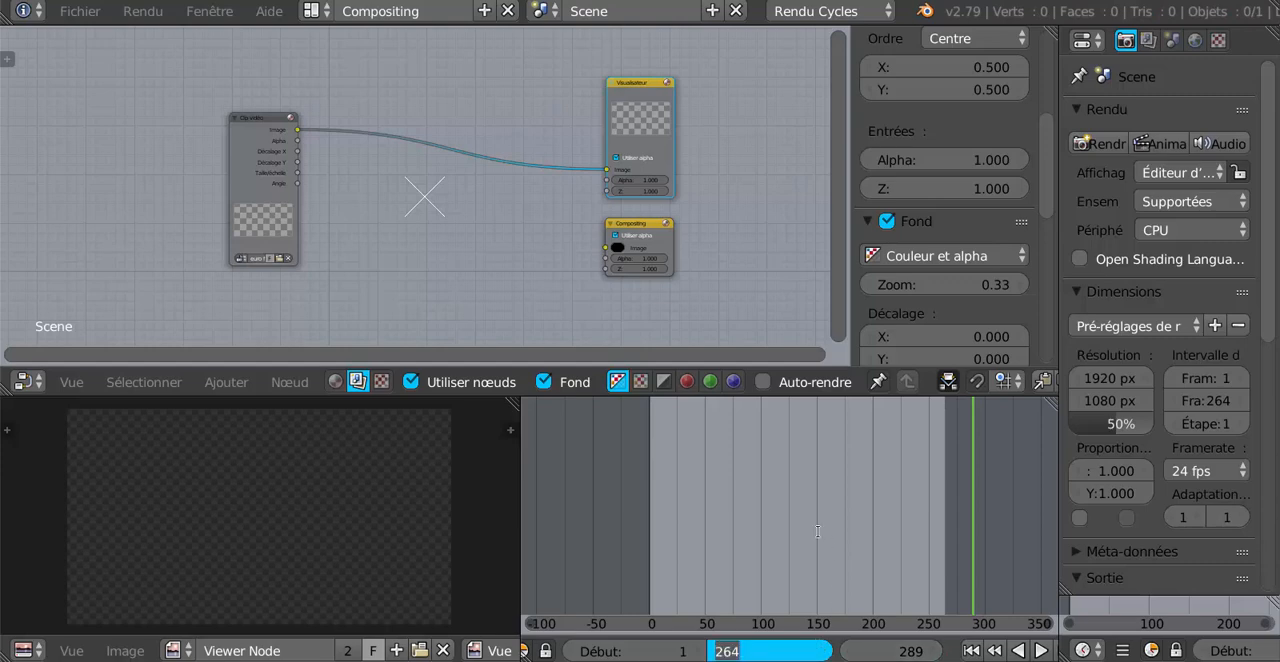
type("241")
key("Return")
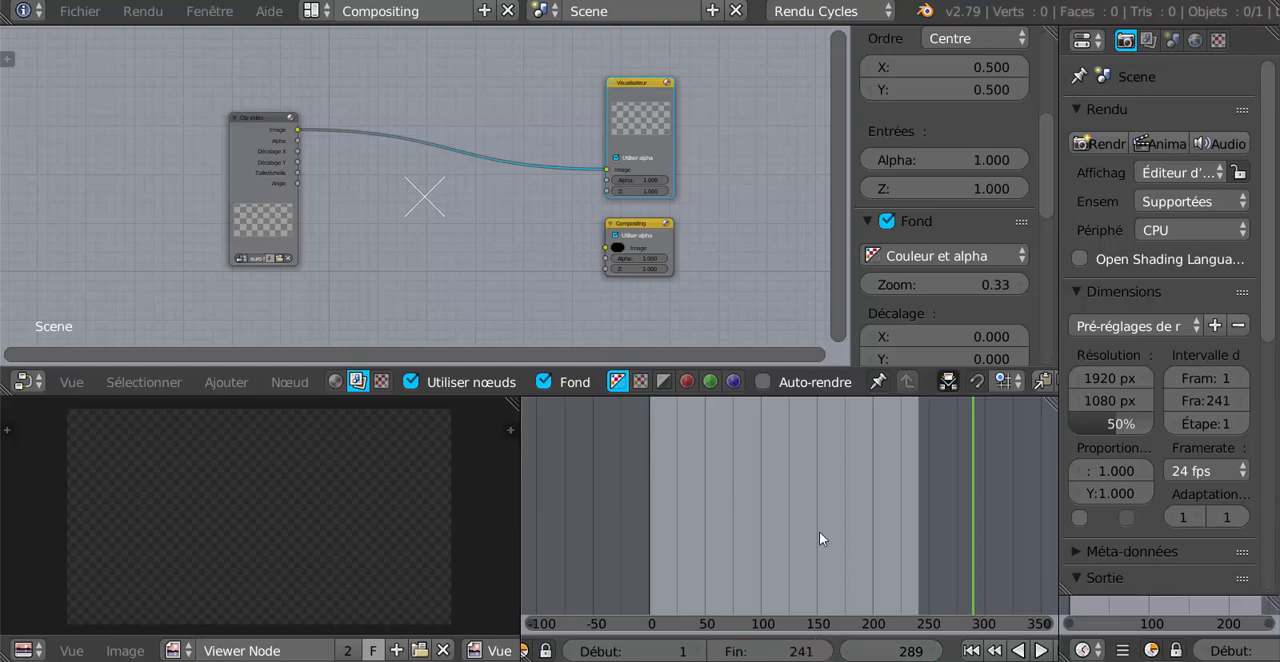
Check the clip's last images at frames 217, 239 and 240, and set the animation's end frame (Fin) to 240.
left_click(892, 516)
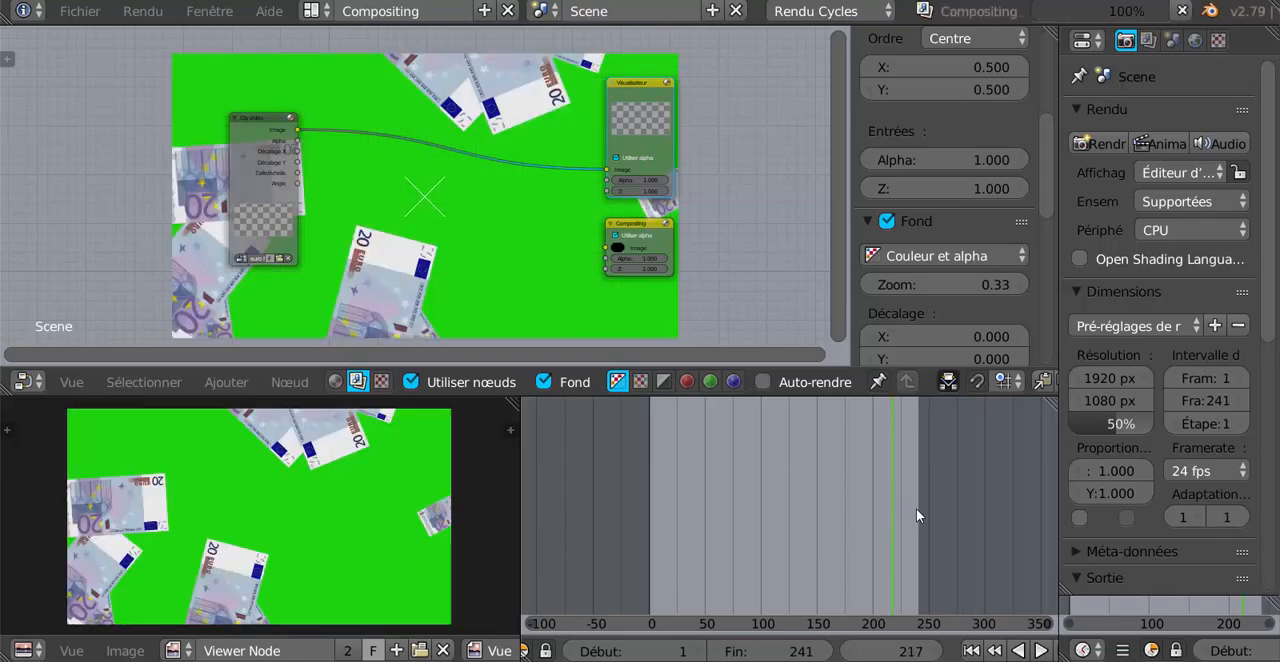
left_click(916, 508)
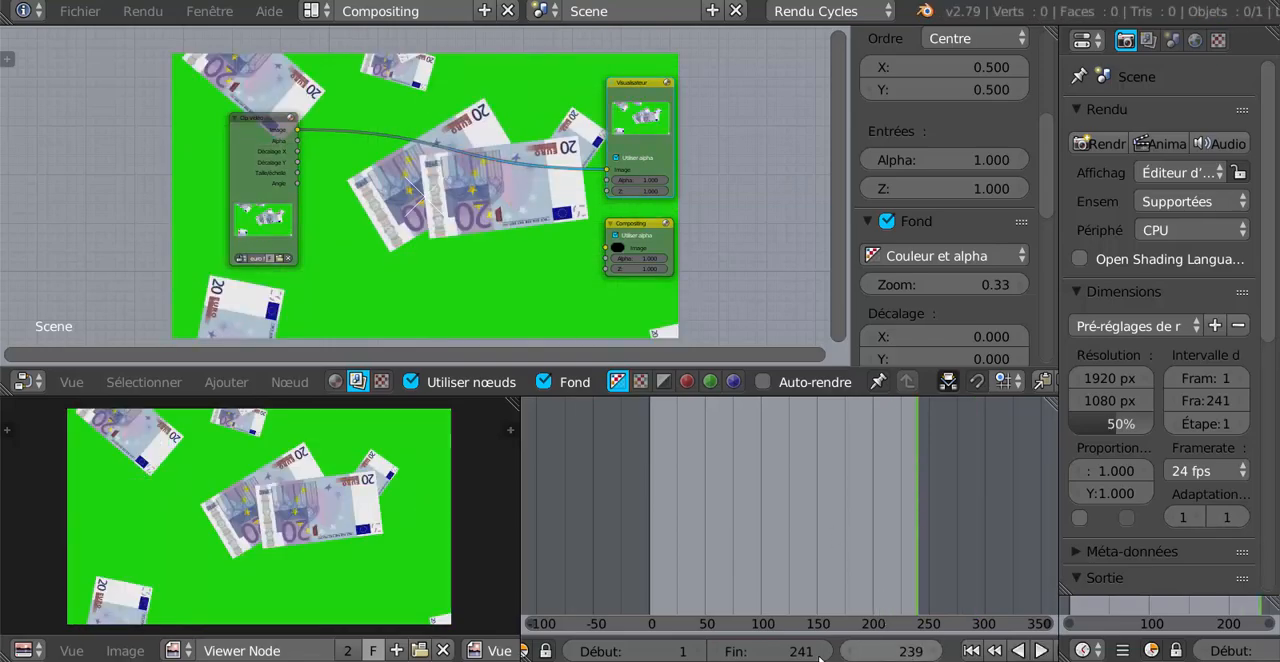
left_click(928, 651)
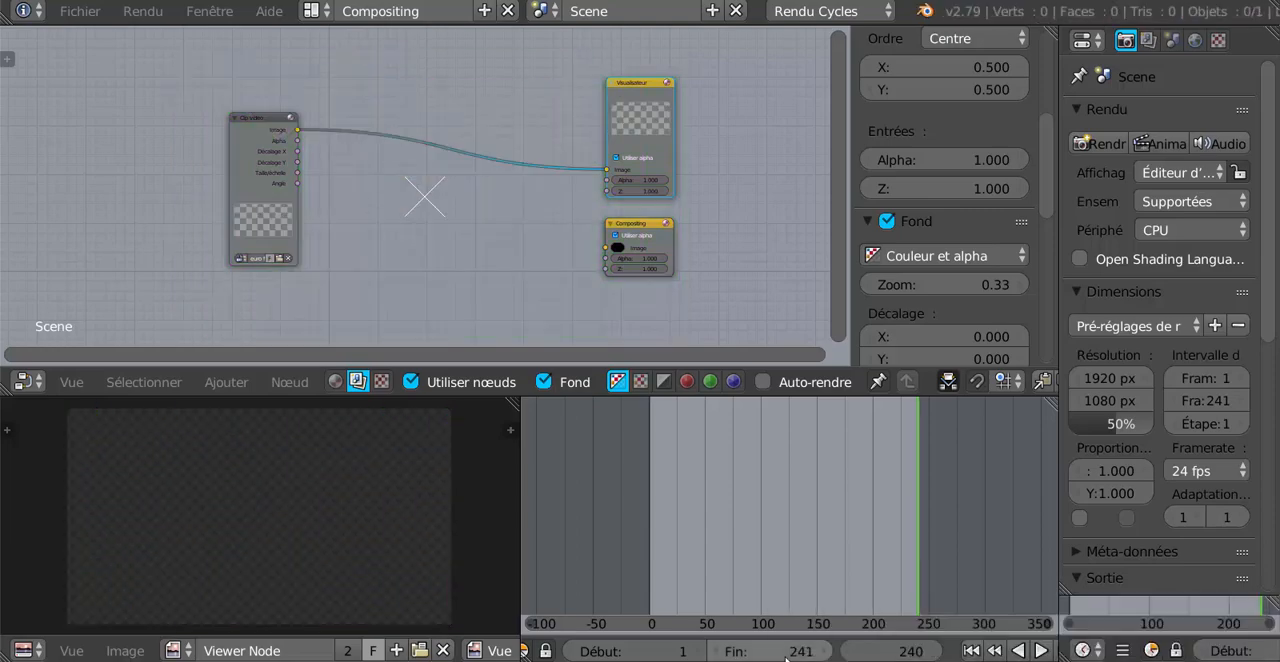
left_click(785, 651)
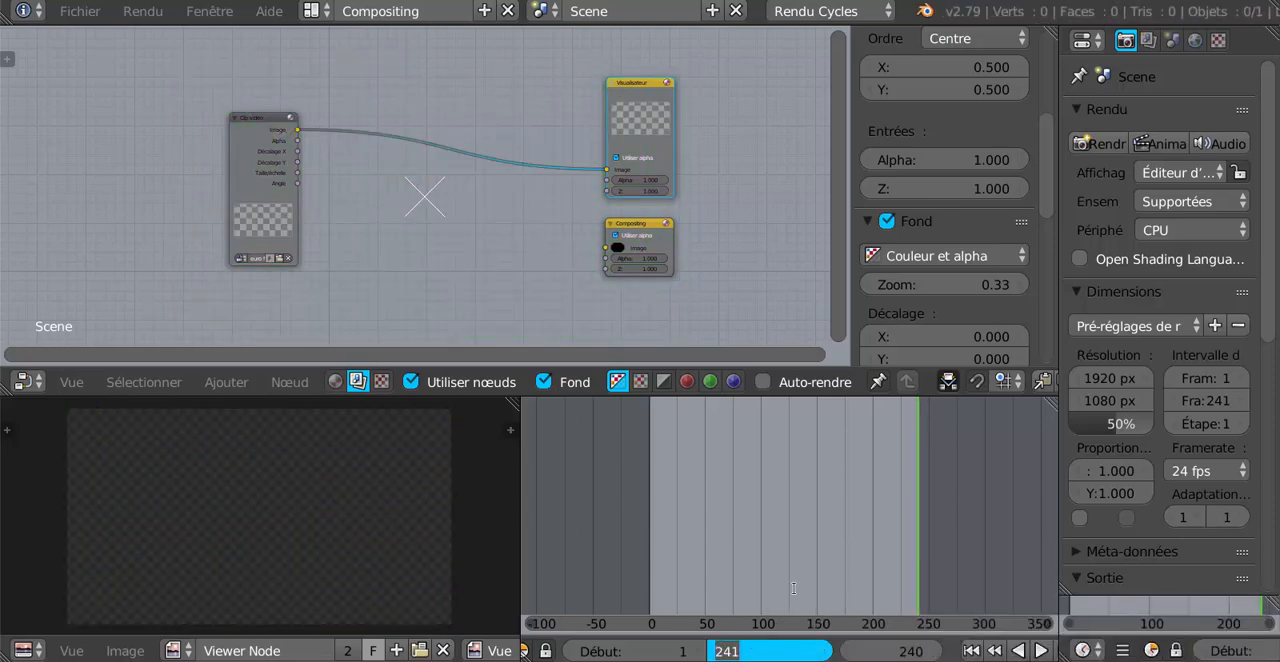
key("Right")
key("BackSpace")
type("0")
key("Return")
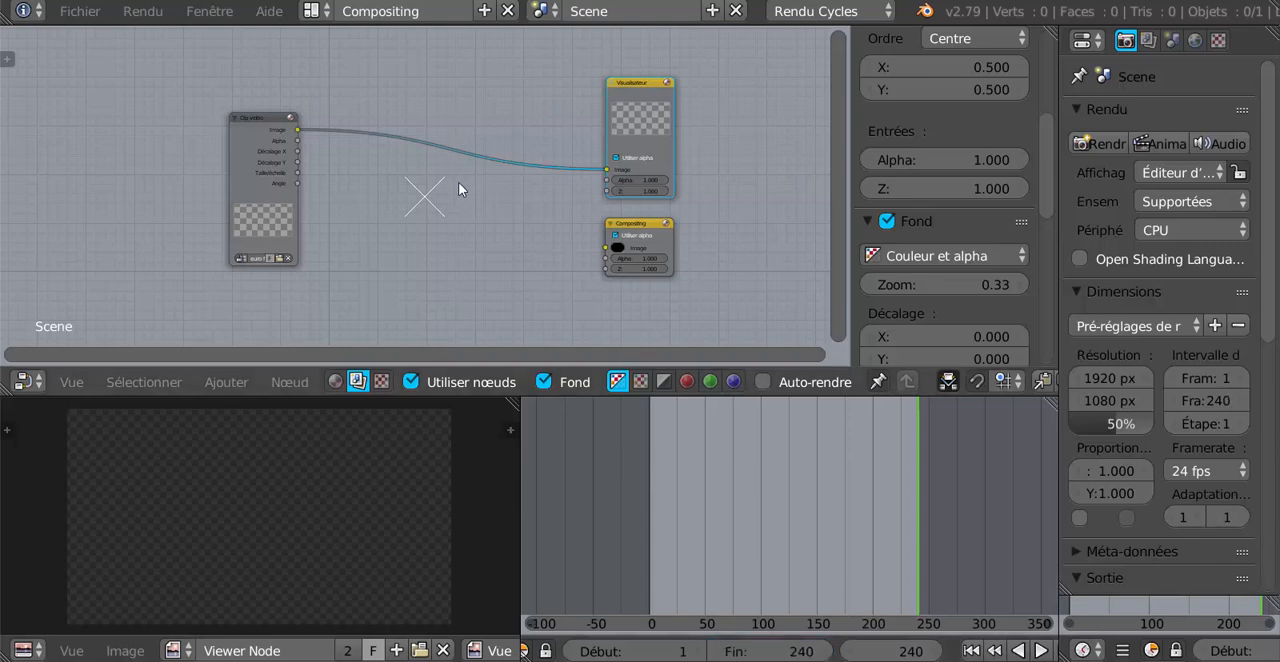
Go to frame 117 and move the Clip vidéo node further left, clear of the backdrop image.
scroll(458, 182, "up", 1)
left_click(780, 500)
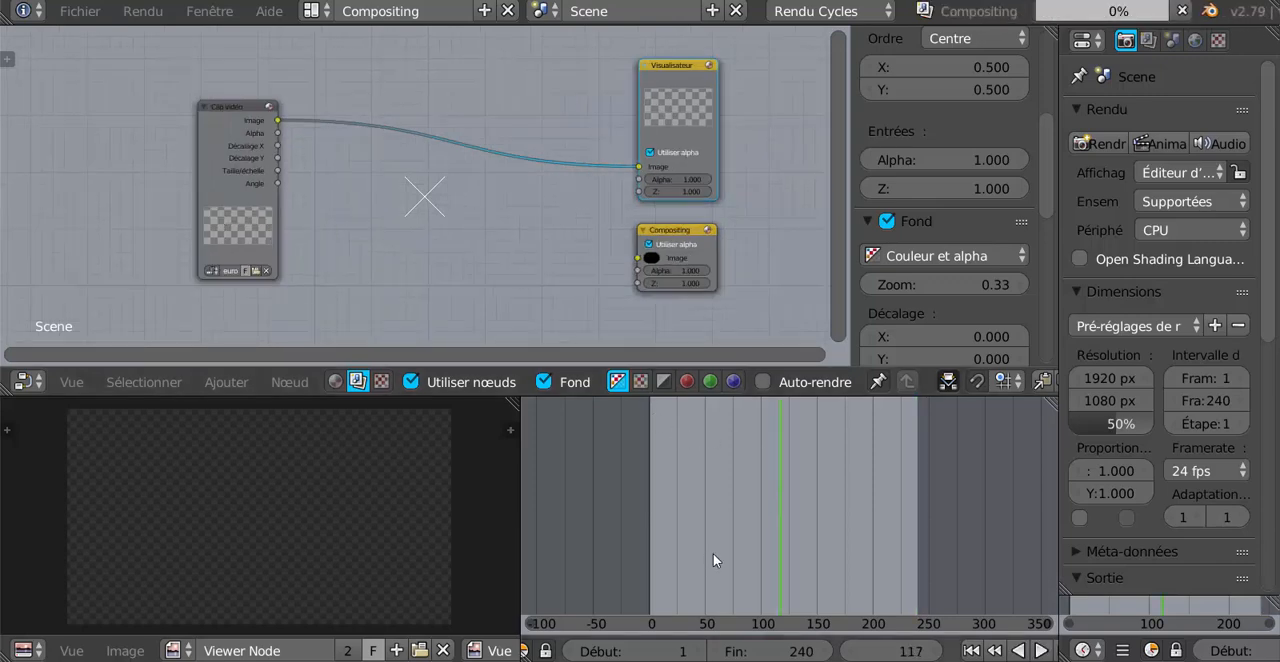
left_click_drag(841, 207, 820, 260)
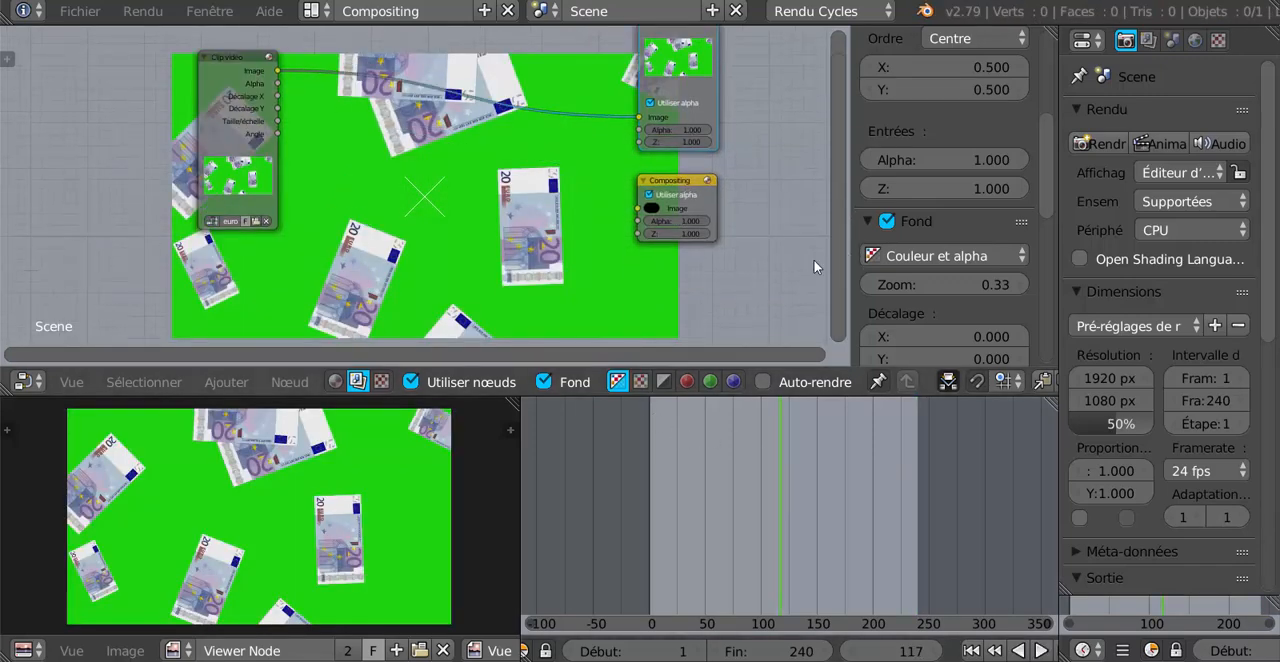
scroll(713, 286, "up", 1)
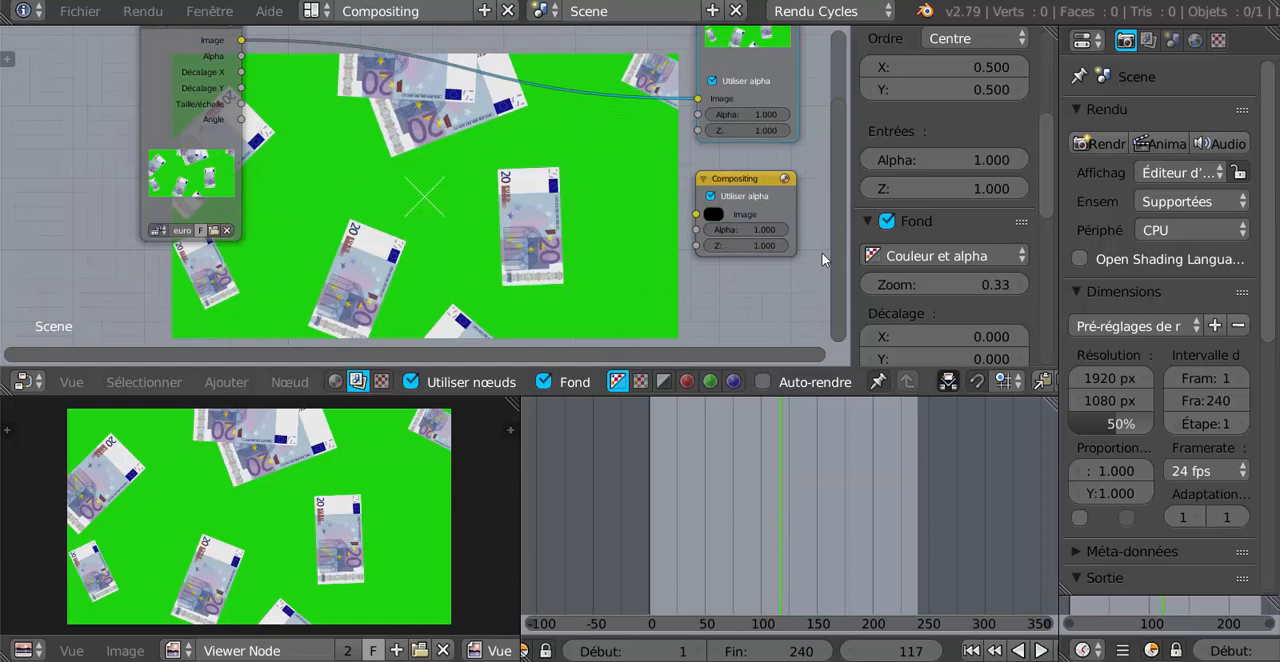
left_click_drag(834, 220, 829, 145)
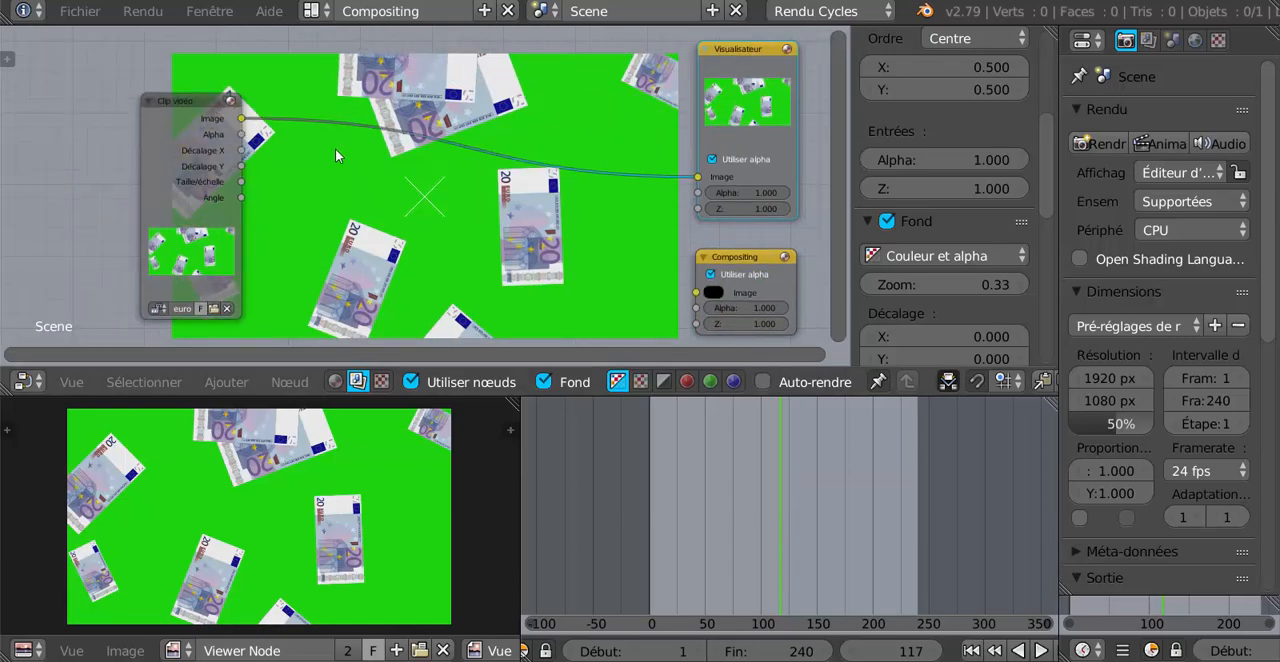
scroll(207, 116, "up", 1)
left_click(146, 96)
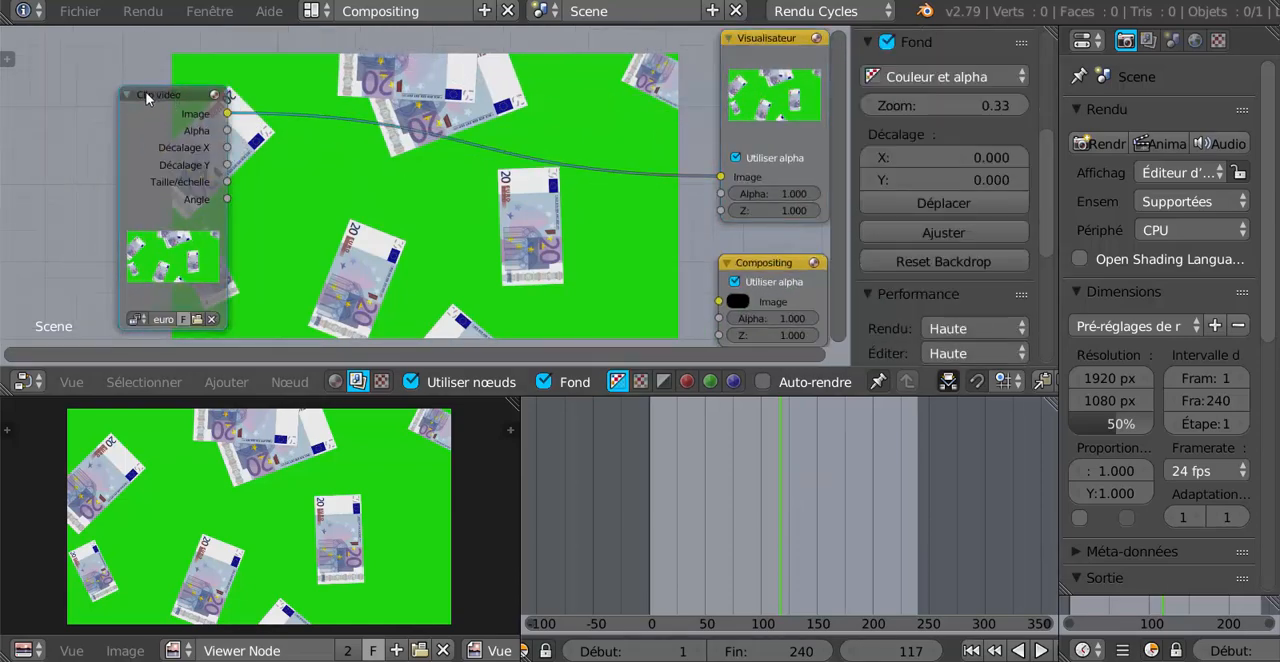
left_click_drag(118, 106, 40, 91)
scroll(294, 156, "up", 1)
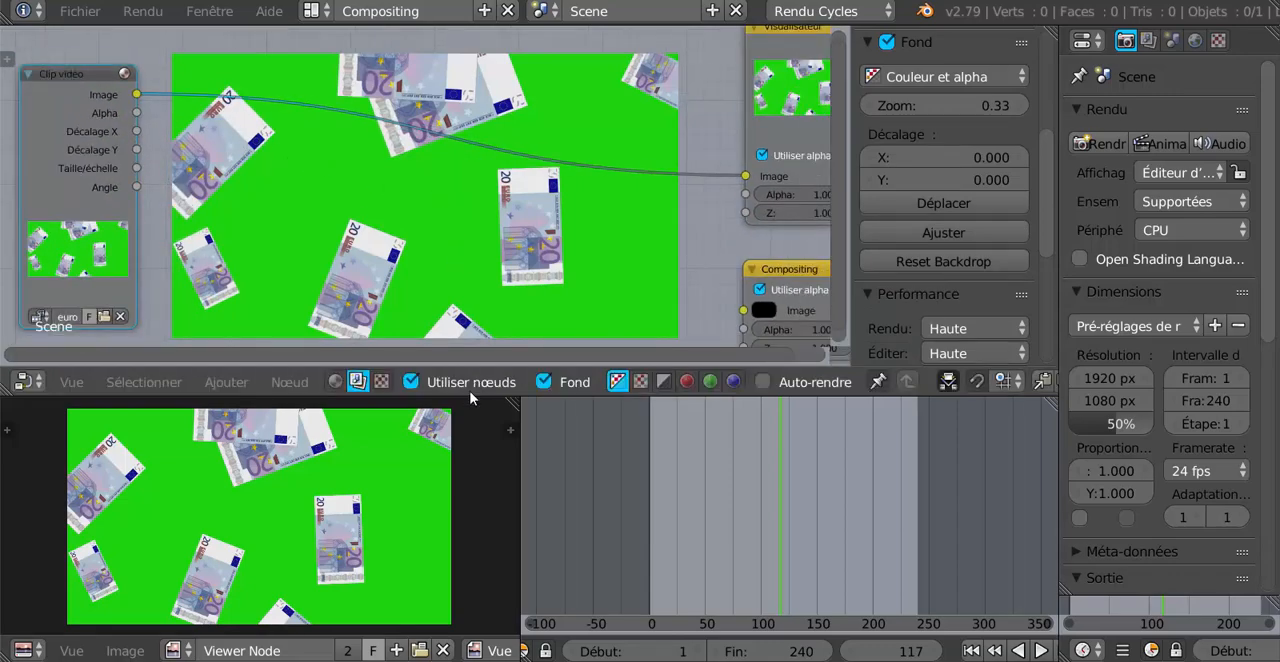
Add an Incrustation (keying) node on the link between the Clip vidéo and Visualisateur nodes.
left_click(224, 381)
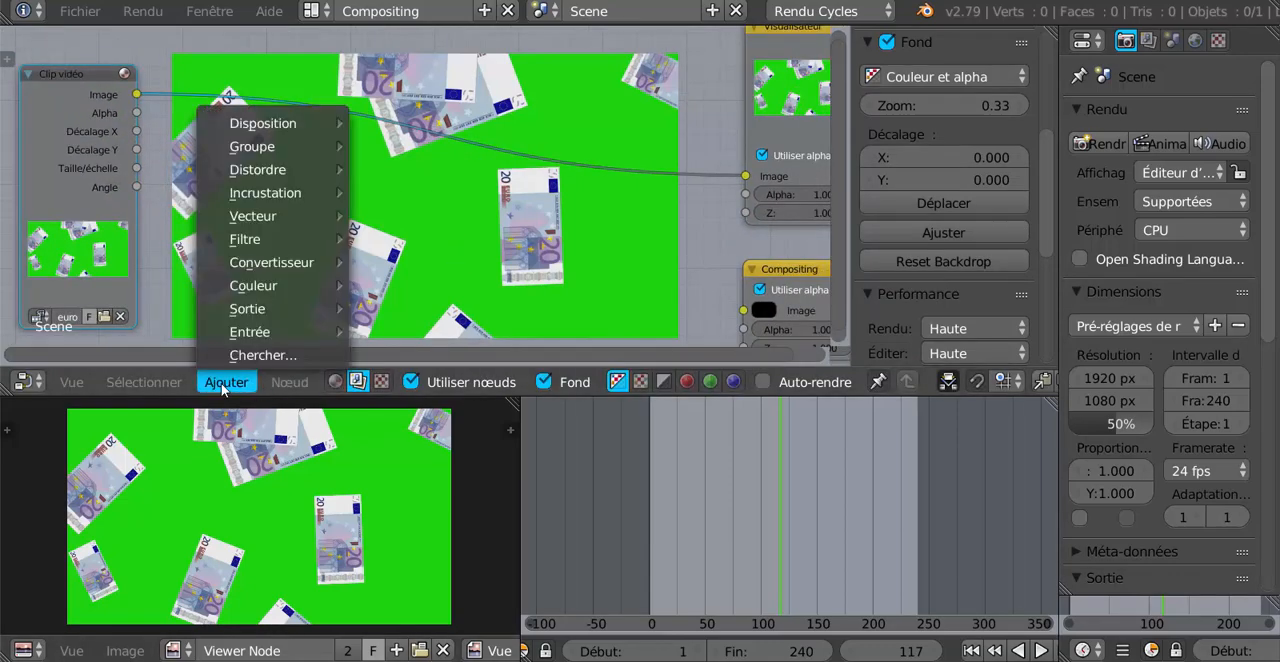
mouse_move(255, 196)
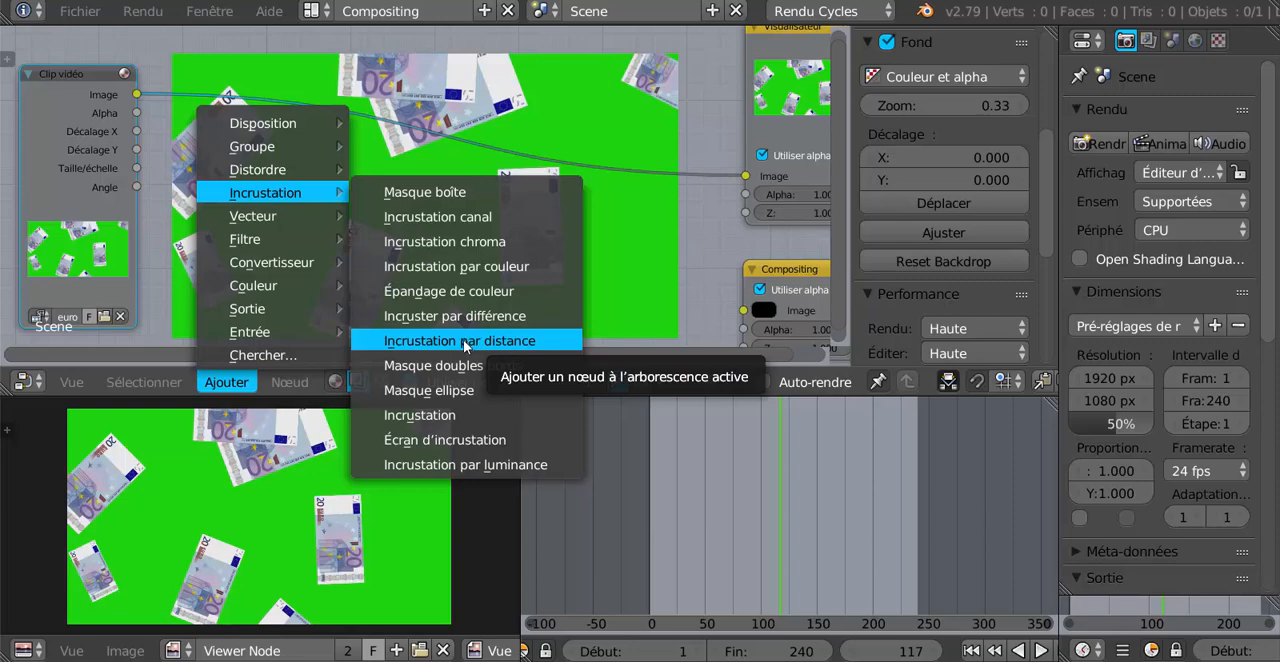
left_click(420, 416)
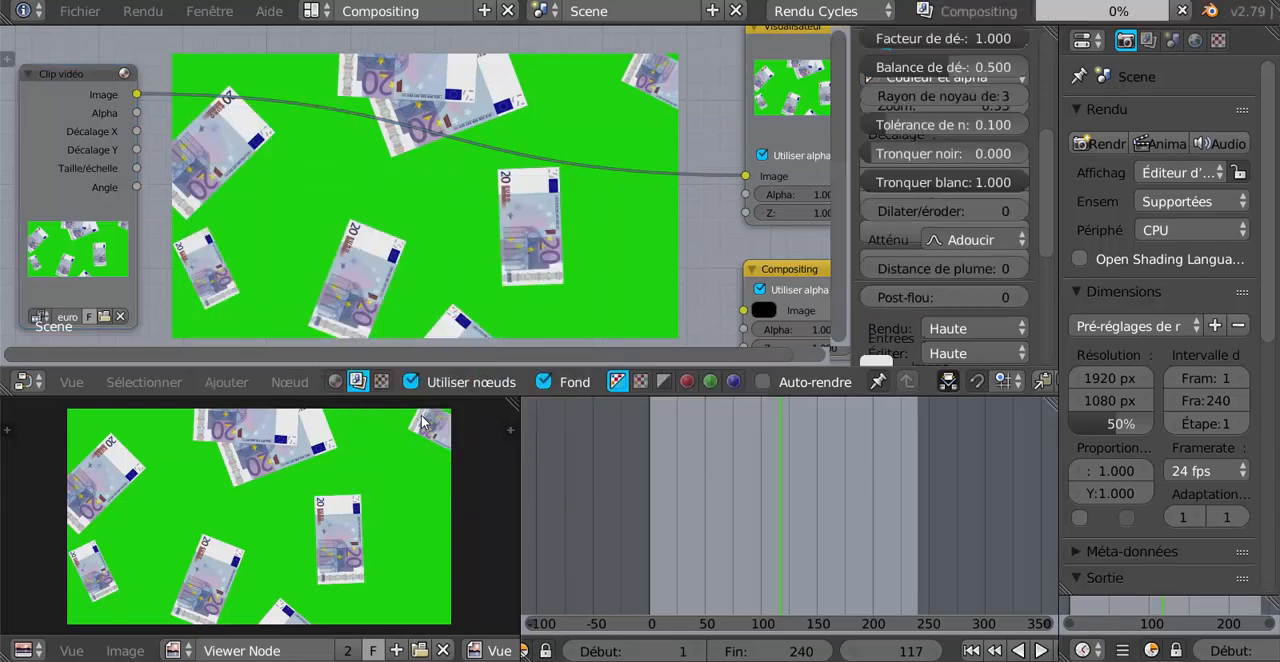
left_click(309, 52)
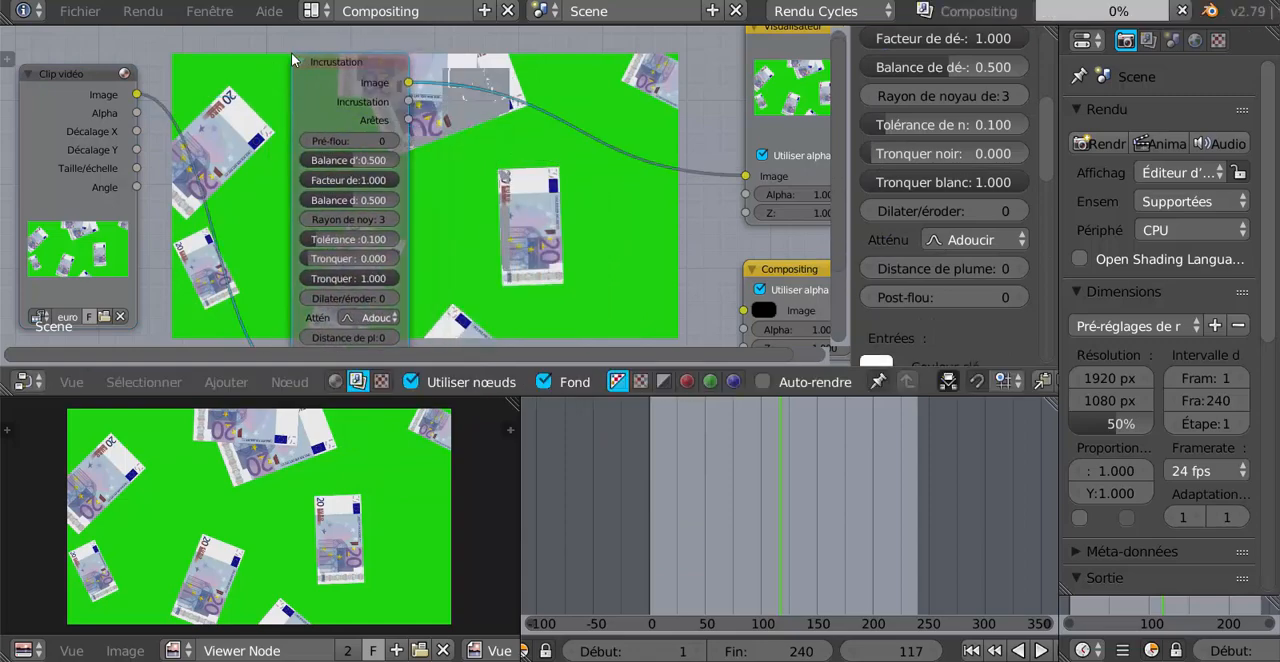
Set the Incrustation node's key colour (Couleur clé) by sampling the green background in the backdrop image.
scroll(498, 150, "down", 4)
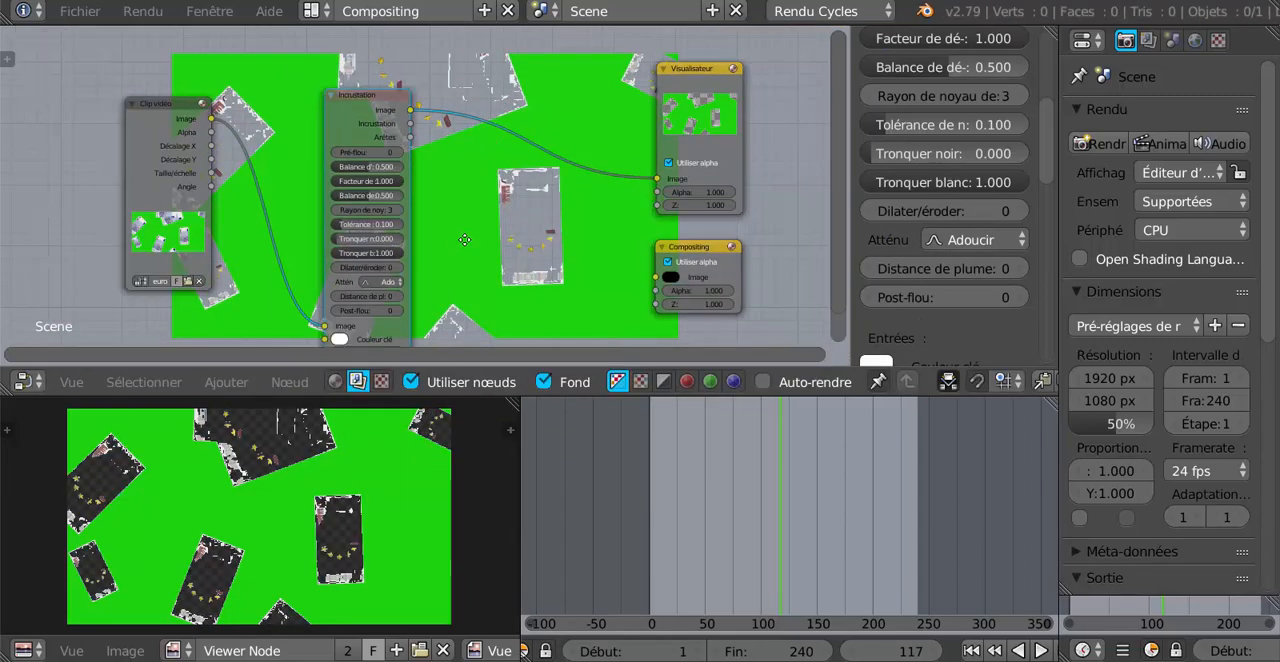
middle_click_drag(465, 240, 479, 208)
scroll(478, 250, "up", 3)
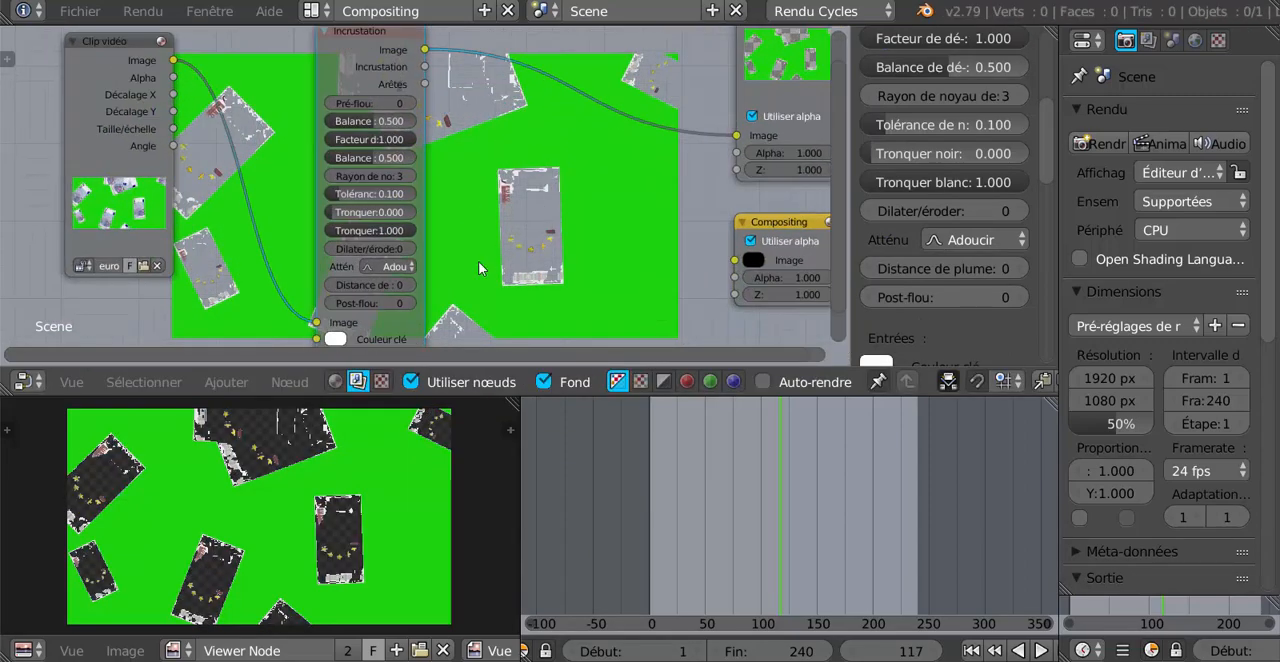
middle_click_drag(478, 264, 498, 219)
scroll(471, 222, "down", 3)
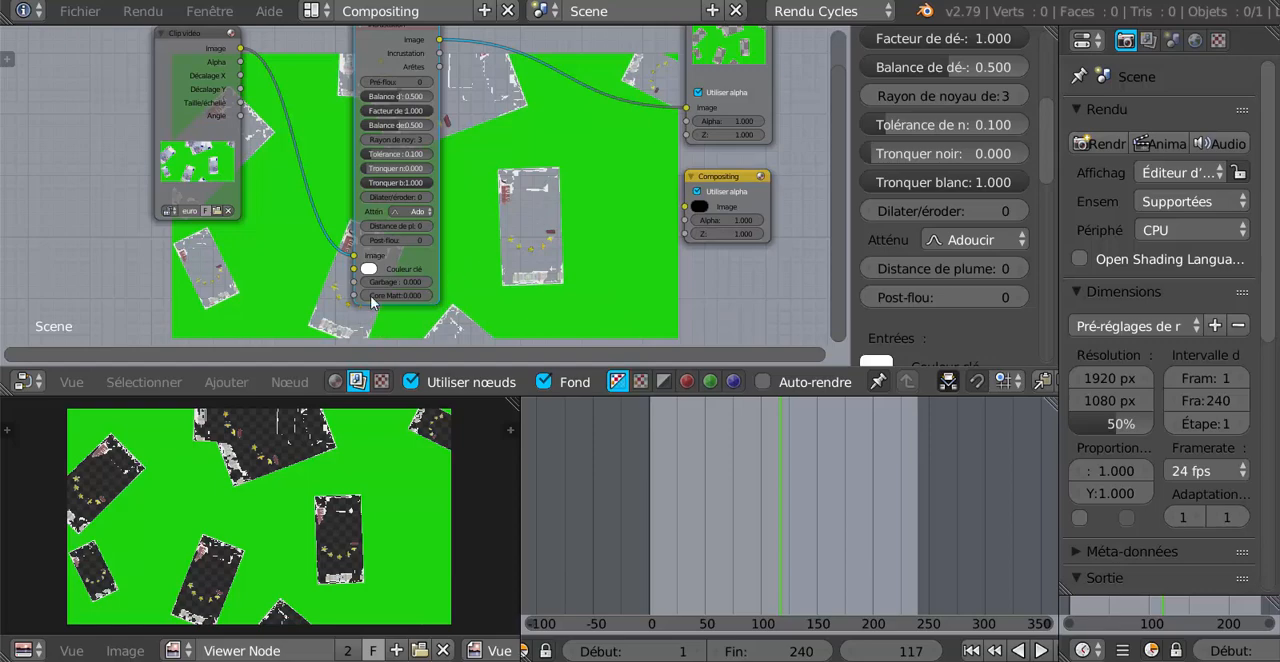
left_click(368, 270)
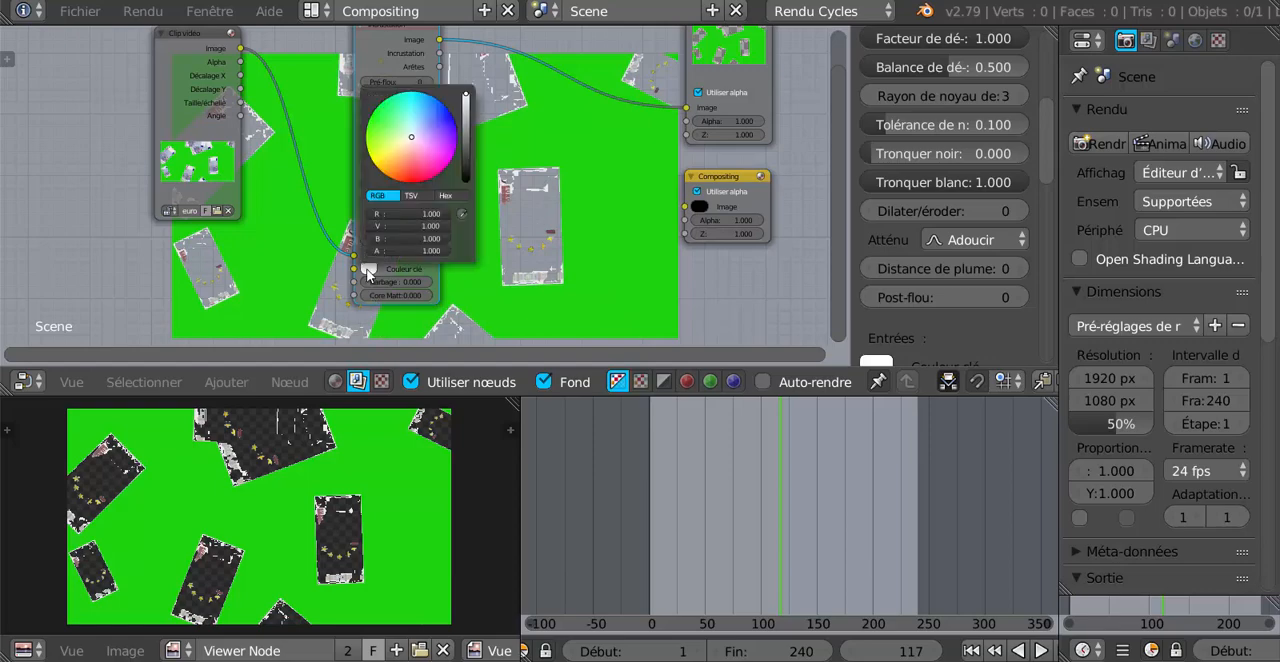
left_click(463, 216)
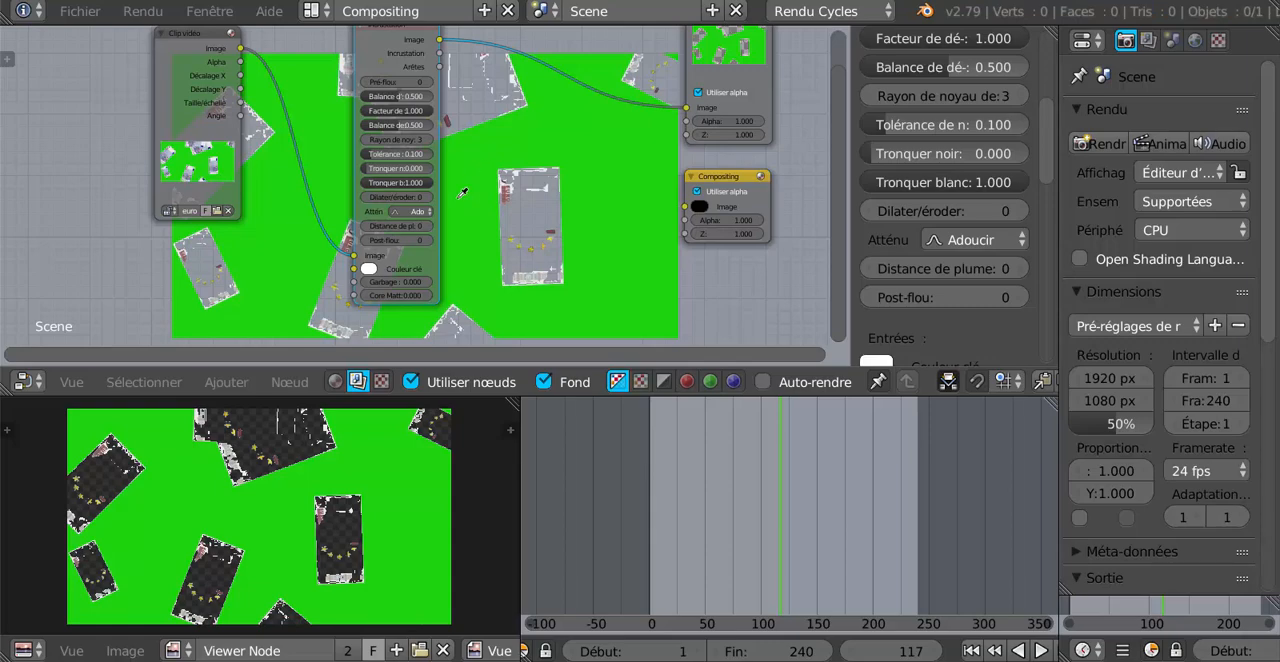
left_click(470, 177)
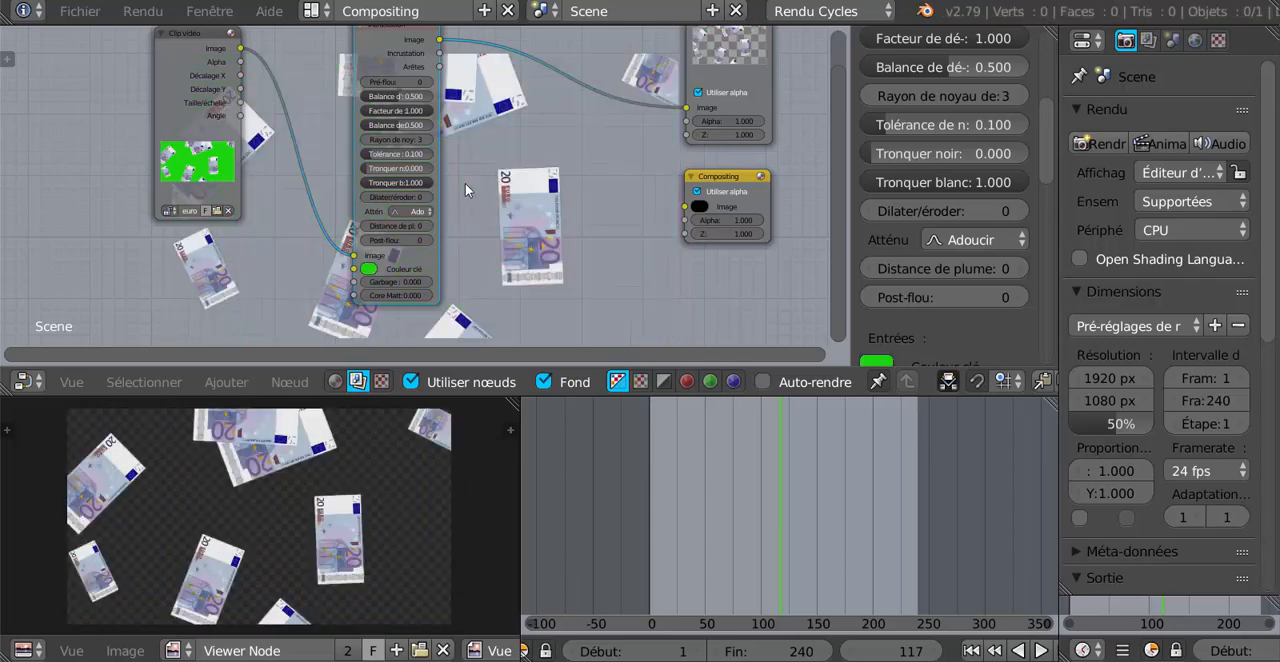
Review the keyed banknotes at frames 52, 107 and 132 of the timeline.
scroll(574, 260, "down", 2)
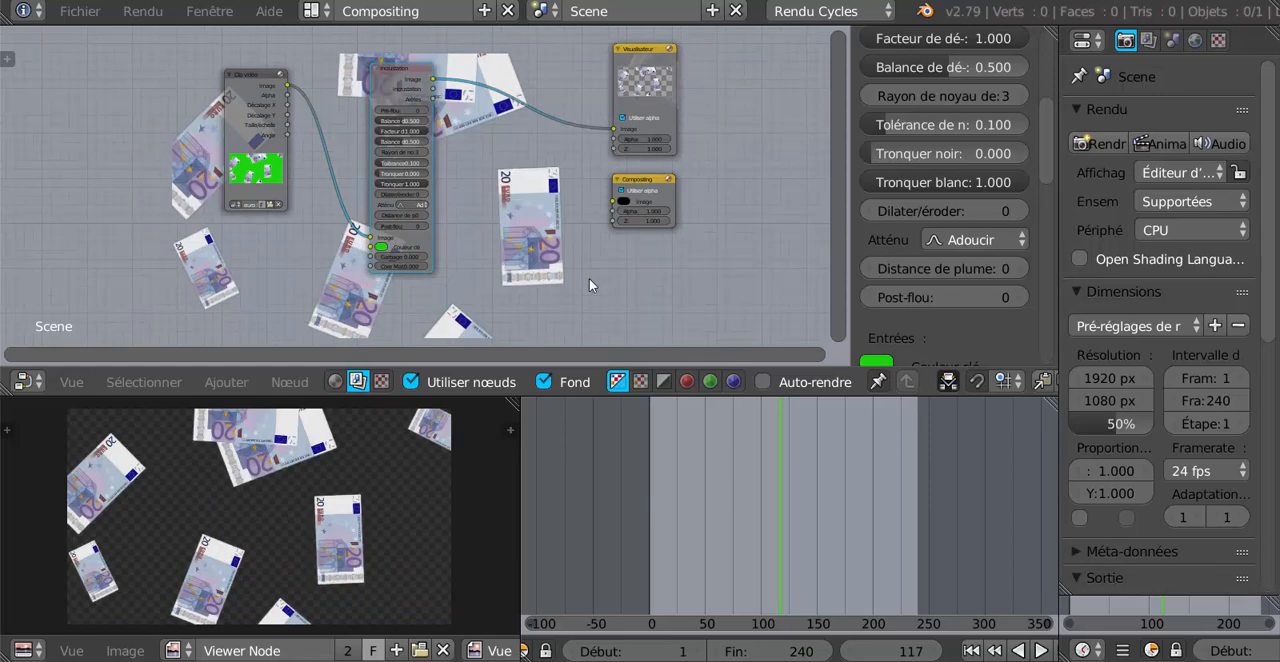
left_click_drag(783, 493, 706, 511)
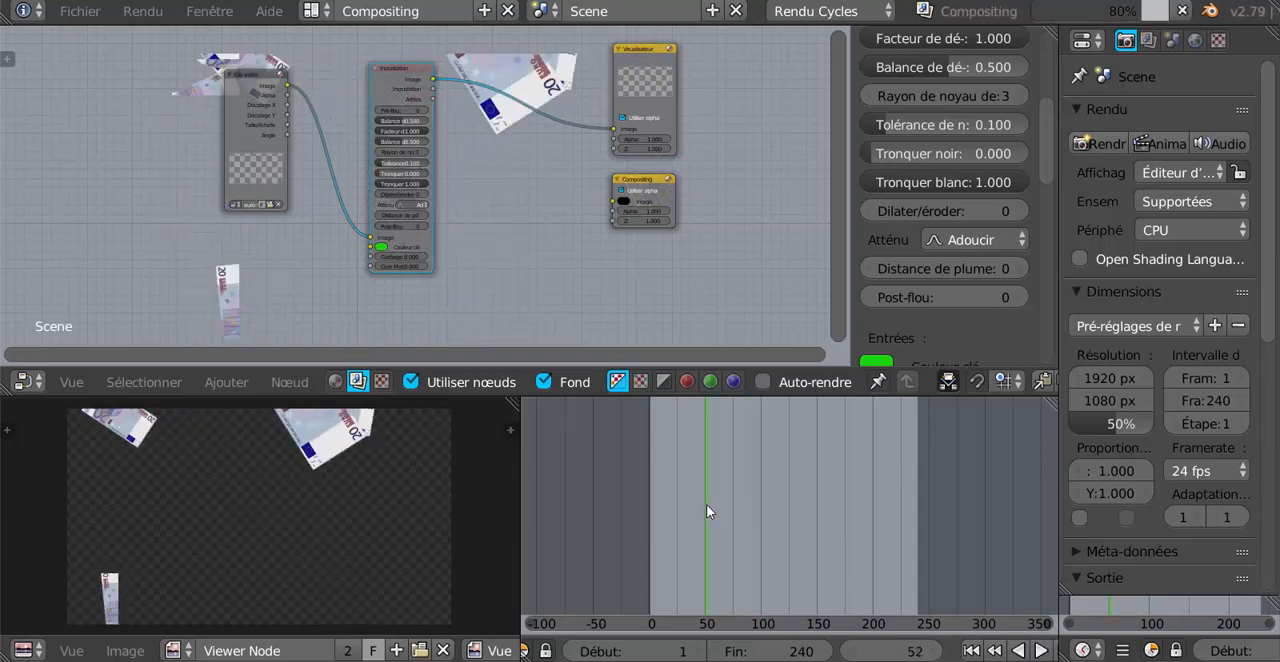
left_click(768, 527)
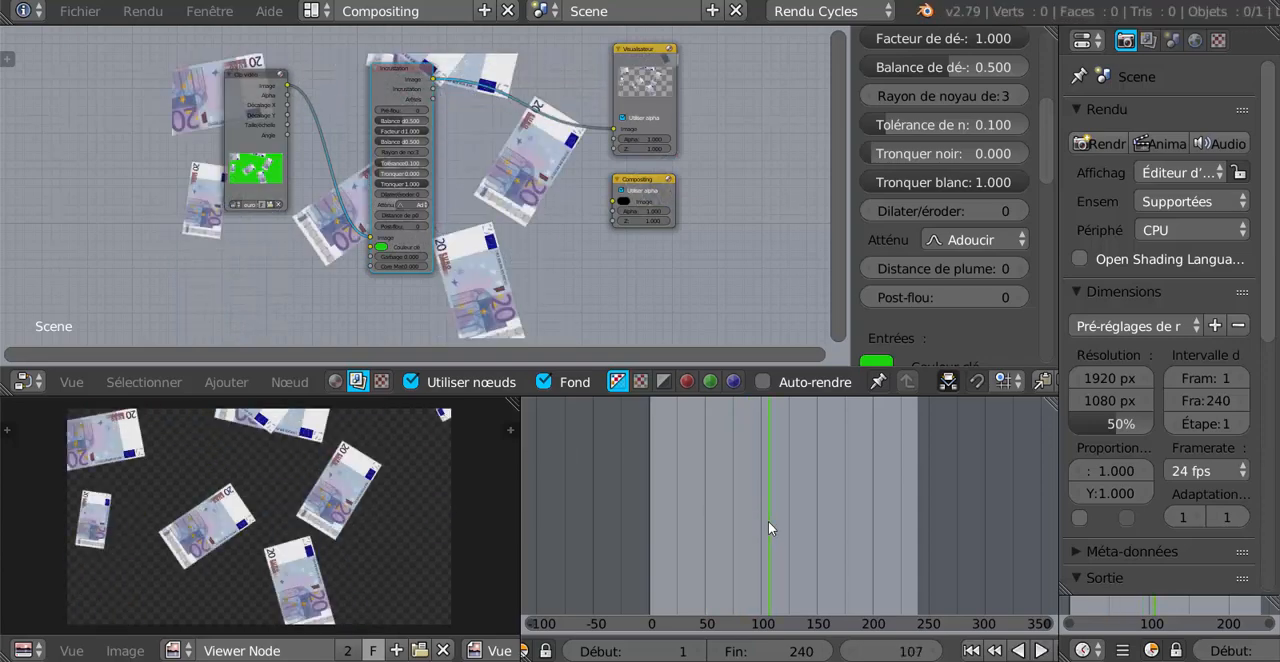
left_click(796, 533)
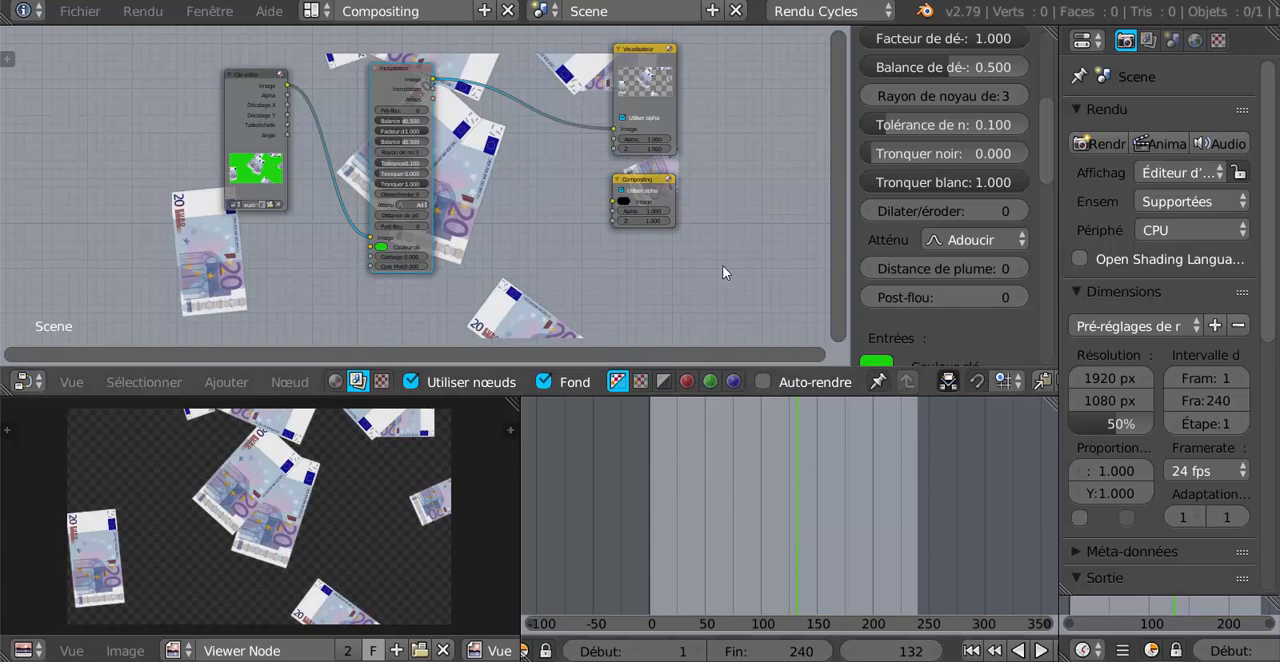
Spread the node layout by moving the Clip vidéo node further left and the Incrustation node slightly left and down.
left_click(226, 89)
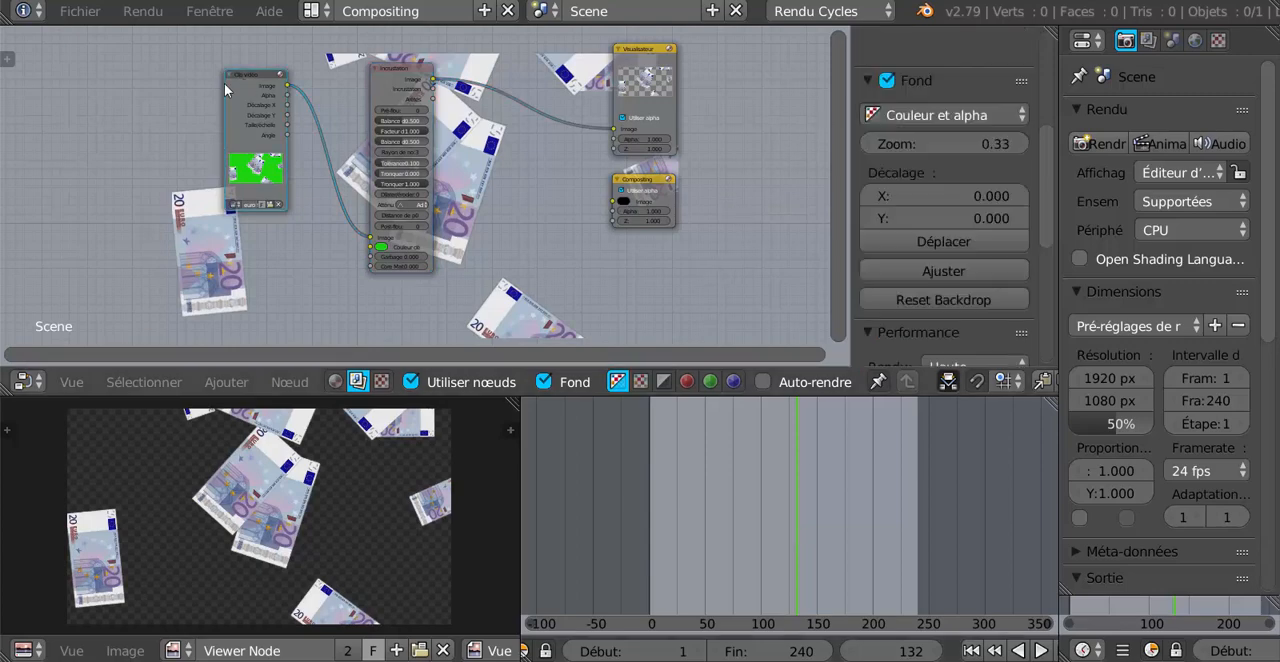
left_click_drag(226, 89, 155, 95)
left_click_drag(381, 76, 347, 108)
scroll(428, 268, "up", 2)
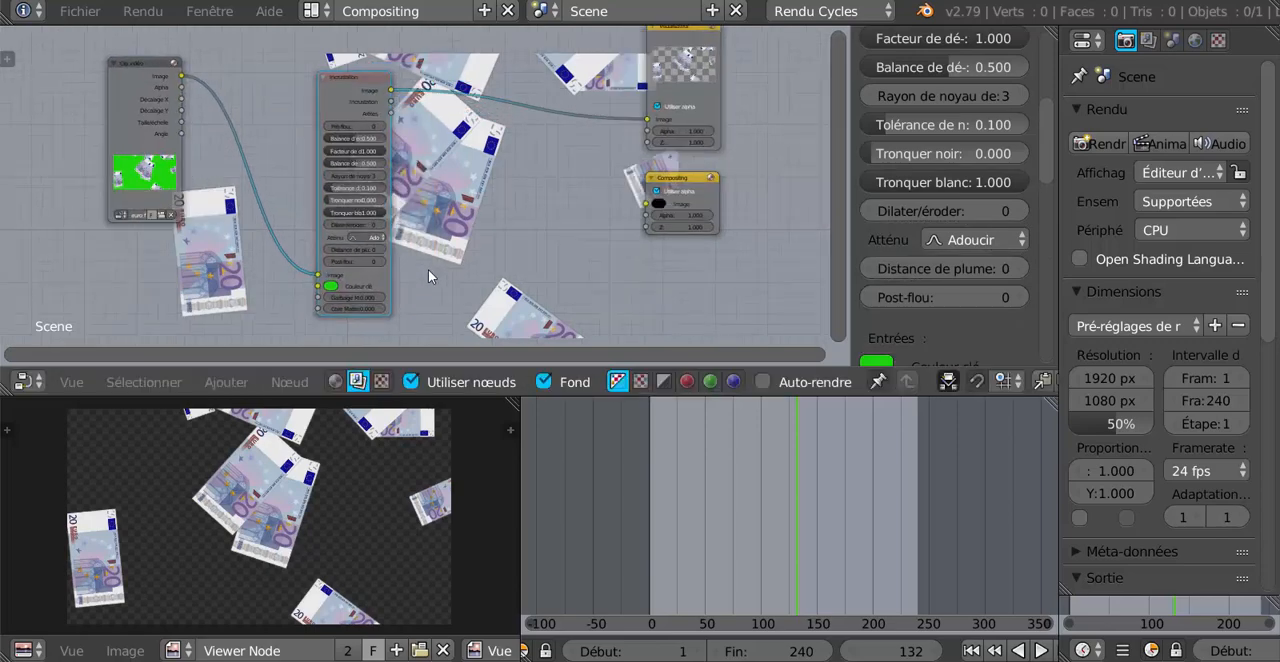
scroll(520, 262, "up", 1)
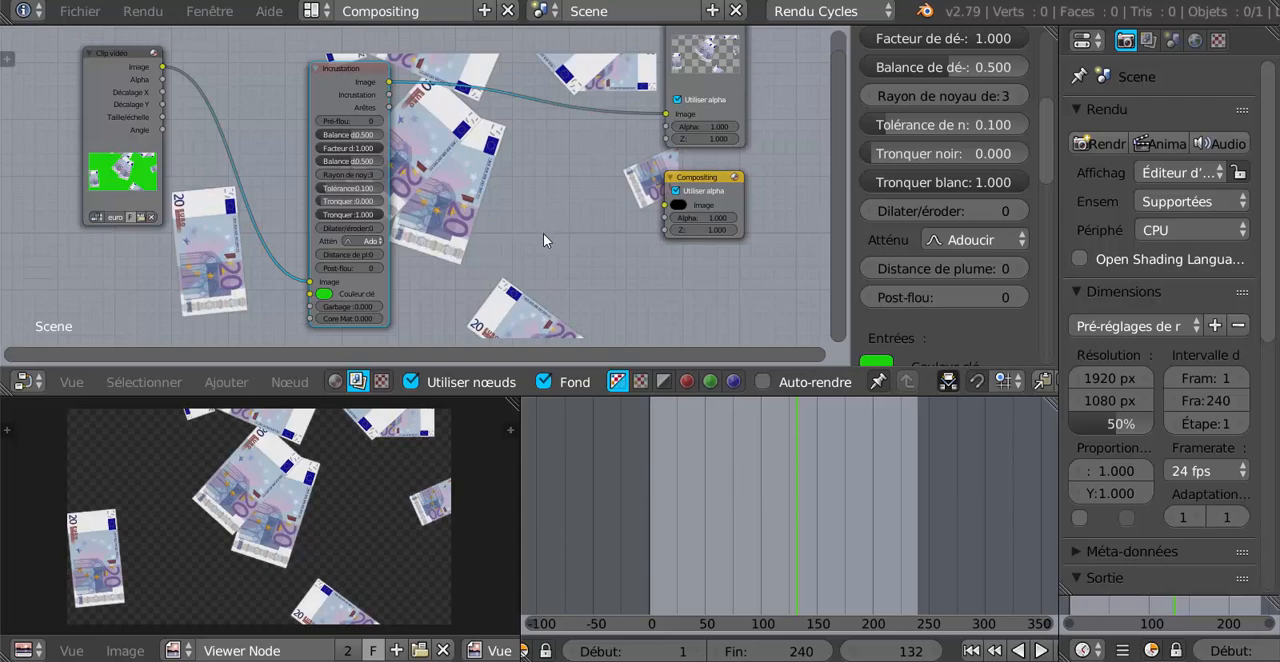
Examine the keyed banknote edges up close in the viewer image, along with the Incrustation node's settings.
scroll(281, 502, "up", 5)
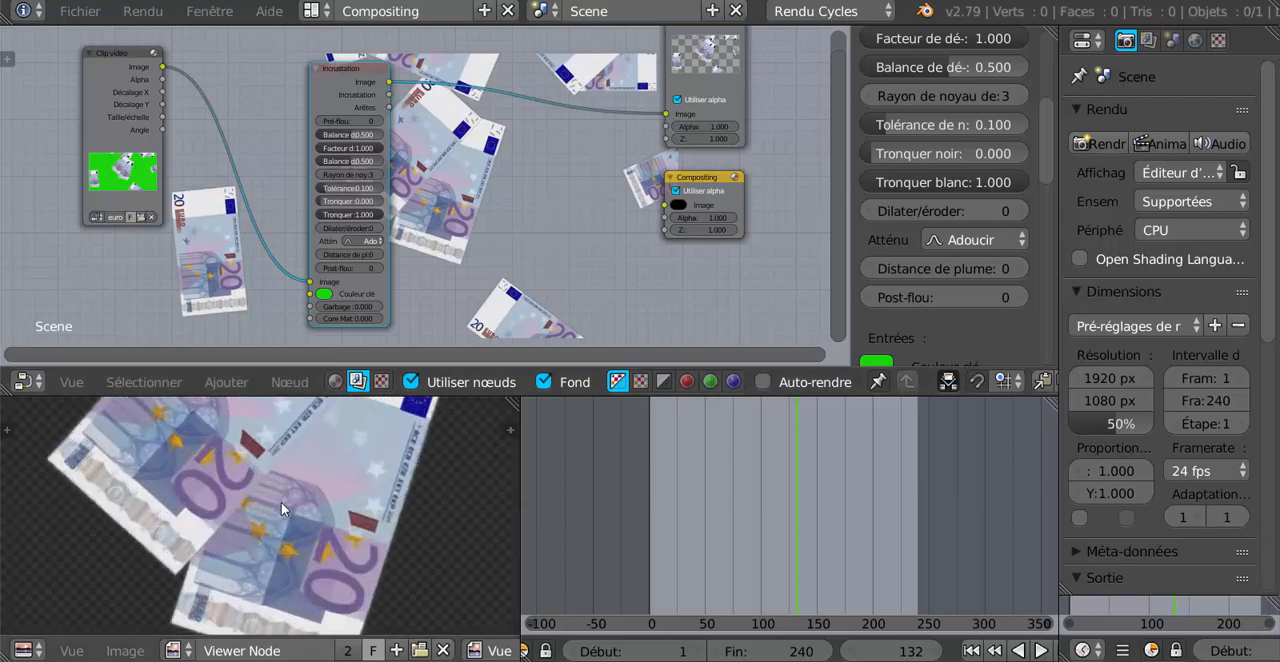
scroll(462, 520, "down", 3)
scroll(462, 520, "up", 3)
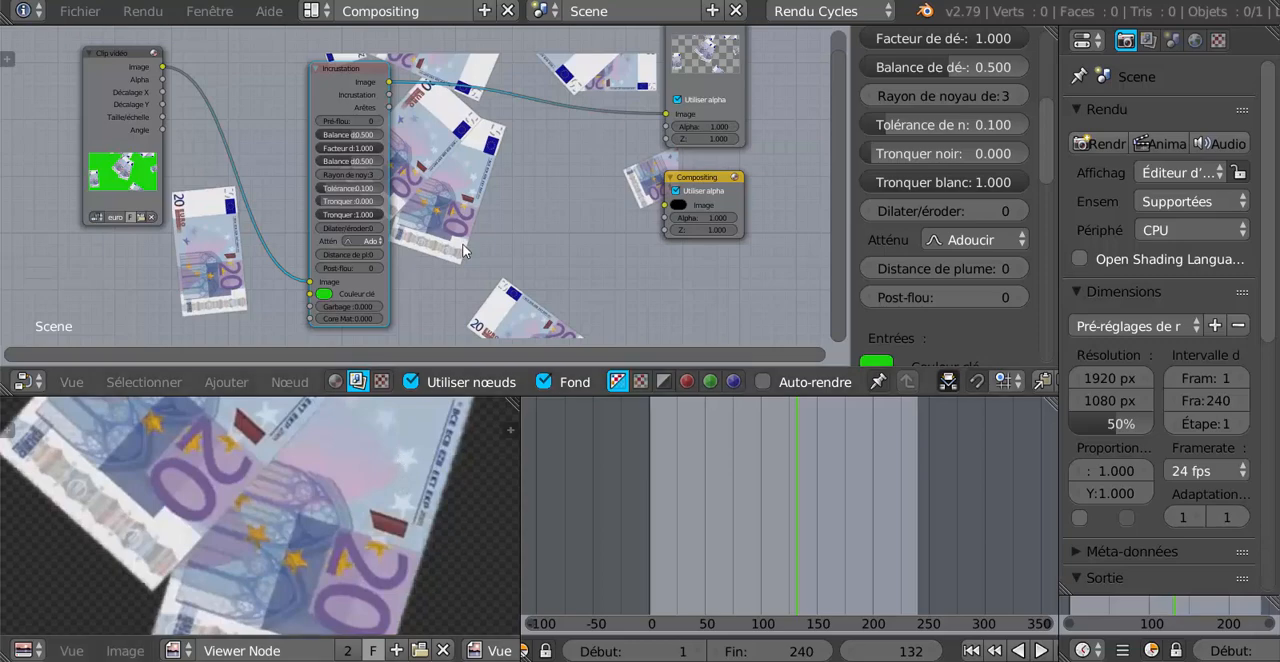
scroll(439, 257, "up", 2)
scroll(439, 257, "up", 2)
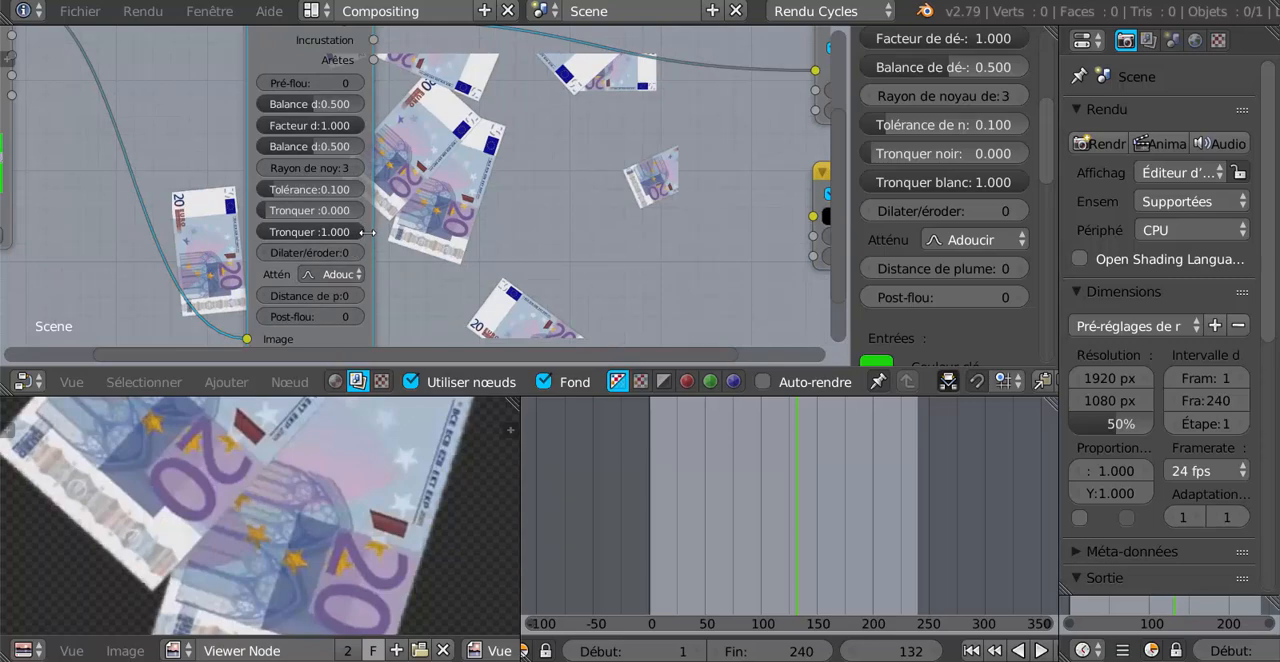
Shift the Incrustation node slightly and erode its matte by setting Dilater/éroder to -18.
left_click_drag(273, 55, 291, 31)
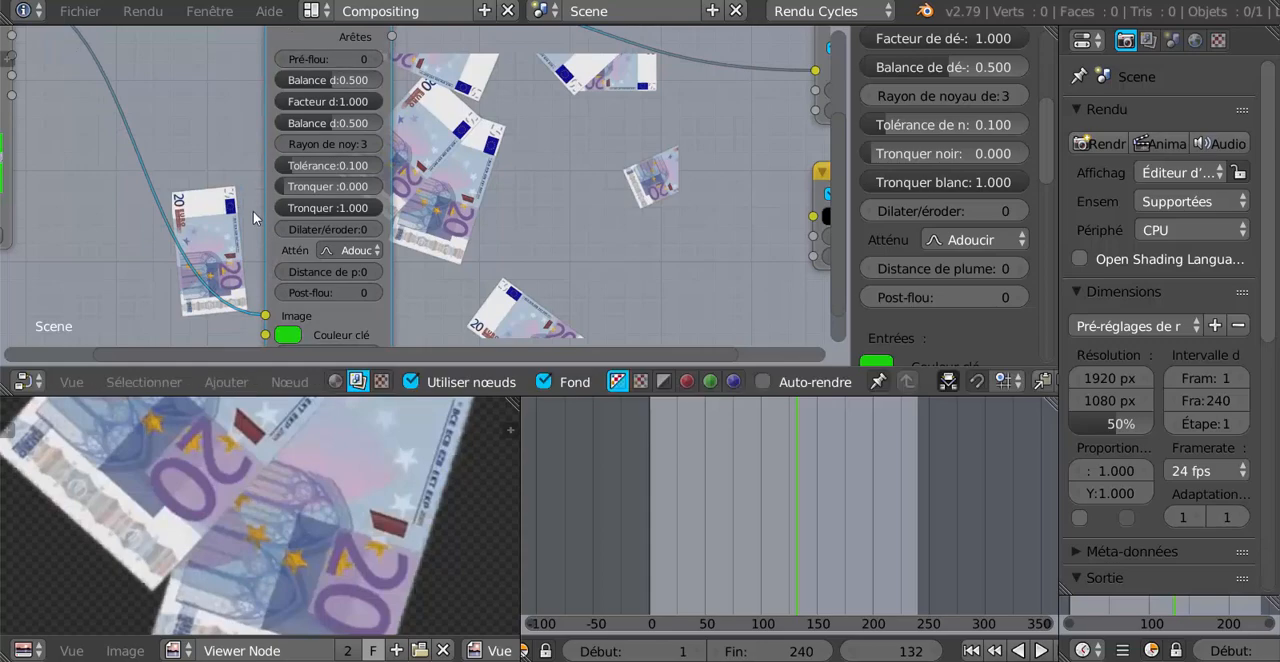
scroll(295, 258, "up", 2)
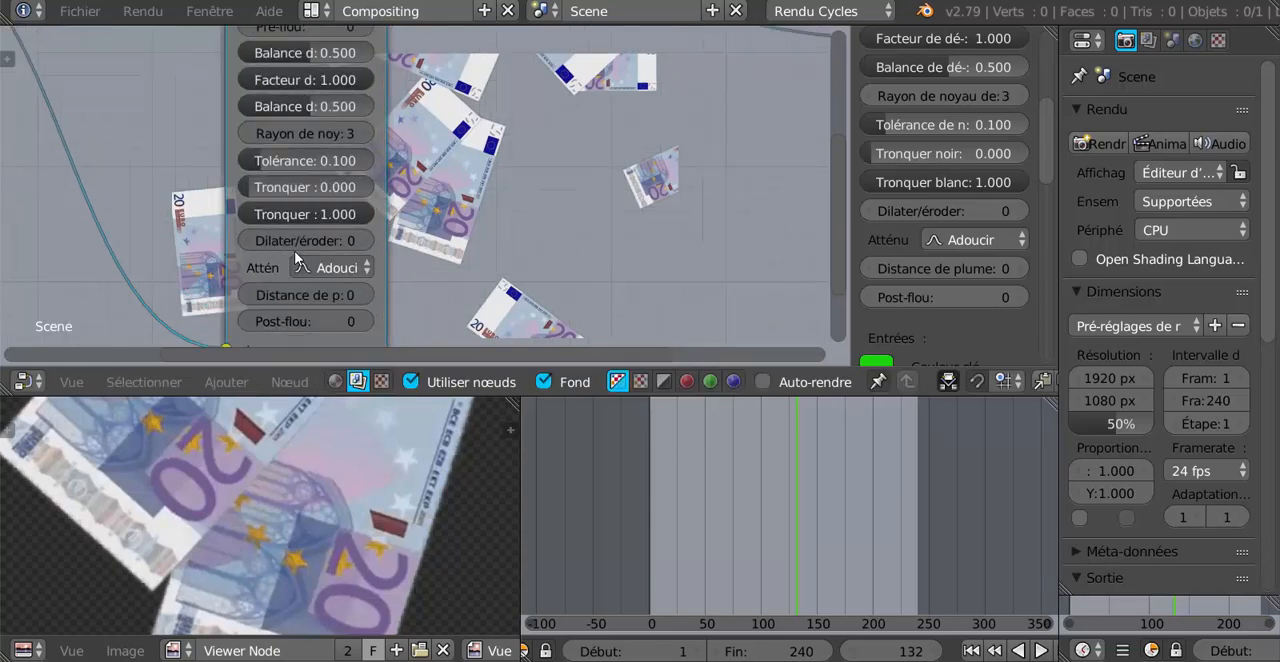
scroll(499, 253, "up", 1)
scroll(499, 253, "down", 1)
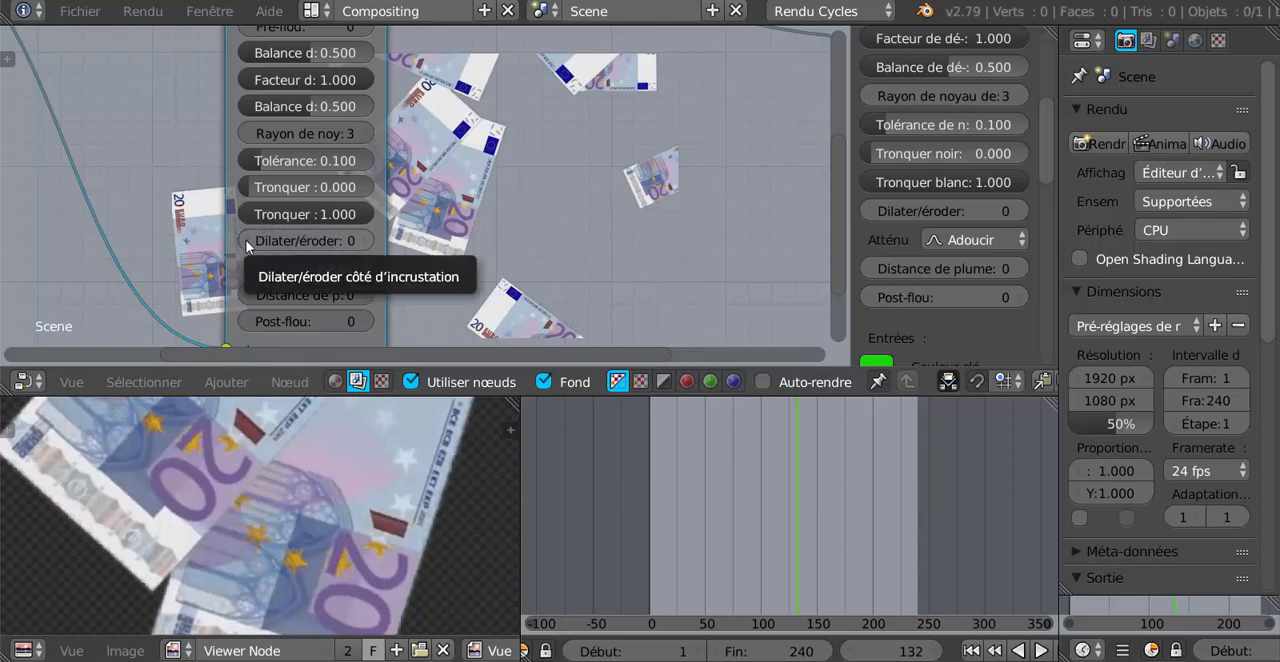
left_click(292, 241)
left_click_drag(292, 241, 272, 241)
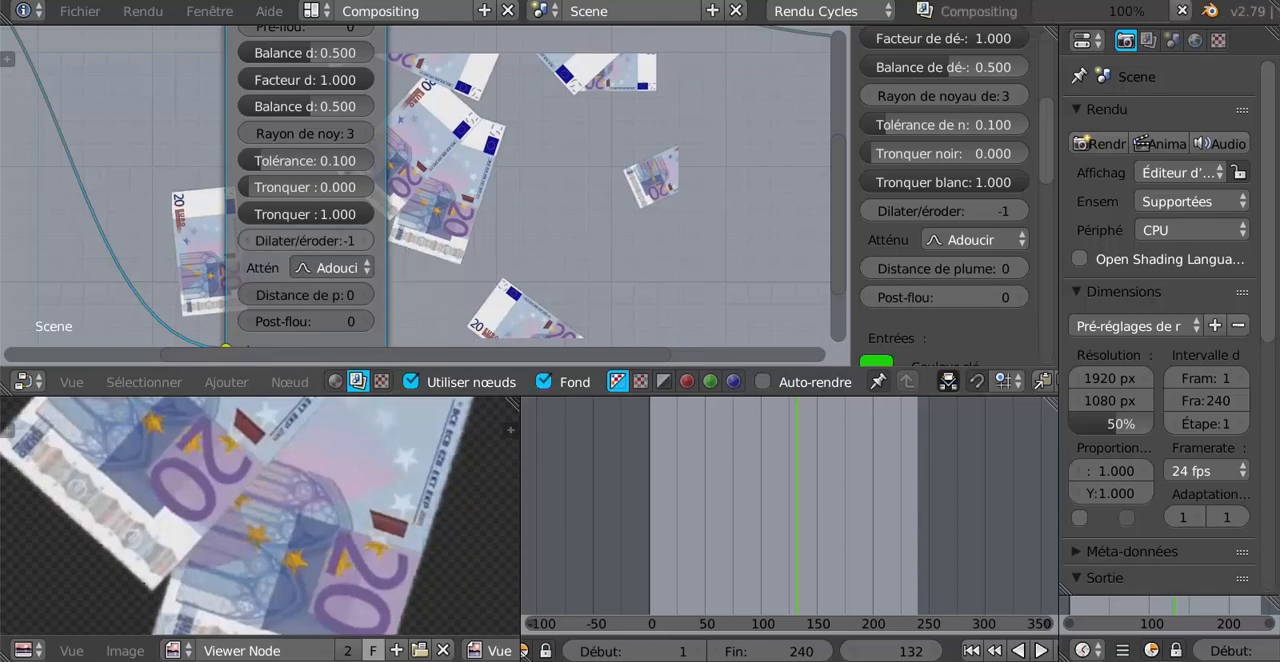
left_click(249, 241)
left_click(249, 241)
left_click(249, 241)
left_click(249, 241)
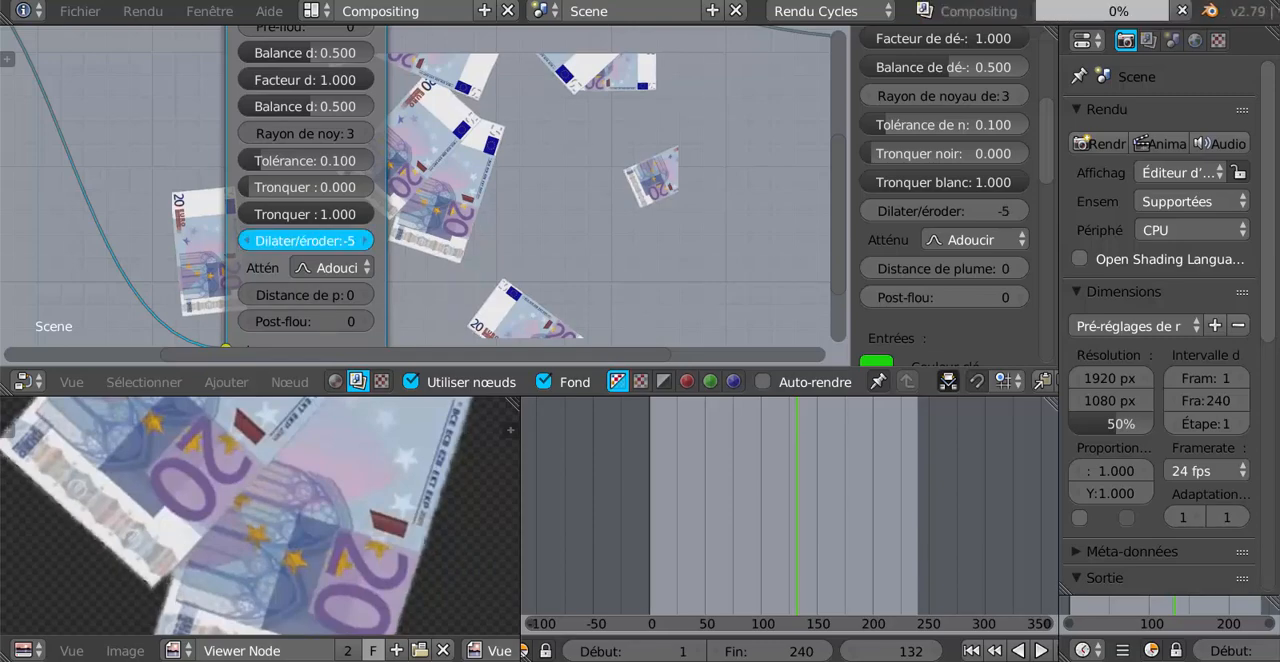
left_click(249, 241)
left_click(249, 241)
left_click(249, 241)
left_click(249, 241)
left_click(249, 241)
left_click(249, 241)
left_click(249, 241)
left_click(249, 241)
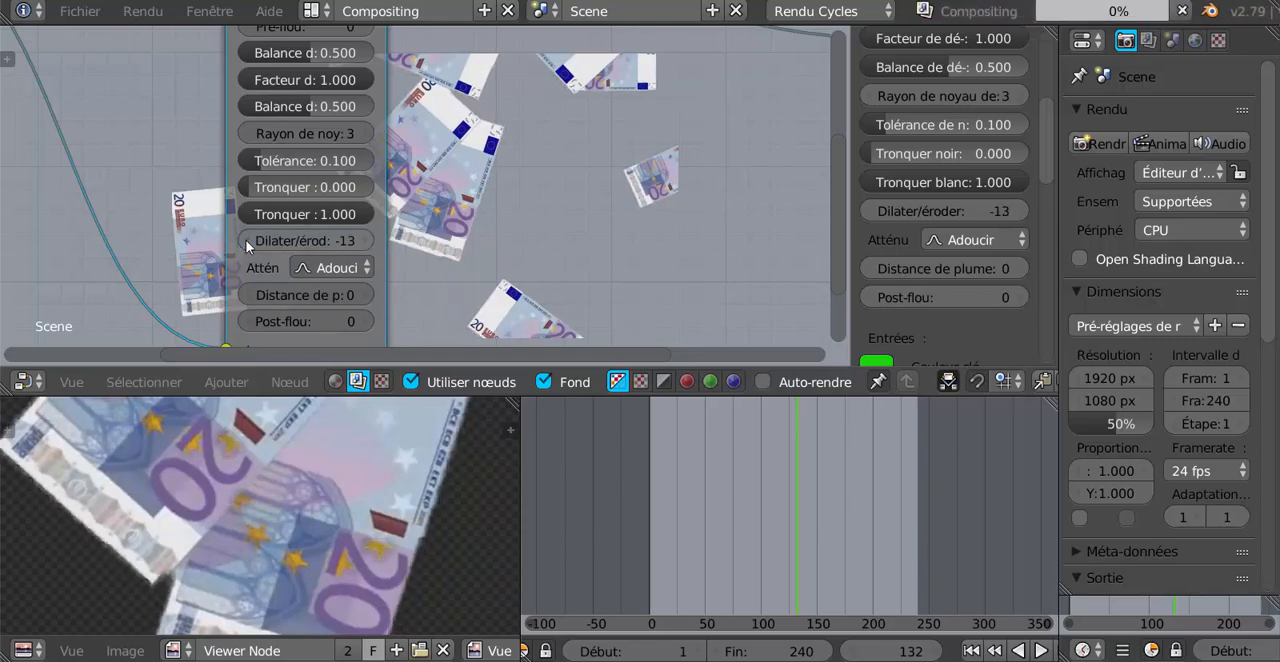
left_click(249, 241)
left_click(249, 241)
left_click(249, 241)
left_click(249, 241)
left_click(249, 241)
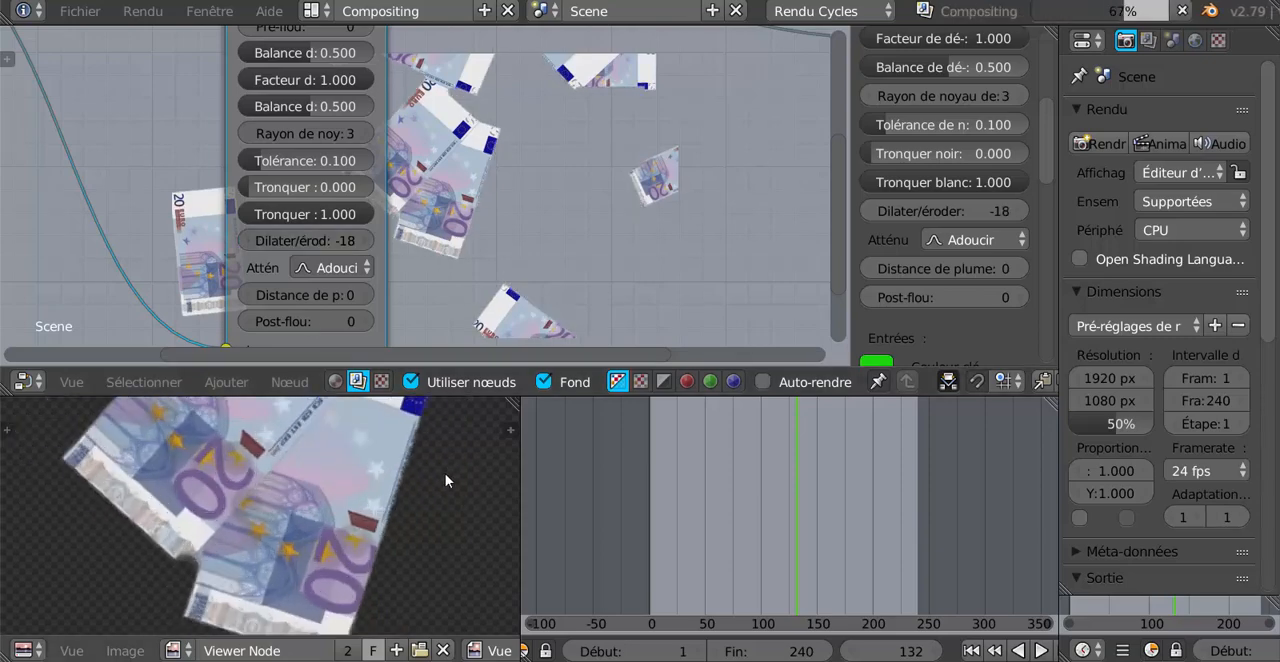
Set the Incrustation node's Dilater/éroder value back to 0.
scroll(445, 480, "up", 3)
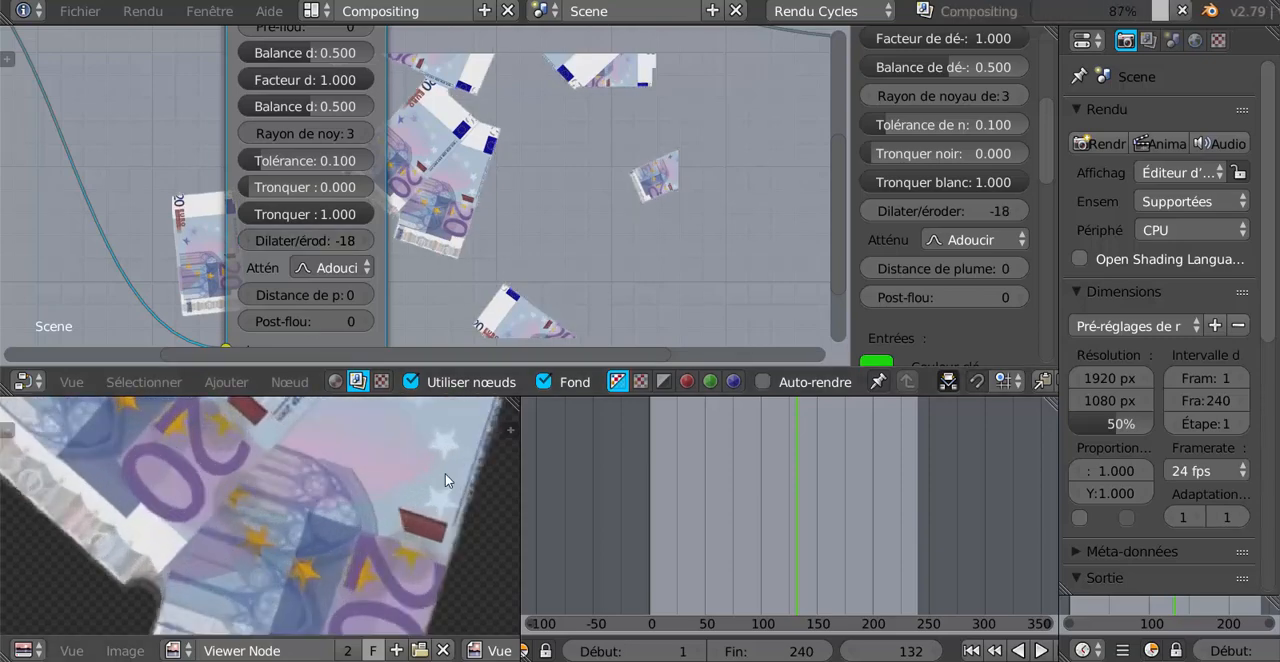
left_click(365, 241)
left_click(365, 241)
left_click(365, 241)
left_click(365, 241)
left_click(365, 241)
left_click(365, 241)
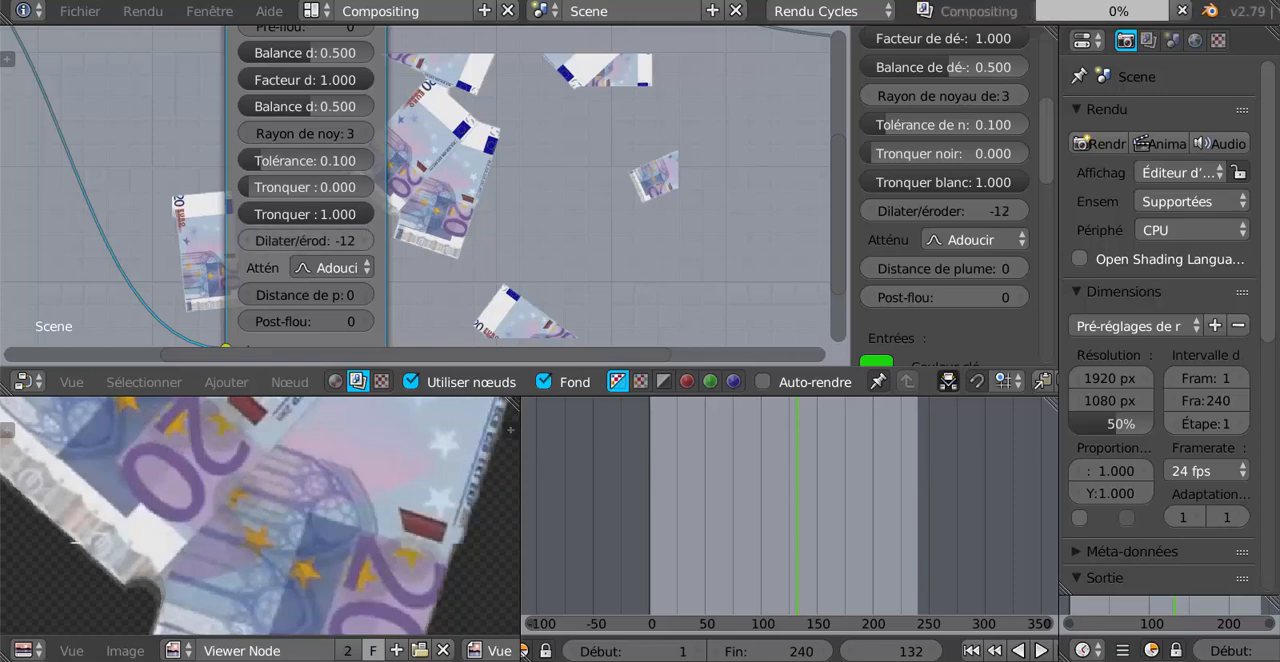
left_click(365, 241)
left_click(365, 241)
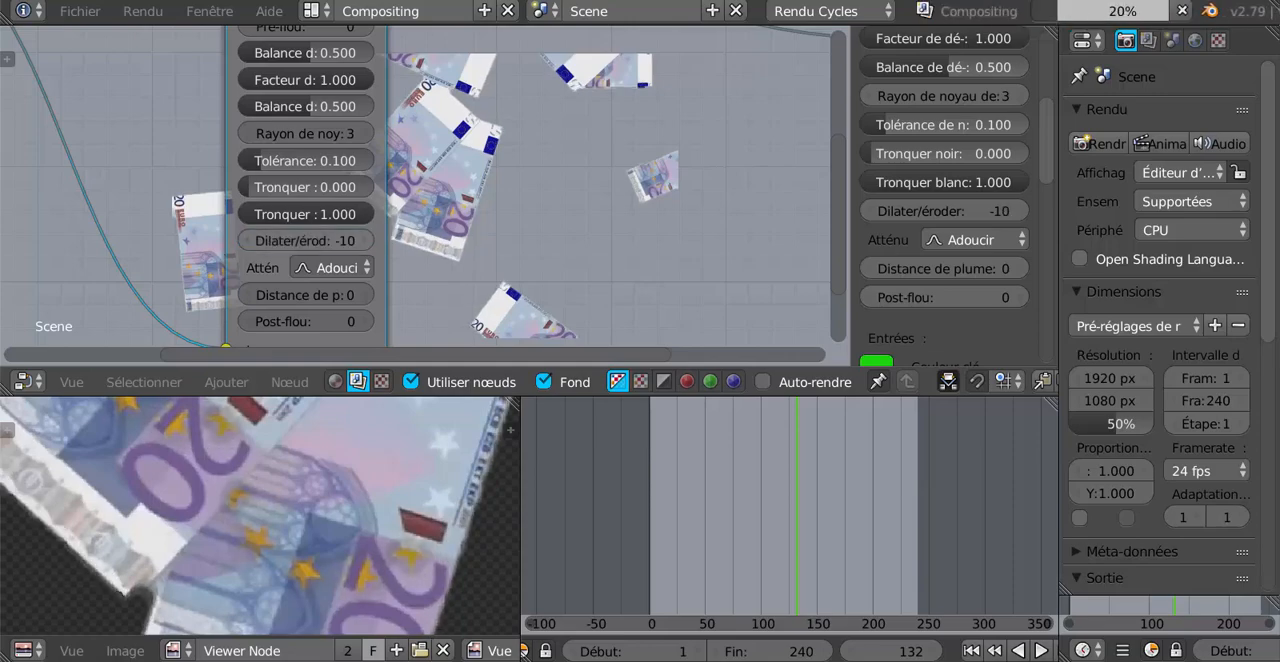
left_click(365, 242)
left_click(365, 242)
left_click(365, 242)
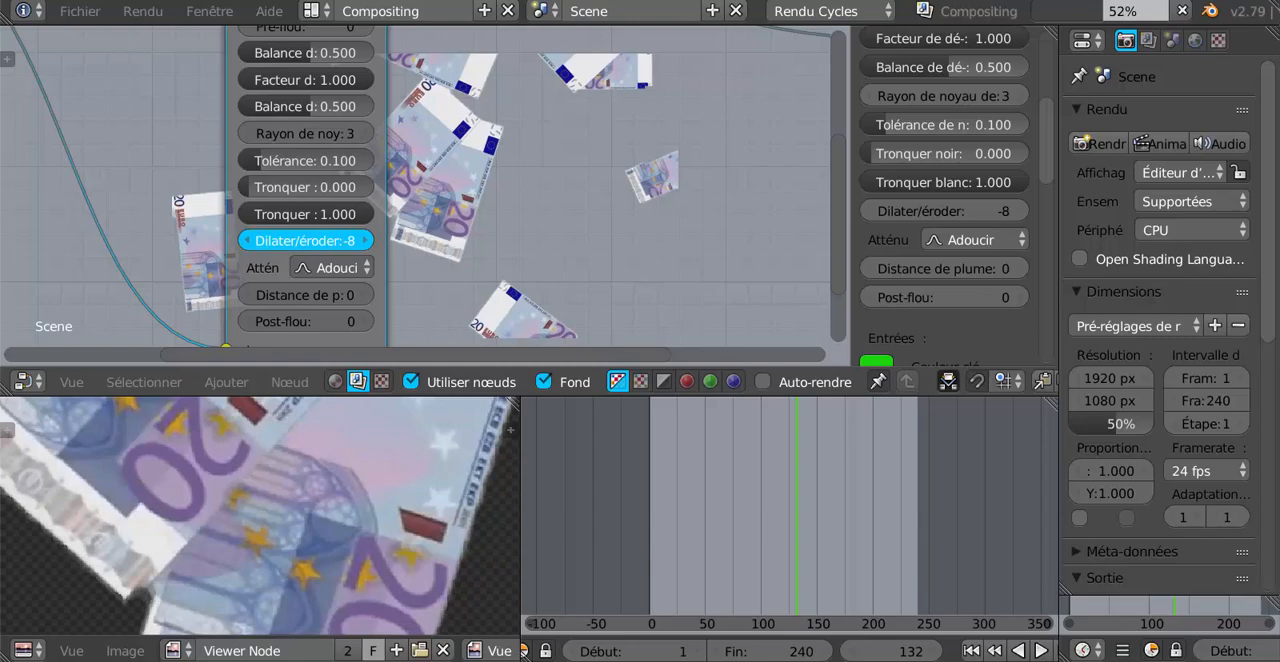
left_click(365, 241)
left_click(365, 241)
left_click(365, 241)
left_click(365, 241)
left_click(365, 241)
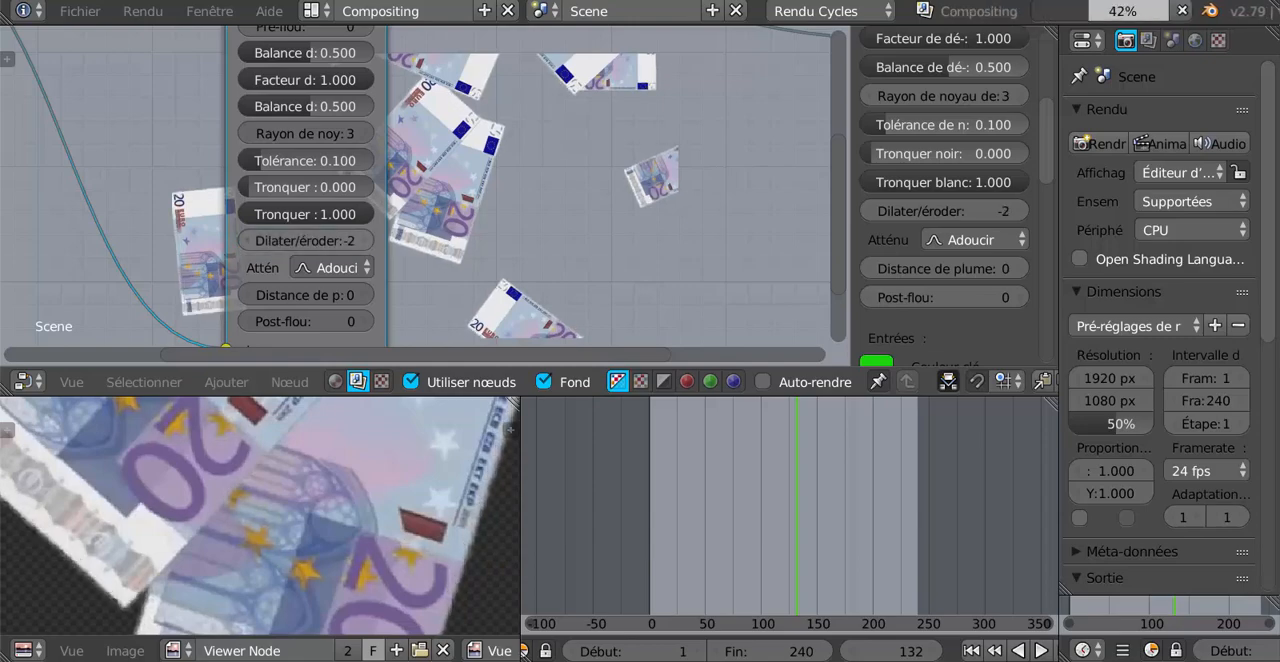
left_click(365, 241)
left_click(365, 241)
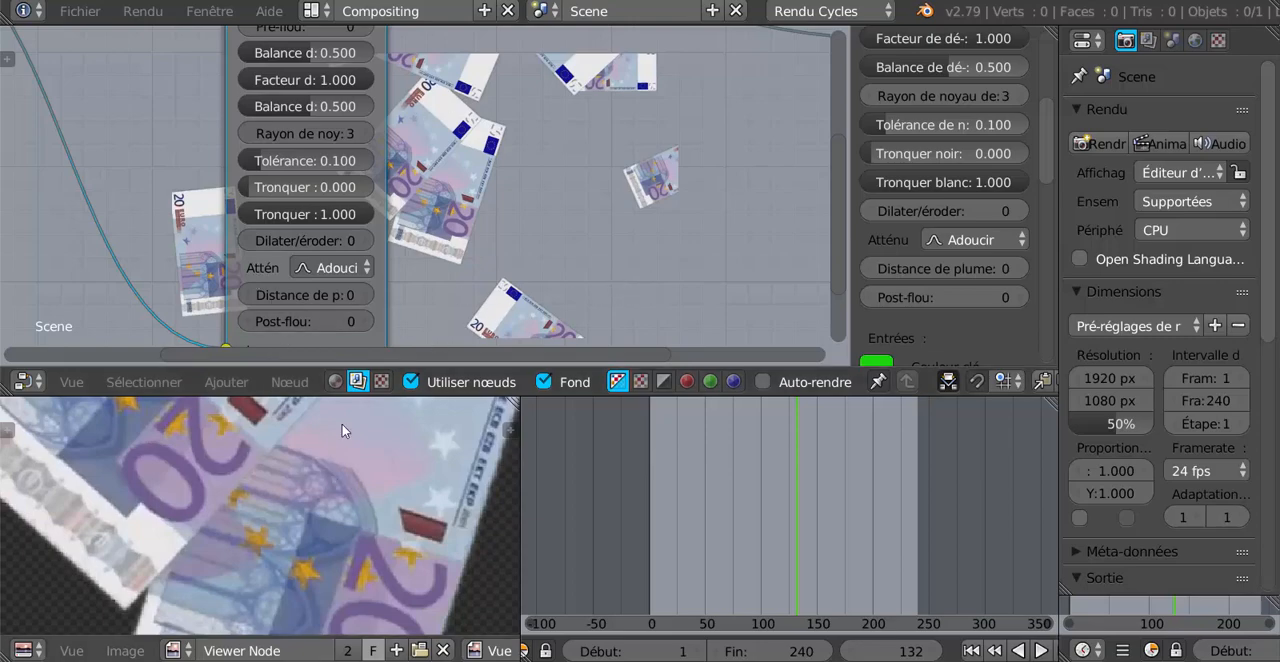
Add an Incrustation canal node on the link between the Incrustation and Visualisateur nodes.
scroll(509, 245, "down", 4)
scroll(509, 245, "down", 1)
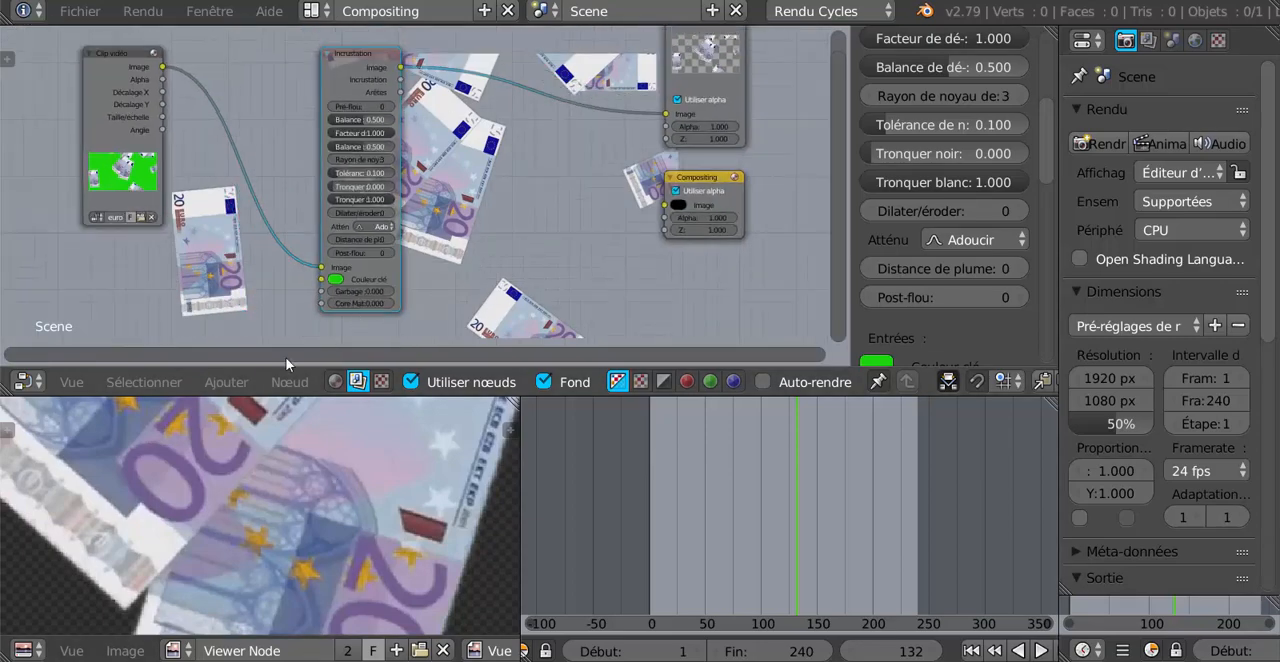
left_click(226, 382)
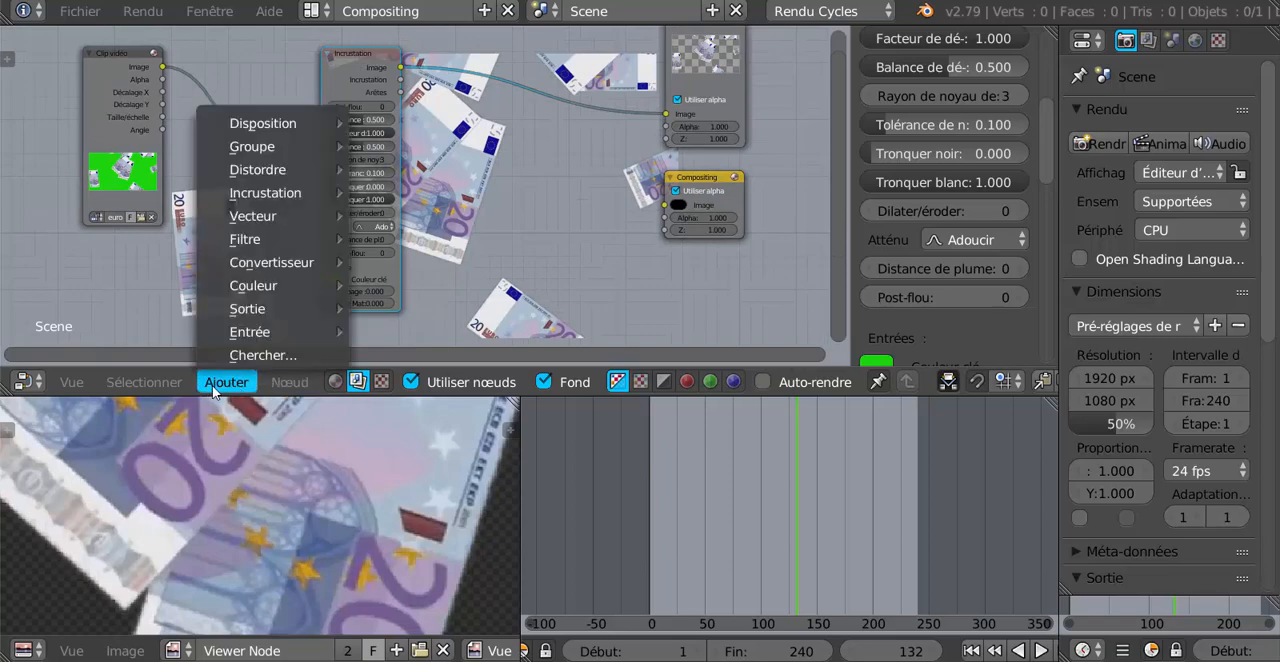
mouse_move(257, 197)
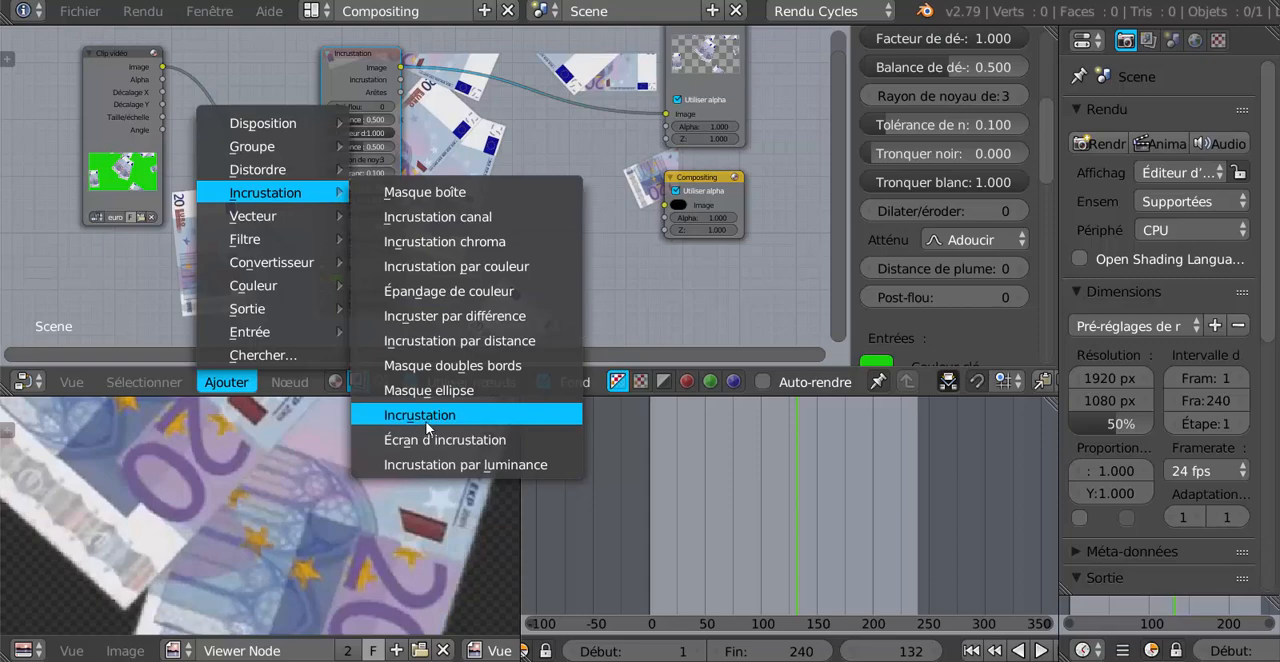
left_click(446, 217)
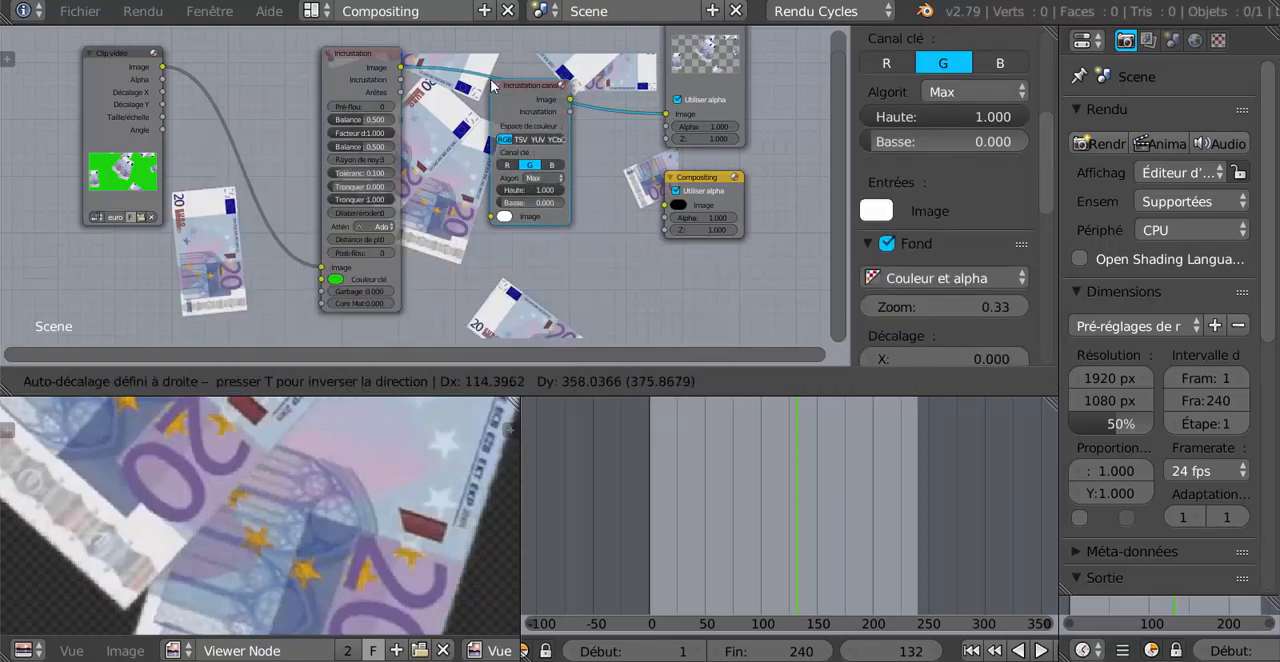
left_click(490, 86)
scroll(560, 150, "up", 2)
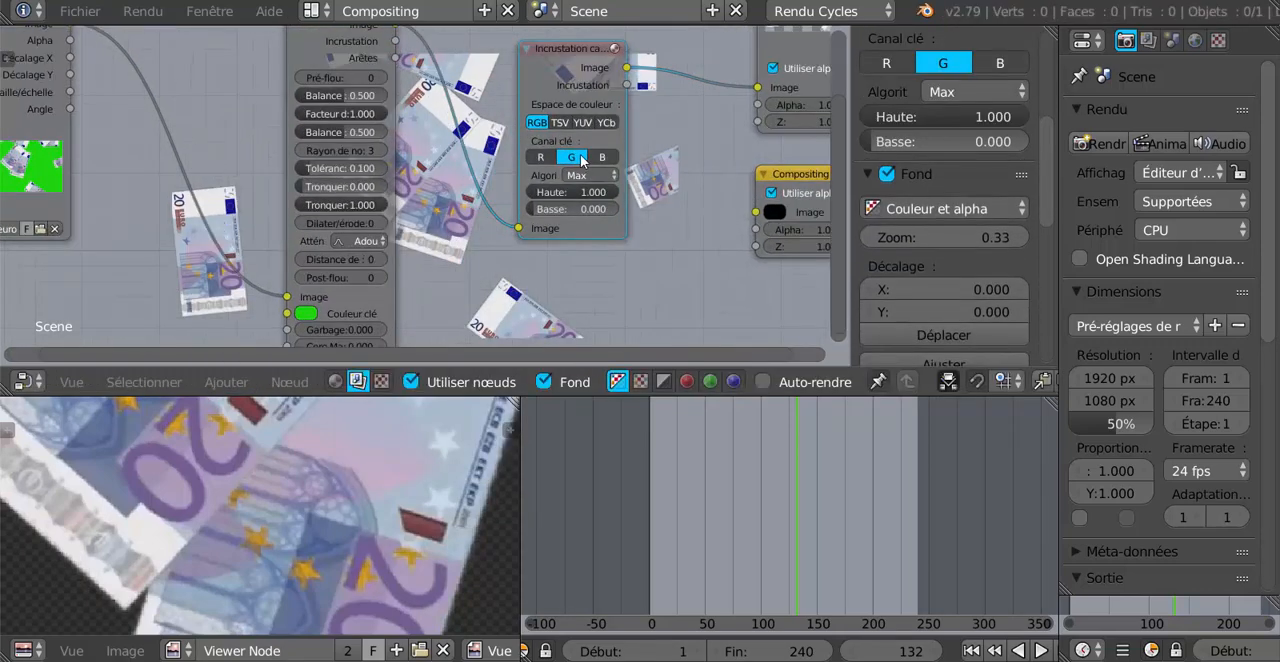
scroll(365, 283, "down", 2)
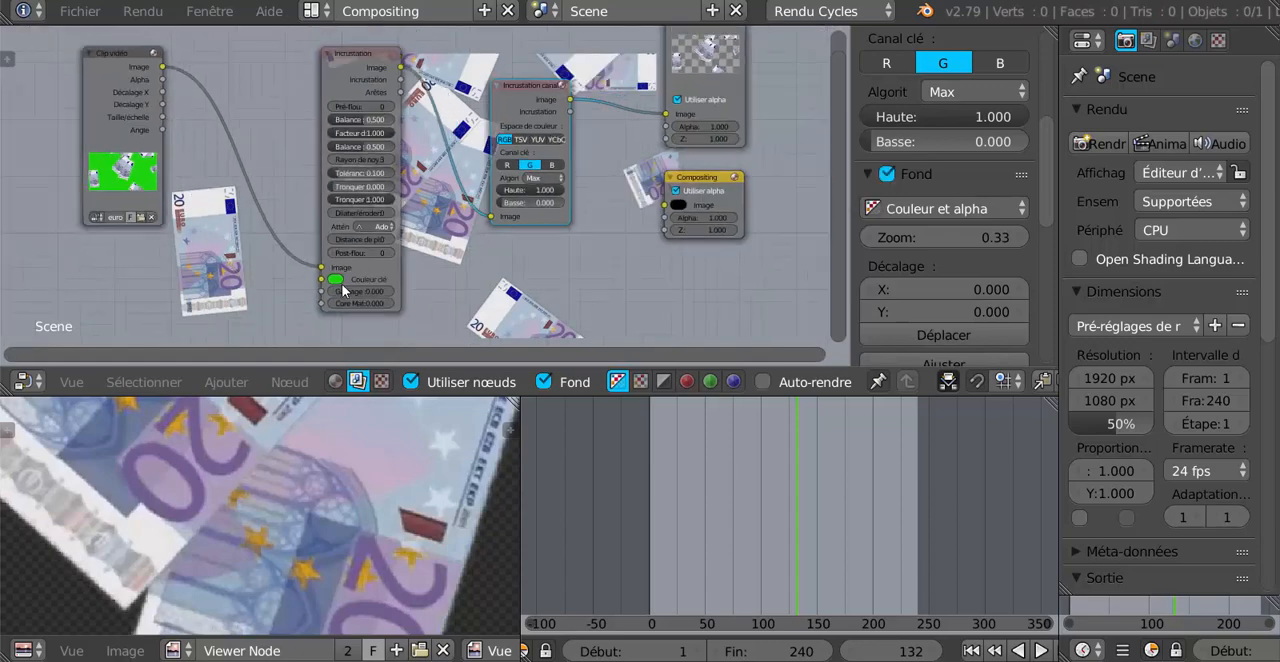
Disconnect the Incrustation node and move it aside, inserting the Incrustation canal node between Clip vidéo and Visualisateur.
left_click_drag(323, 270, 666, 114)
left_click_drag(373, 54, 309, 142)
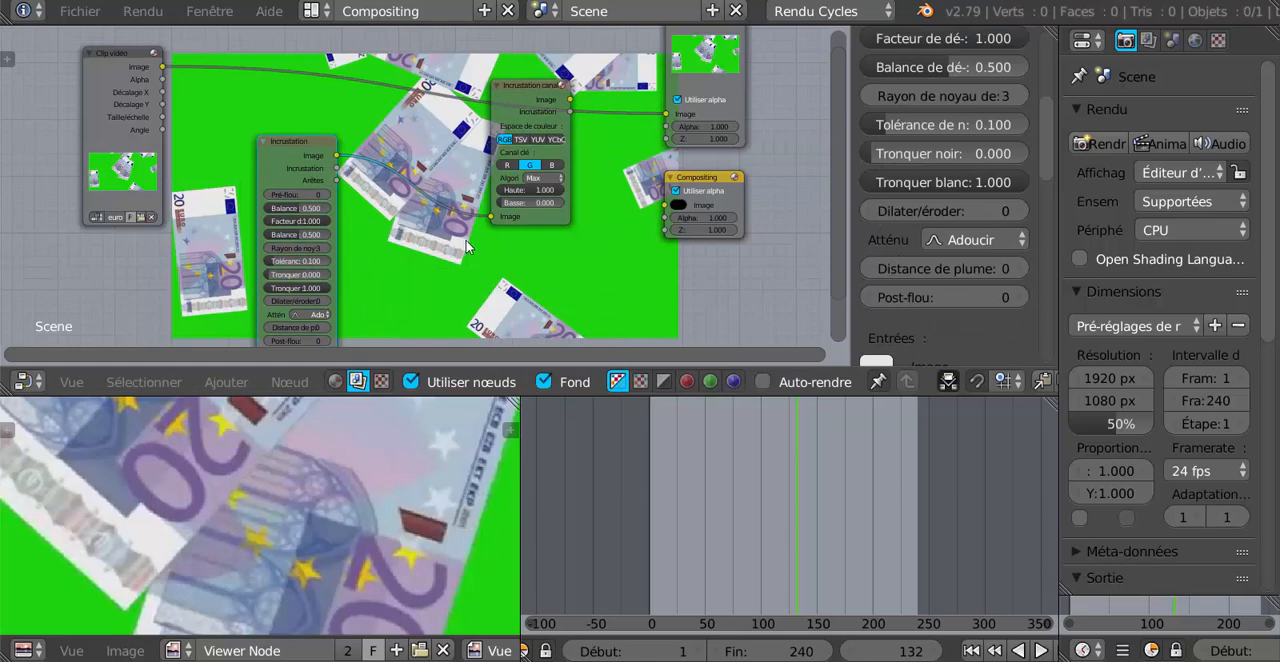
left_click_drag(492, 215, 400, 220)
left_click(297, 155)
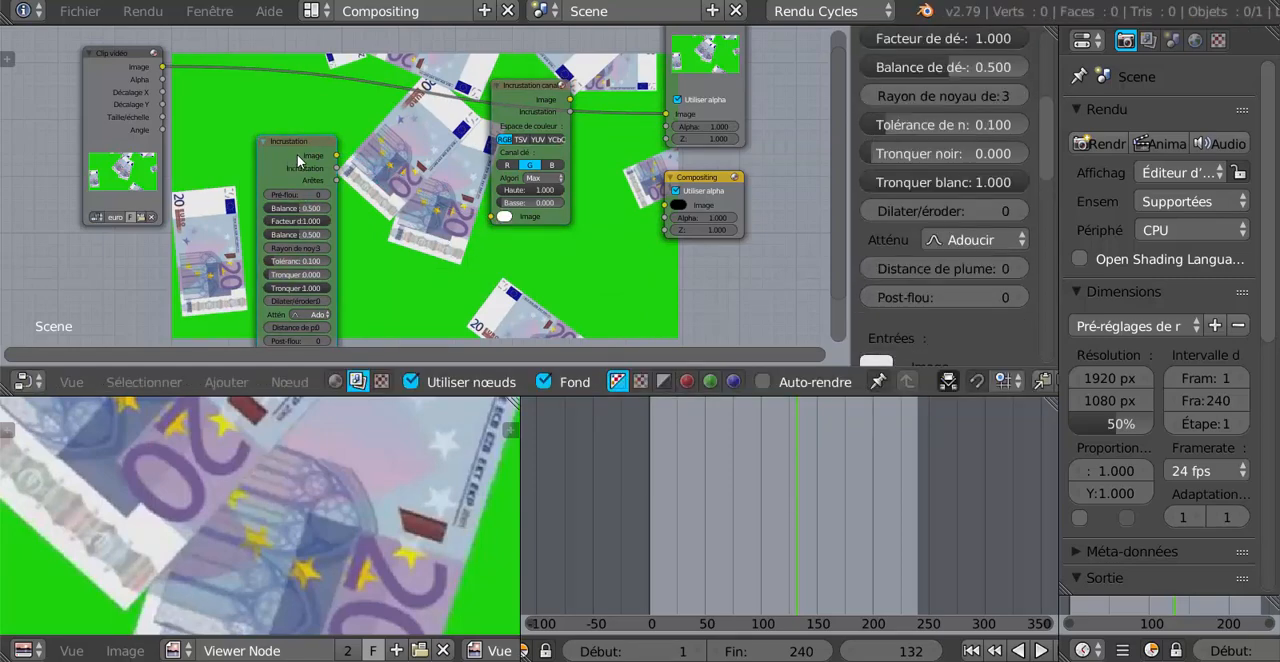
mouse_move(530, 97)
left_mouse_down()
mouse_move(537, 140)
mouse_move(514, 100)
left_mouse_up()
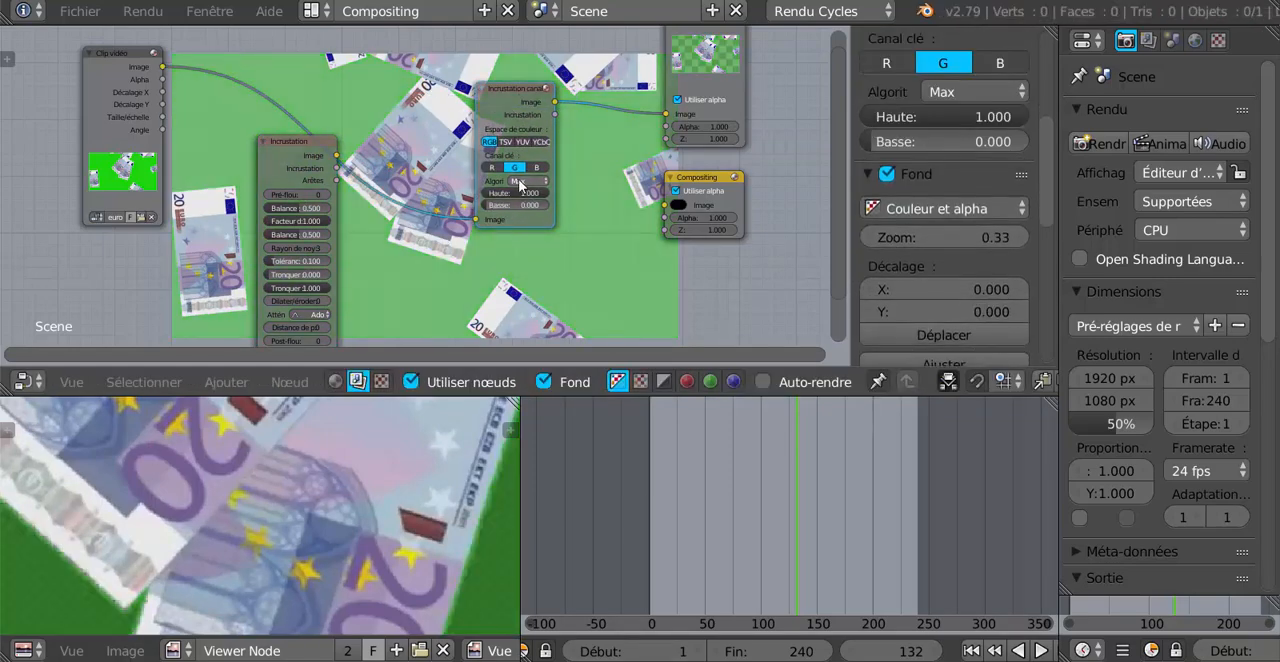
Set the Incrustation canal node's lower threshold (Basse) to 0.332.
scroll(518, 196, "up", 1)
scroll(518, 196, "up", 4)
middle_click_drag(590, 262, 620, 310)
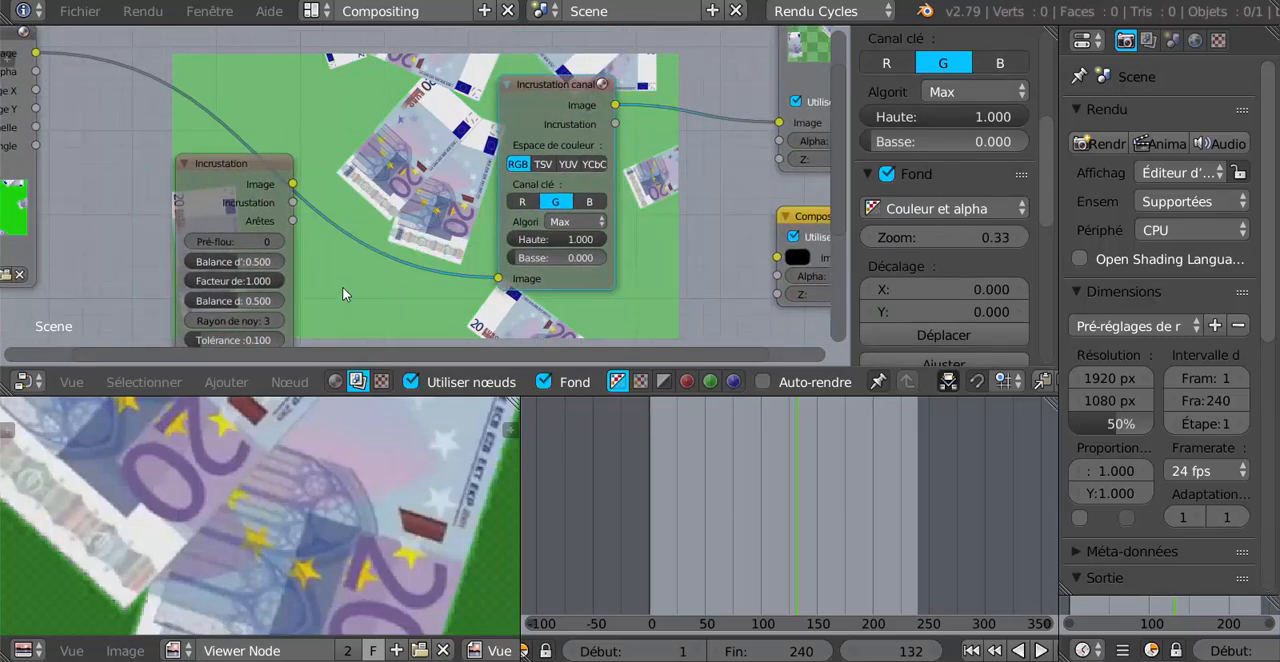
scroll(389, 486, "down", 3)
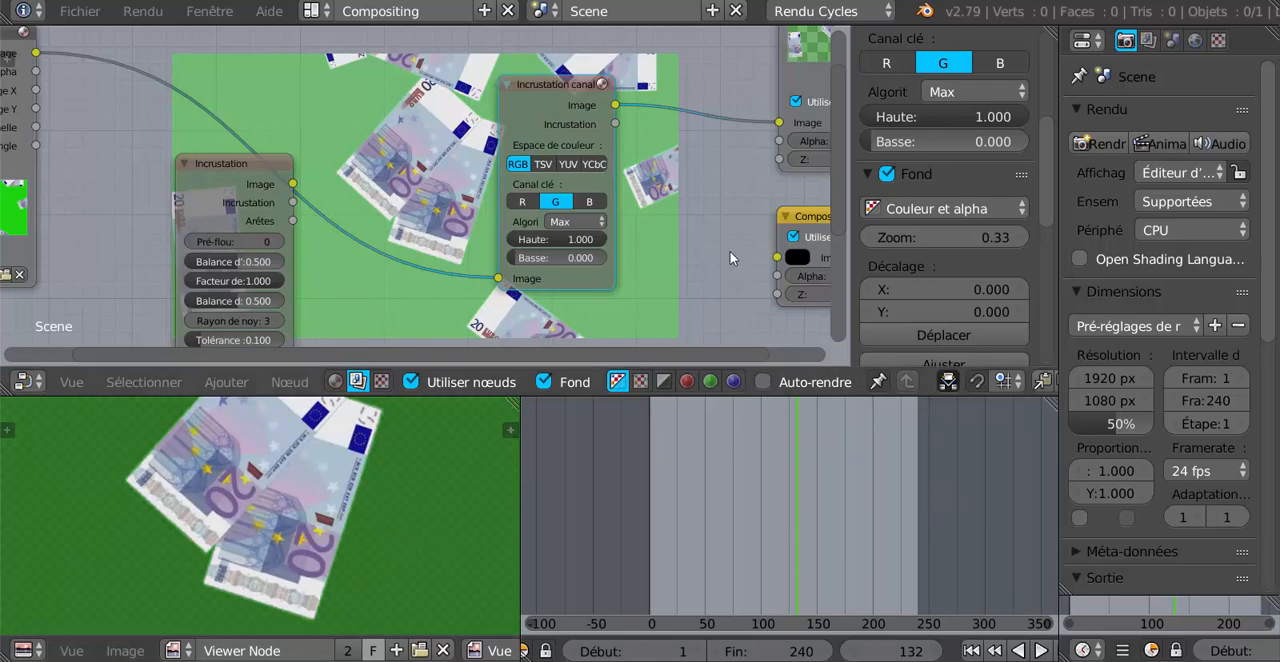
scroll(702, 232, "up", 2)
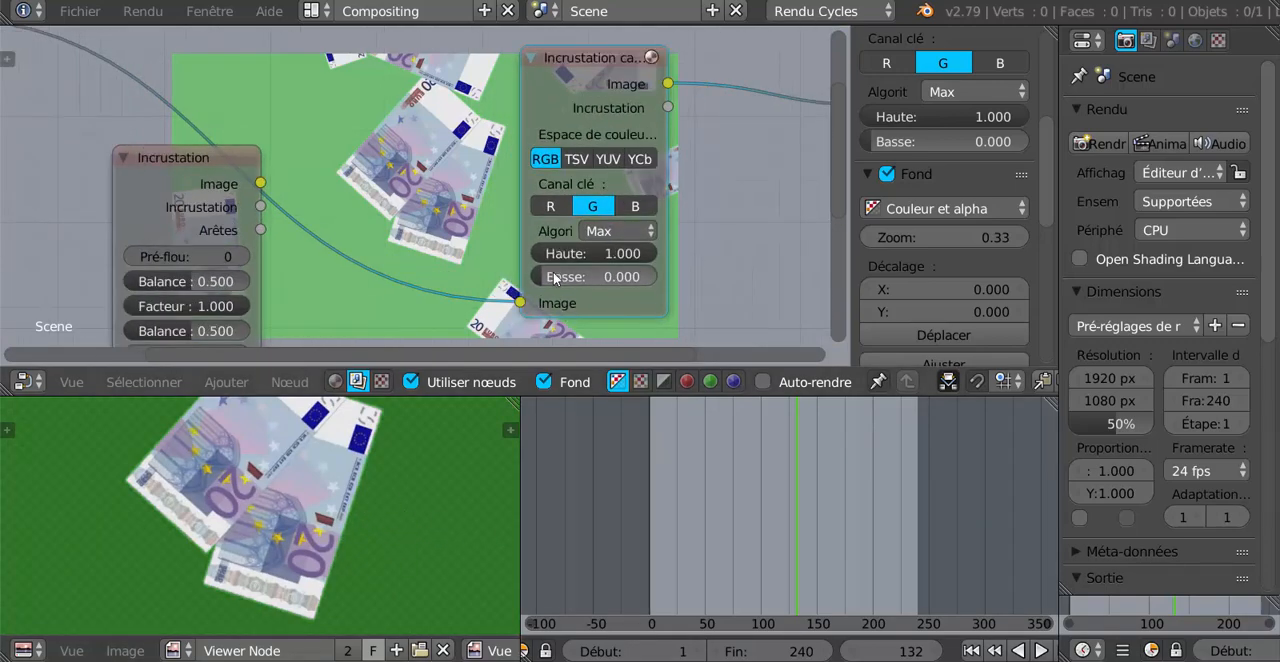
left_click_drag(546, 285, 587, 285)
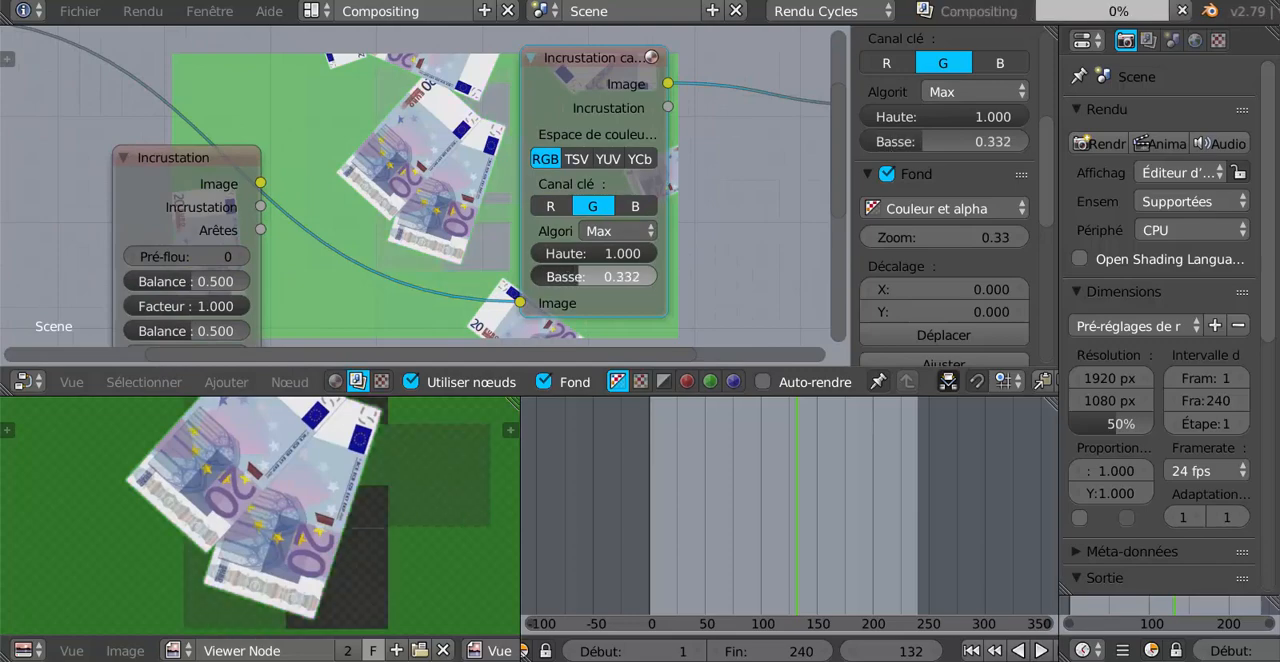
Raise the Incrustation canal node's lower threshold (Basse) to 0.646 and check the banknote edges.
scroll(340, 502, "up", 4)
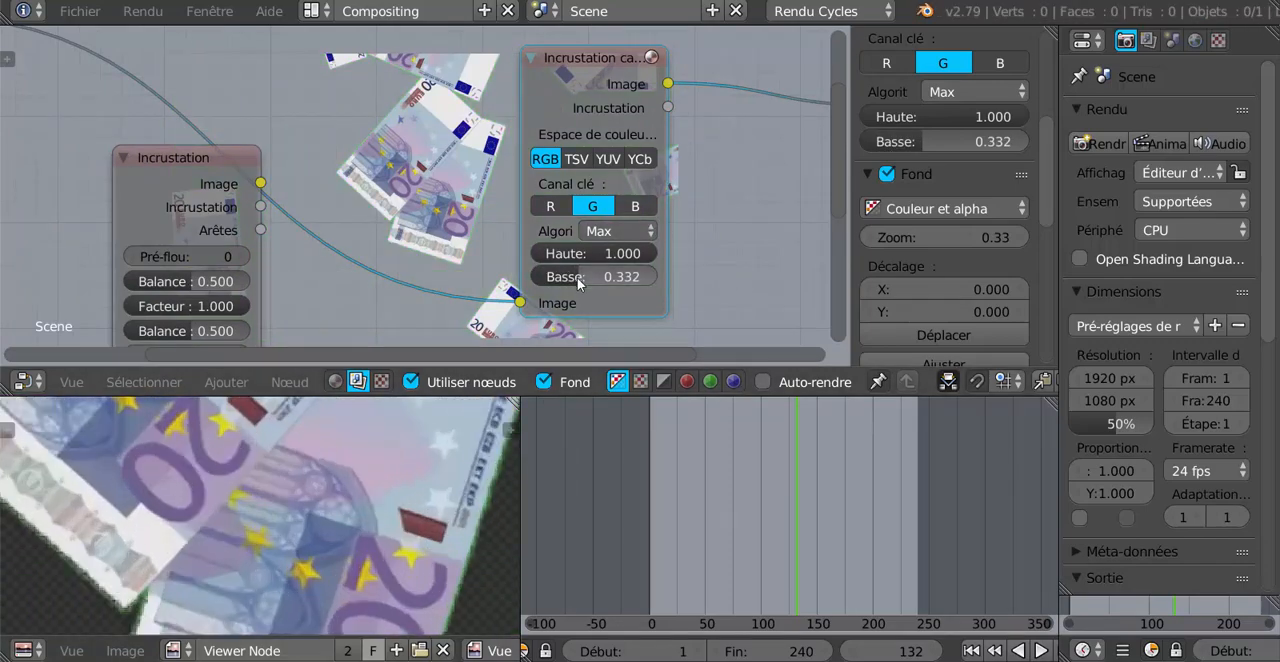
left_click_drag(575, 276, 614, 276)
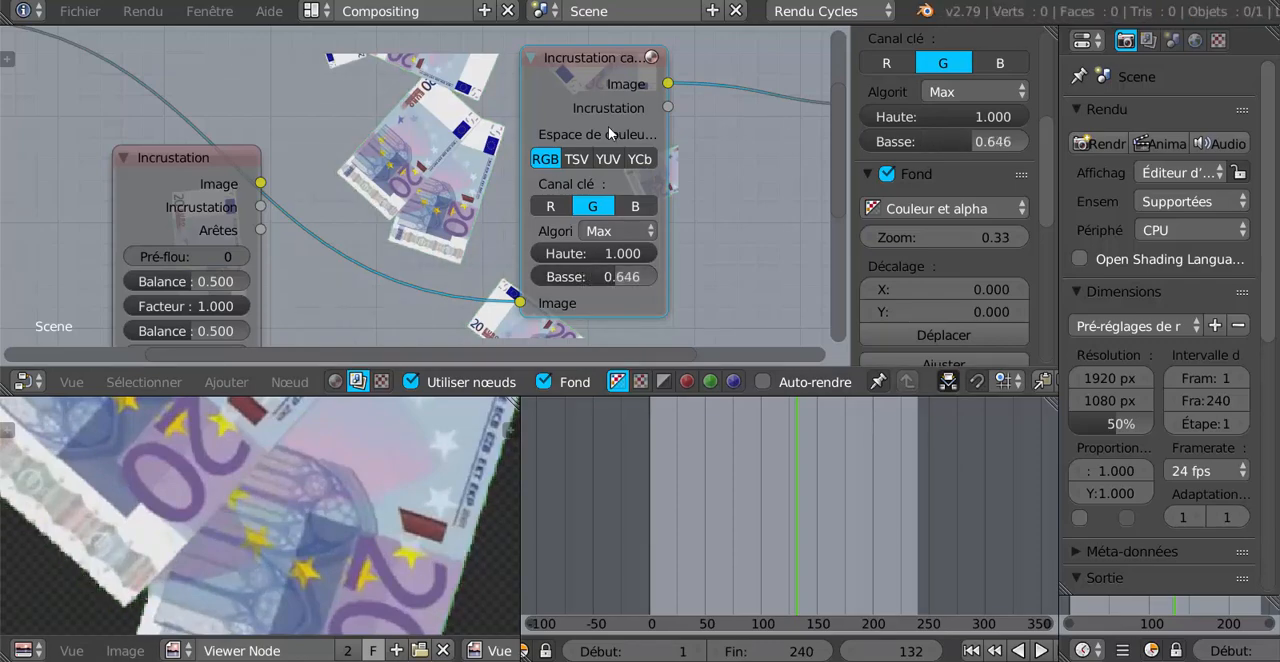
scroll(303, 439, "down", 8)
scroll(287, 477, "up", 2)
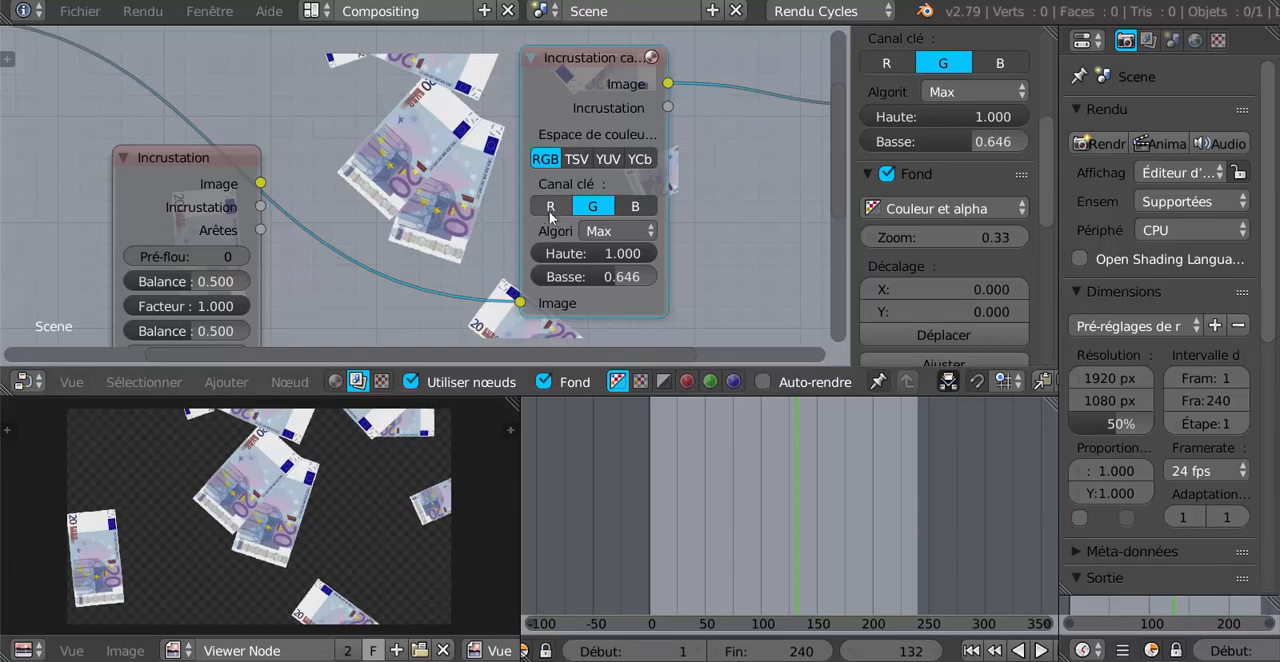
Try blue (B) as the Incrustation canal node's key channel and lower its Basse threshold to 0.370.
left_click(636, 207)
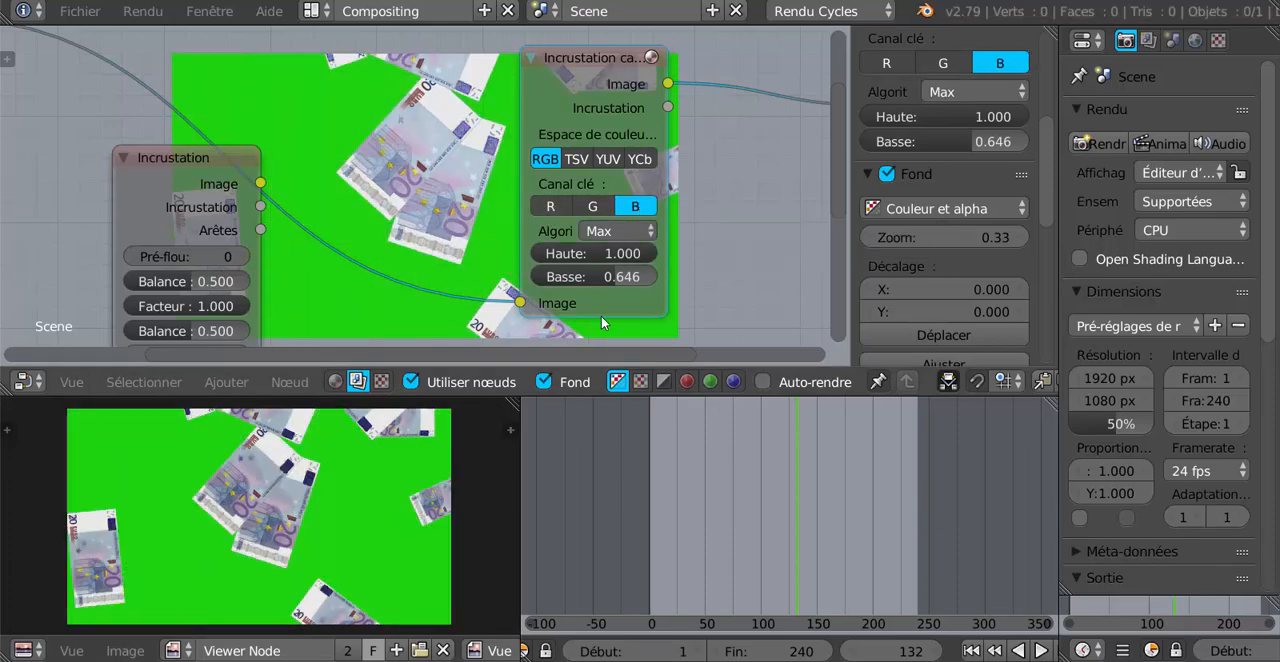
scroll(601, 315, "up", 3)
left_click_drag(667, 300, 623, 300)
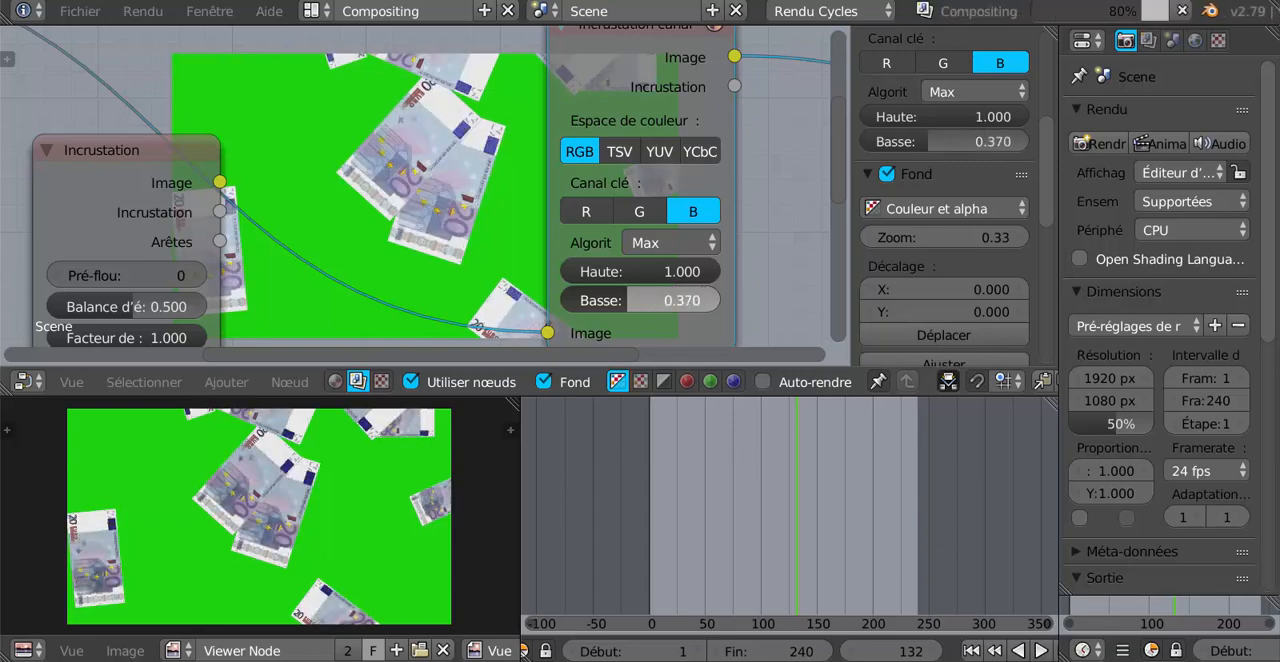
Set the Incrustation canal node's key channel (Canal clé) back to green (G).
left_click(632, 215)
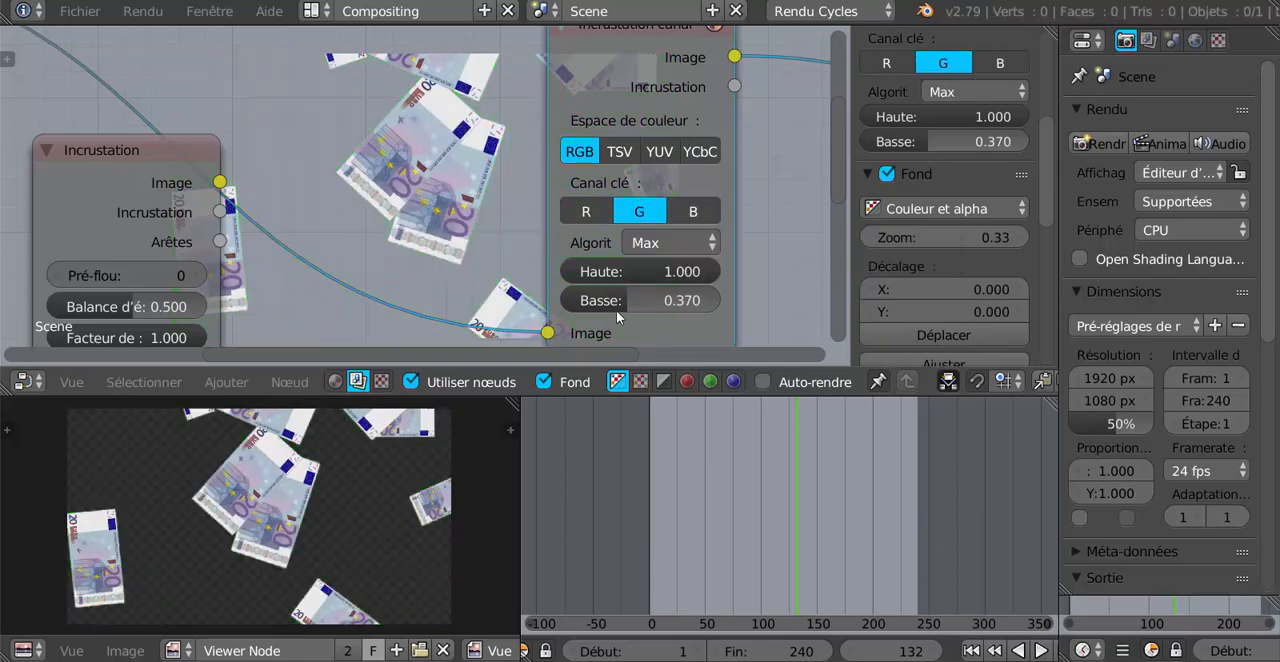
left_click(617, 300)
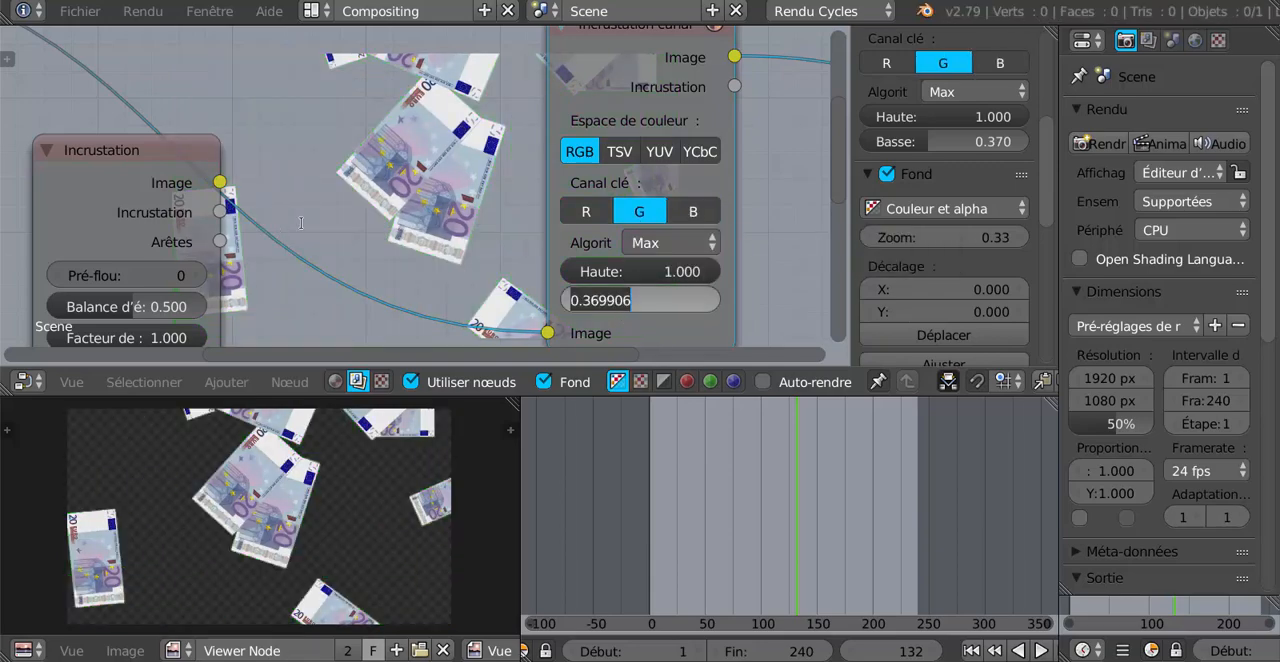
key("Return")
Rewire the Incrustation node between the video clip and the Visualisateur, then delete the Incrustation canal node.
scroll(400, 200, "down", 4)
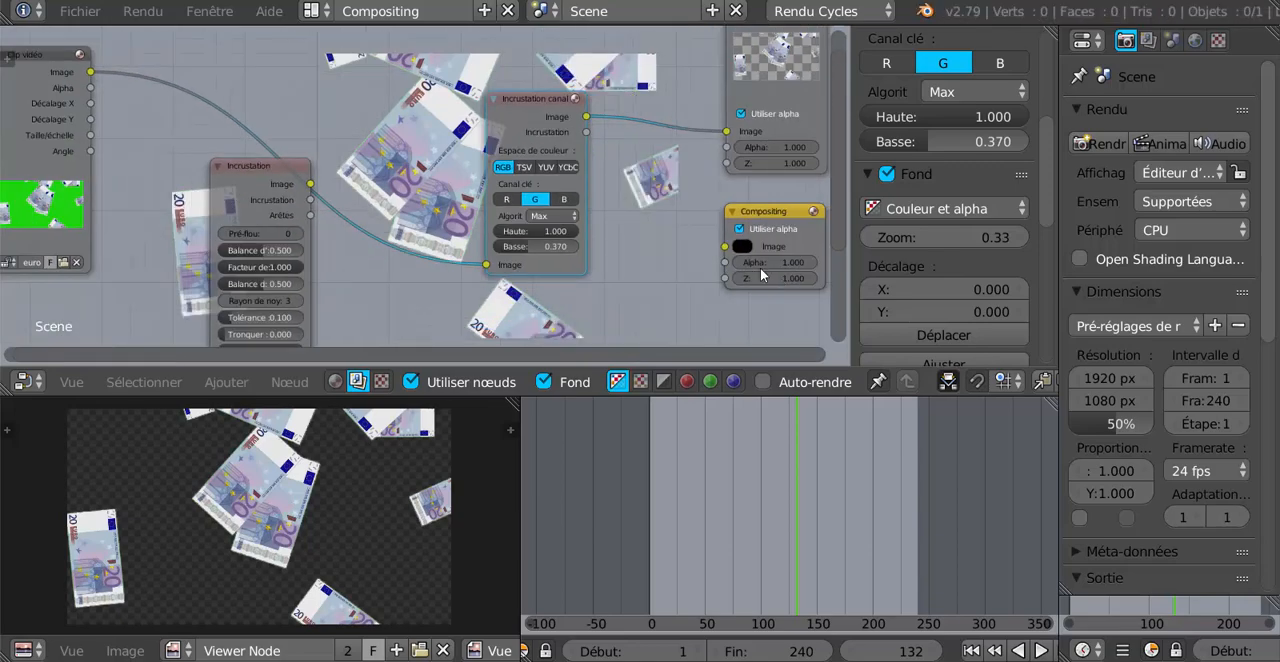
left_click_drag(306, 177, 338, 97)
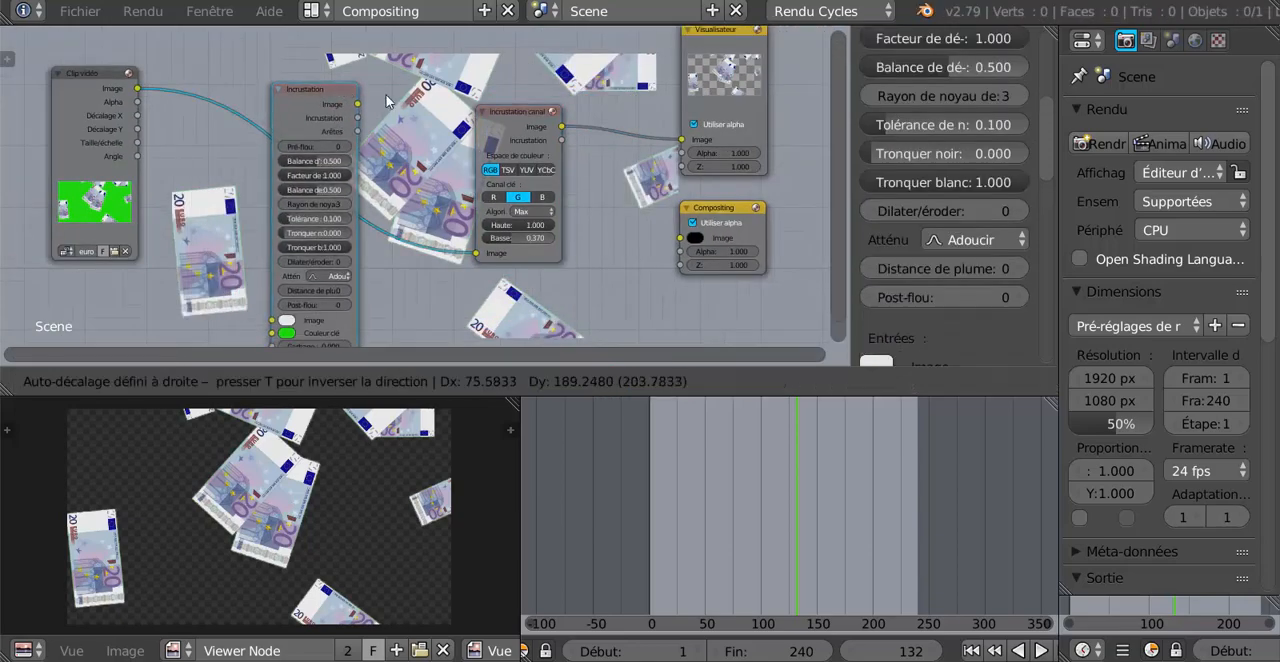
left_click_drag(480, 253, 549, 200)
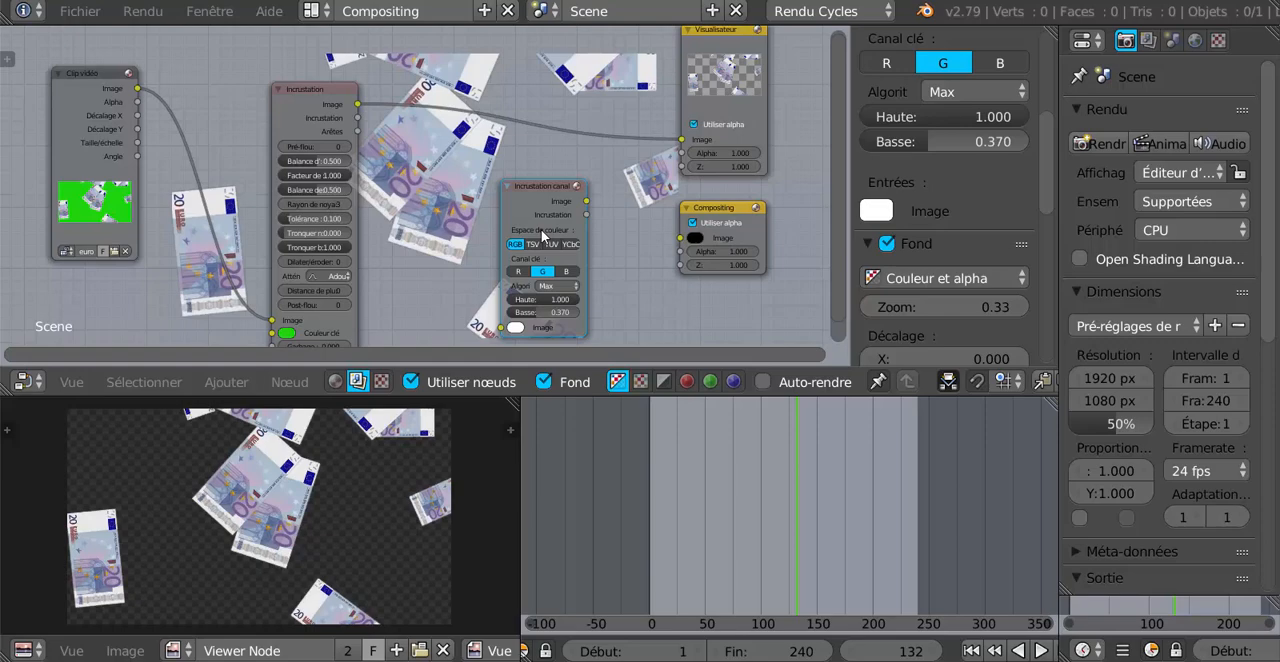
key("x")
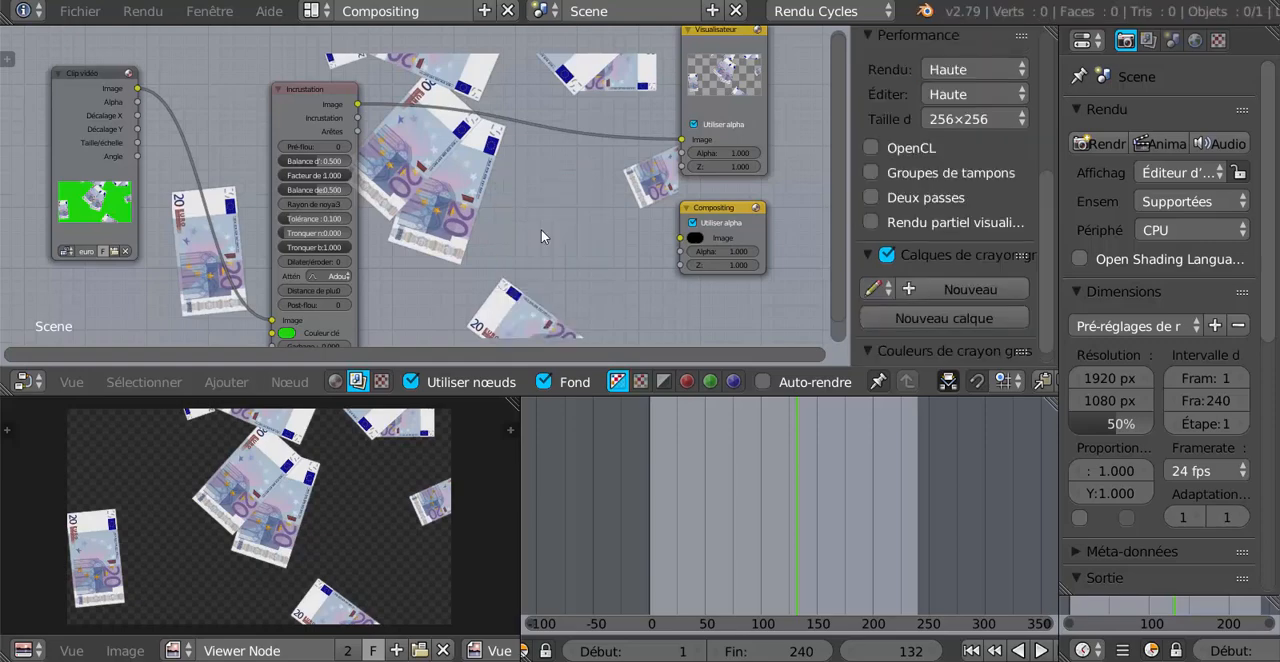
Move the Incrustation node slightly up between the video clip and Visualisateur nodes.
scroll(541, 229, "down", 2)
left_click(313, 126)
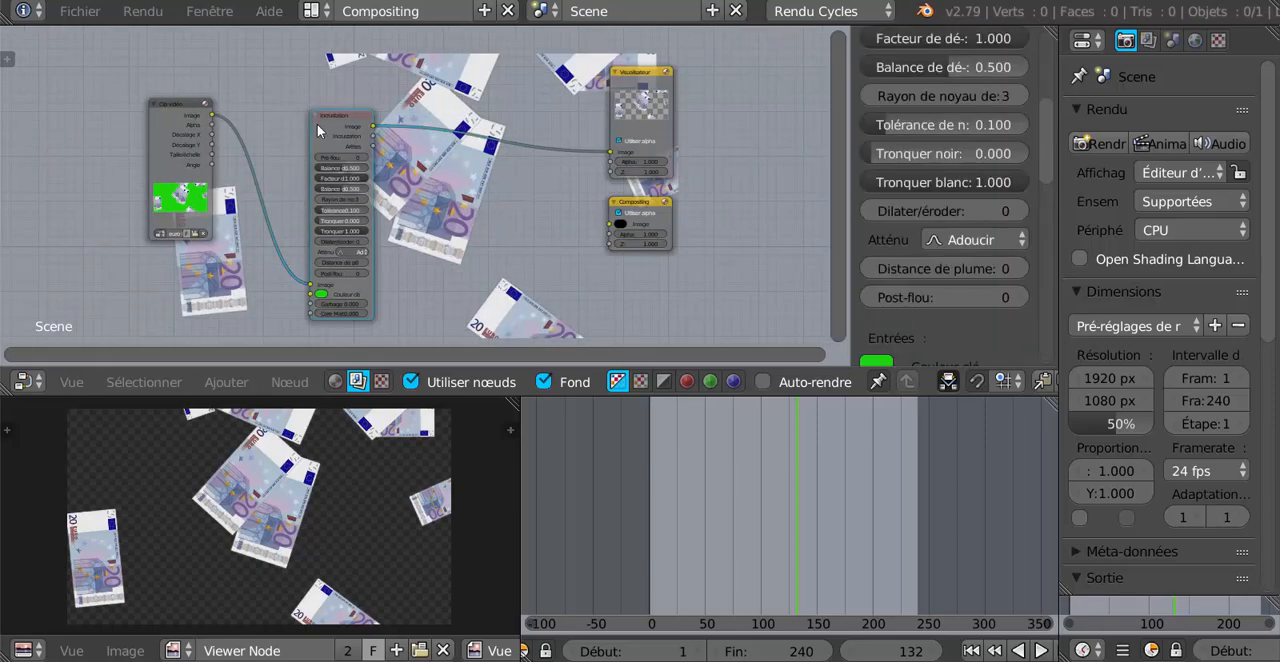
mouse_move(325, 133)
left_mouse_down()
mouse_move(364, 117)
mouse_move(323, 111)
left_mouse_up()
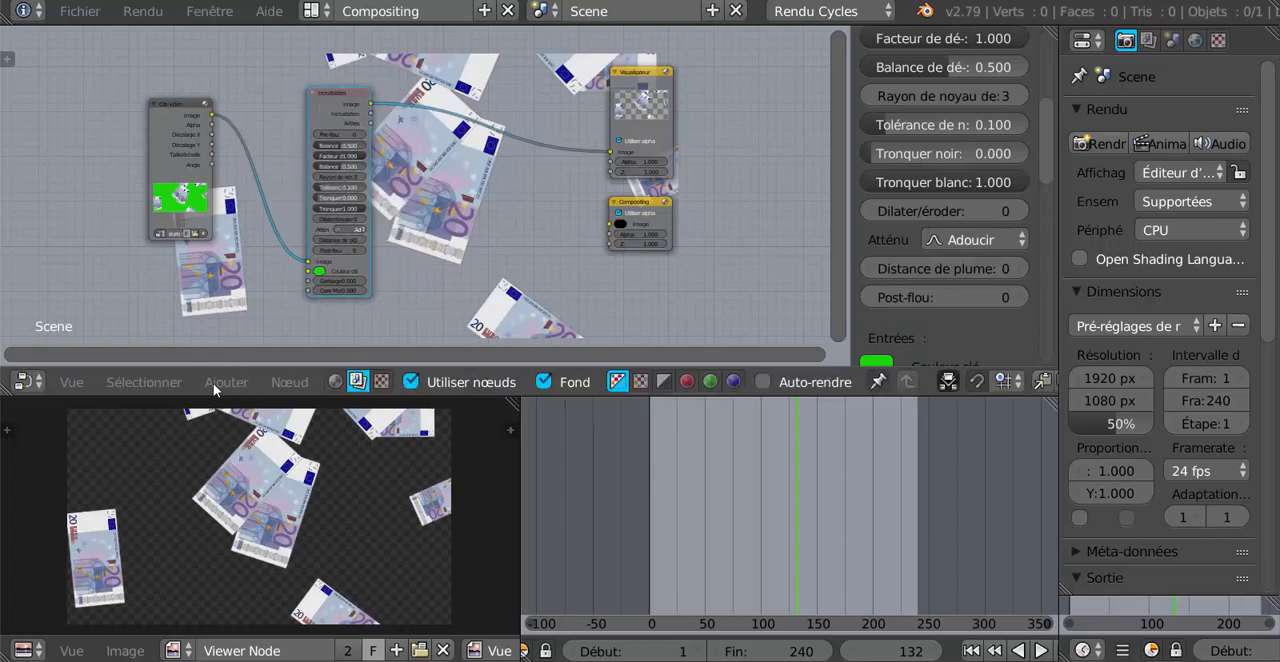
Hide the node editor's properties sidebar and widen the render properties area to about half the window.
left_click(217, 384)
left_click_drag(850, 231, 1030, 226)
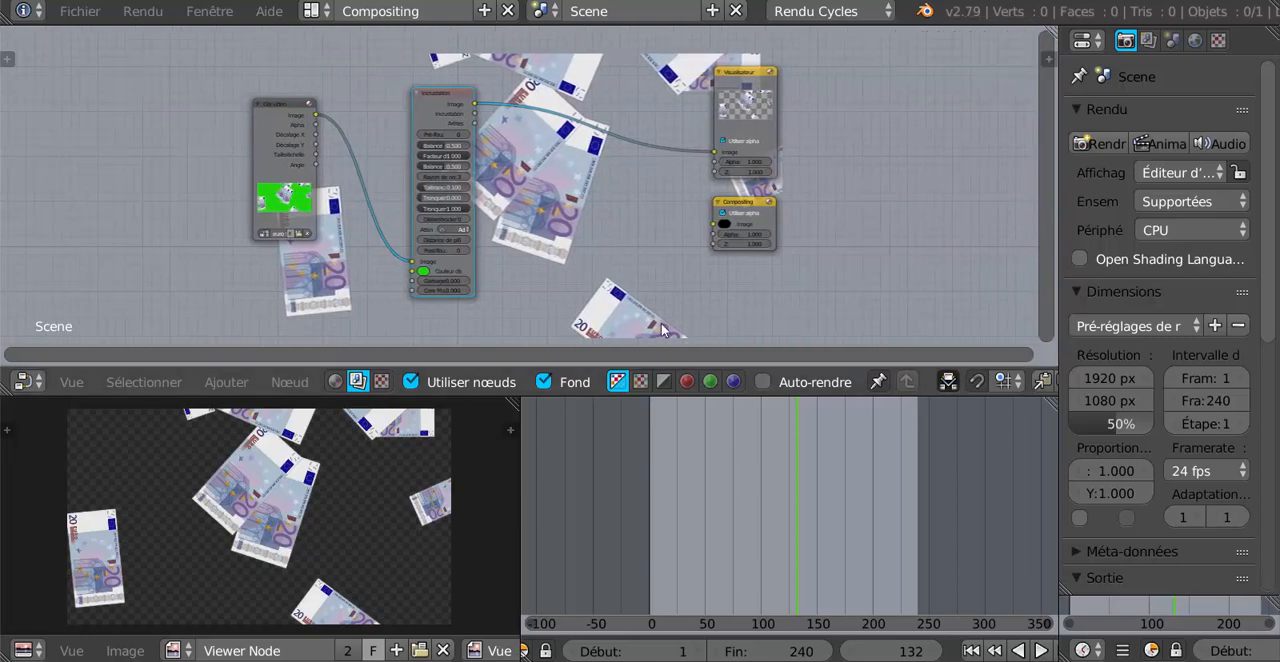
scroll(268, 545, "down", 3)
scroll(268, 545, "up", 3)
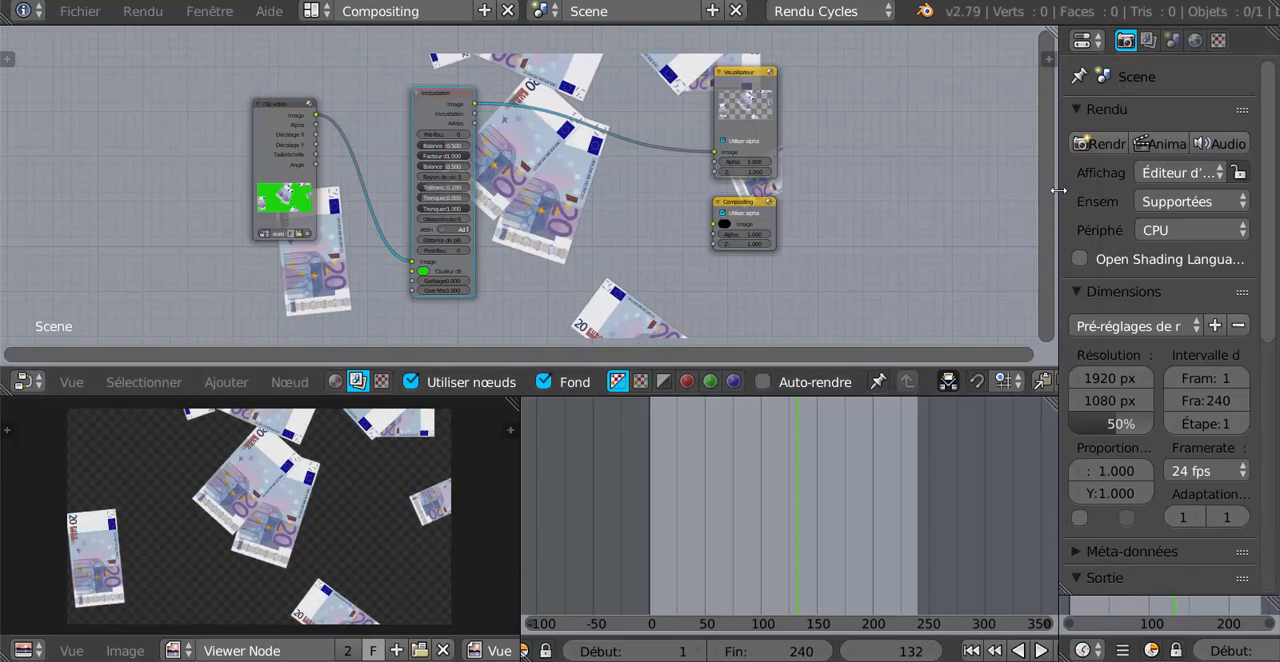
left_click_drag(1060, 189, 724, 246)
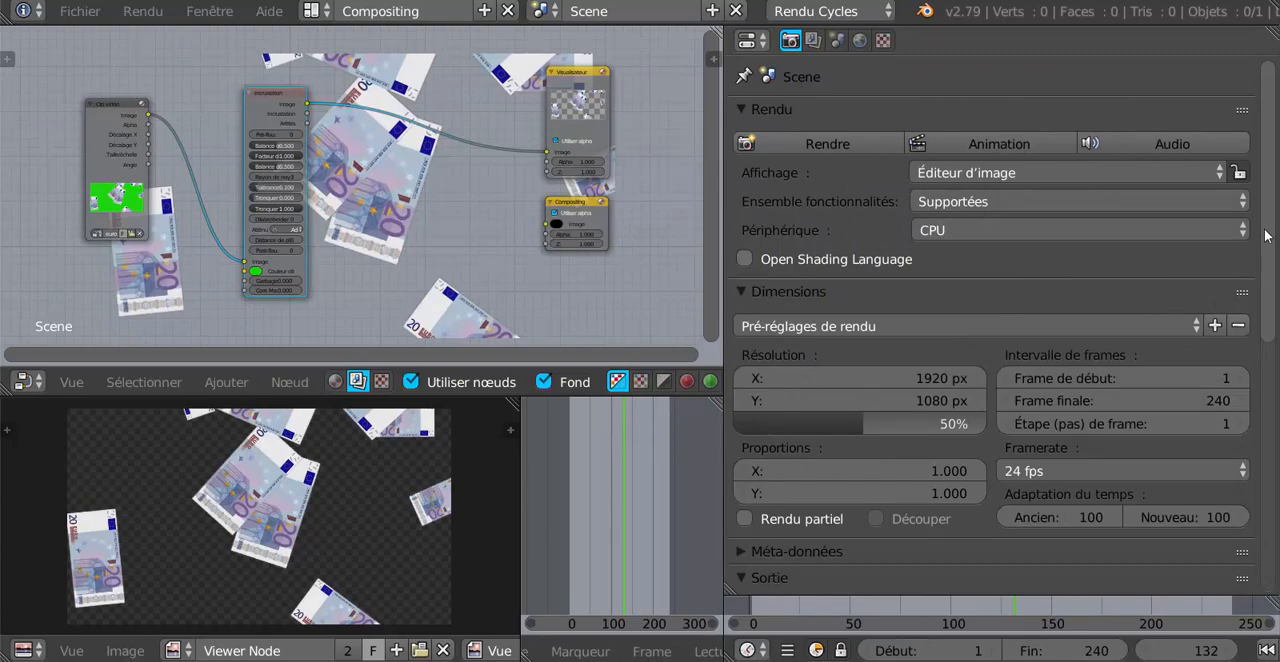
Enter euros as the output name in the Sortie settings.
left_click_drag(1267, 236, 1268, 156)
scroll(850, 341, "down", 8)
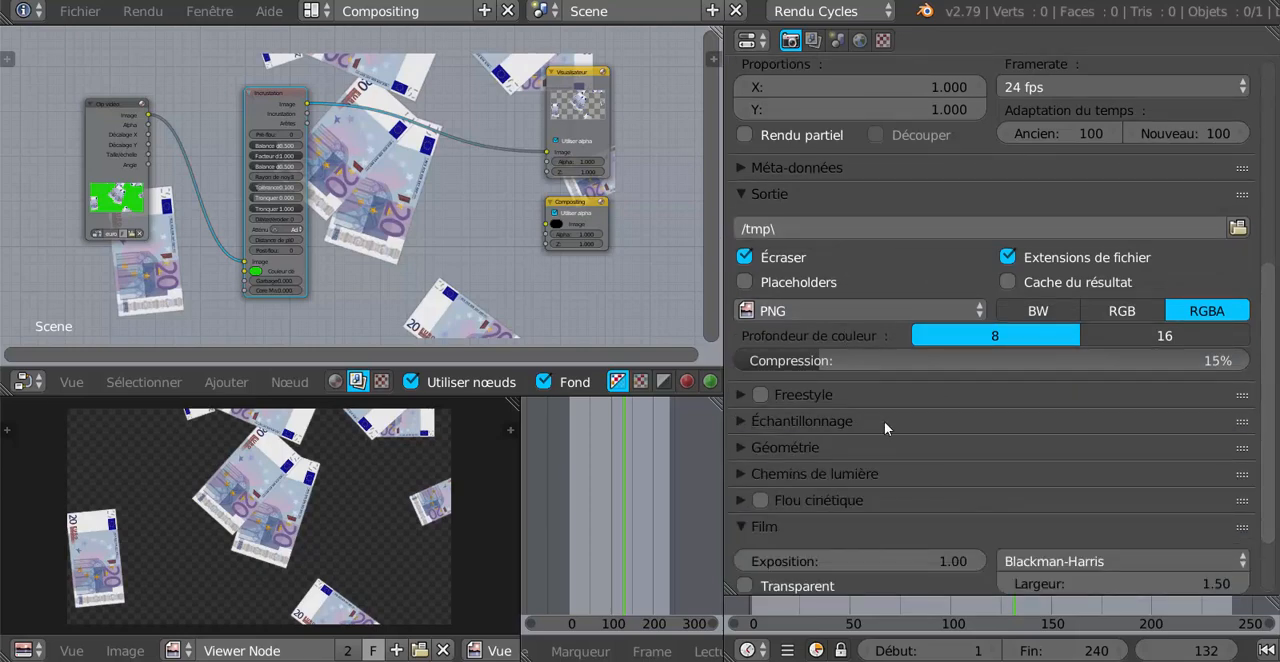
left_click_drag(1274, 347, 1278, 270)
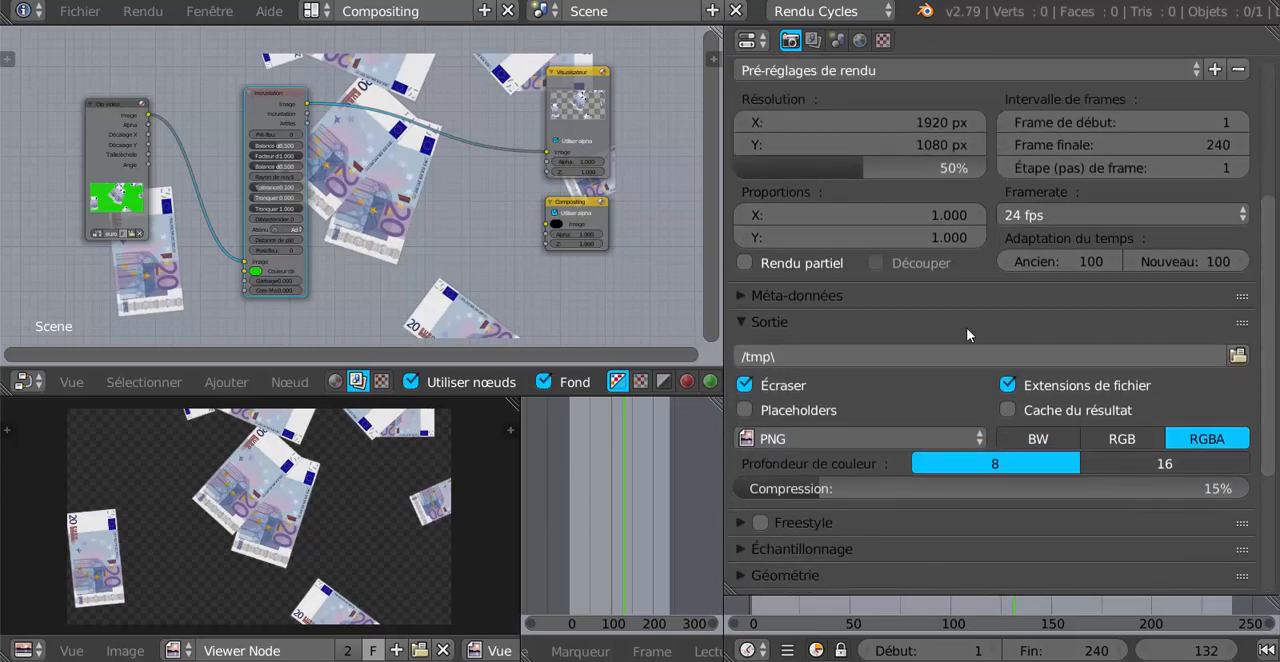
left_click(838, 337)
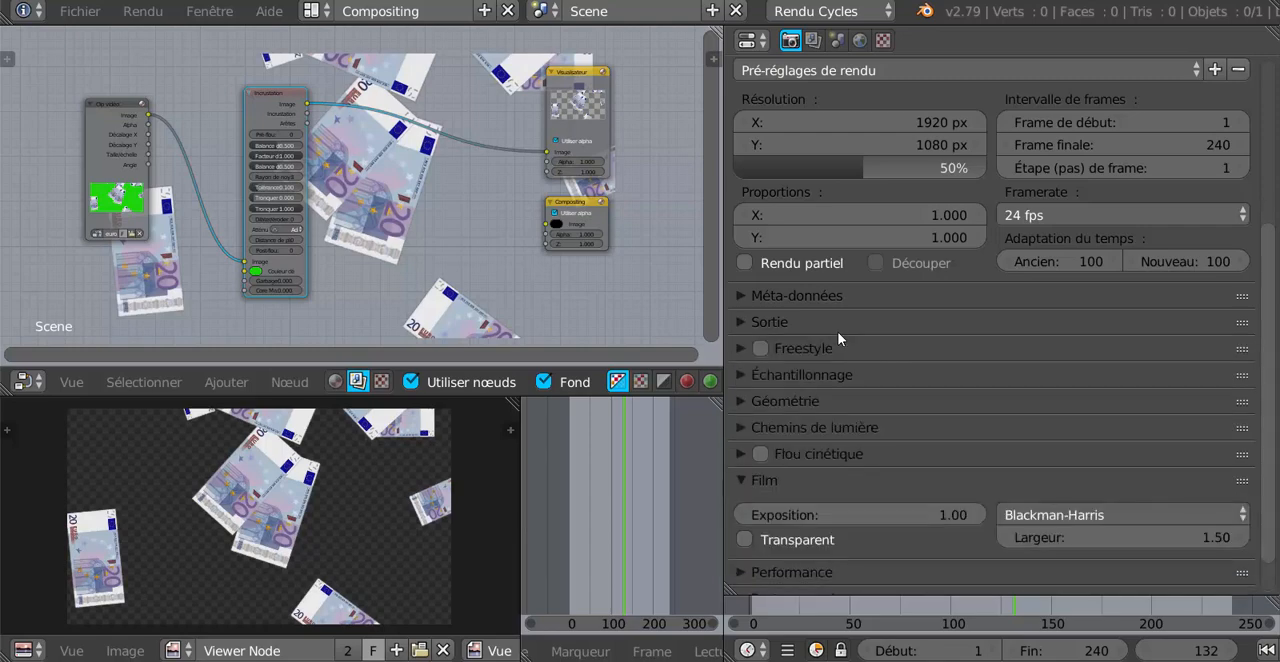
left_click(742, 328)
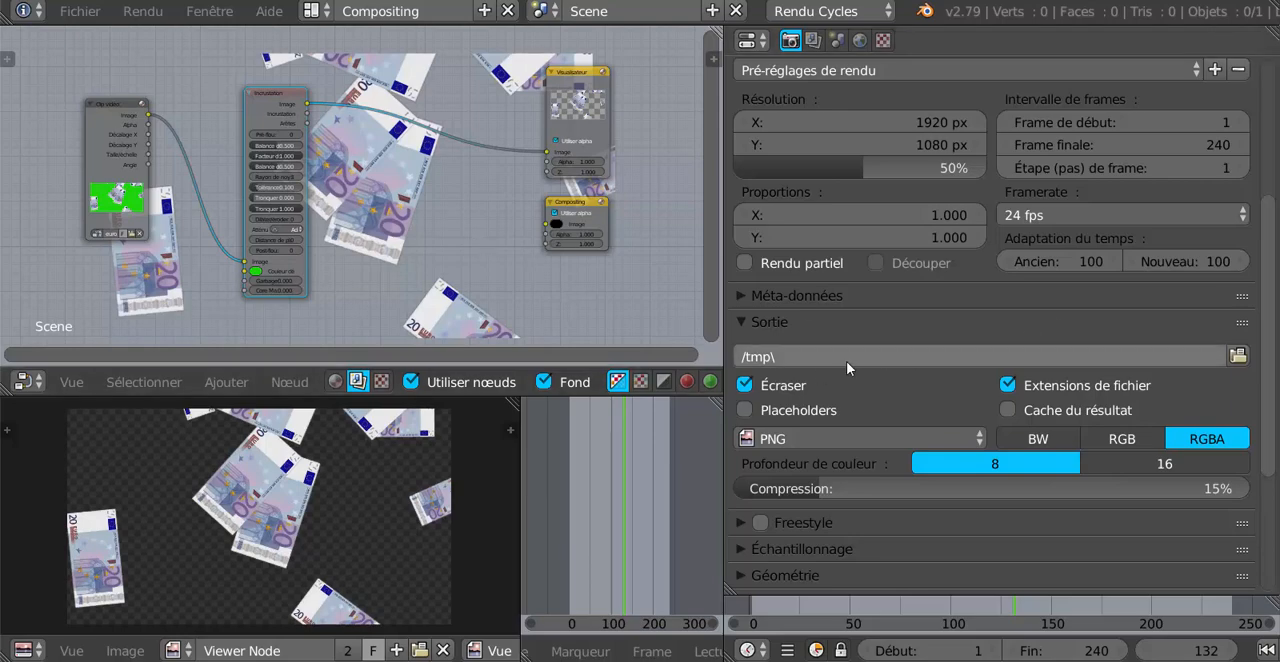
left_click(790, 358)
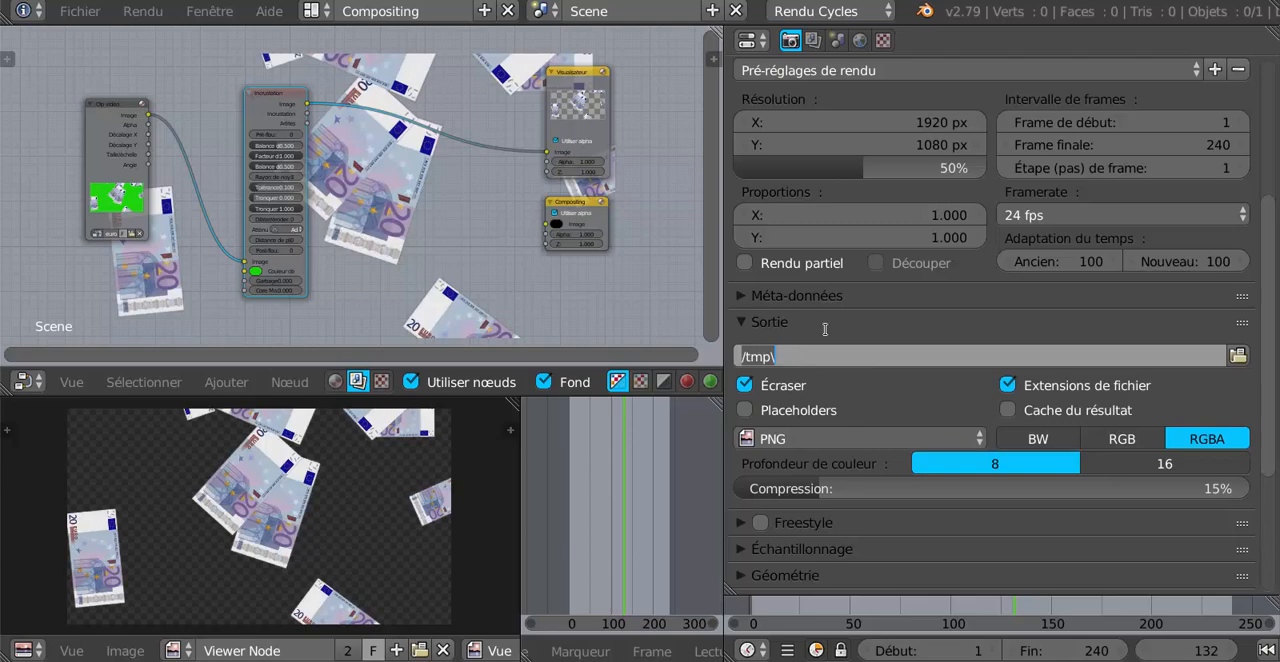
type("euro")
type("s")
Choose the desktop (Bureau) as the output folder for the euros file and accept the path.
left_click(1238, 355)
left_click(1238, 355)
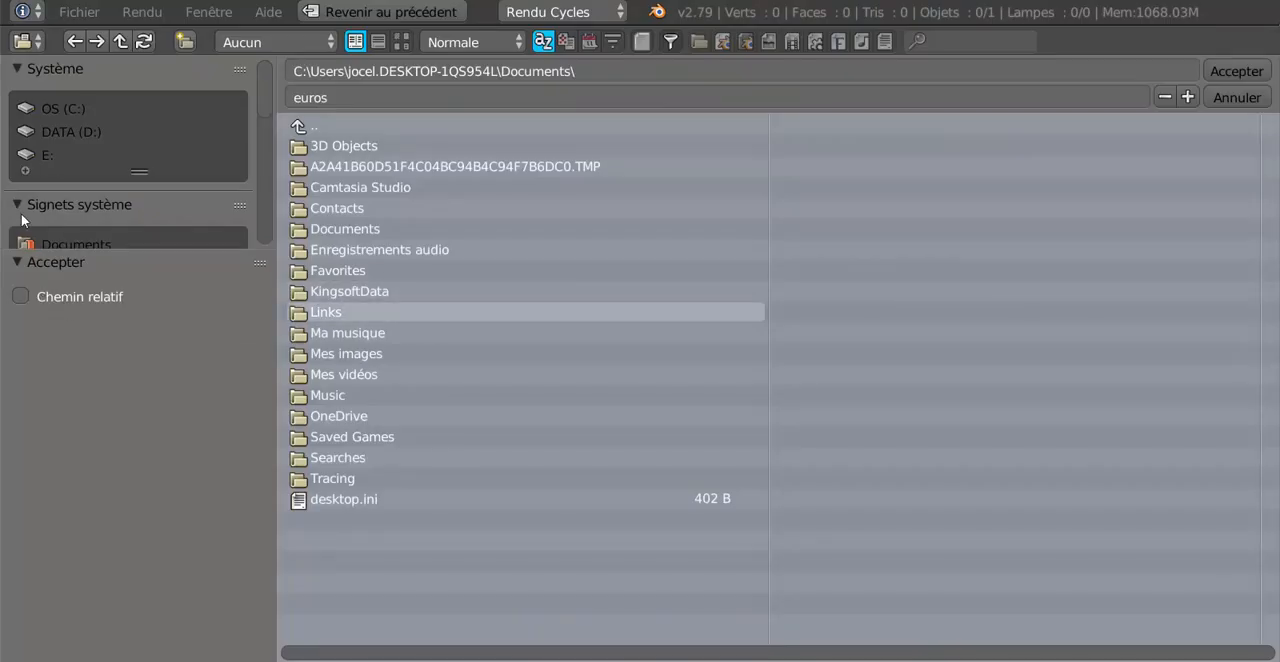
scroll(21, 213, "down", 4)
left_click(76, 110)
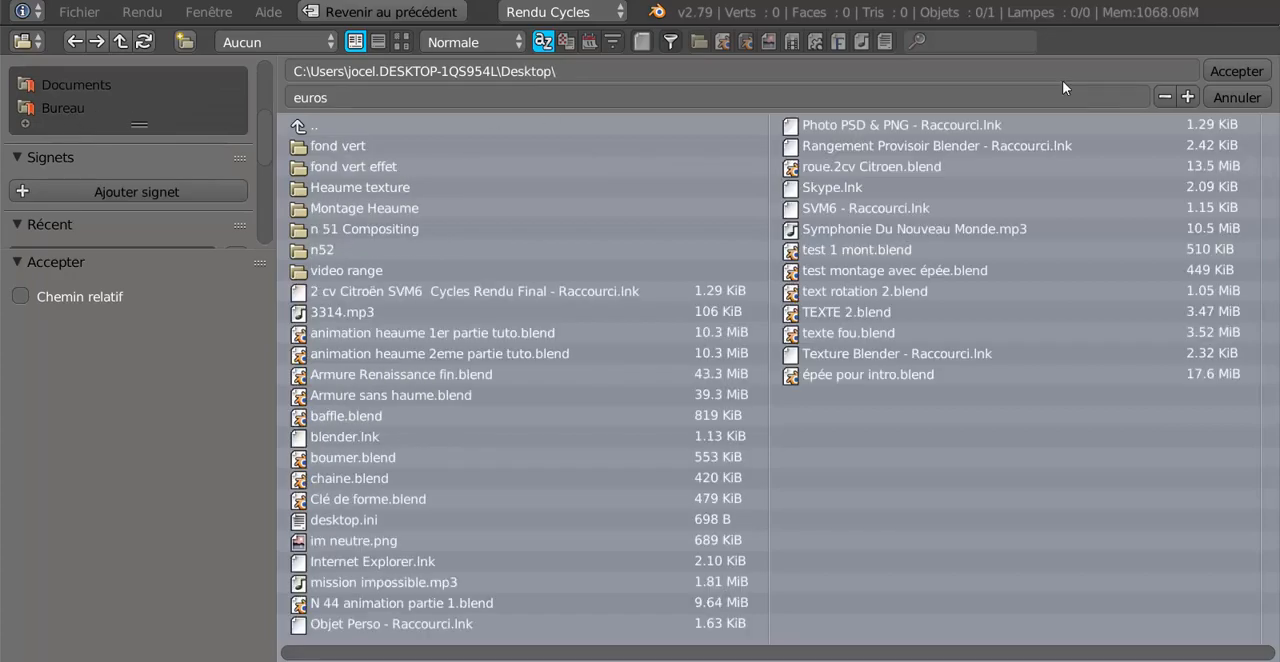
left_click(1236, 71)
Set the output file format to Vidéo FFmpeg.
scroll(1046, 311, "down", 3)
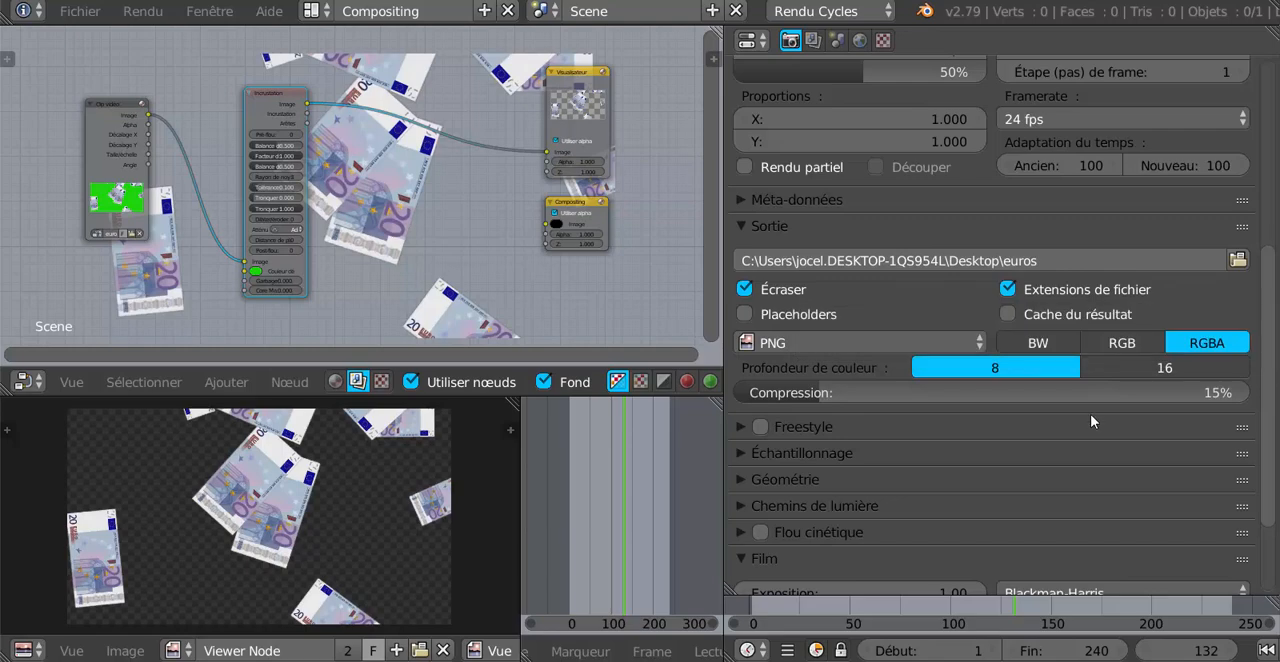
scroll(1089, 414, "down", 1)
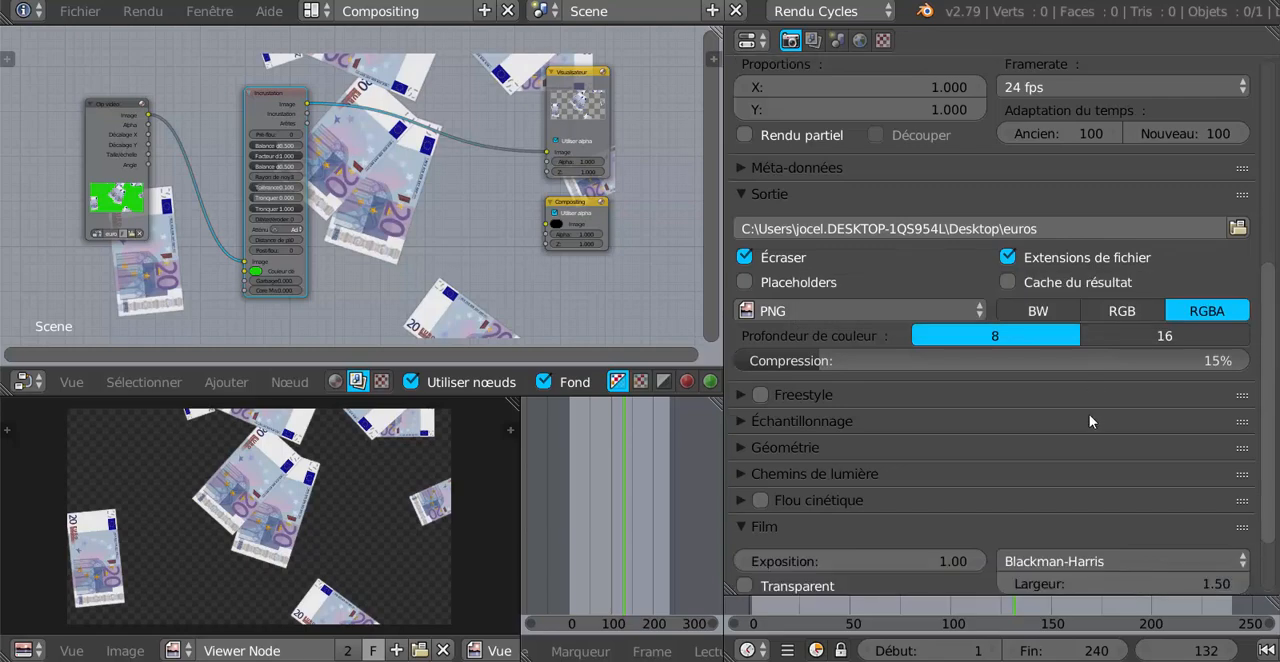
left_click(843, 310)
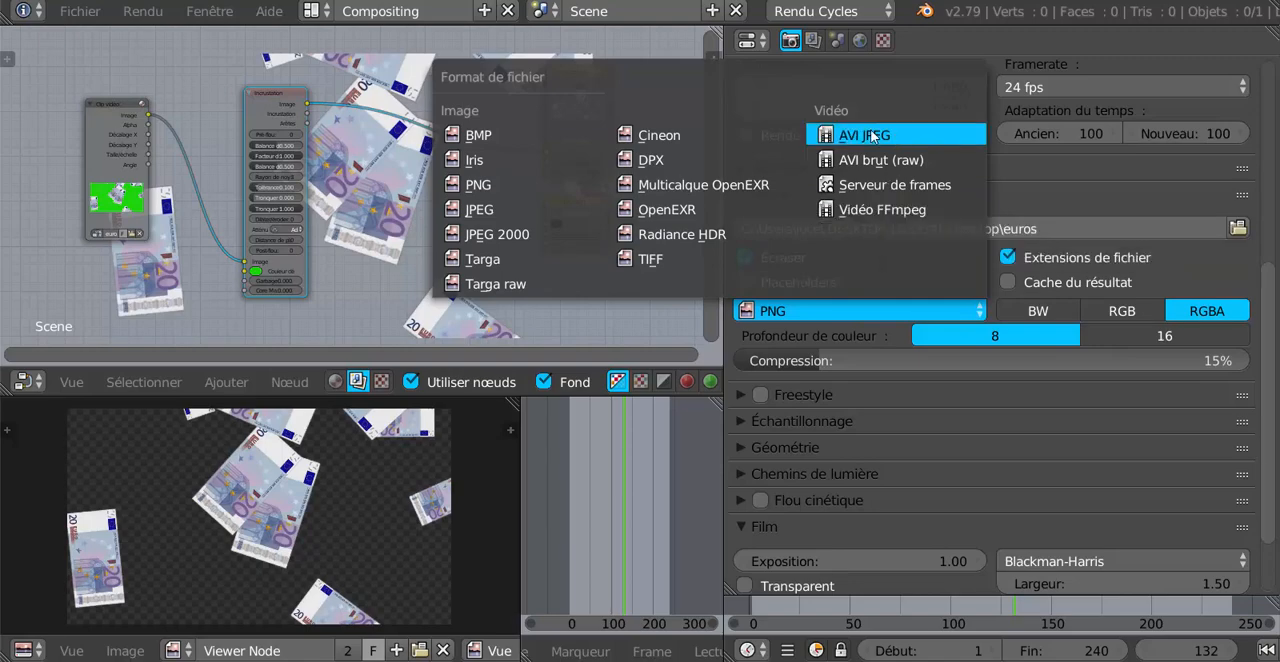
left_click(876, 210)
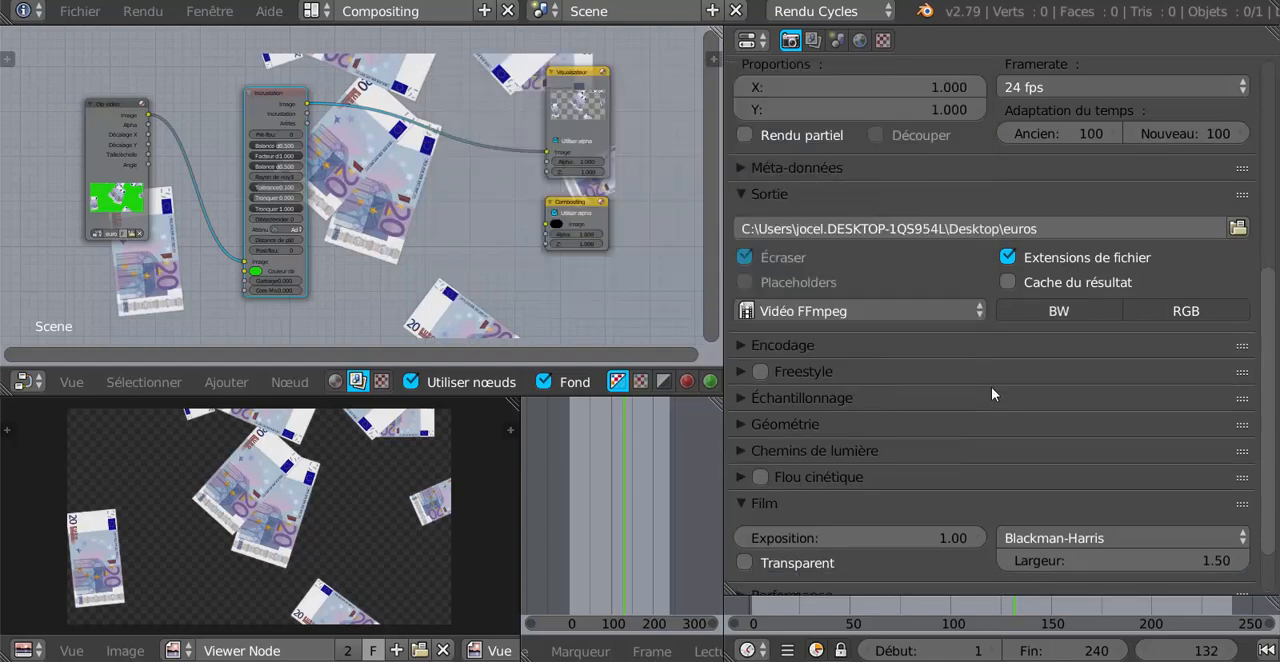
Expand the Encodage settings and set the container (Conteneur) to AVI.
scroll(991, 387, "down", 2)
scroll(991, 387, "up", 1)
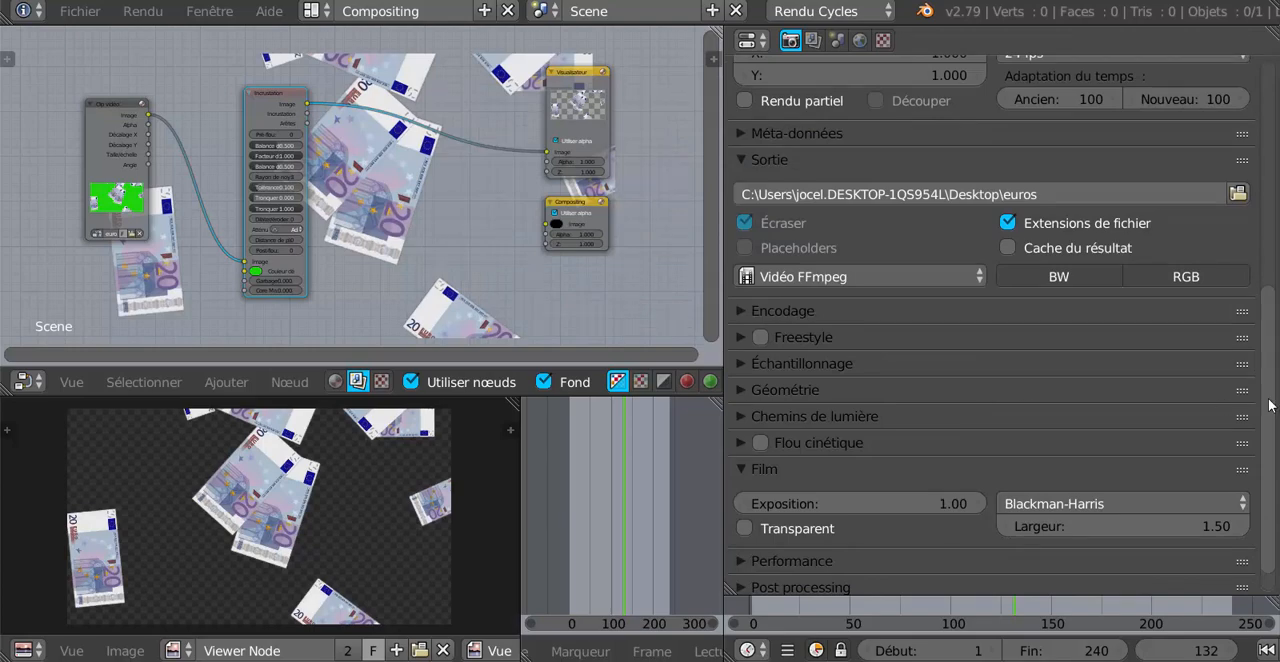
scroll(1272, 405, "up", 2)
scroll(1272, 400, "down", 2)
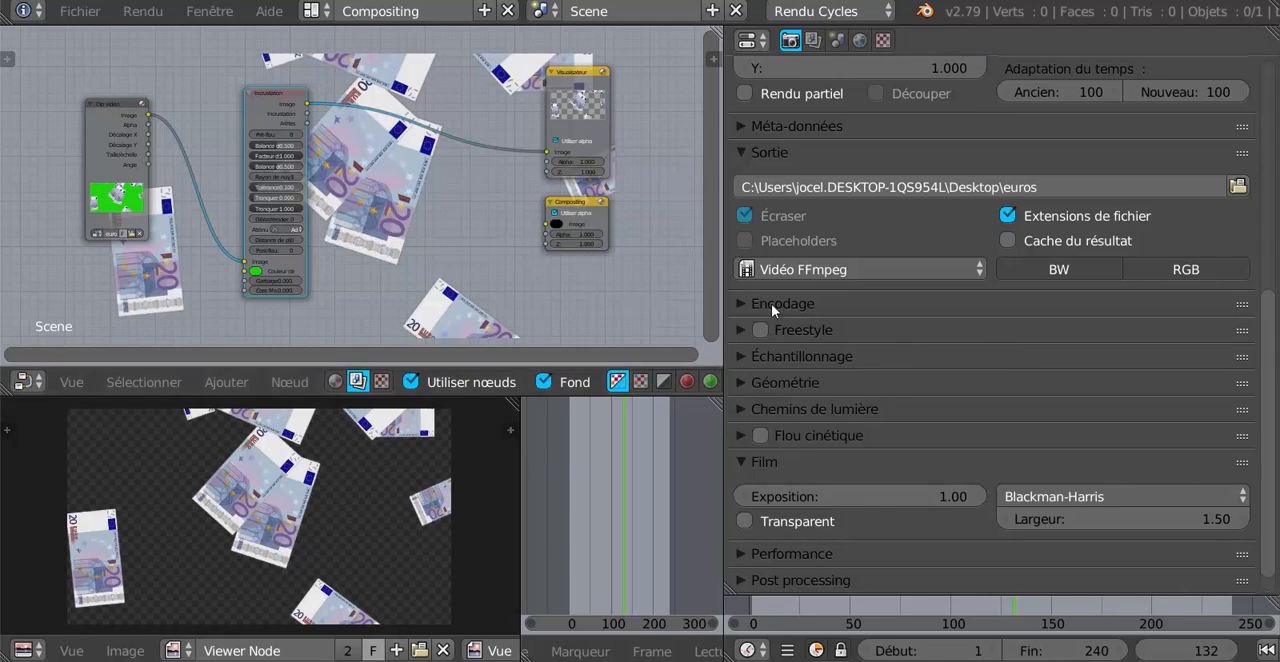
left_click(739, 303)
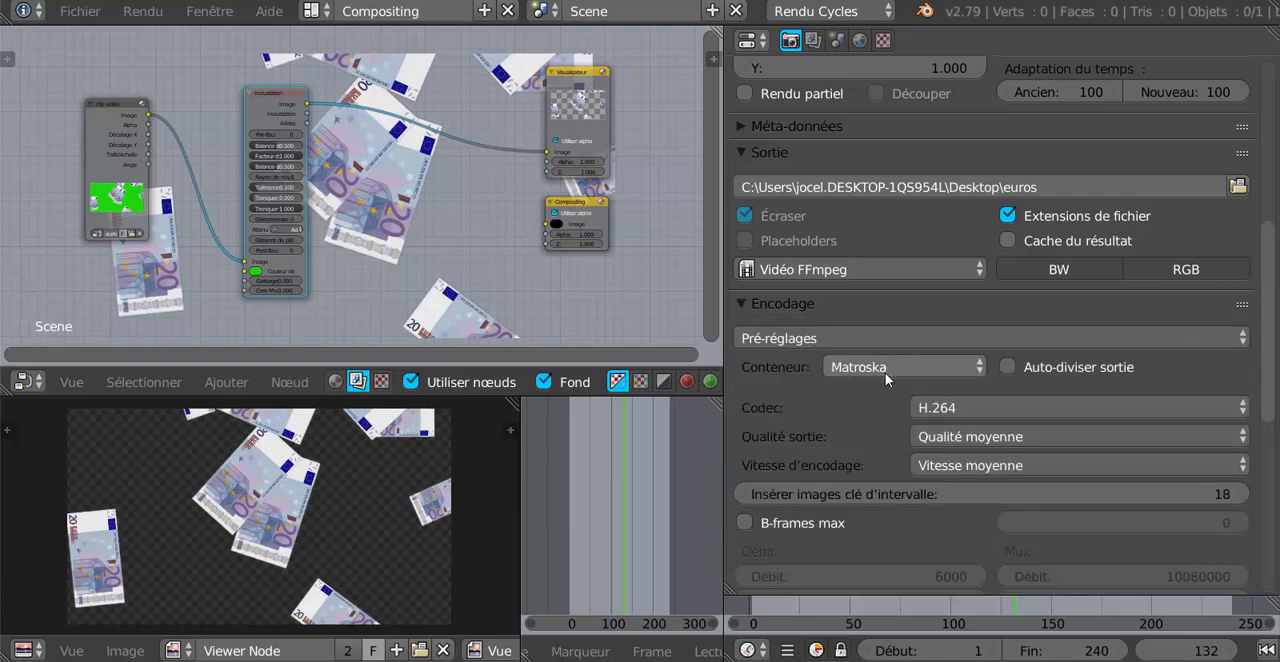
left_click(959, 368)
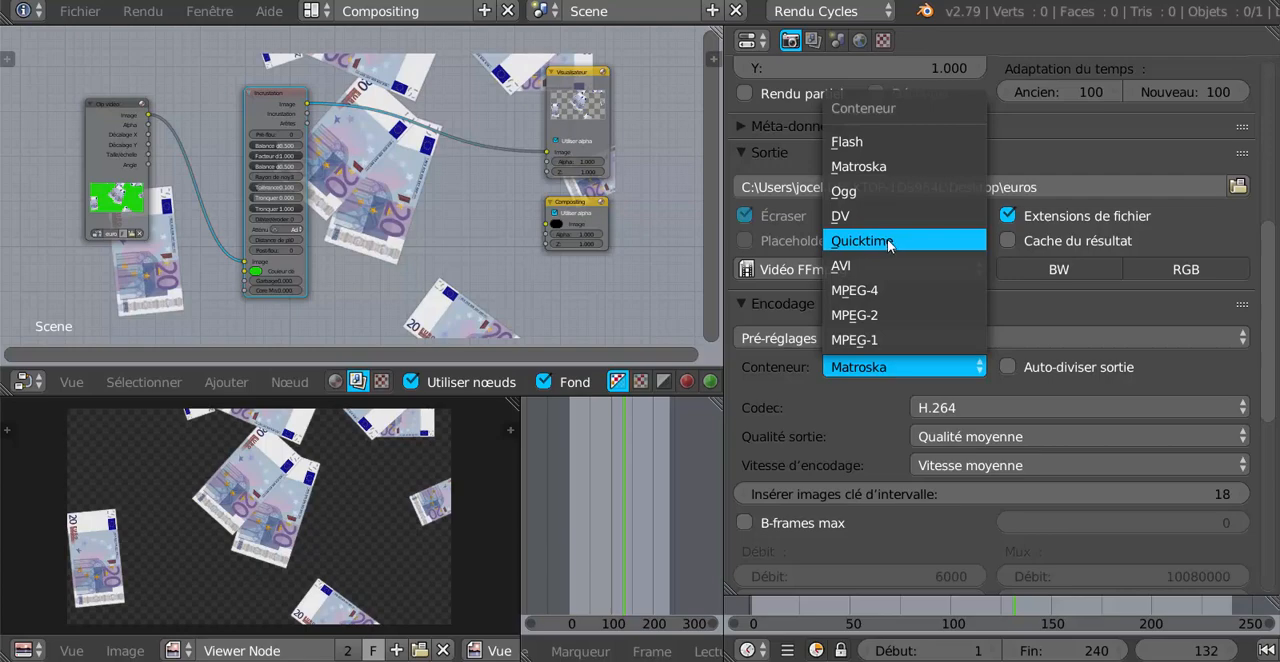
key("Escape")
left_click(865, 370)
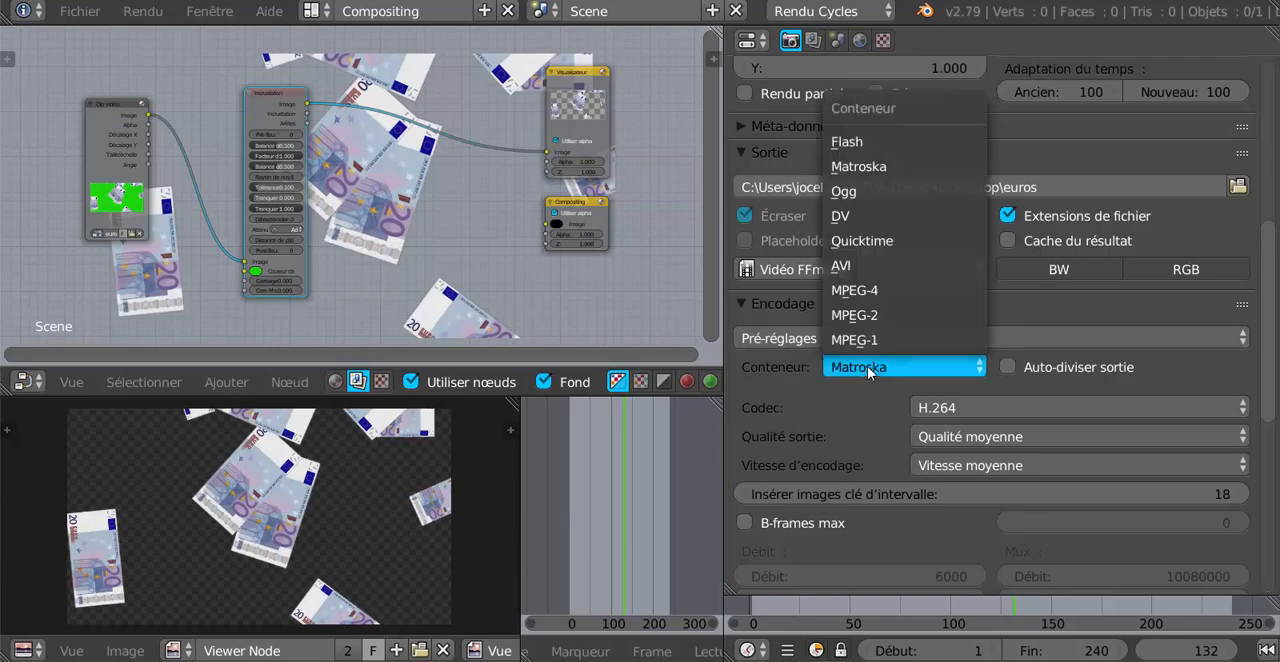
left_click(845, 266)
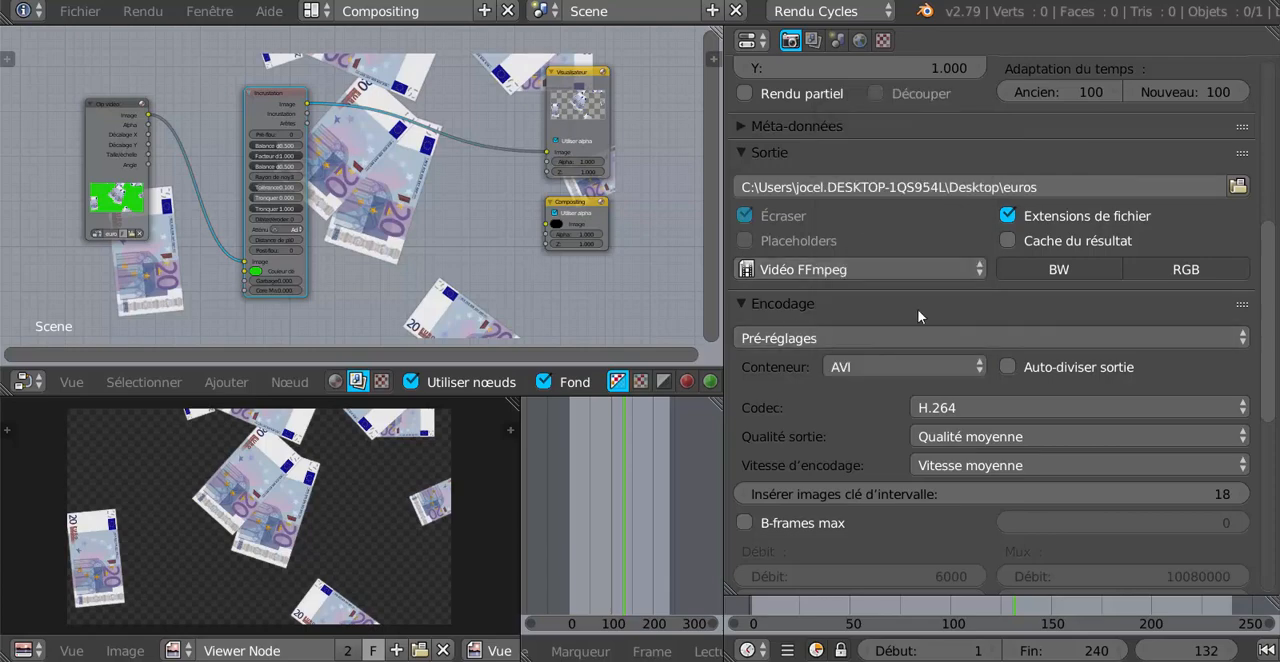
Set the video codec to Codec vidéo FFmpeg #1 in the Encodage settings.
left_click_drag(1269, 314, 1275, 273)
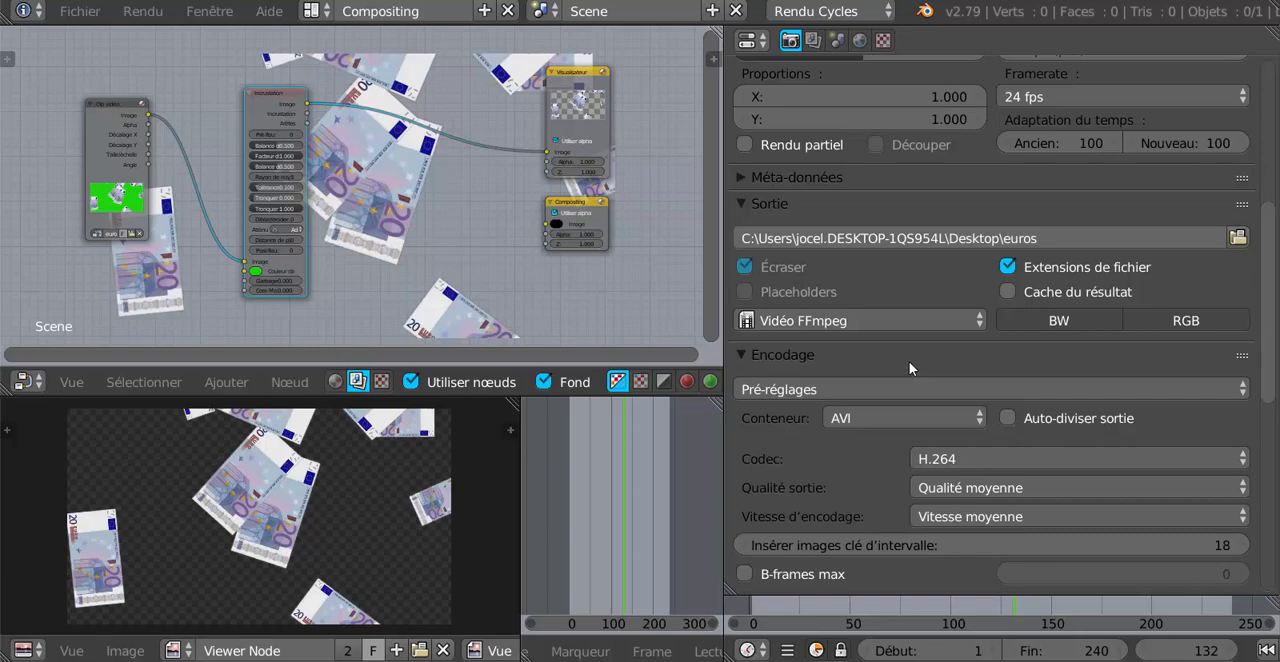
scroll(1275, 298, "down", 1)
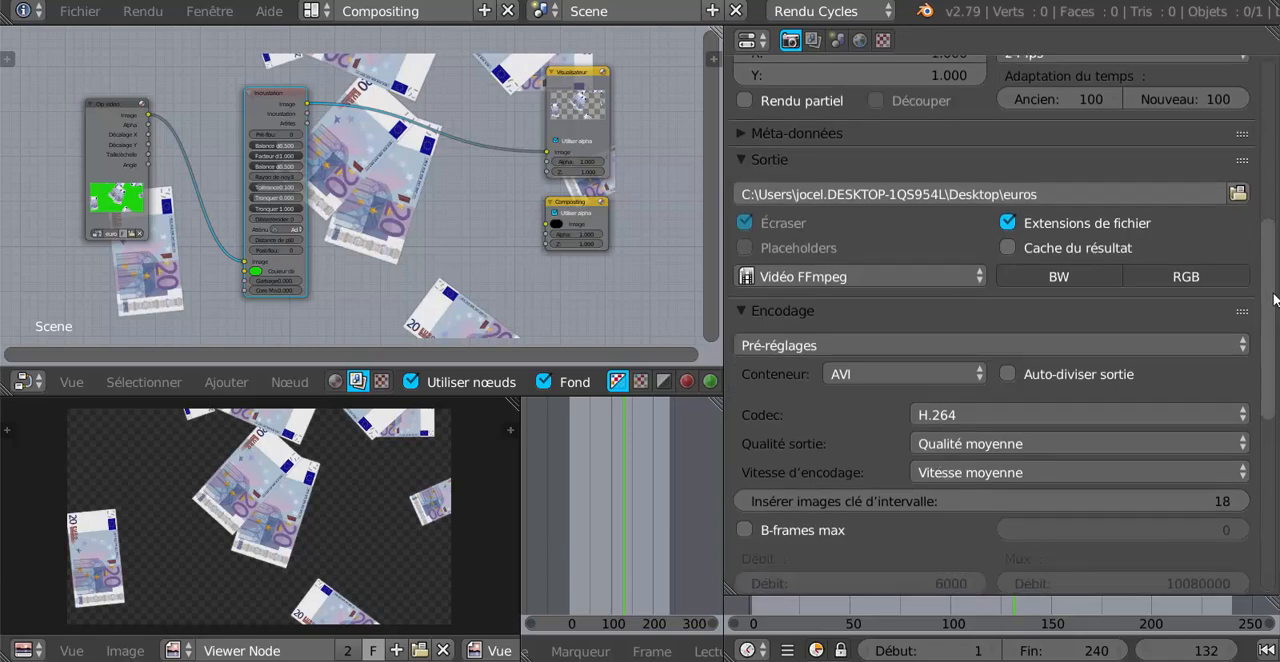
scroll(1275, 298, "down", 1)
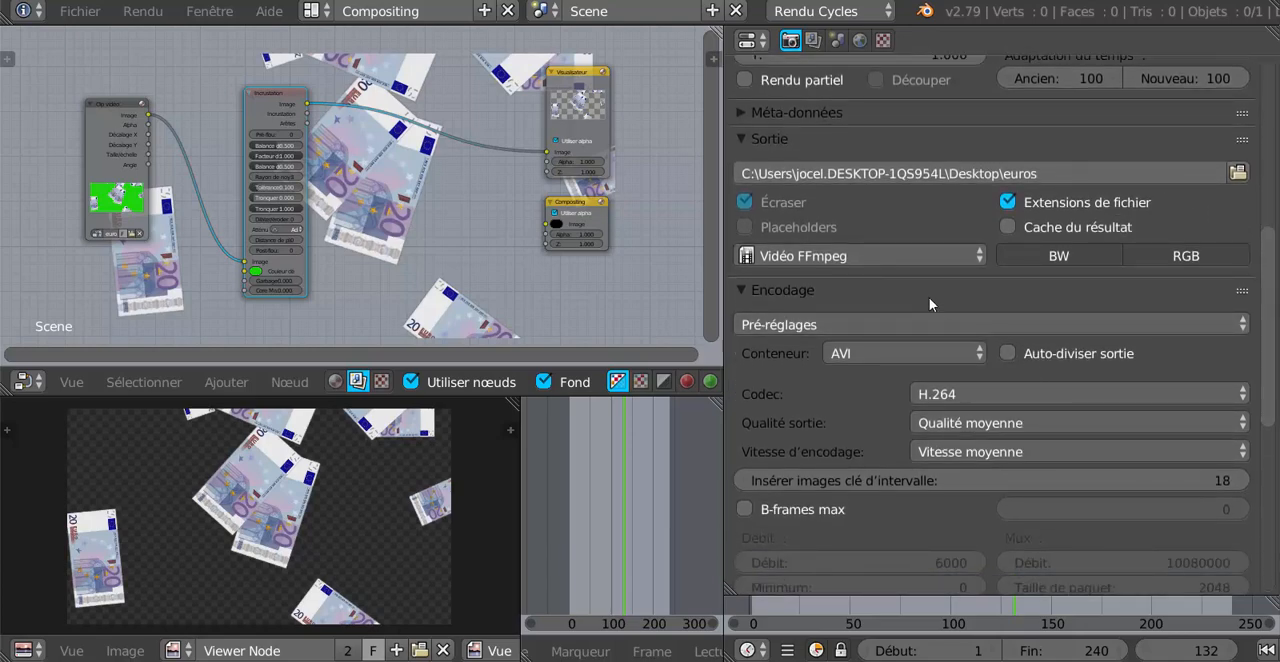
scroll(929, 297, "down", 3)
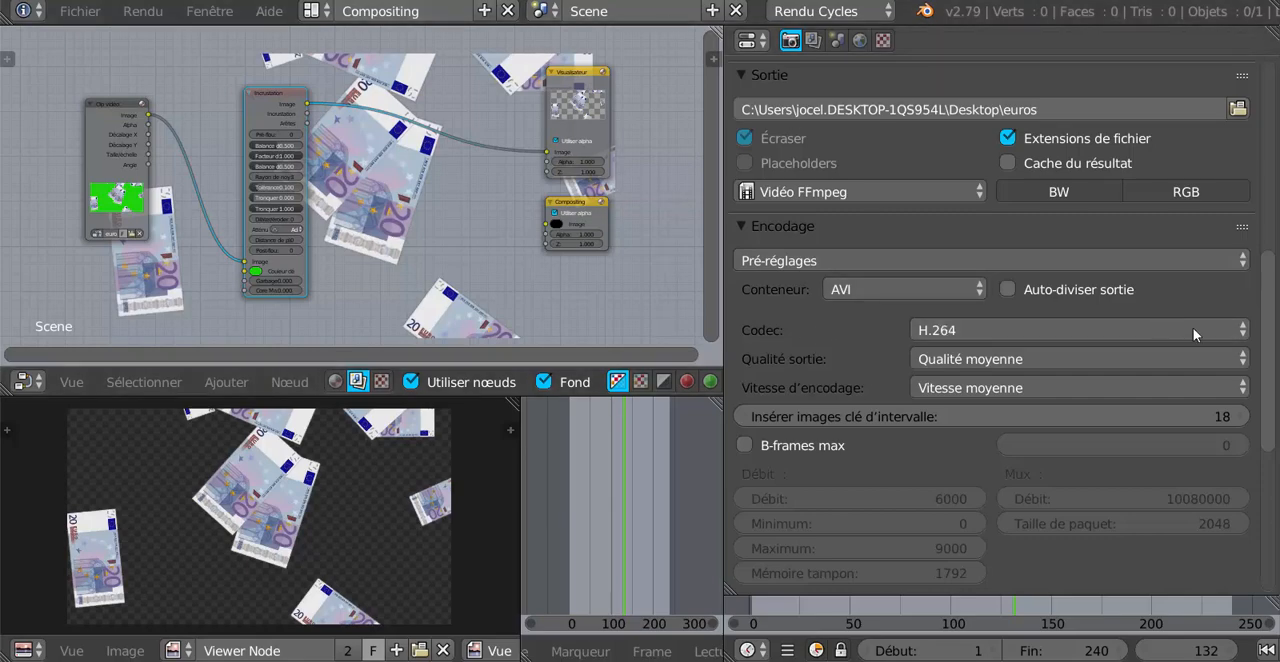
scroll(1150, 350, "down", 2)
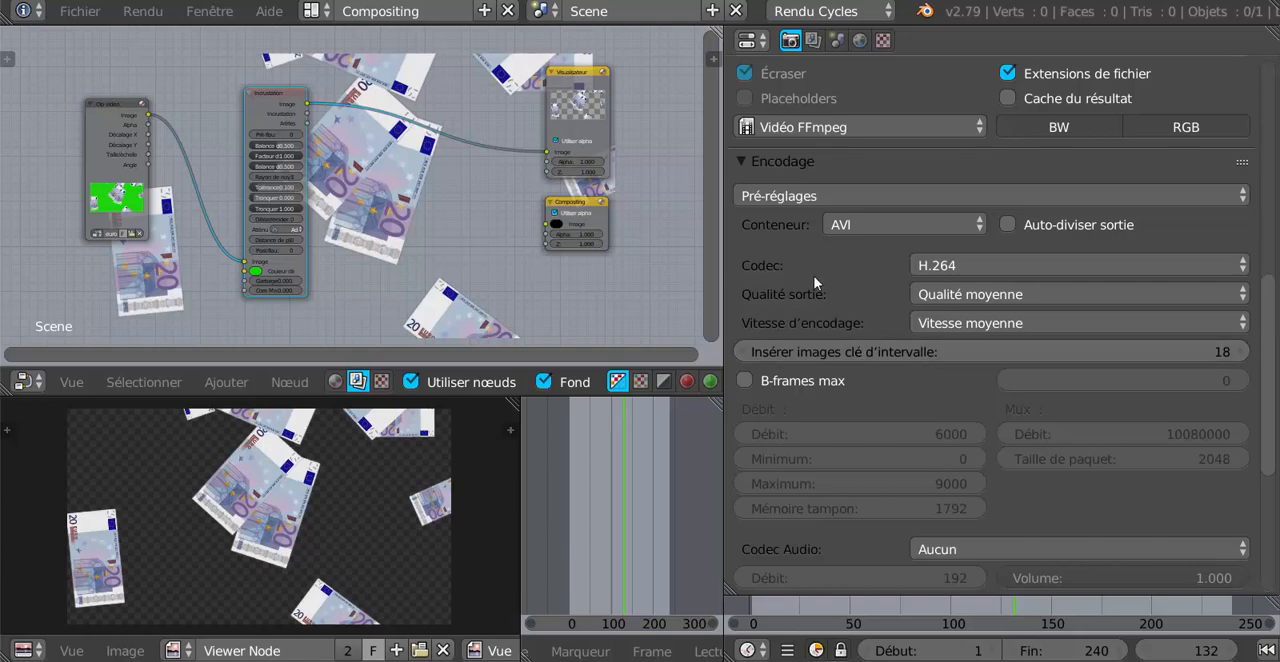
left_click(1028, 267)
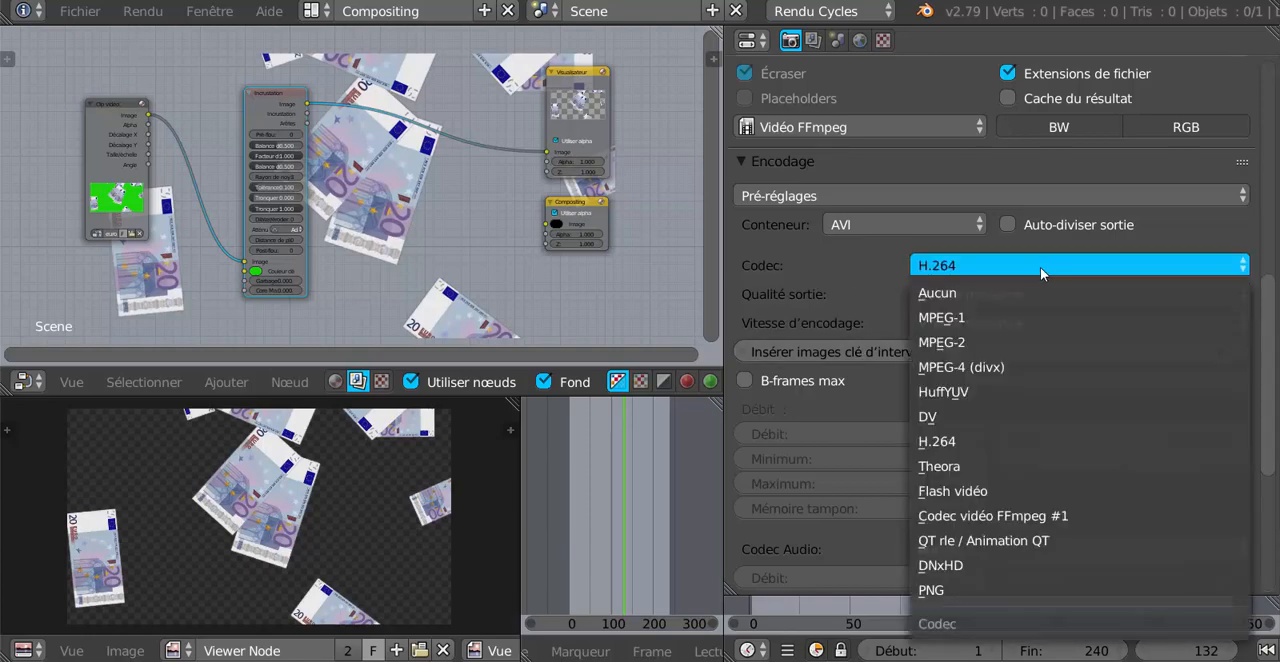
left_click(1005, 518)
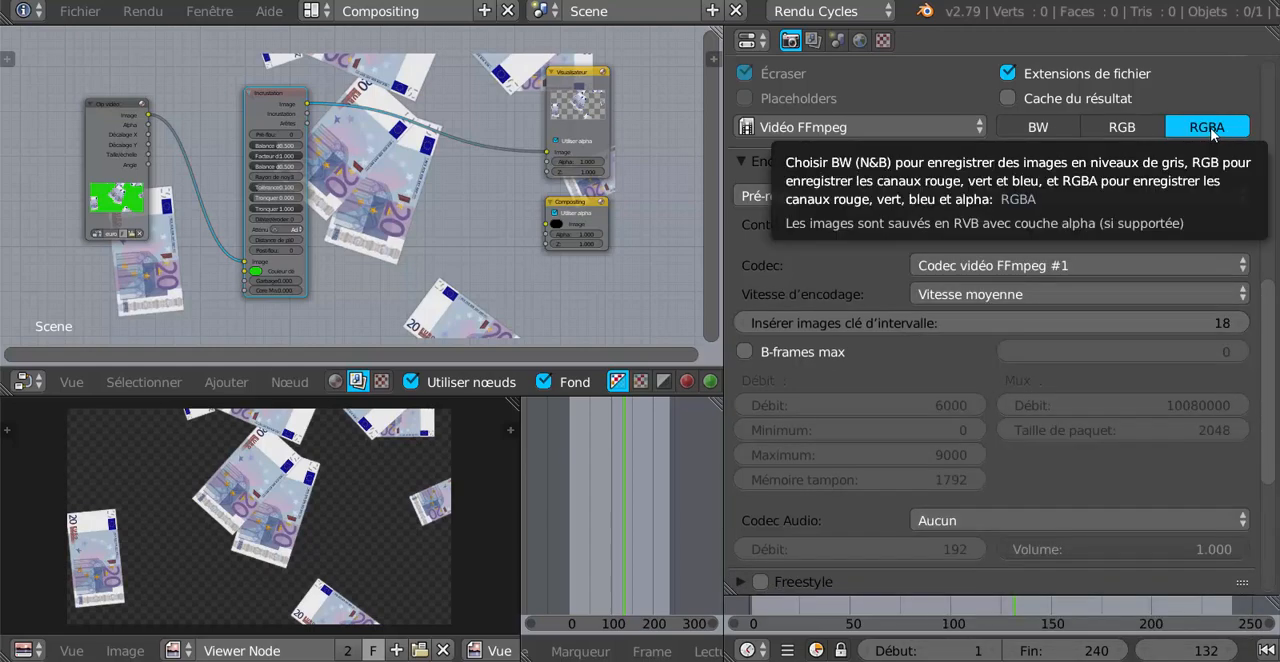
Render the animation with the RGBA AVI output settings and widen the render result view.
scroll(1273, 299, "up", 3)
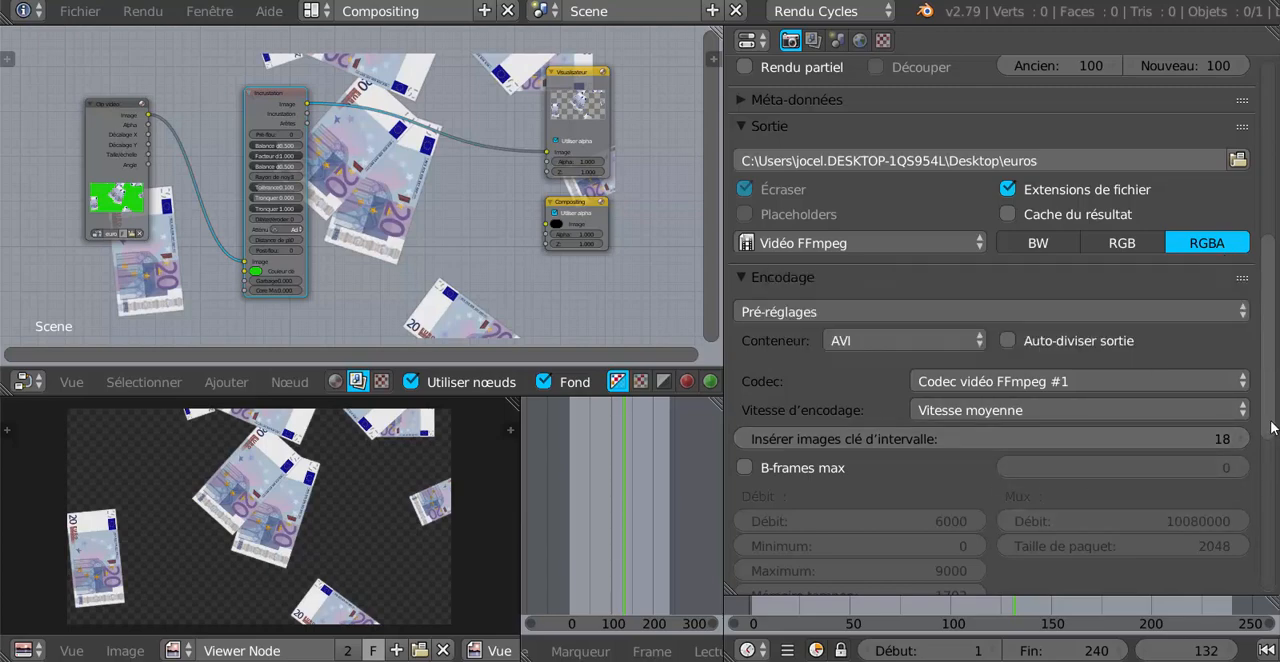
mouse_move(1265, 321)
left_mouse_down()
mouse_move(1275, 480)
mouse_move(1278, 245)
left_mouse_up()
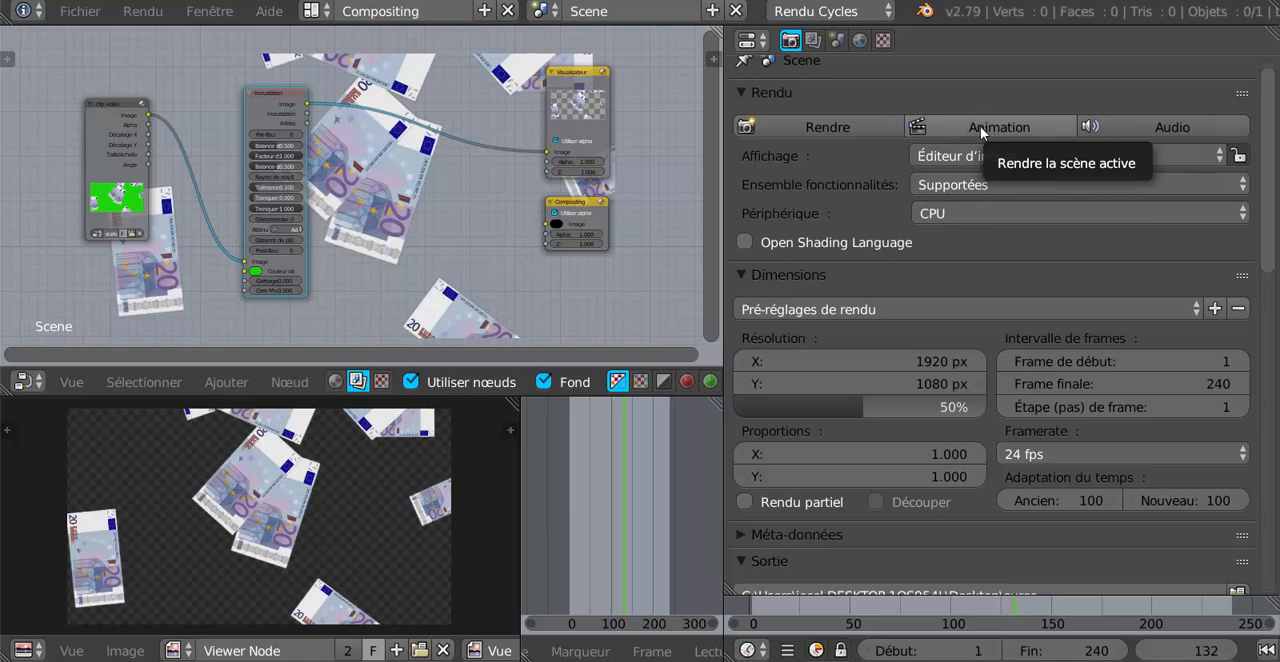
left_click(318, 14)
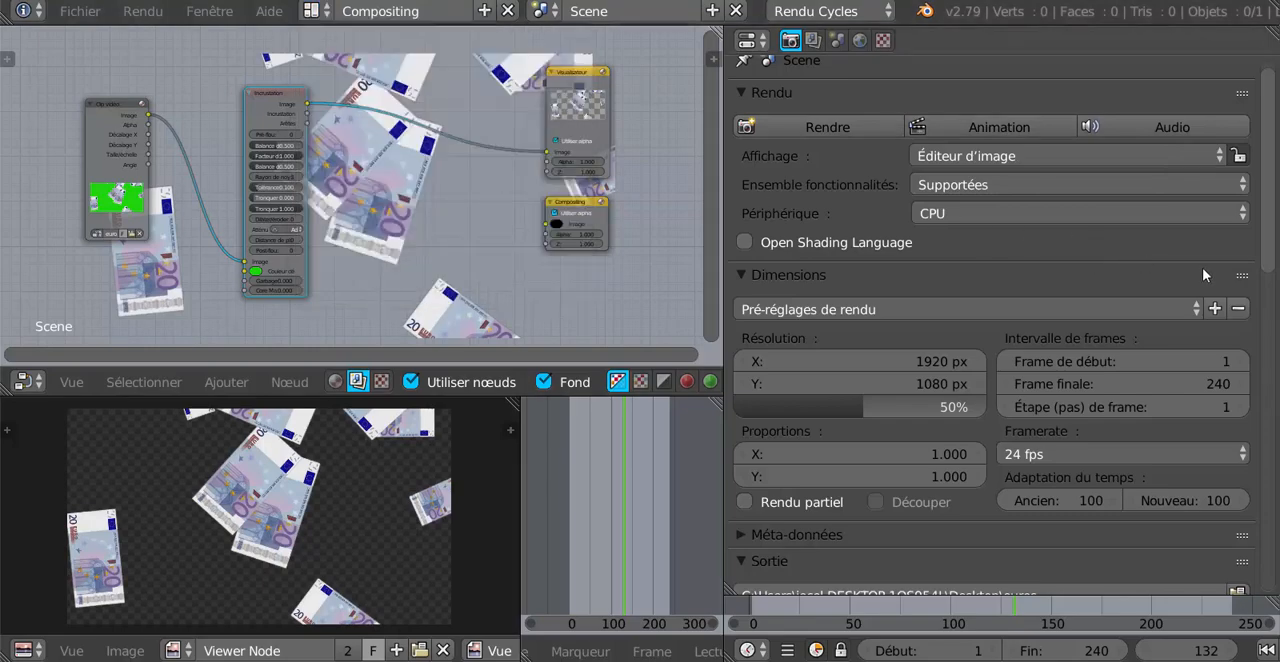
scroll(1275, 248, "up", 1)
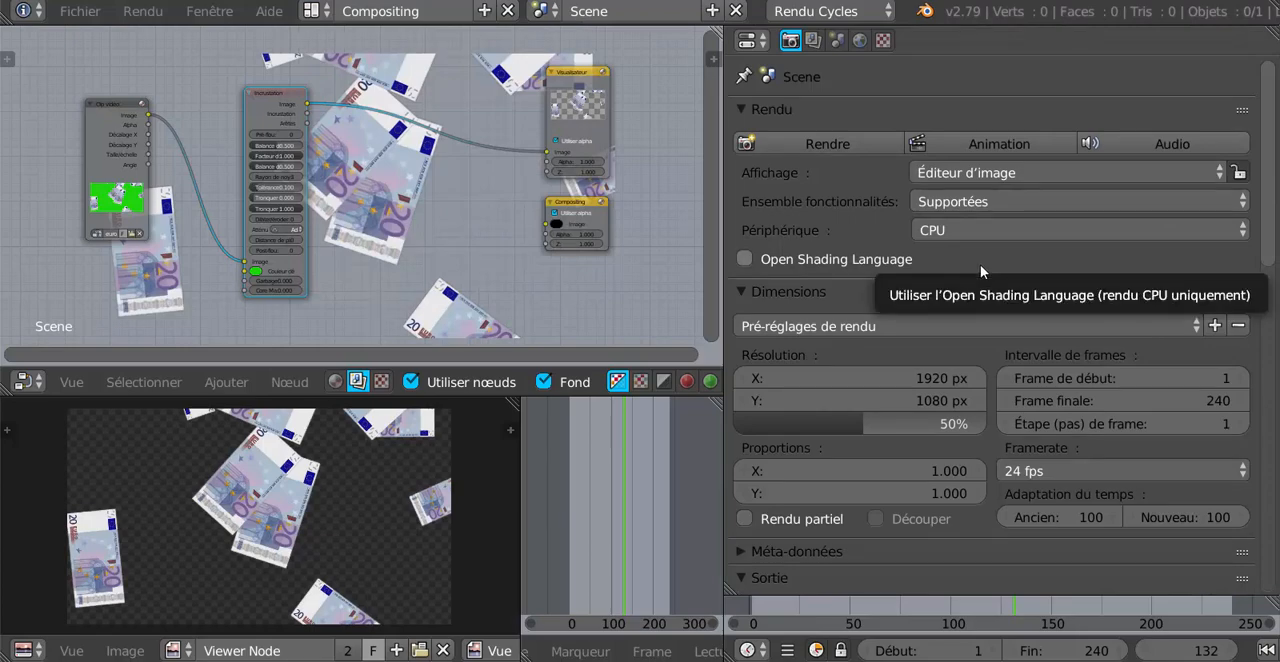
left_click(988, 146)
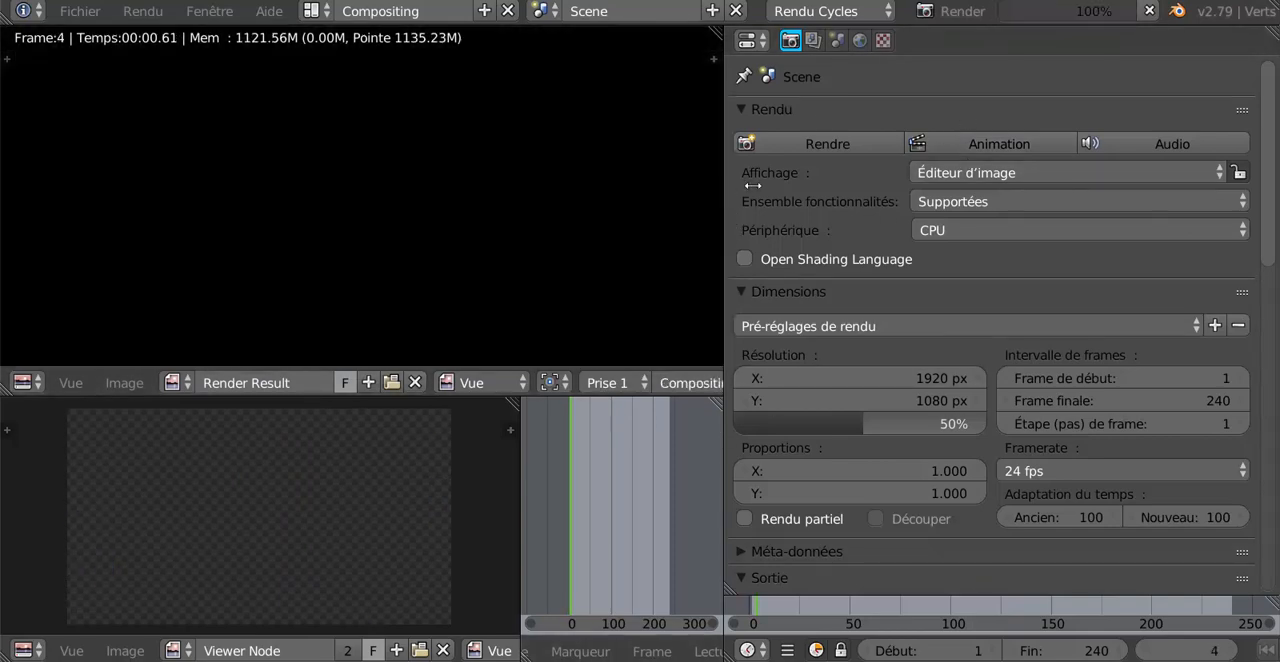
left_click_drag(752, 185, 846, 178)
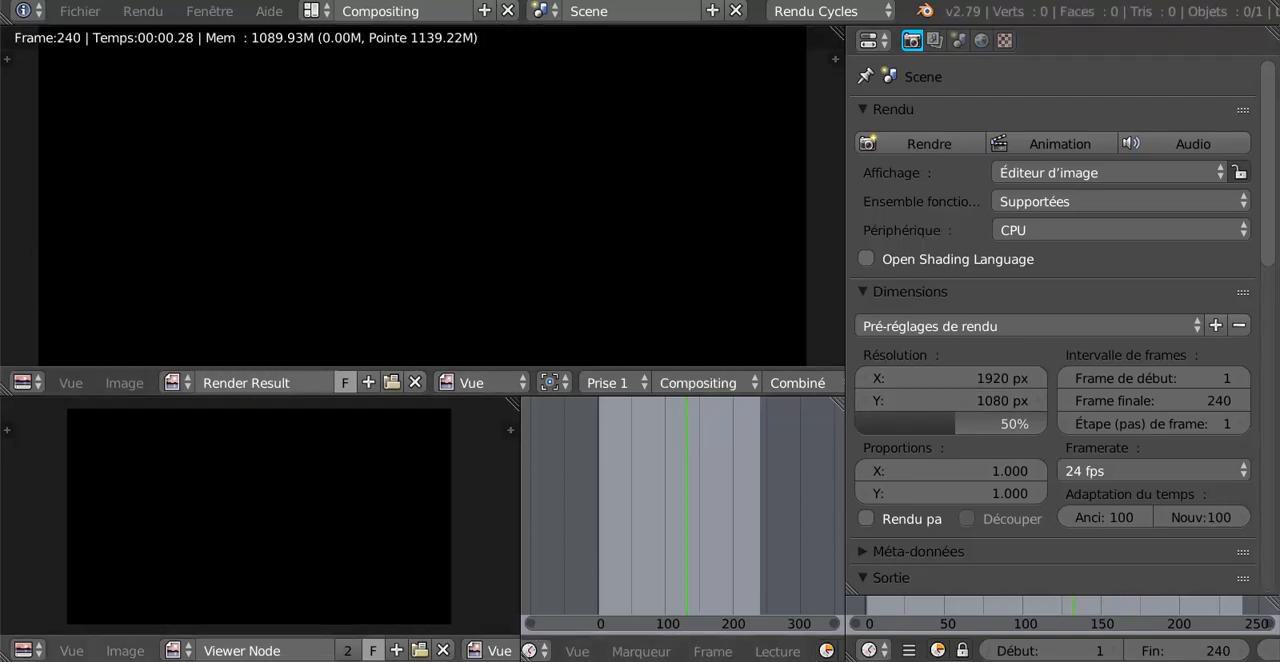
Switch to the other Blender window and set its screen layout to Video Editing.
mouse_move(490, 661)
left_click(566, 604)
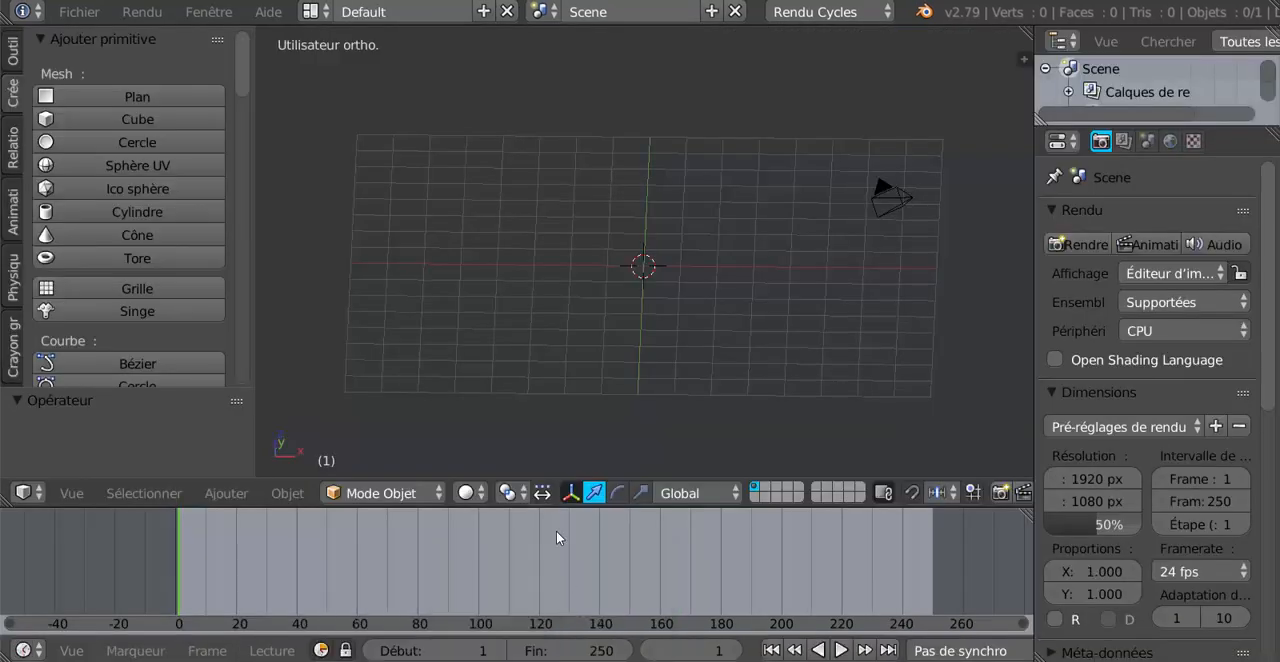
left_click(312, 12)
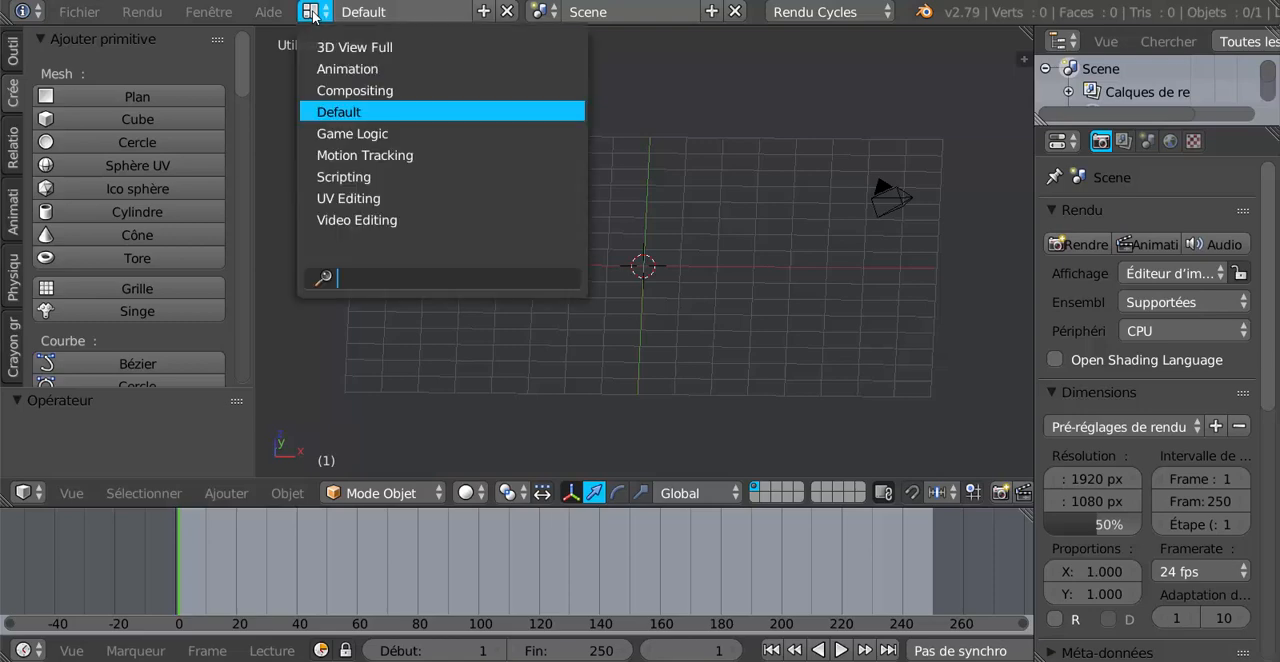
left_click(354, 220)
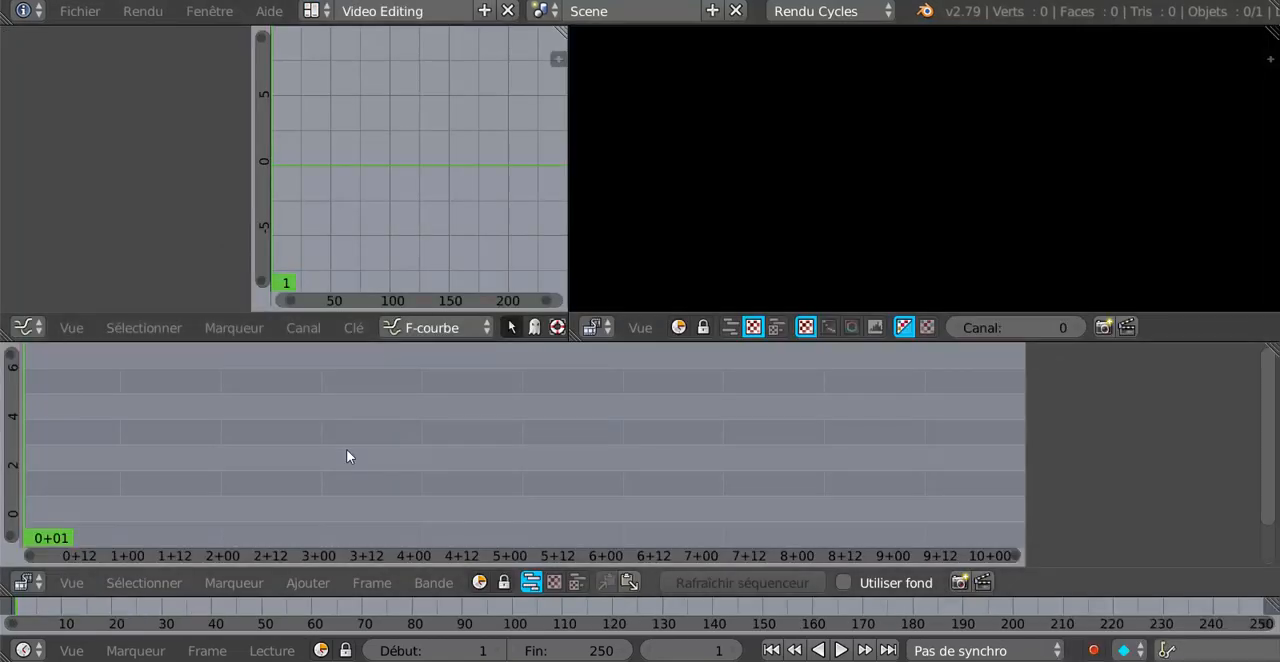
Add the rendered video euros0001-0240.avi from the desktop (Bureau) as a video strip in the sequencer.
left_click(304, 585)
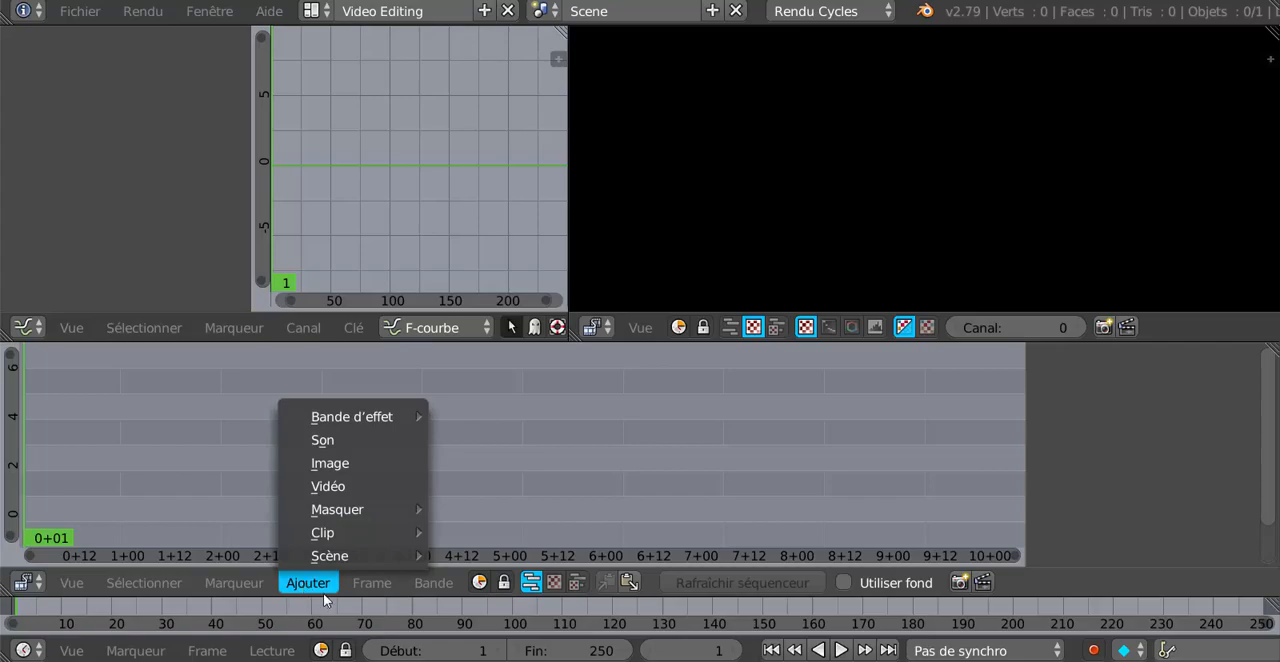
left_click(327, 486)
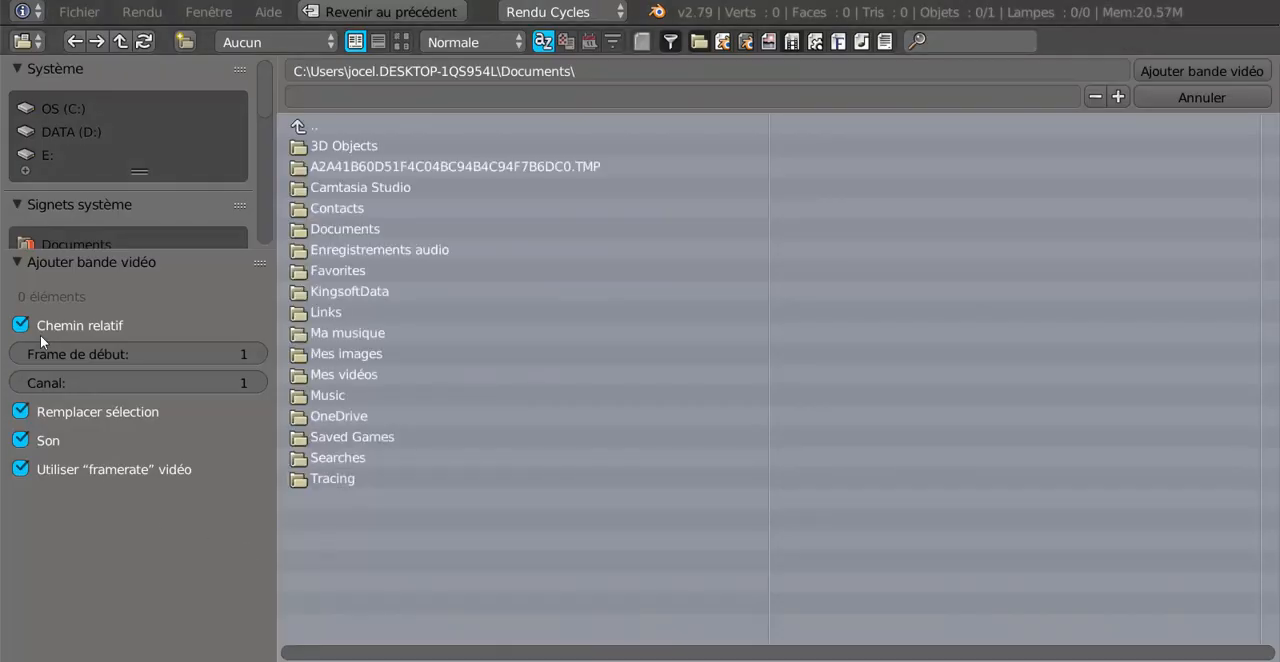
scroll(103, 151, "down", 3)
left_click(68, 140)
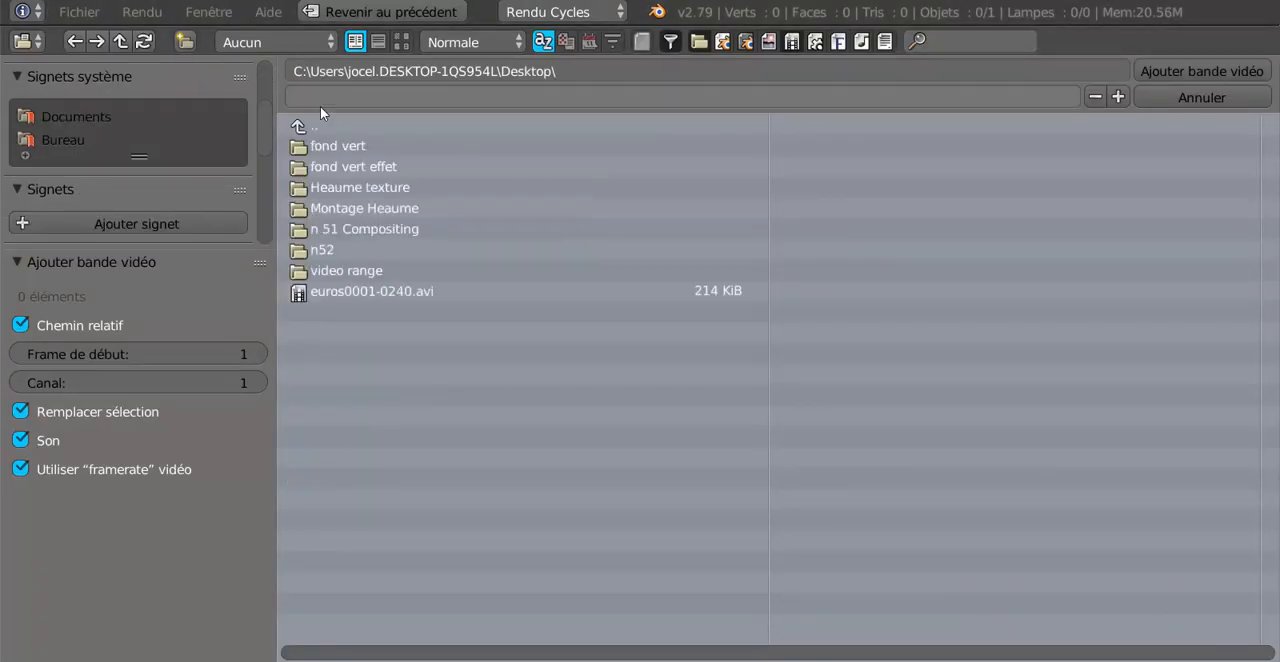
left_click(355, 291)
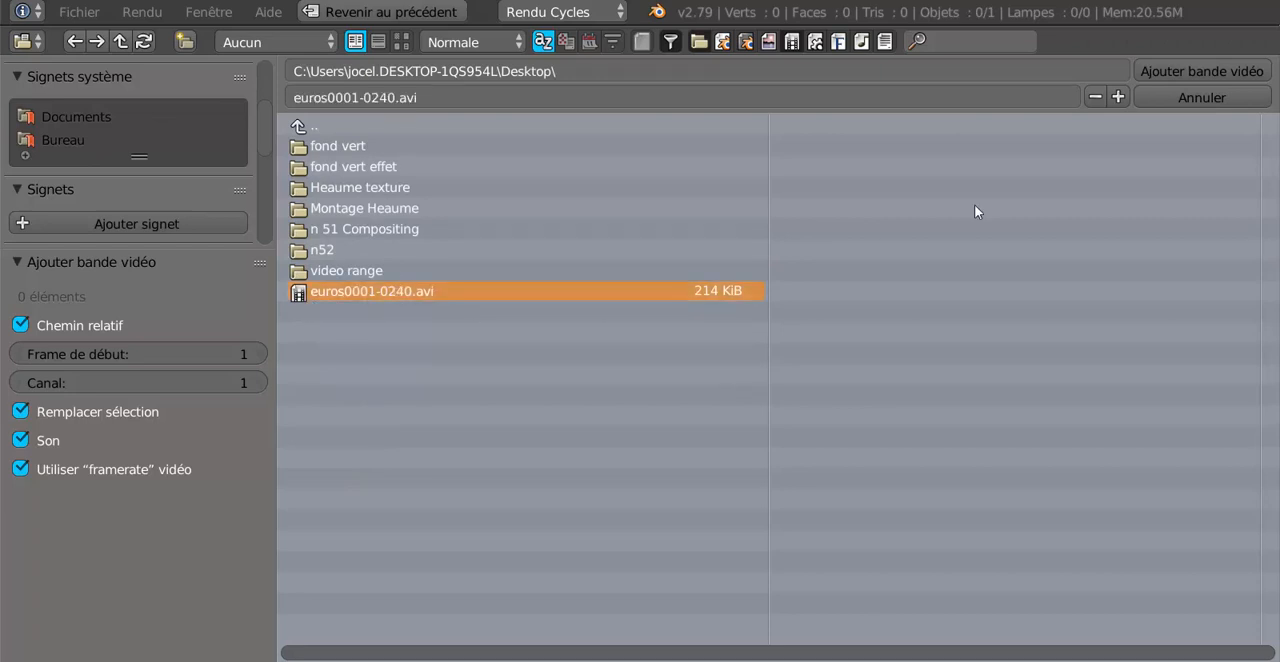
key("Return")
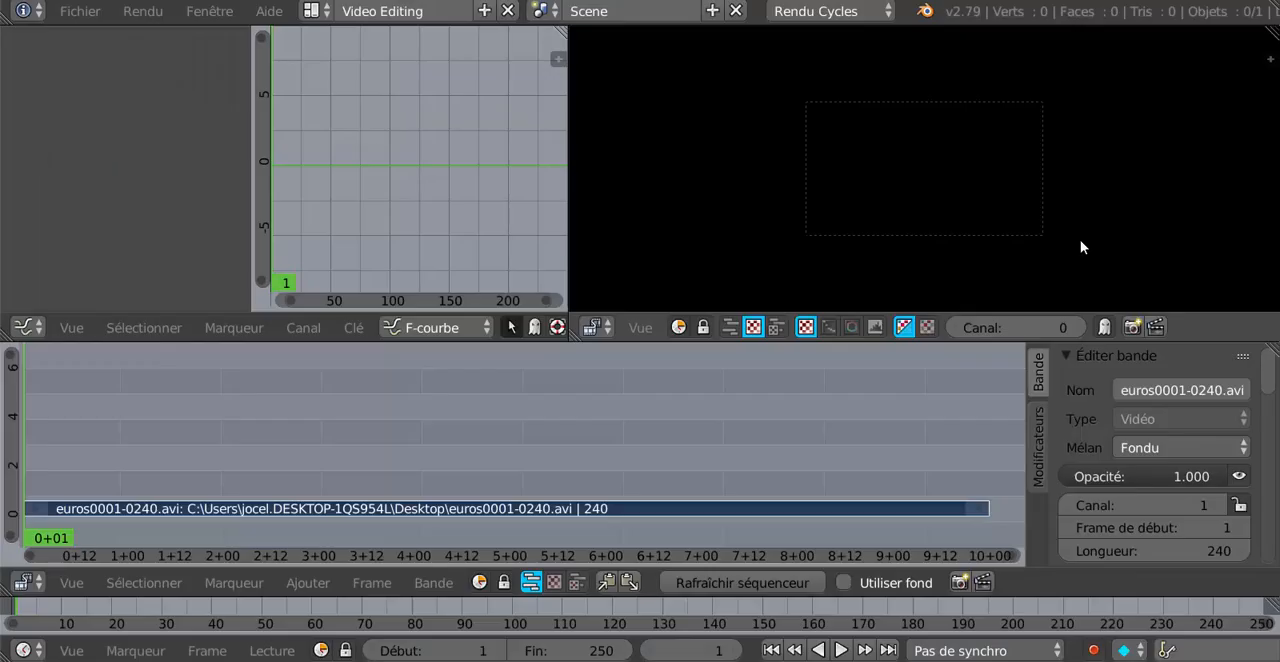
Check the preview of the euros strip at several frames along the sequencer timeline.
left_click(217, 443)
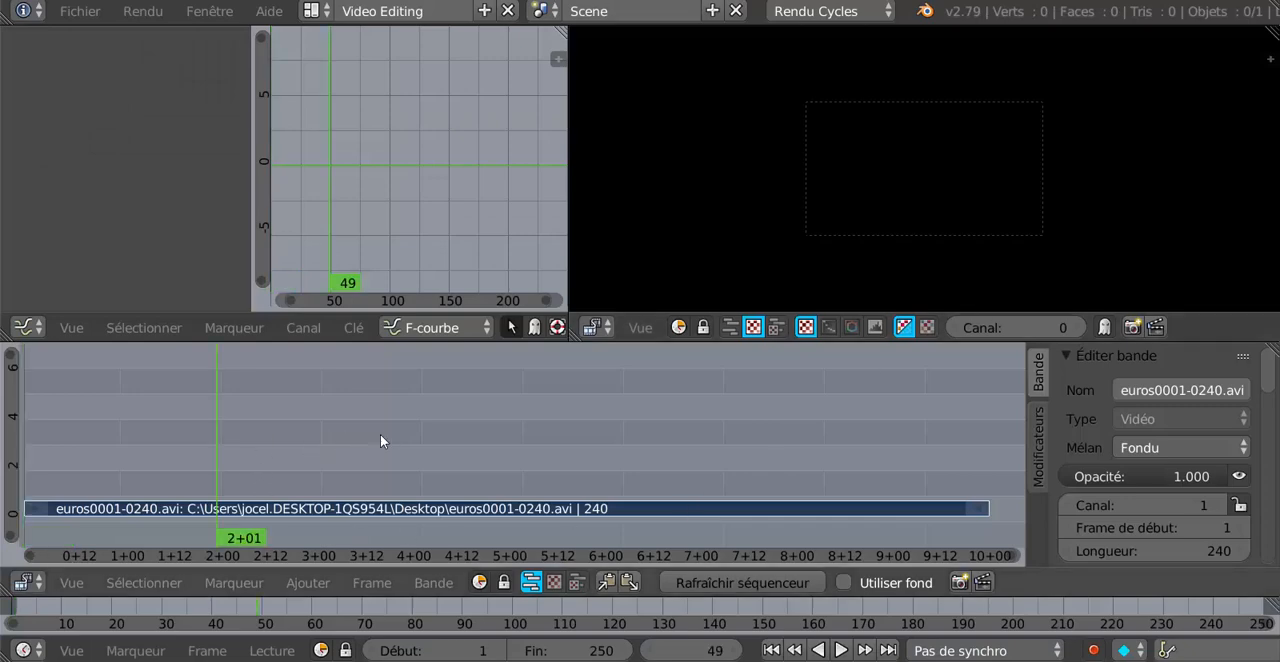
left_click(400, 447)
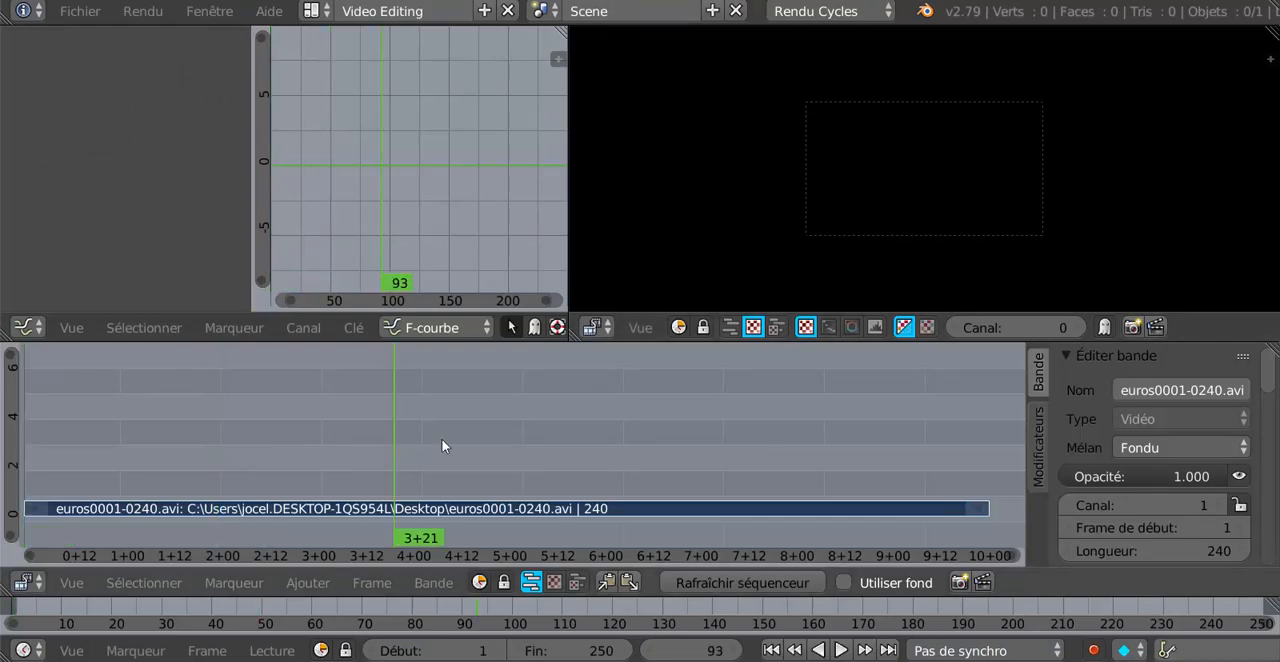
left_click(583, 435)
left_click(758, 428)
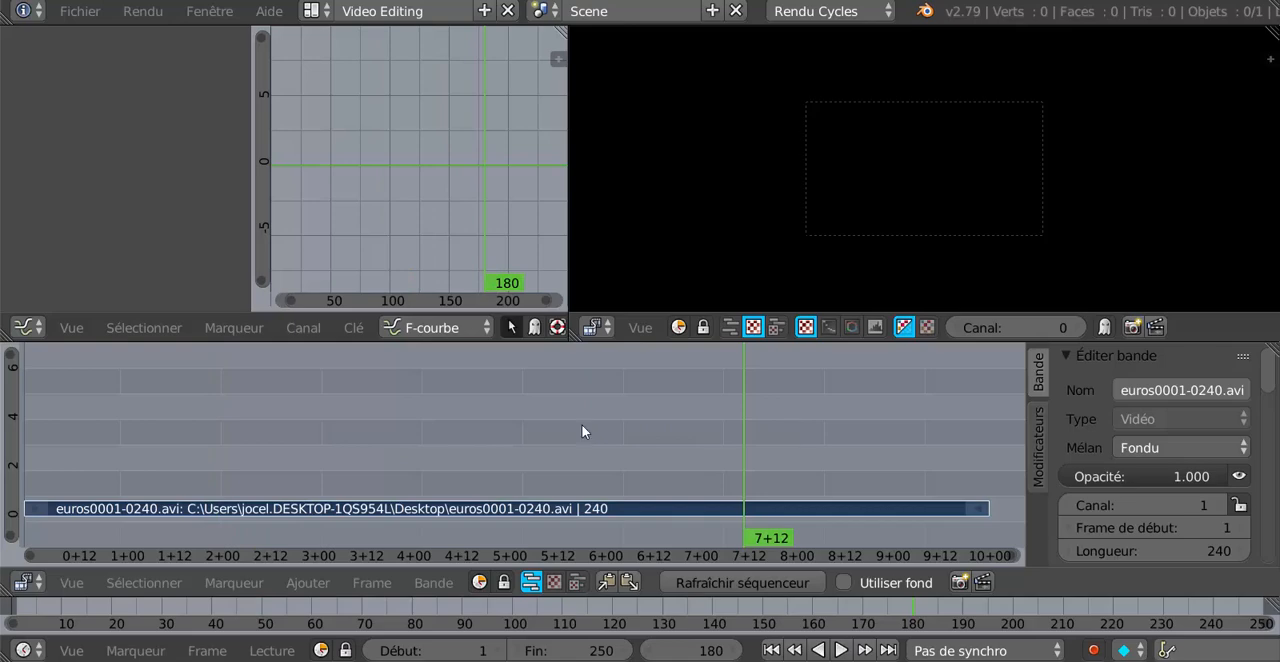
left_click(283, 440)
scroll(985, 144, "down", 1)
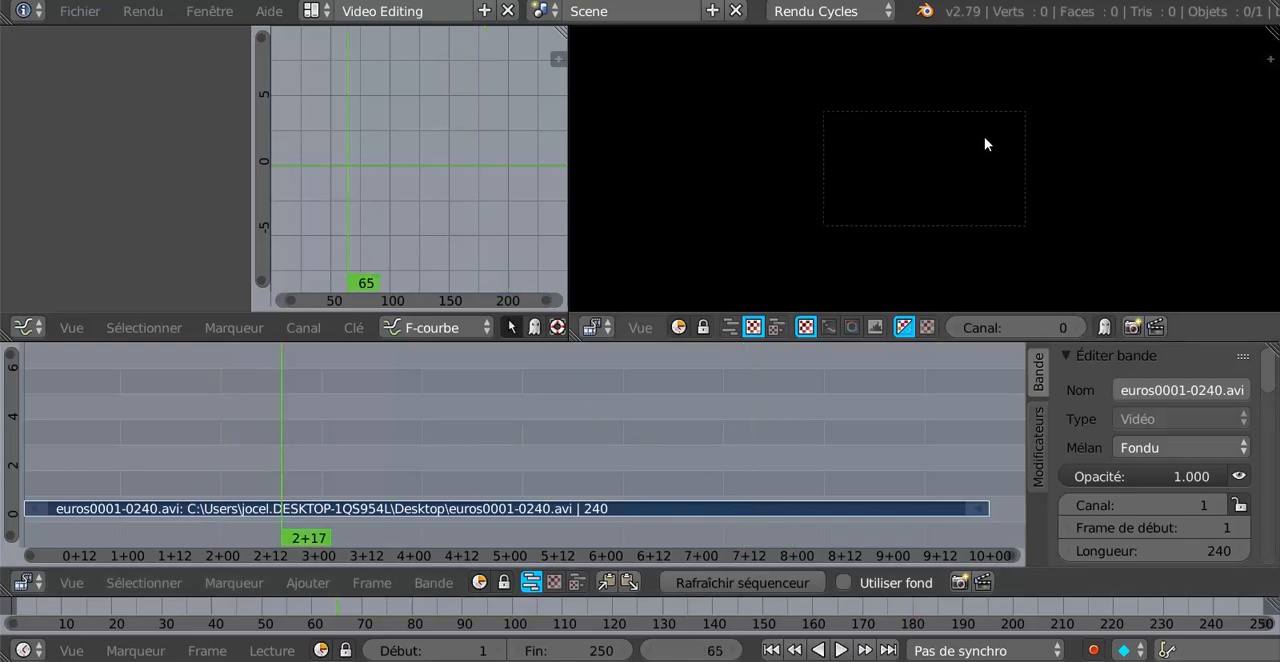
left_click(597, 329)
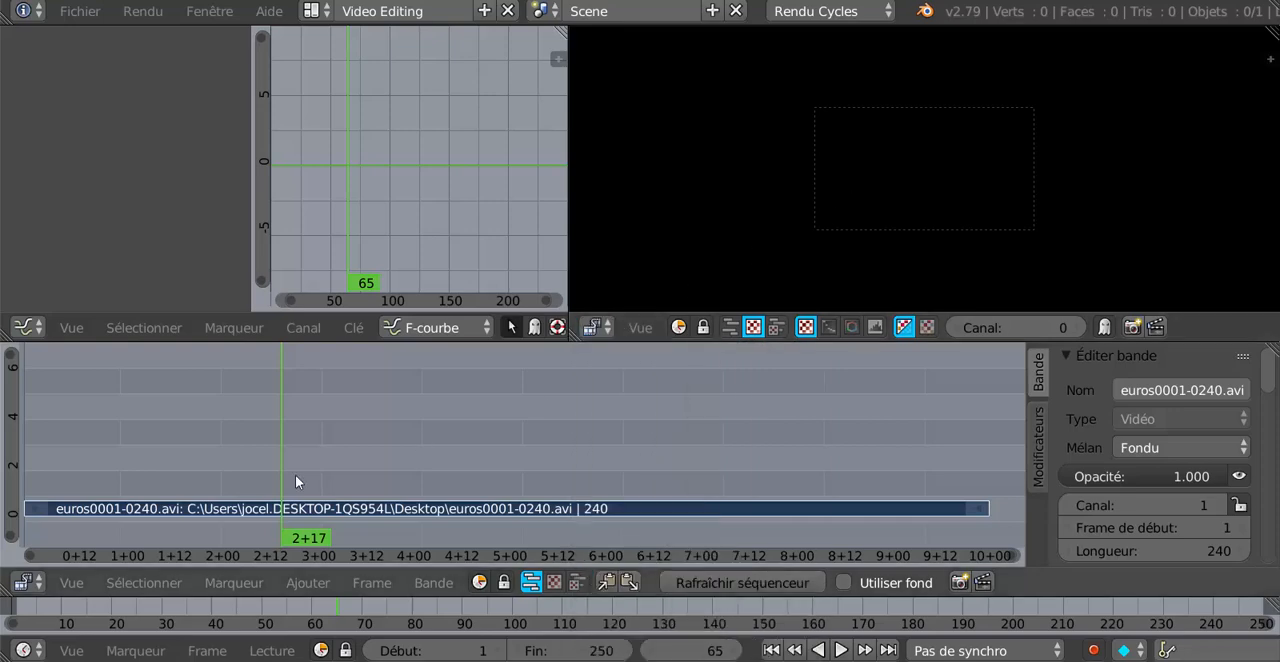
left_click_drag(192, 437, 339, 500)
left_click(713, 466)
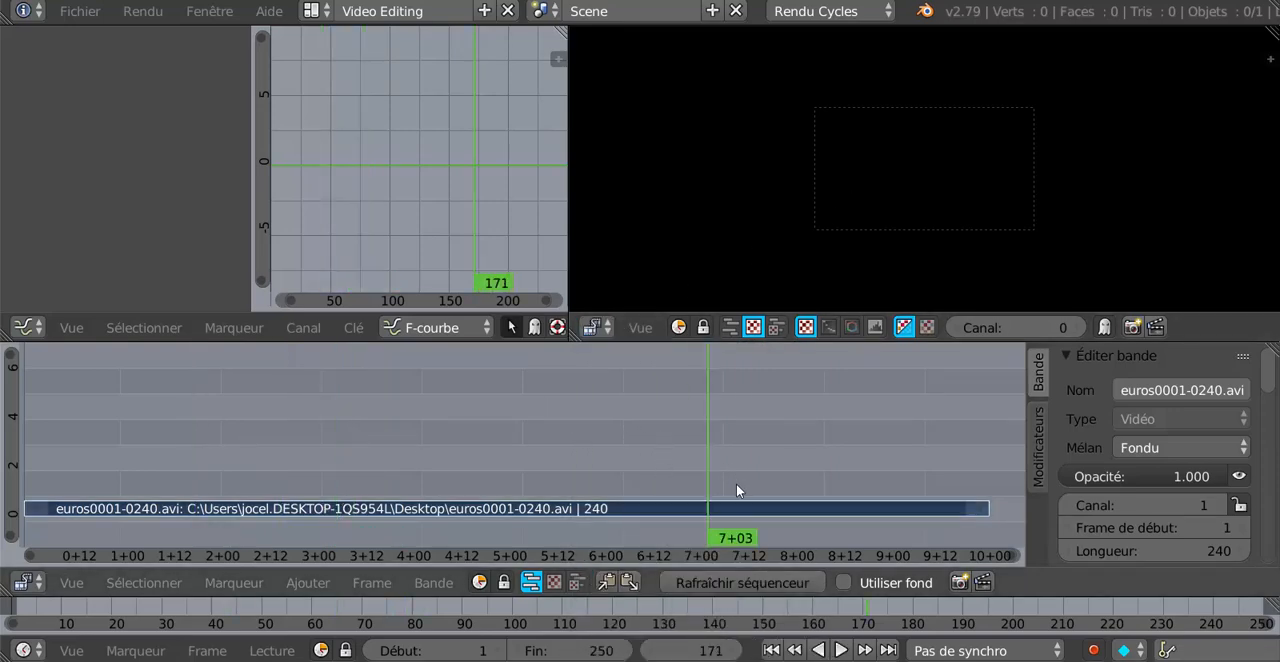
left_click(746, 514)
left_click(809, 447)
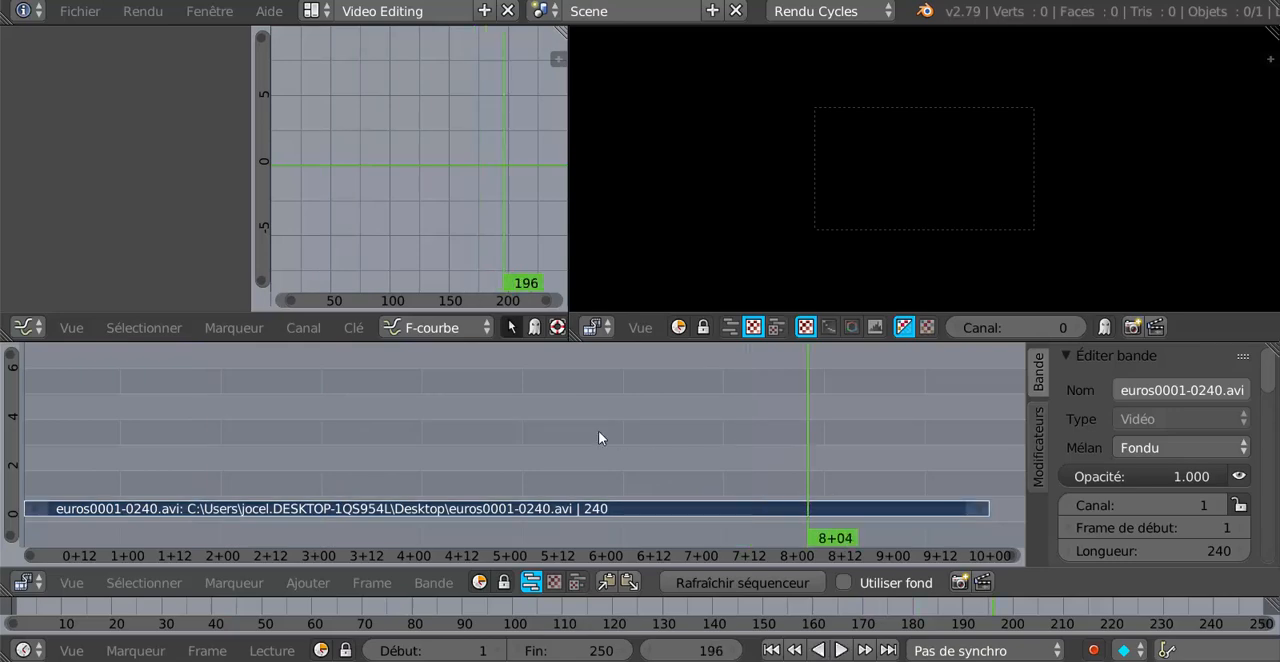
left_click(595, 438)
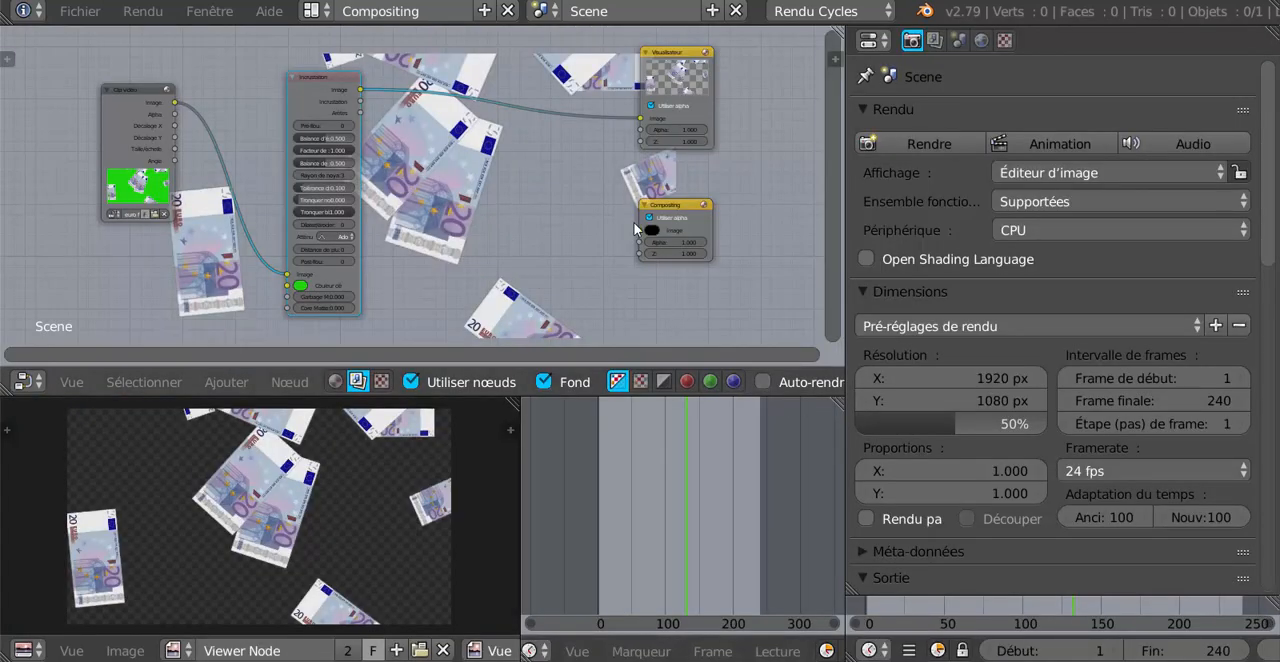
In the compositor, connect the Incrustation node's Image output to the Compositing node's Image input and position that node below the Visualiseur node.
left_click_drag(636, 228, 514, 205)
scroll(514, 205, "up", 2)
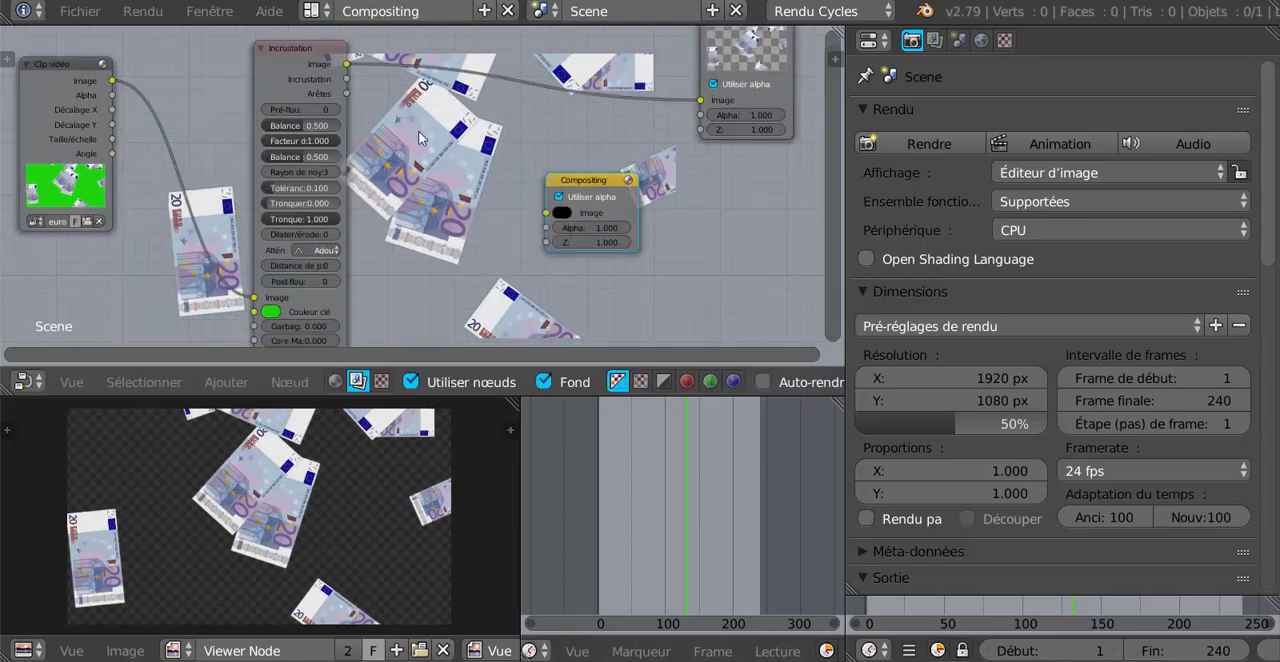
left_click_drag(343, 66, 720, 196)
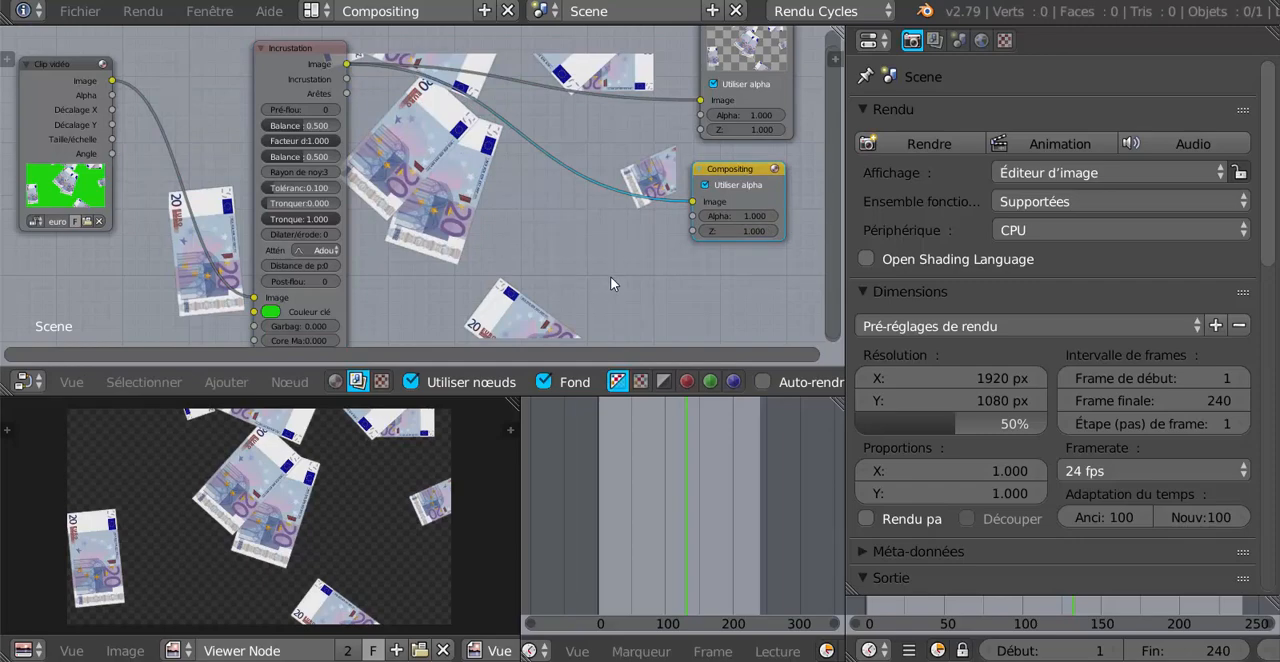
scroll(610, 276, "down", 3)
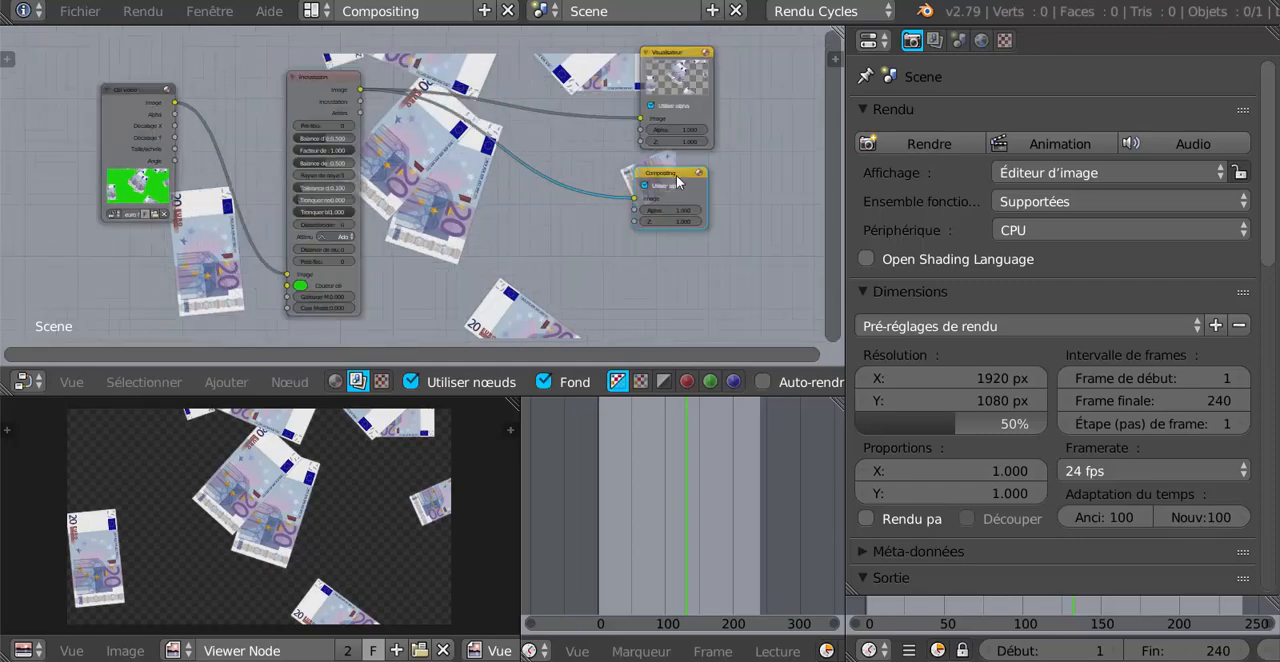
mouse_move(677, 181)
left_mouse_down()
mouse_move(650, 179)
mouse_move(671, 177)
left_mouse_up()
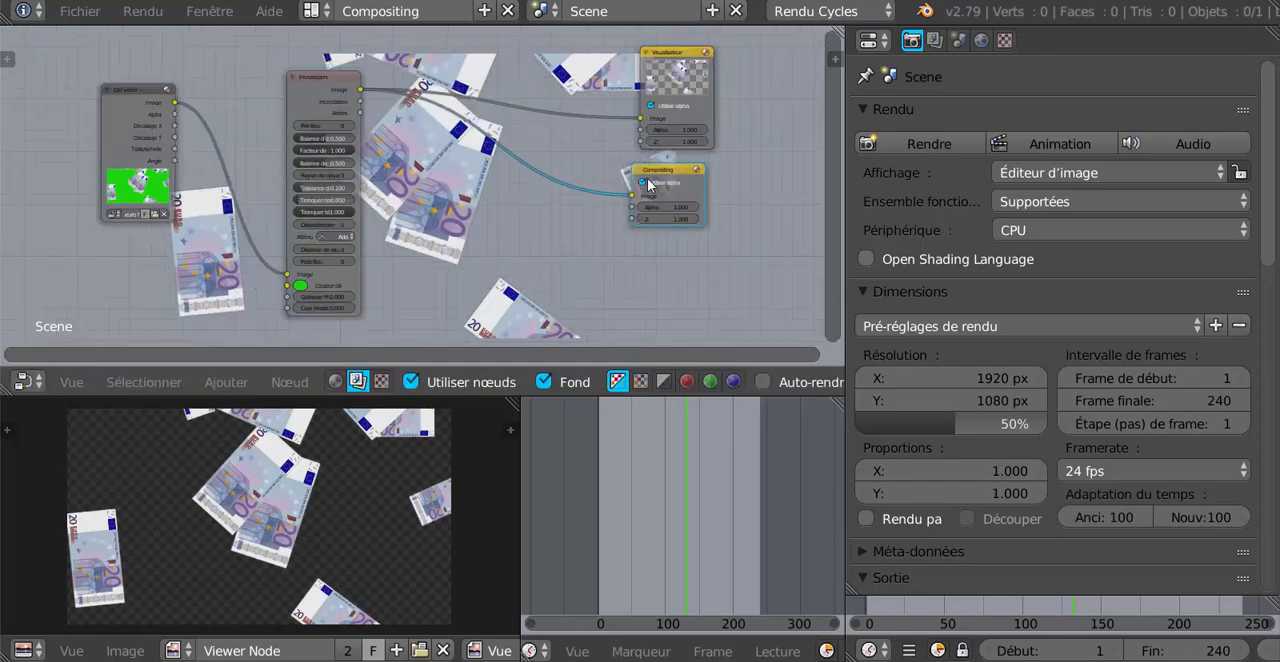
scroll(648, 184, "up", 2)
scroll(750, 172, "down", 1)
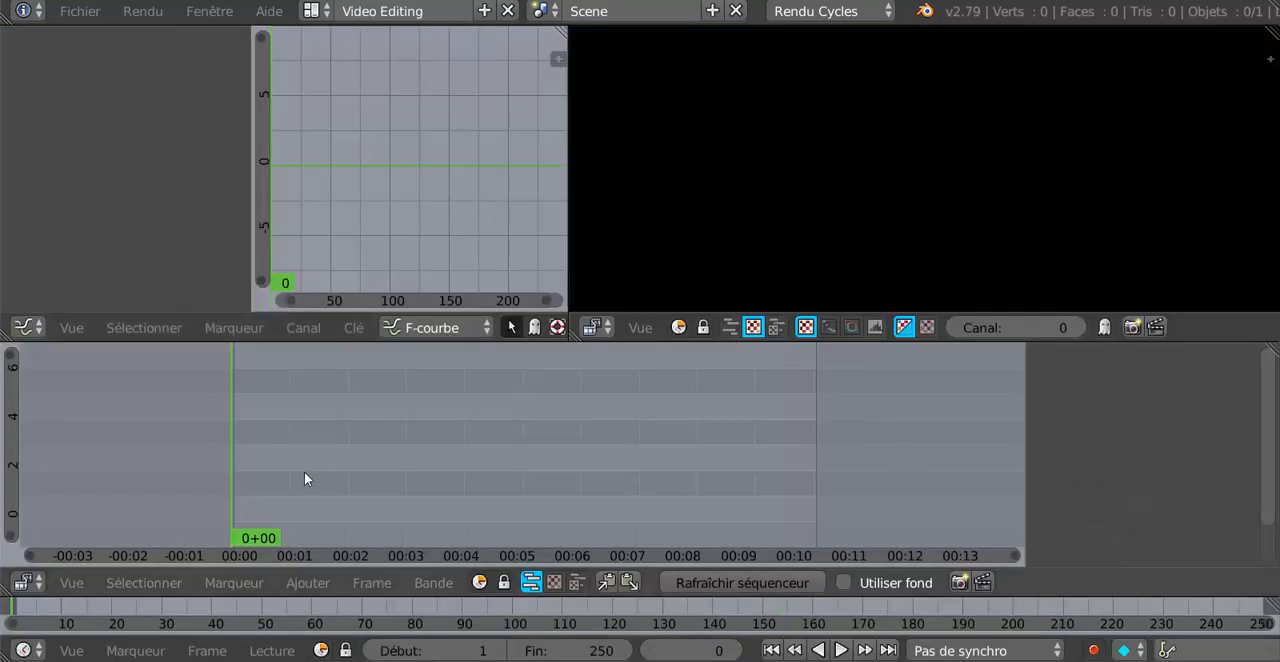
Add the re-rendered euros0001-0240.avi from the desktop to the empty sequencer as a video strip starting at frame 0.
left_click(301, 585)
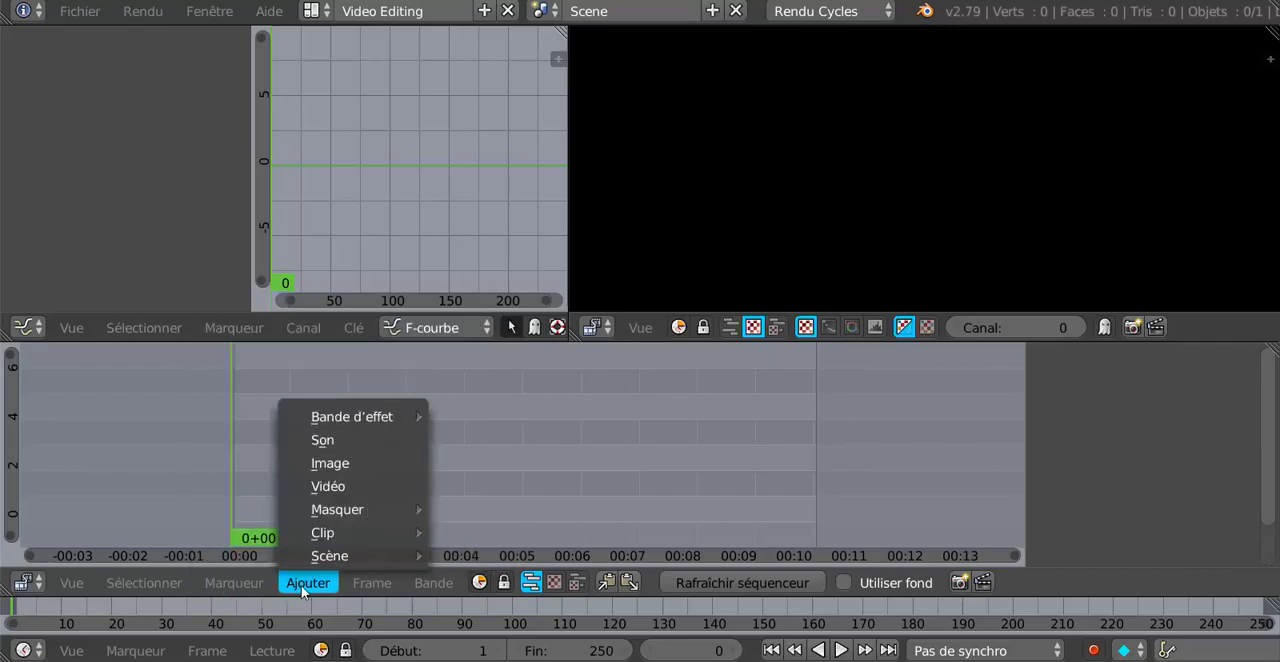
left_click(311, 486)
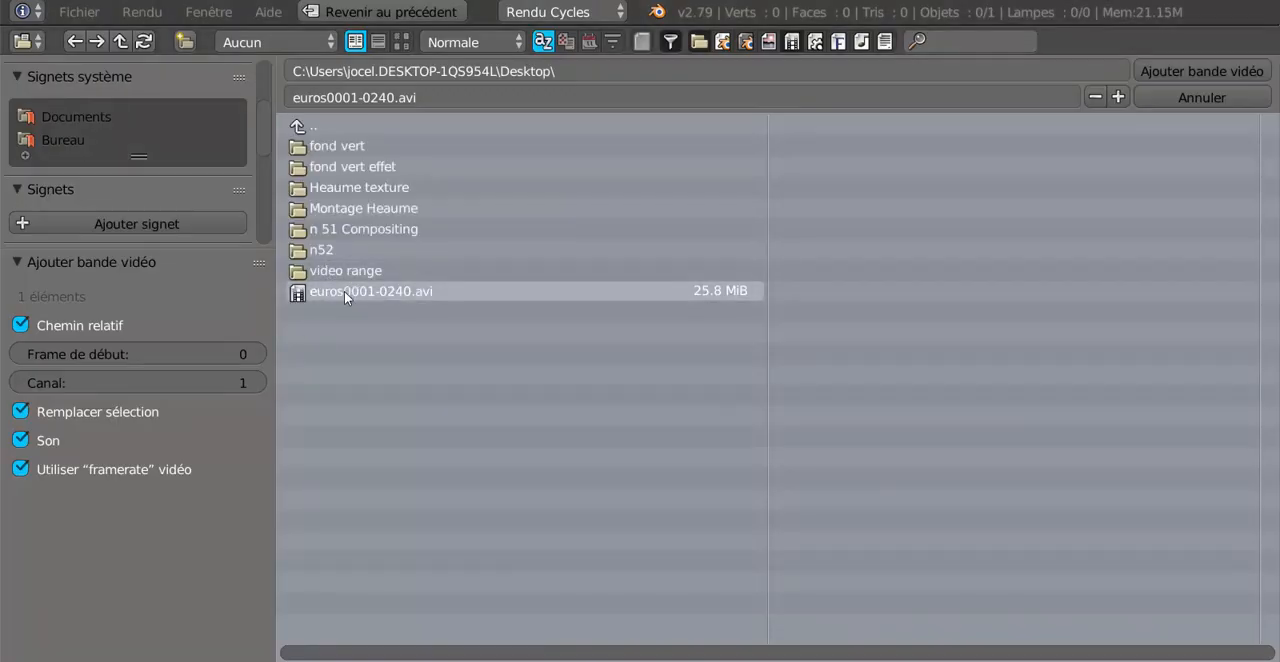
left_click(333, 295)
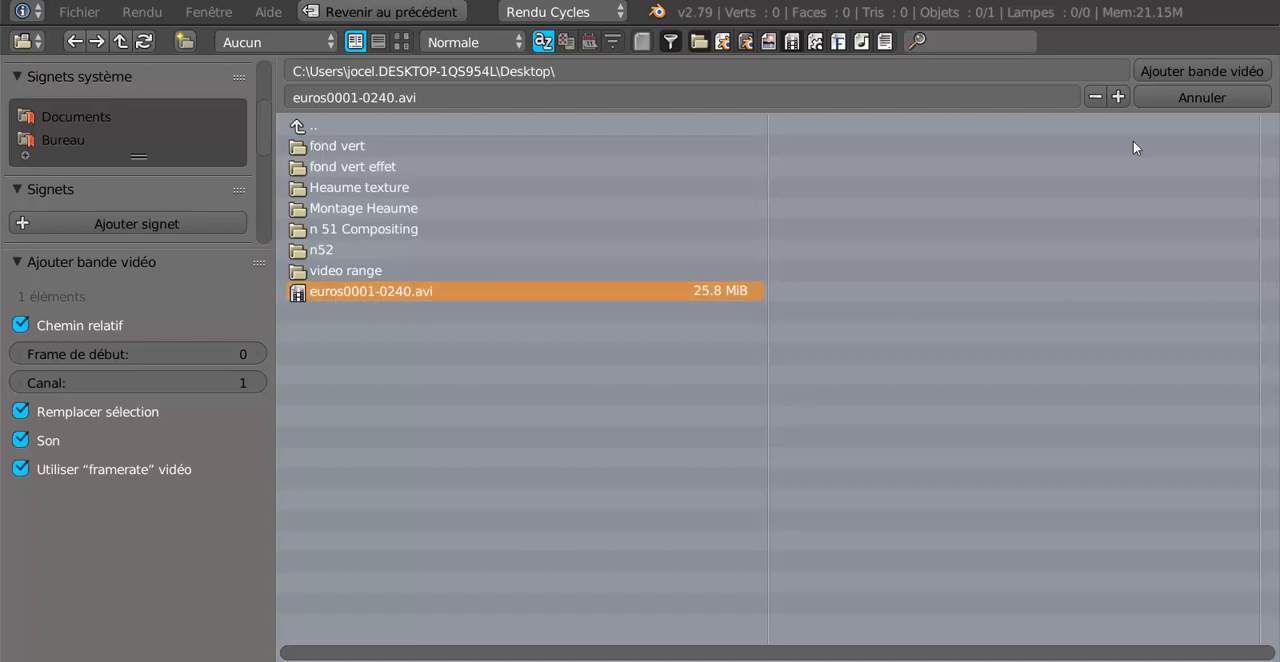
left_click(1176, 72)
Play and scrub through the euros strip to examine the falling banknotes and their transparent background in the preview.
key("alt+a")
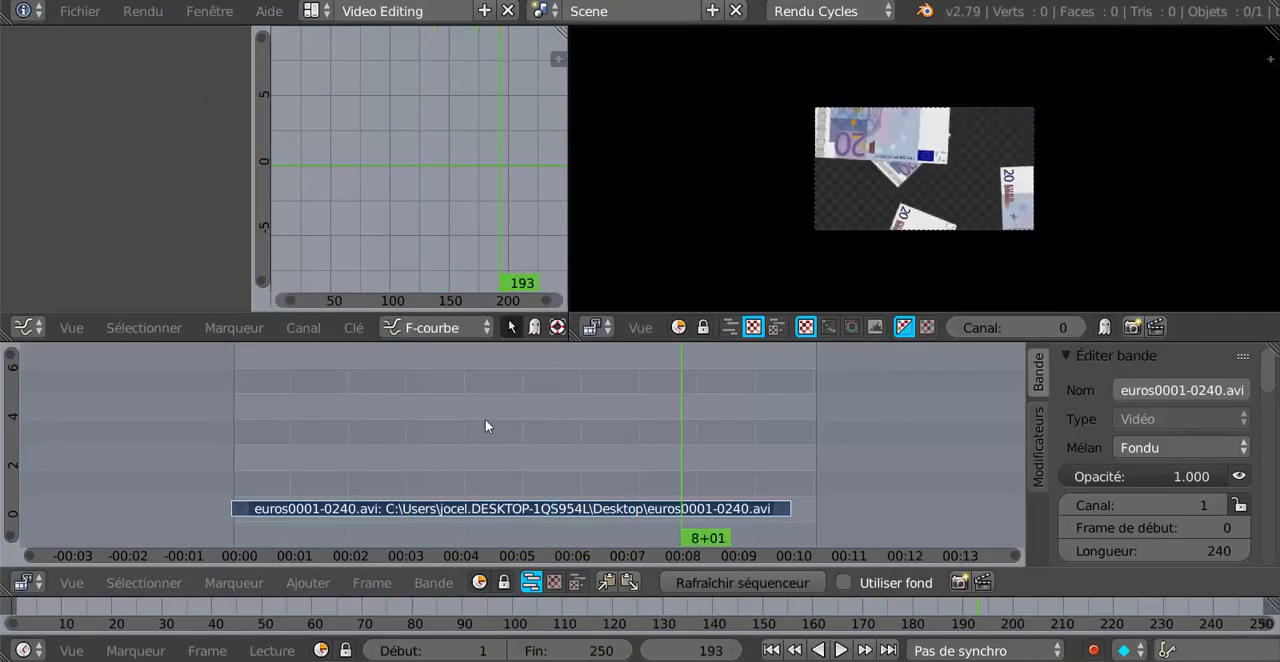
key("Escape")
scroll(1062, 233, "up", 2)
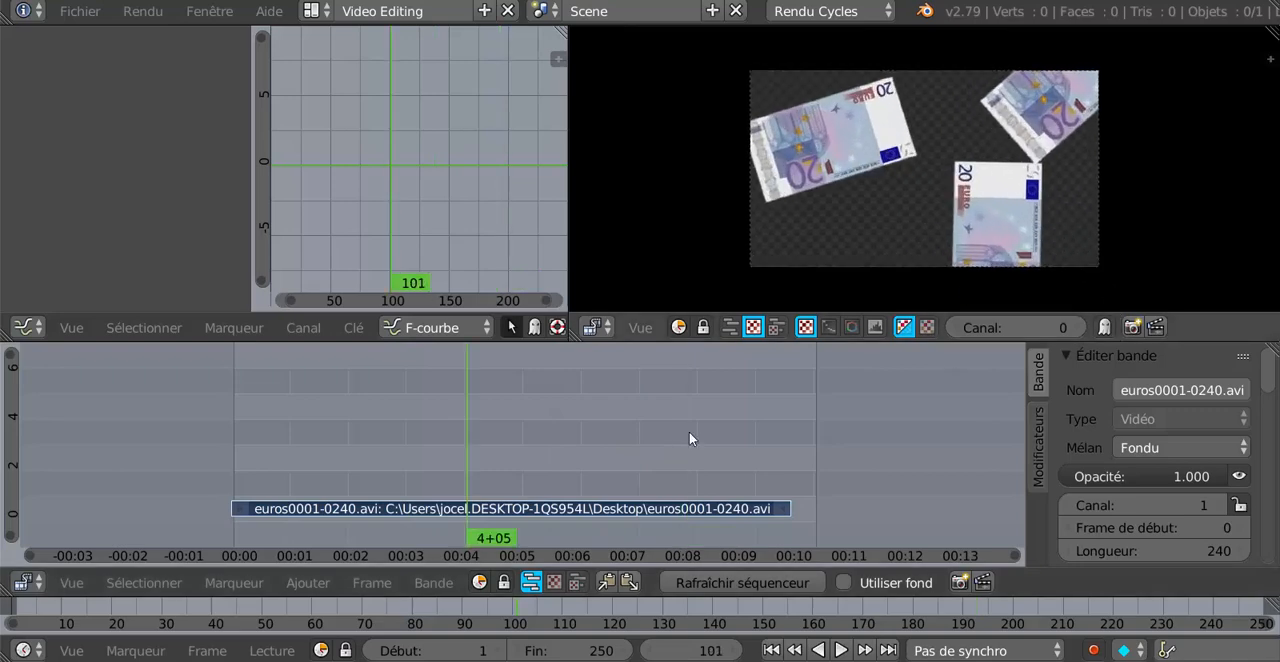
key("alt+a")
key("alt+a")
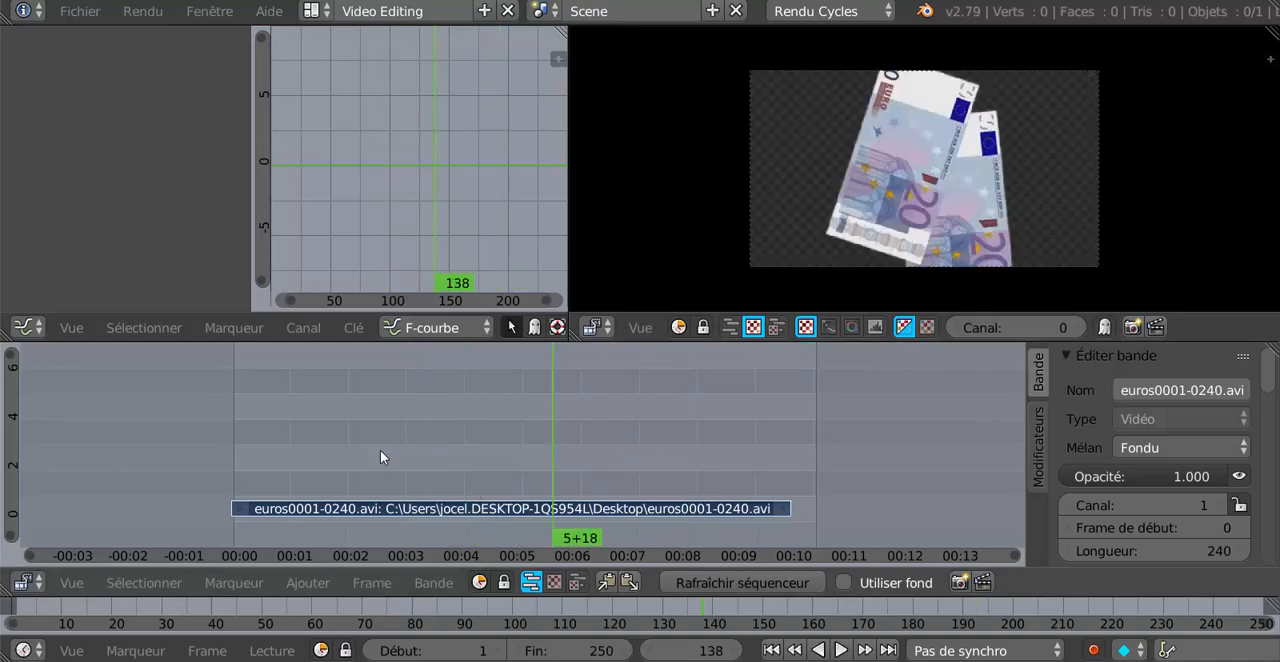
left_click_drag(380, 450, 324, 461)
left_click_drag(429, 452, 486, 459)
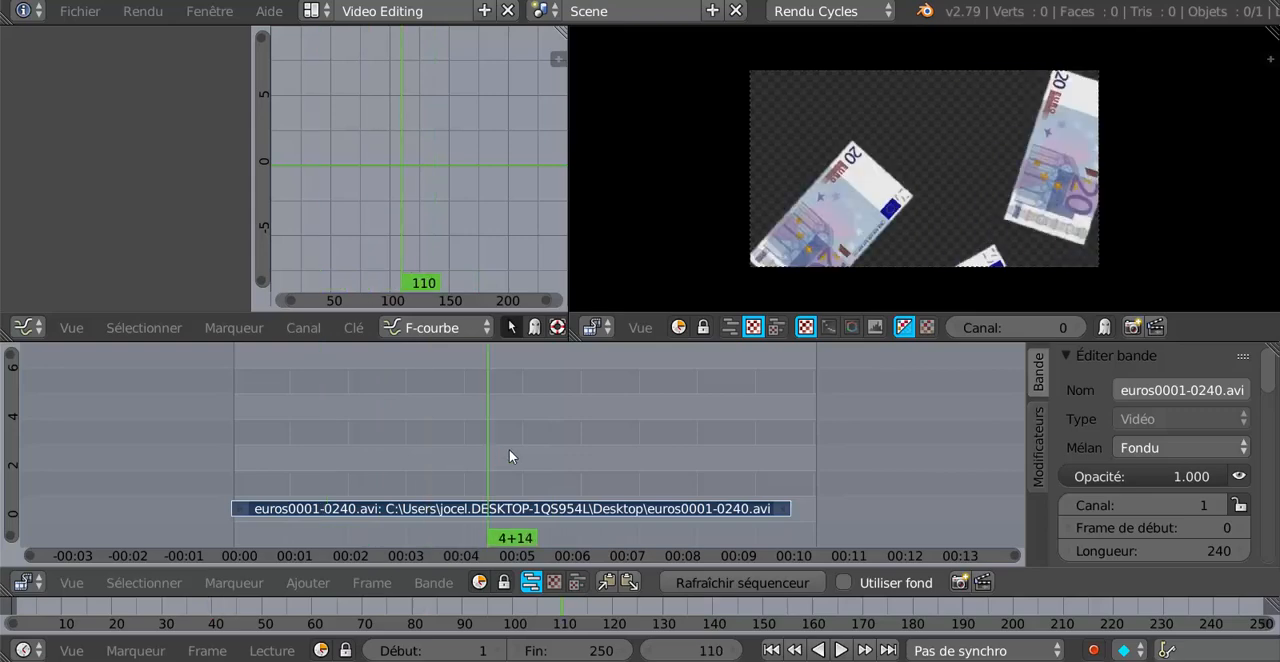
scroll(557, 442, "down", 2)
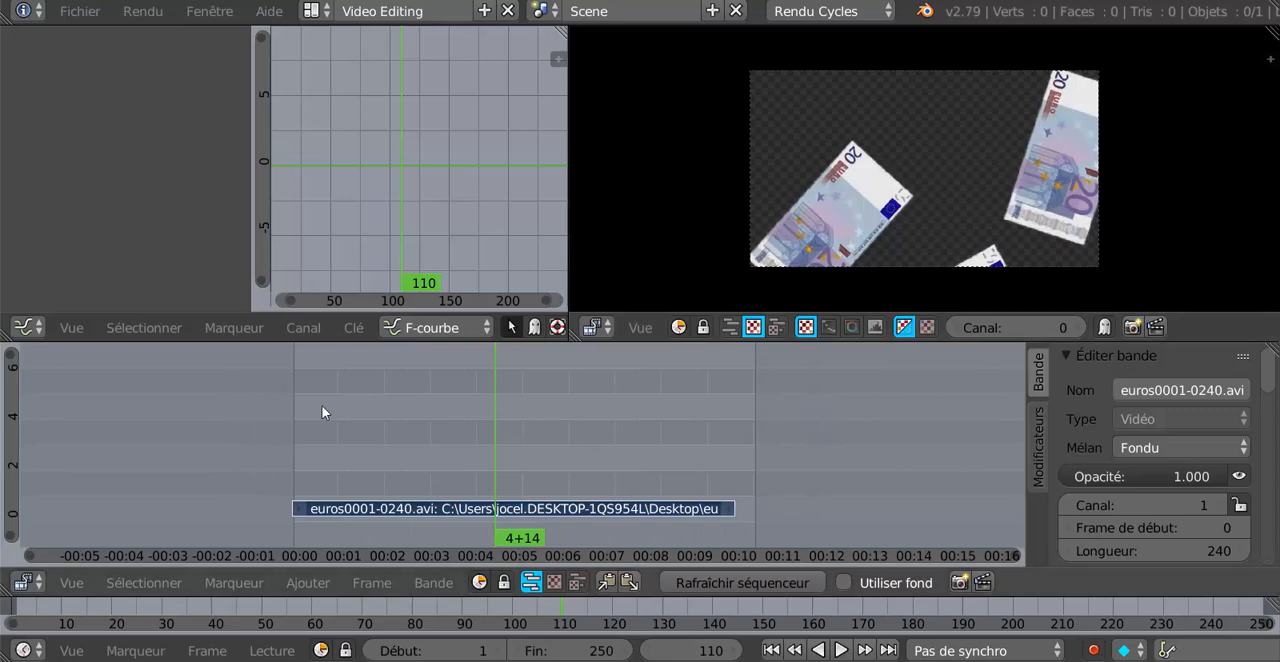
Add the haunted castle picture chateau-de-noisy,-chateau-hante,-belgique-163367.jpg from the desktop's Montage Heaume folder as an image strip at frame 110.
left_click(297, 583)
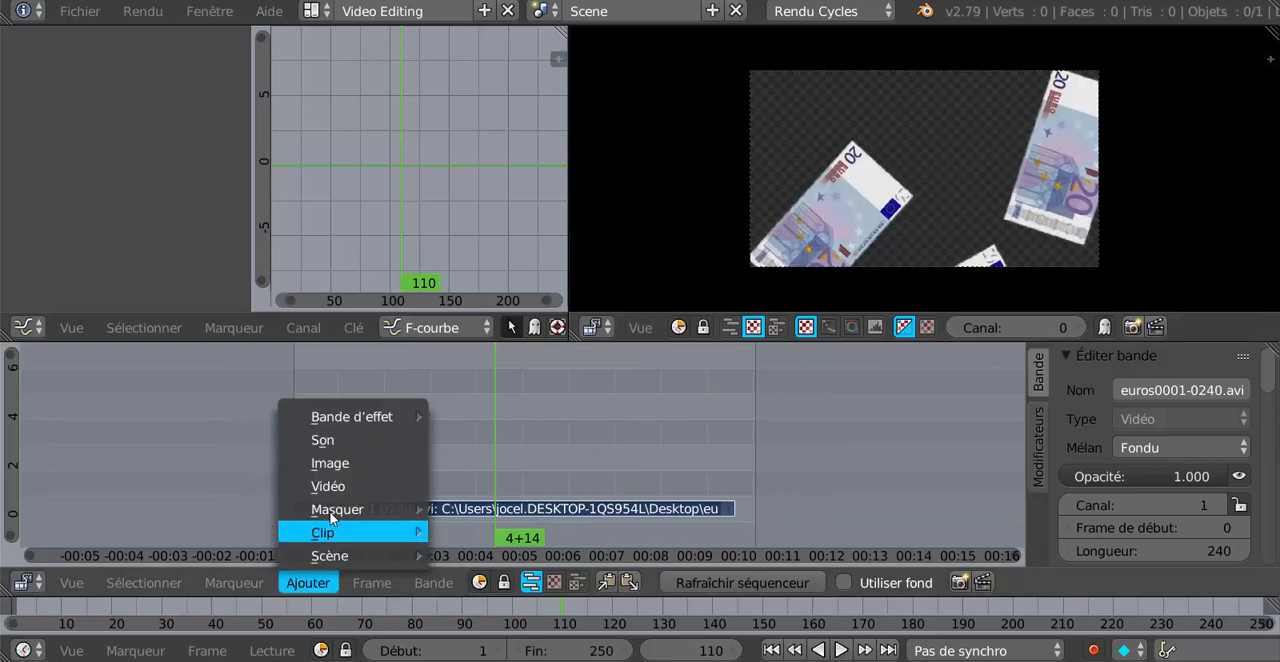
left_click(320, 465)
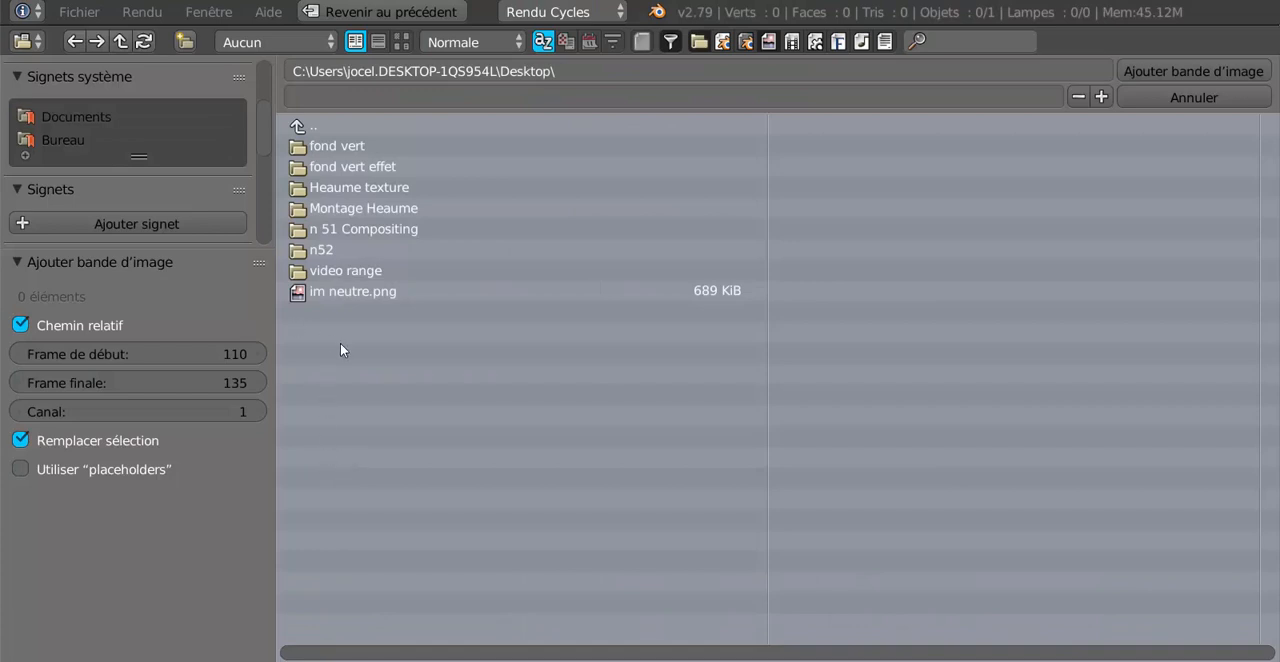
left_click(344, 231)
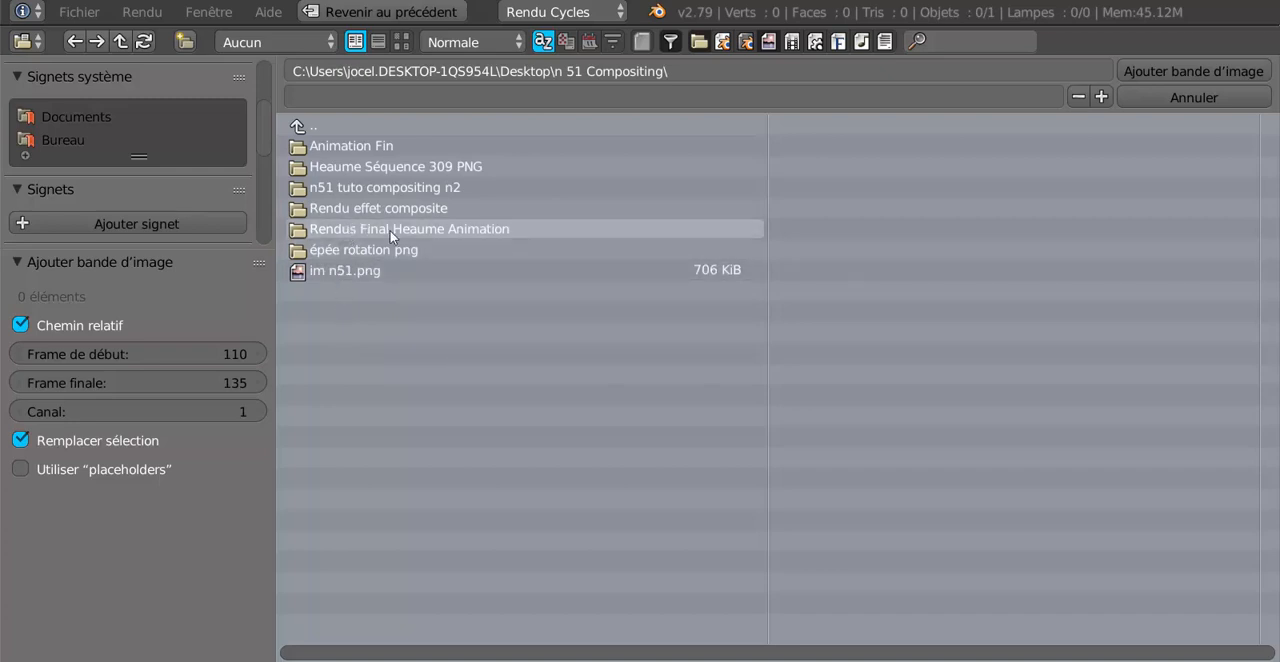
left_click(71, 143)
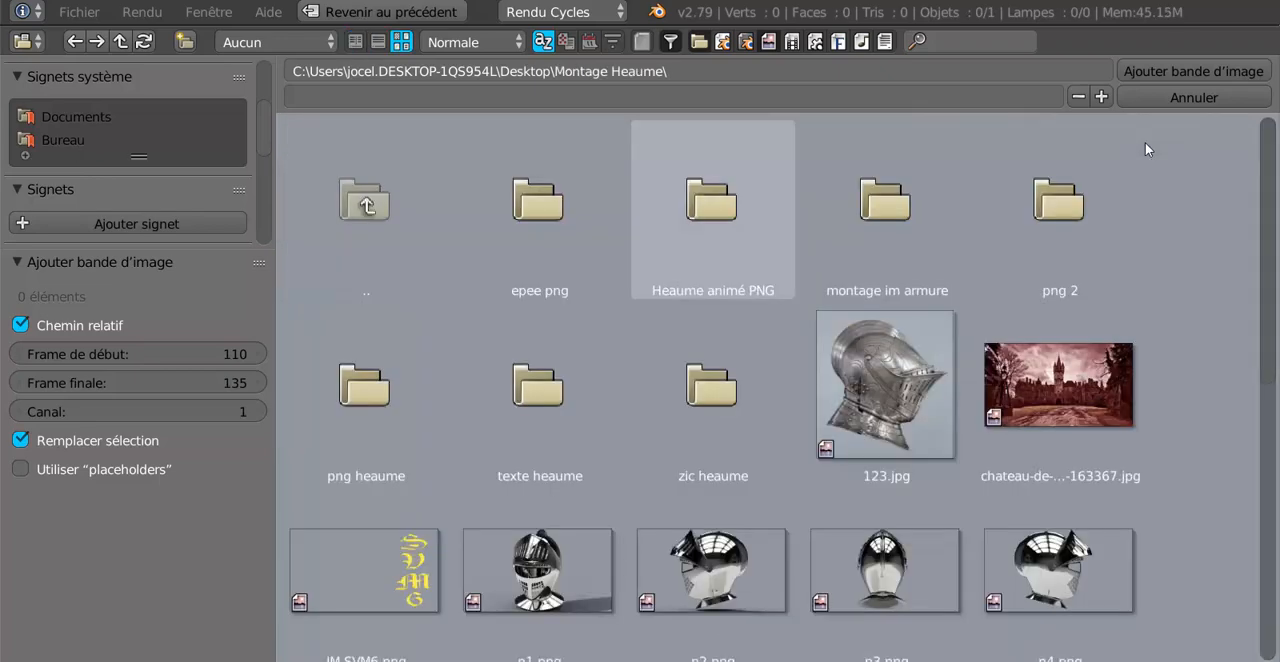
left_click(1085, 380)
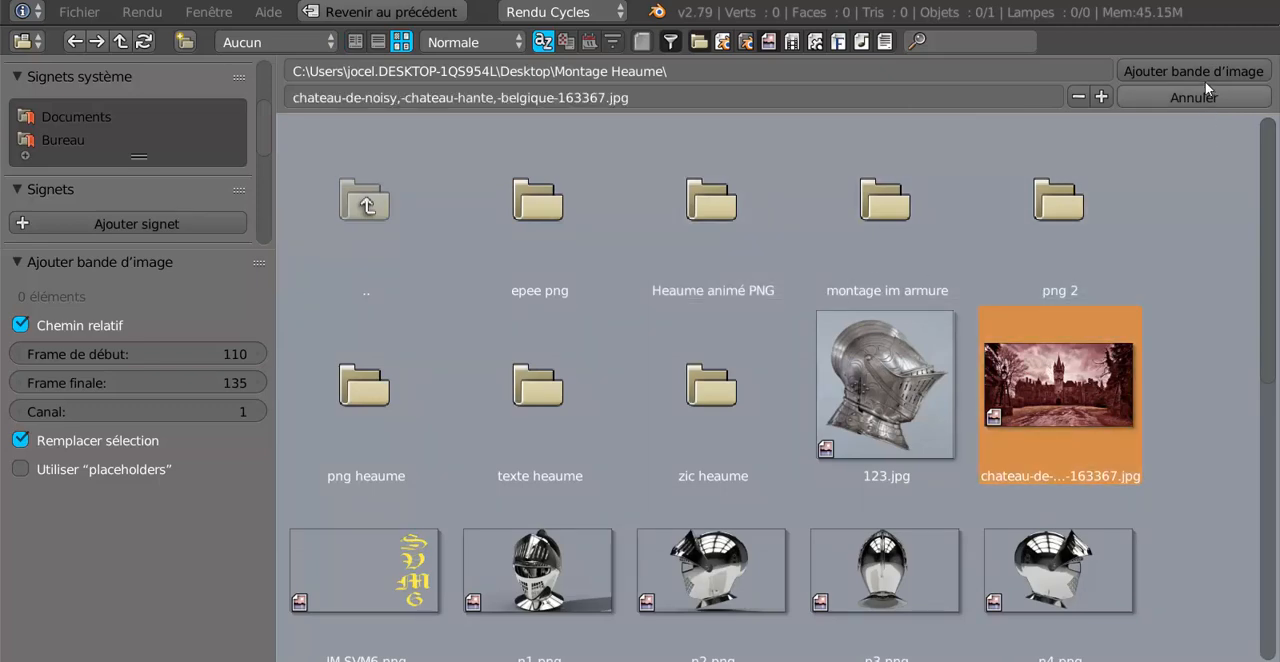
left_click(1180, 72)
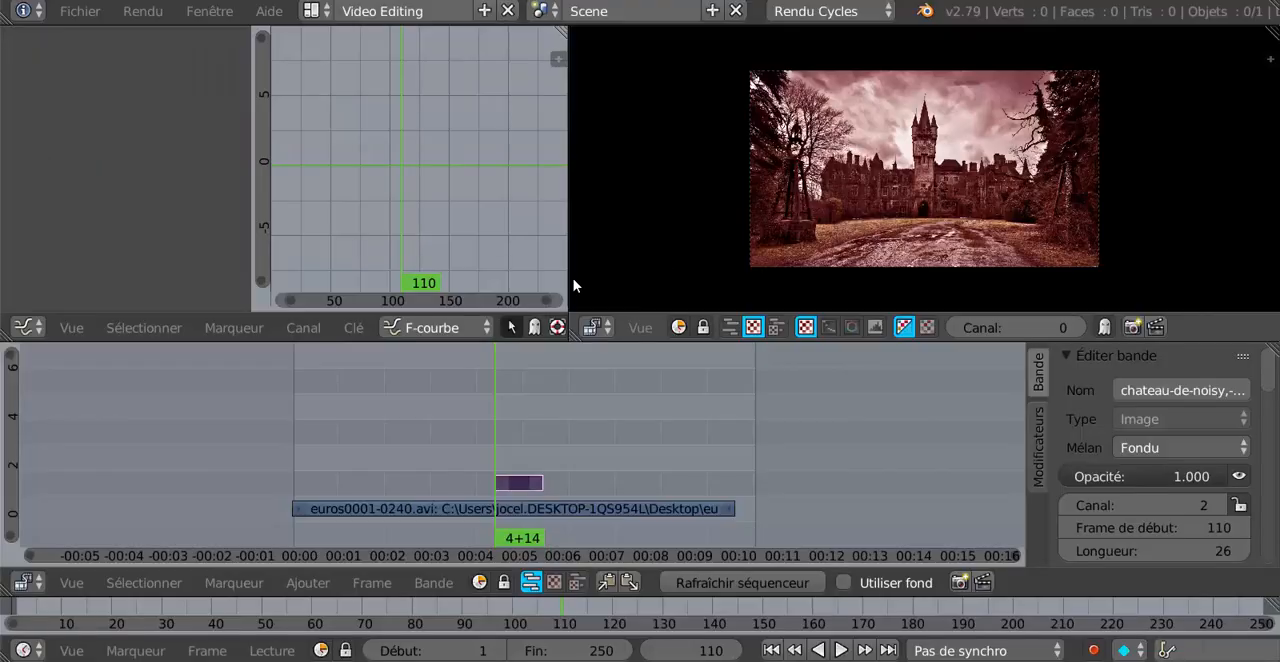
Compare the preview at frame 0 and within the castle image strip, and enlarge the preview area.
left_click_drag(491, 430, 287, 430)
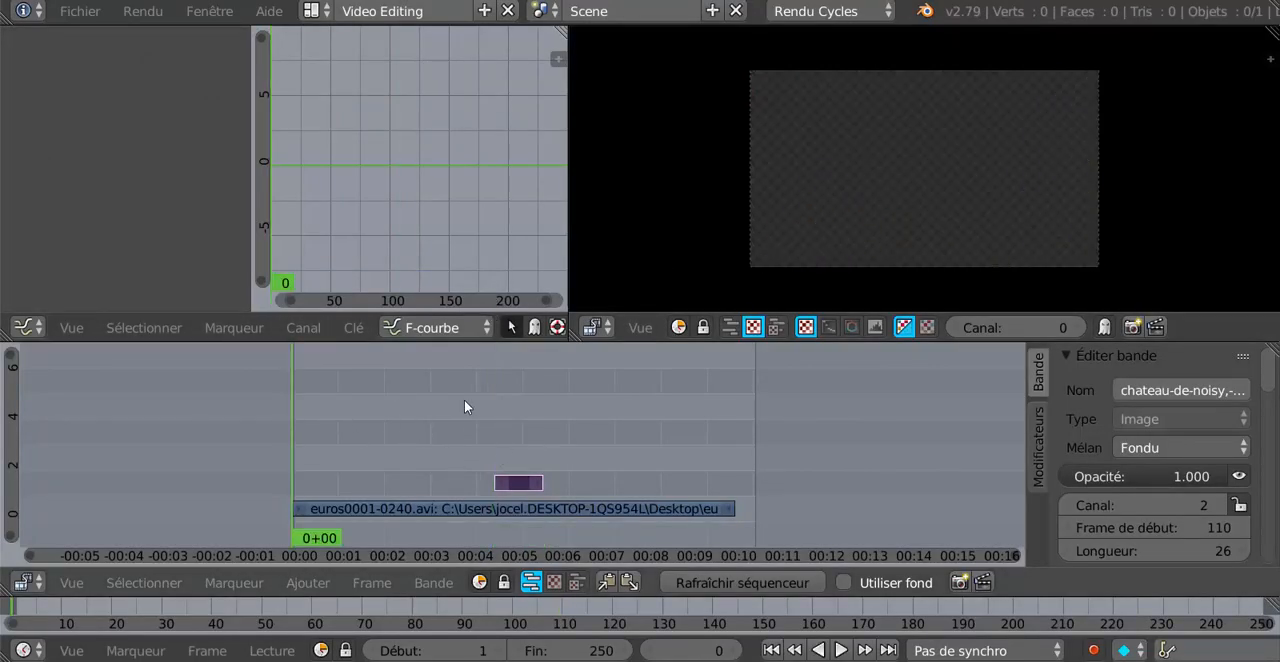
left_click(528, 410)
scroll(908, 240, "up", 2)
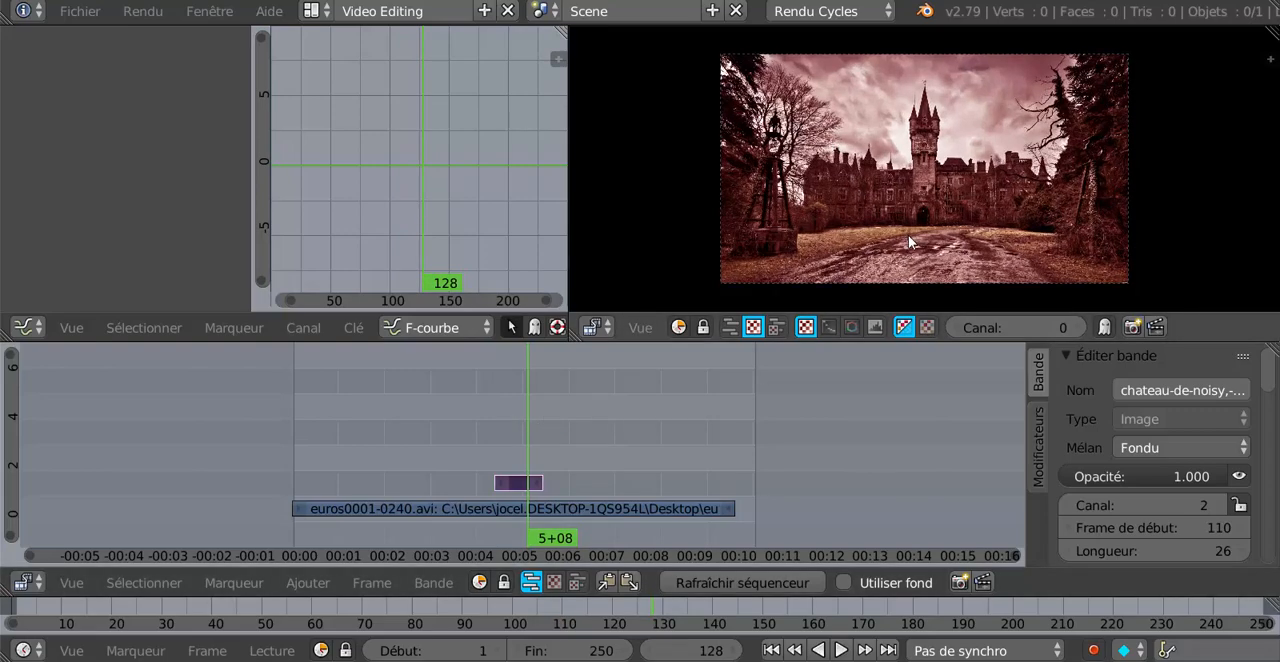
scroll(908, 235, "up", 1)
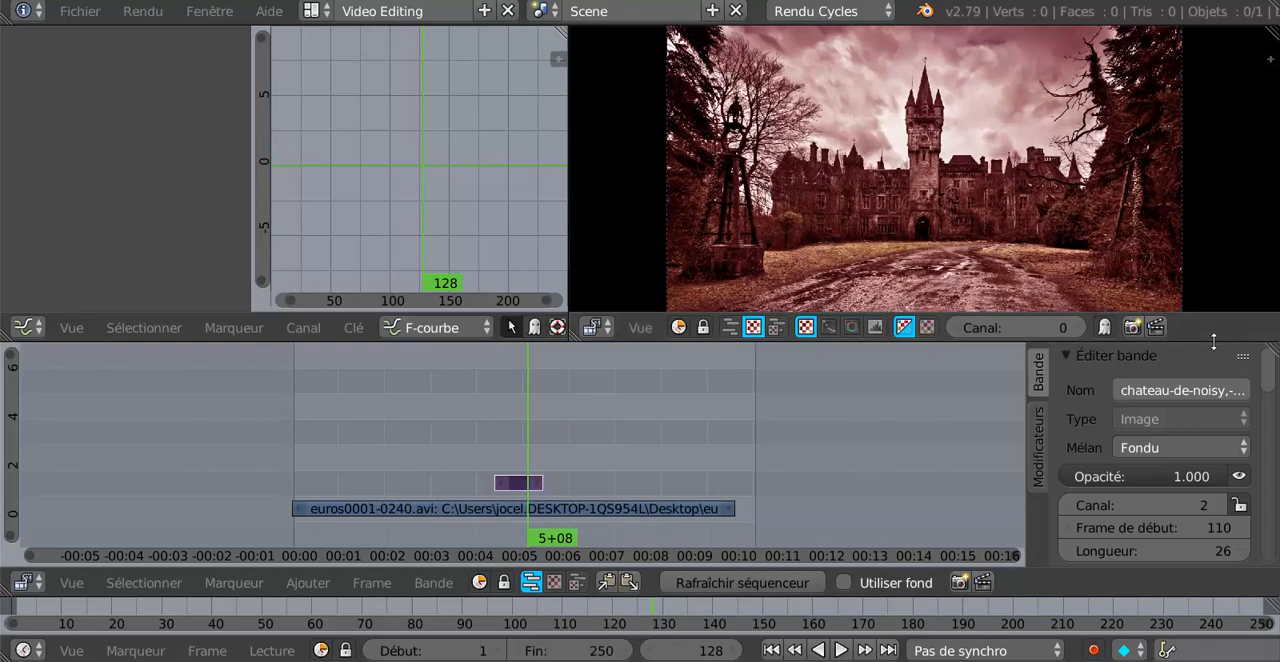
left_click_drag(1216, 343, 1220, 390)
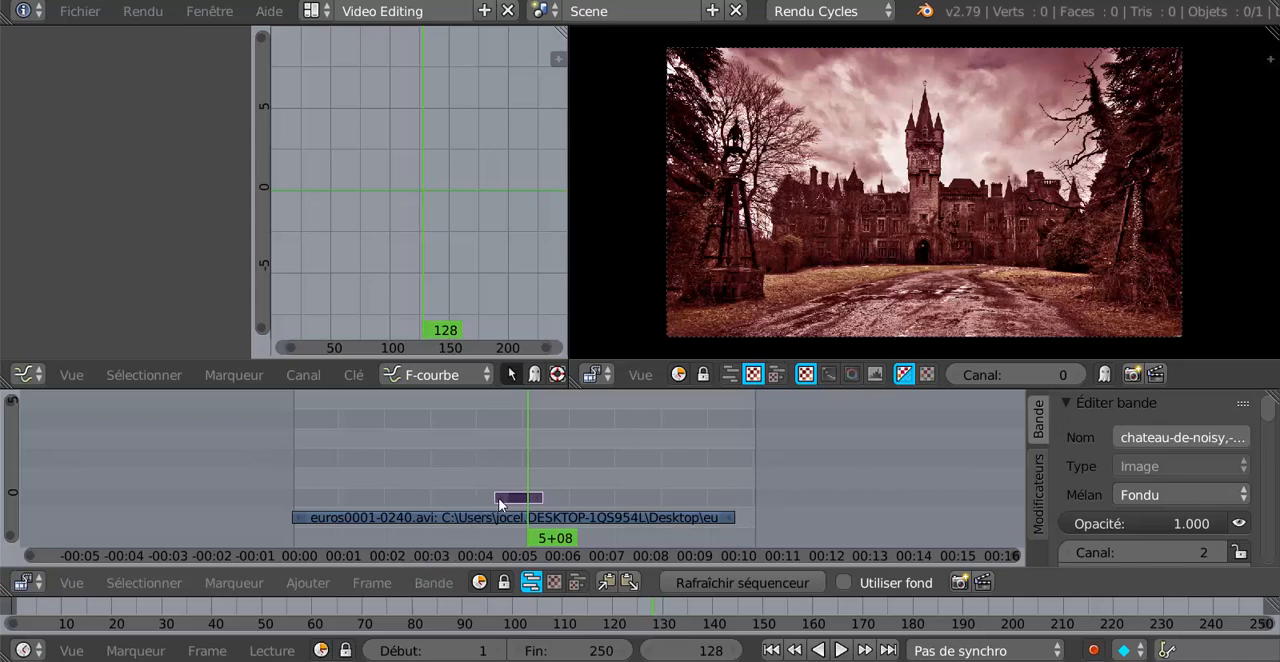
Extend the start of the castle image strip back to frame 1.
right_click(537, 499)
right_click(499, 499)
key("g")
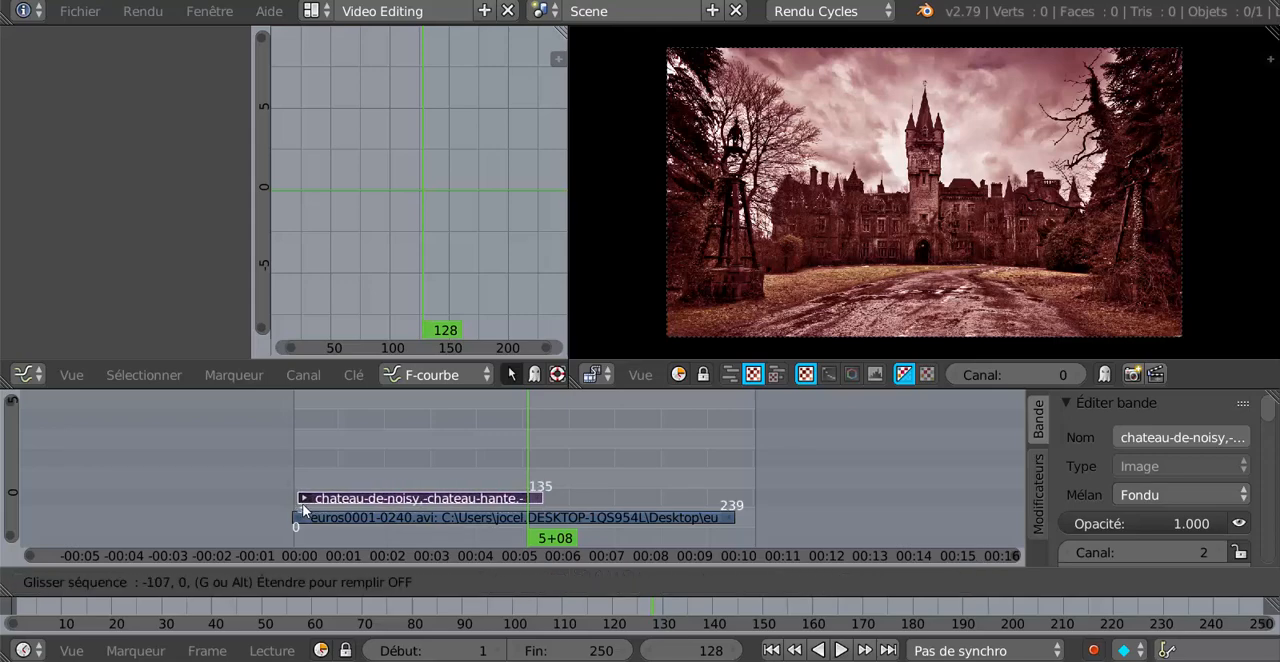
left_click(302, 510)
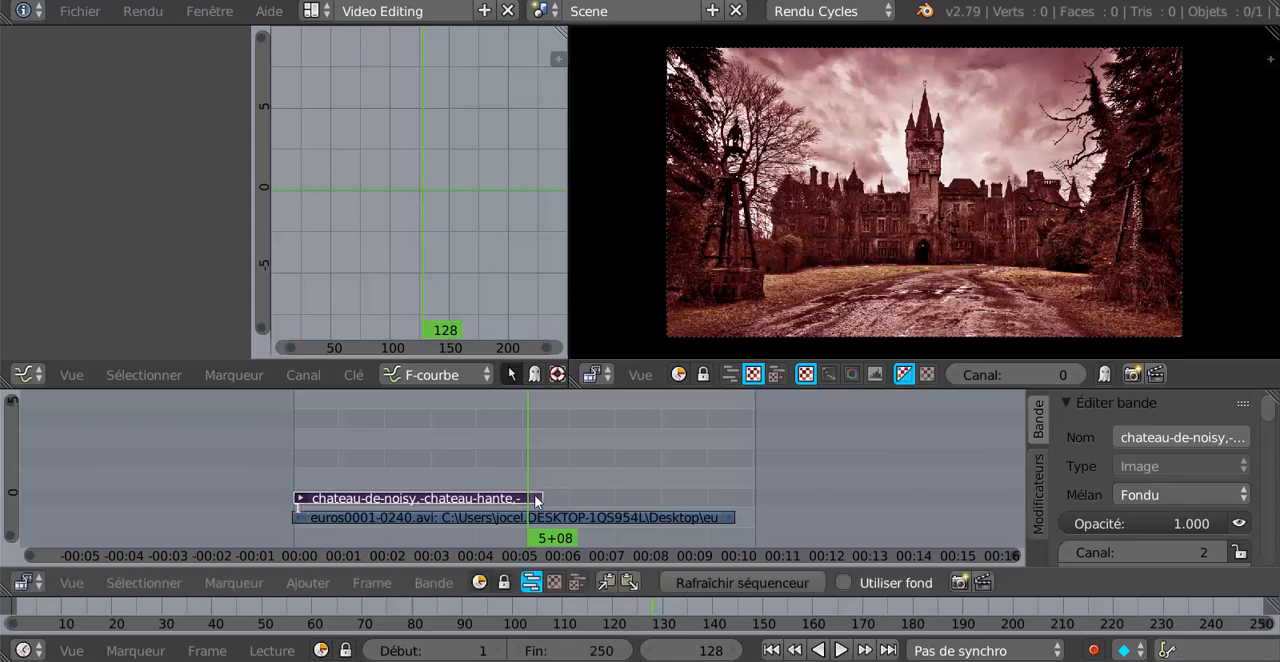
Extend the end of the castle image strip to frame 238 and check the preview at frame 65.
right_click(541, 497)
key("g")
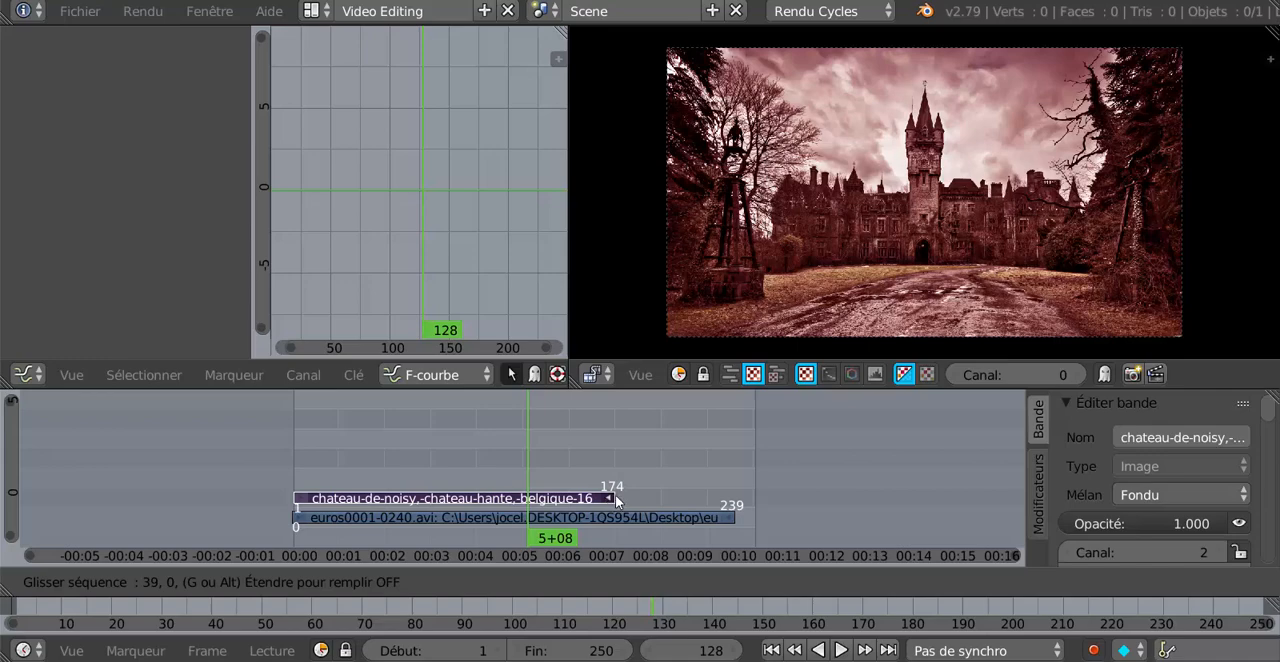
left_click(727, 454)
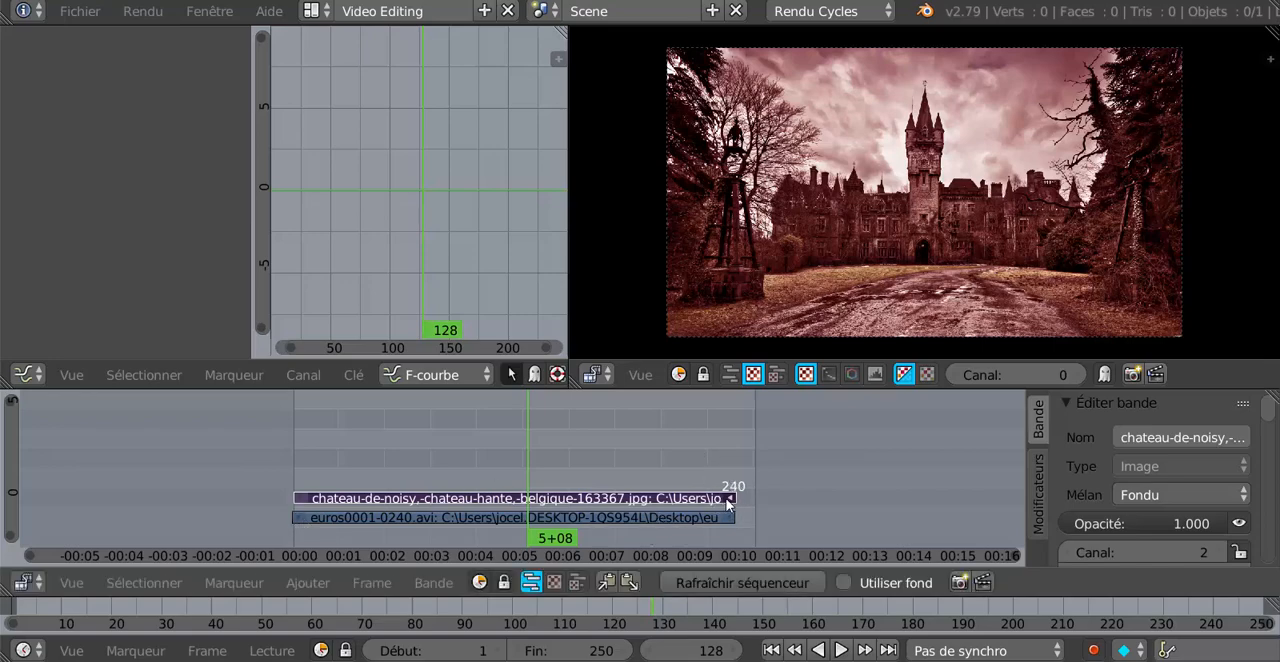
key("g")
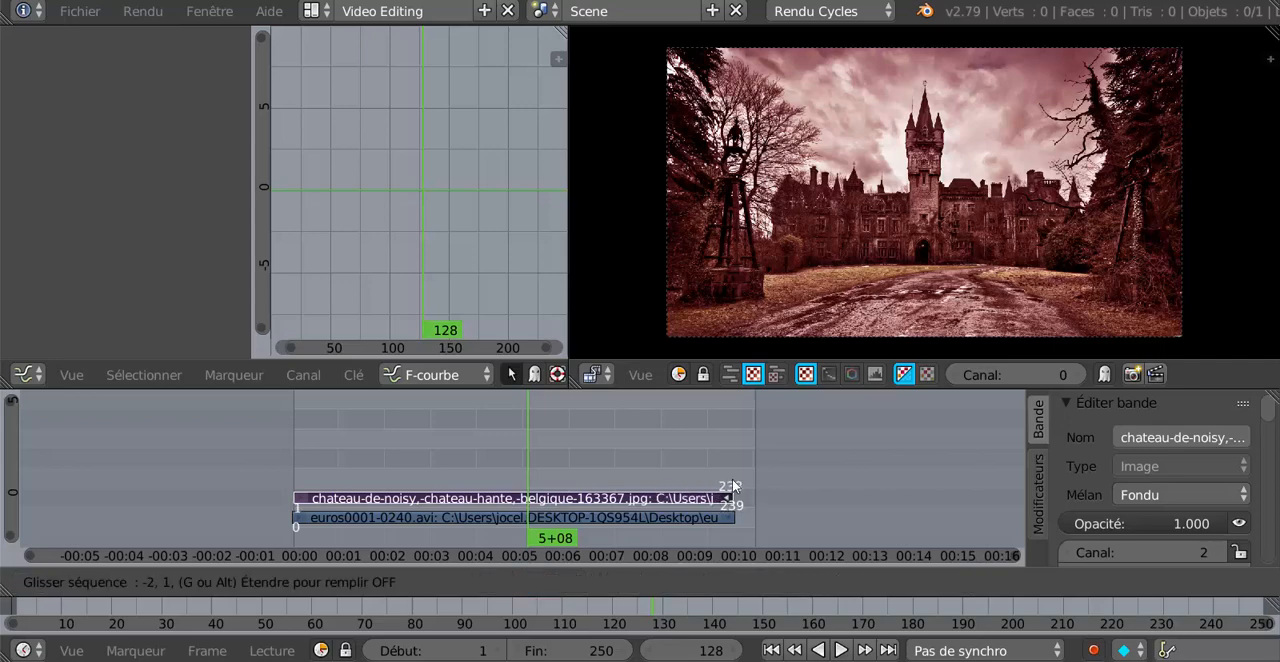
left_click(734, 485)
left_click_drag(552, 446, 412, 452)
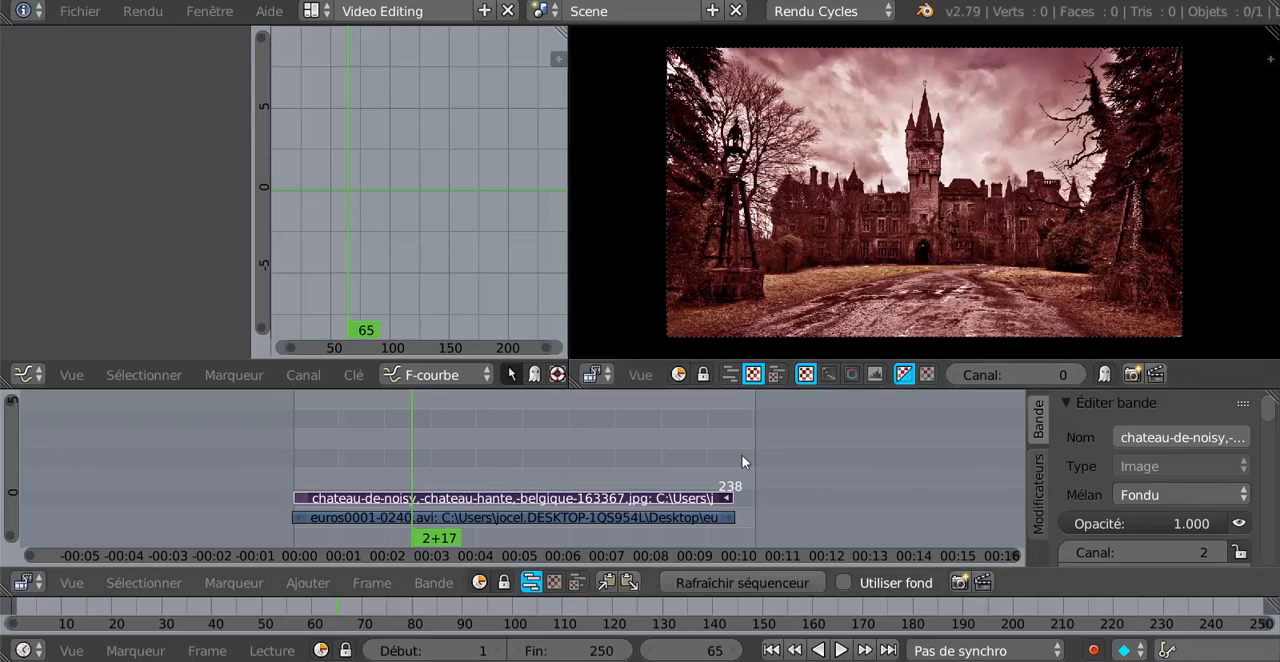
Enlarge the strip properties area and set the euros video strip's blend mode to Alpha au-dessus.
left_click_drag(1023, 449, 843, 449)
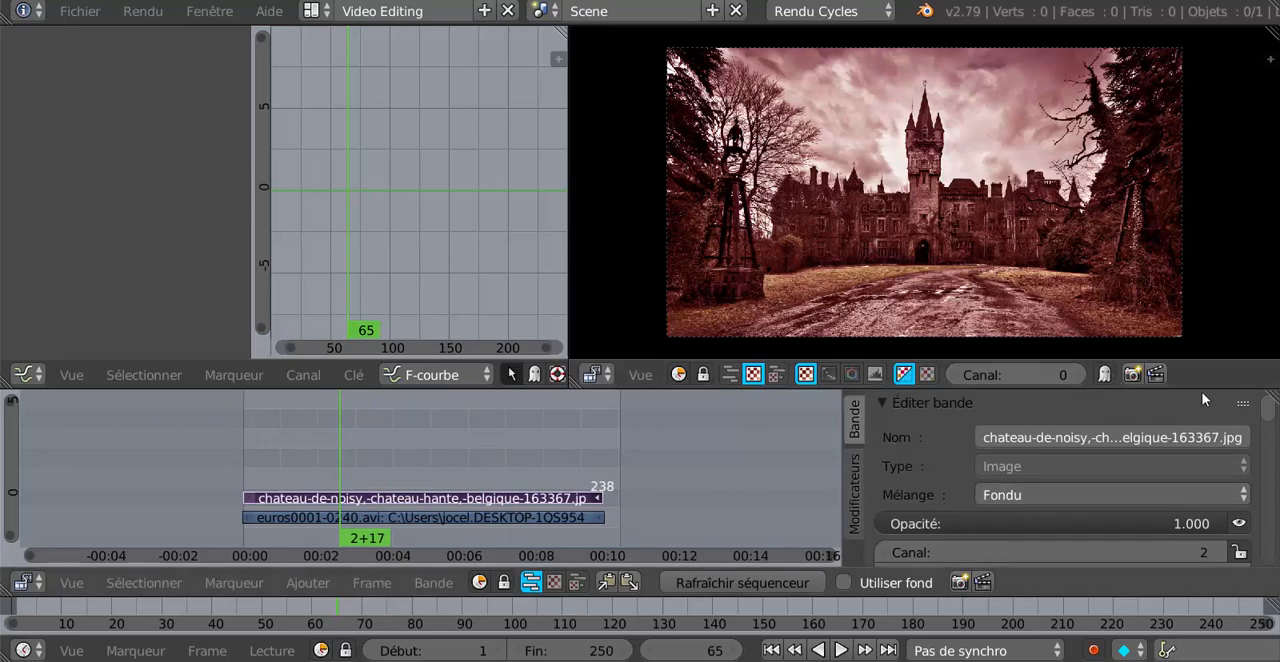
left_click_drag(1210, 366, 1217, 317)
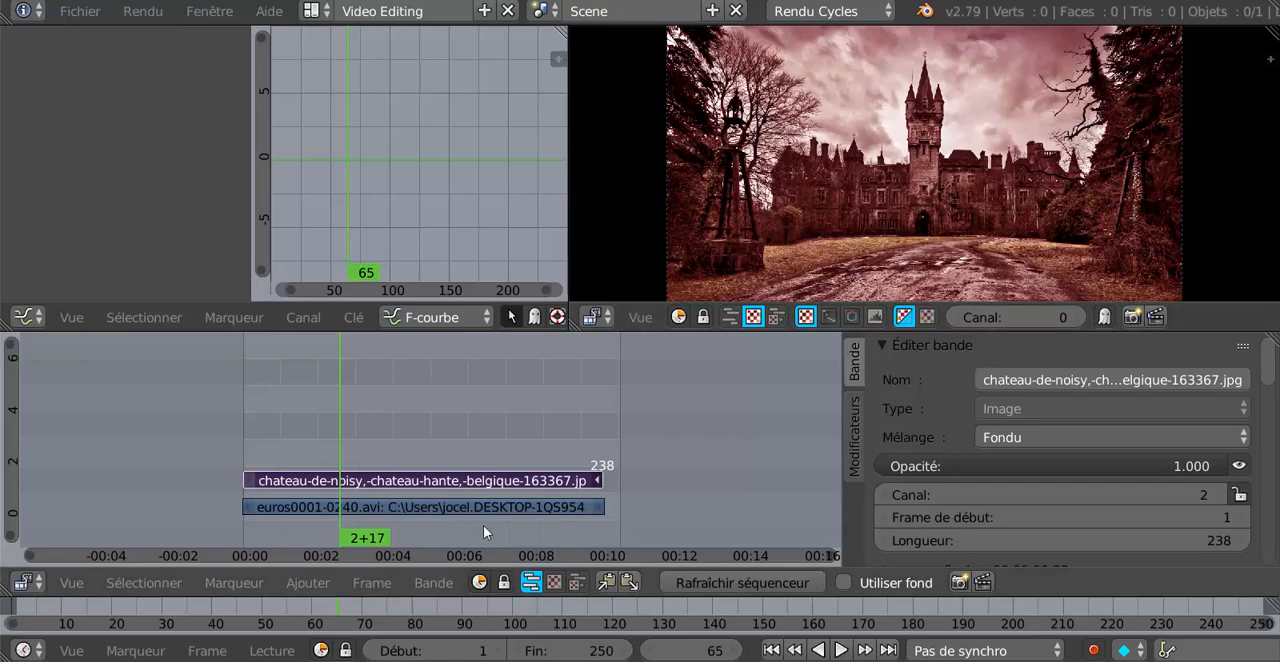
right_click(411, 508)
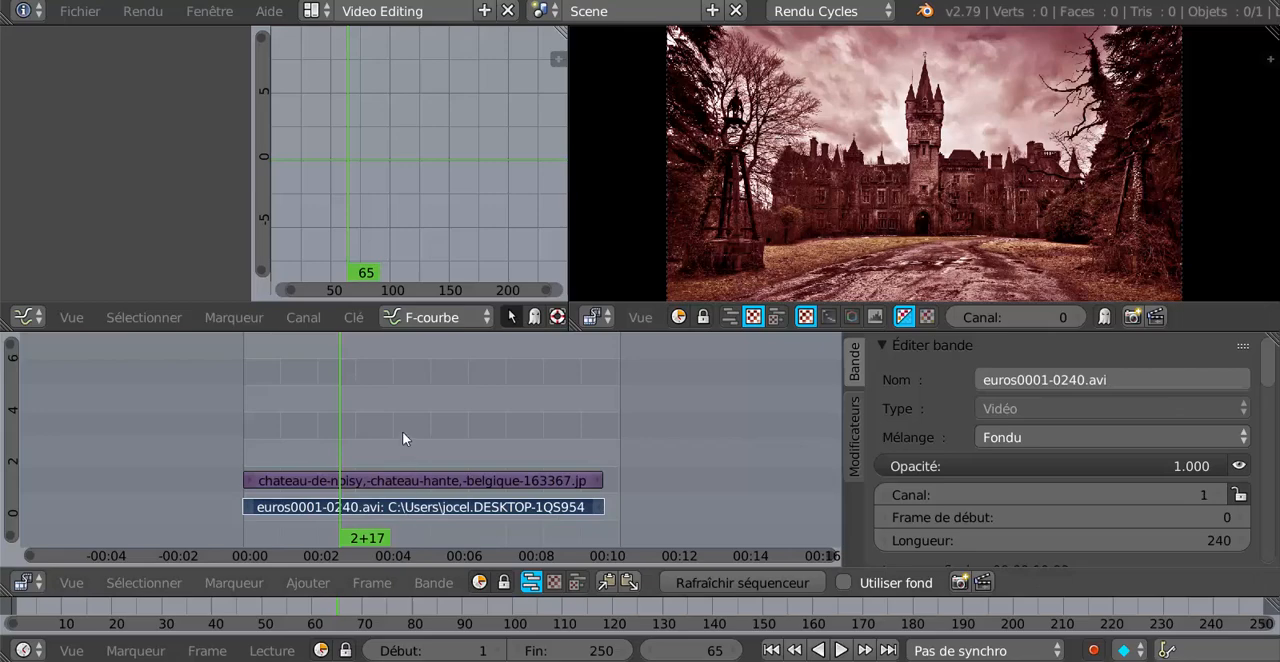
left_click(1076, 432)
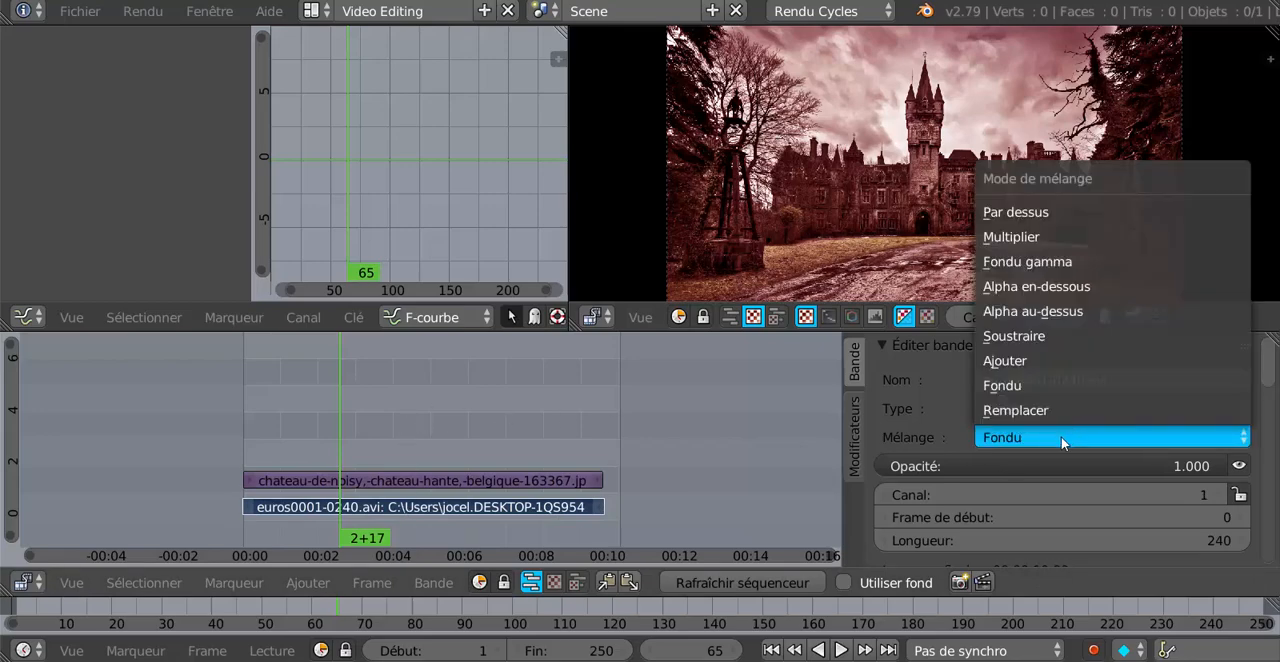
left_click(1087, 314)
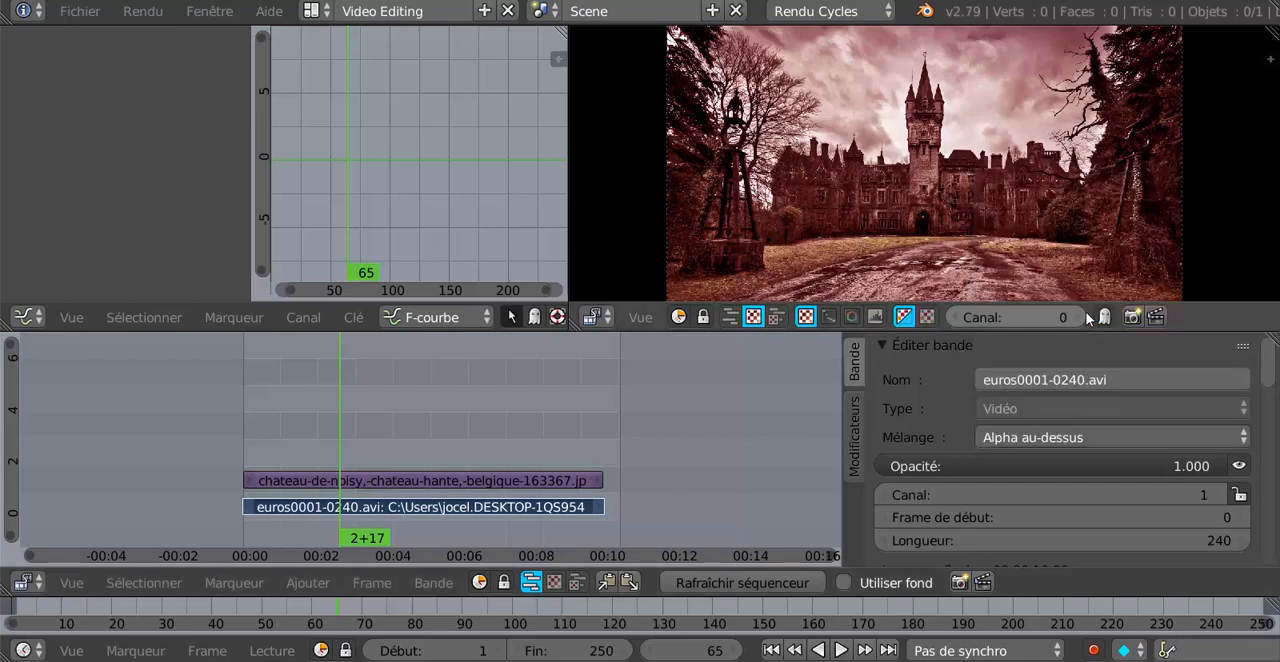
Set the castle image strip's blend mode to Alpha en-dessous and check the banknotes over the castle at several frames.
left_click(416, 479)
right_click(439, 480)
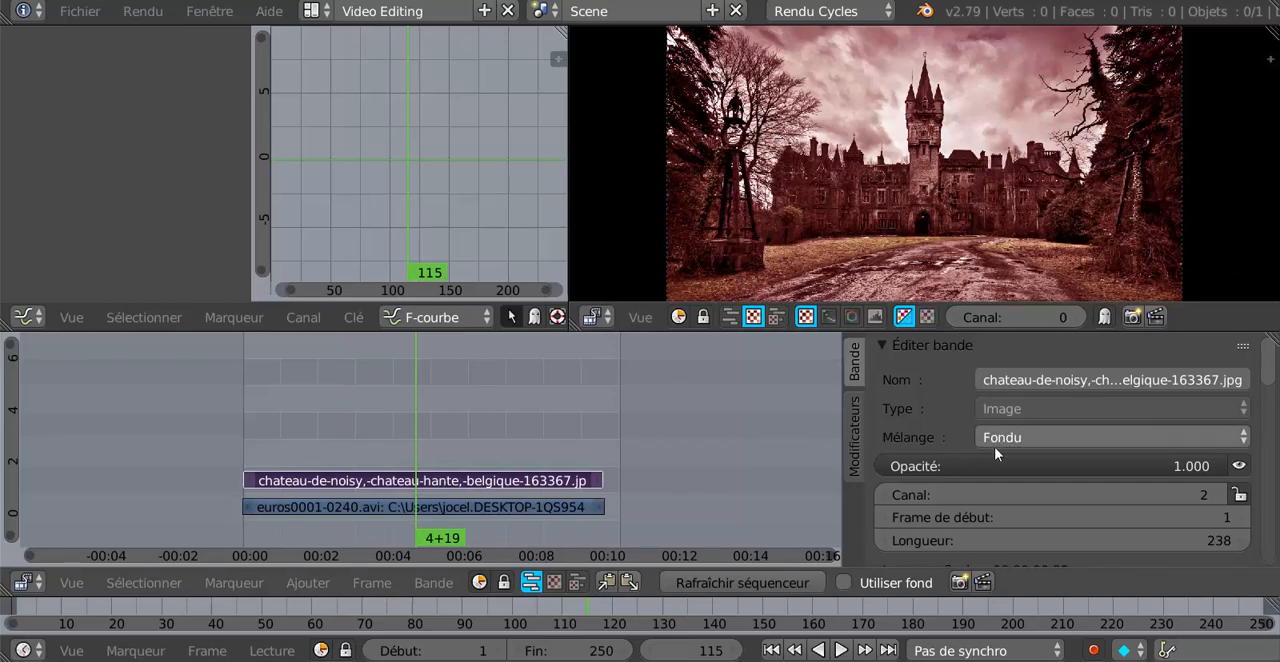
left_click(1051, 437)
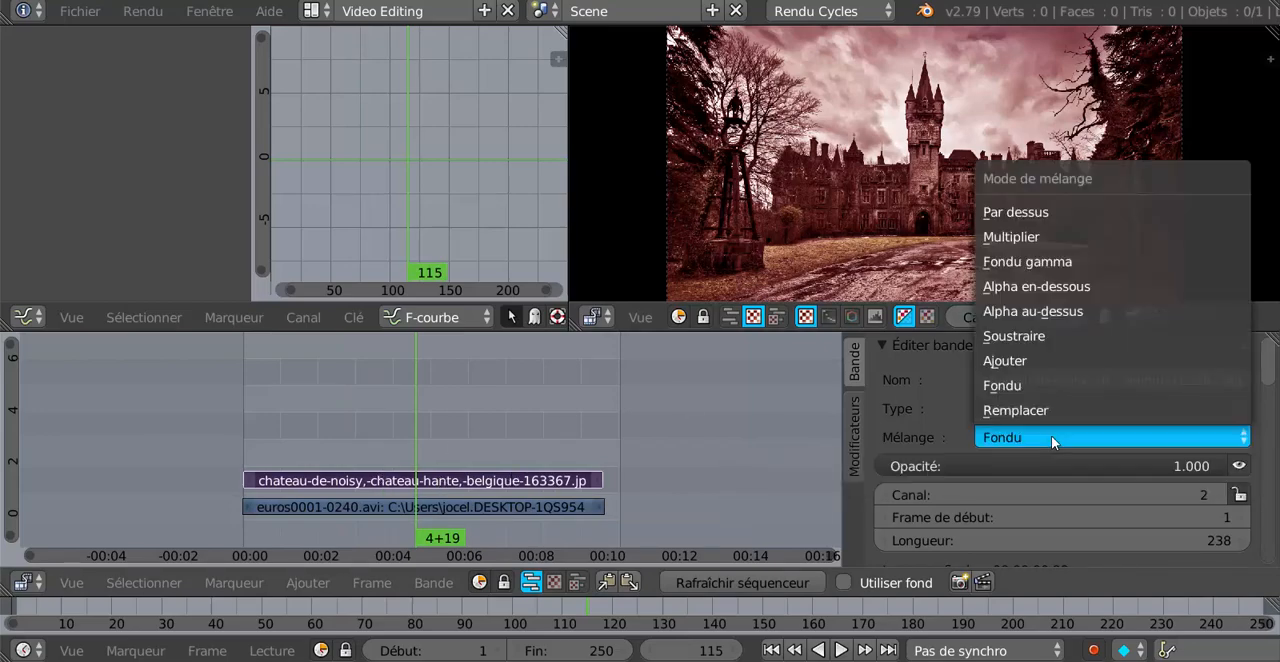
left_click(1040, 289)
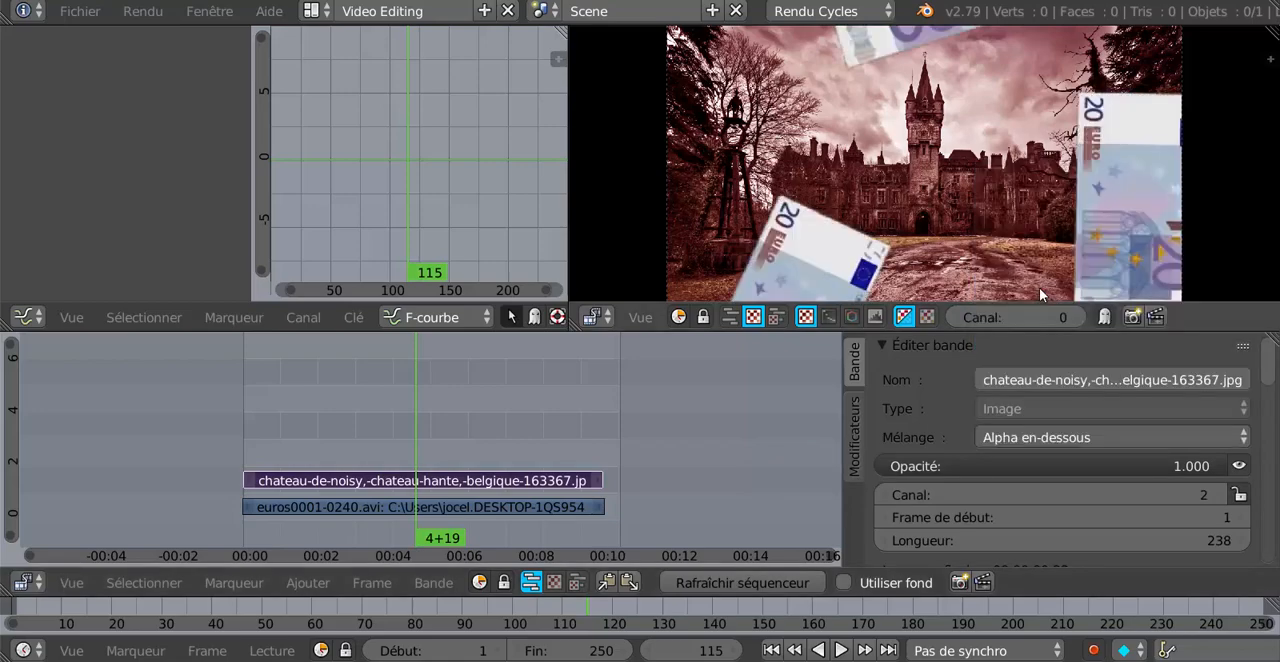
mouse_move(464, 434)
left_mouse_down()
mouse_move(517, 433)
mouse_move(485, 429)
left_mouse_up()
left_click_drag(401, 427, 461, 427)
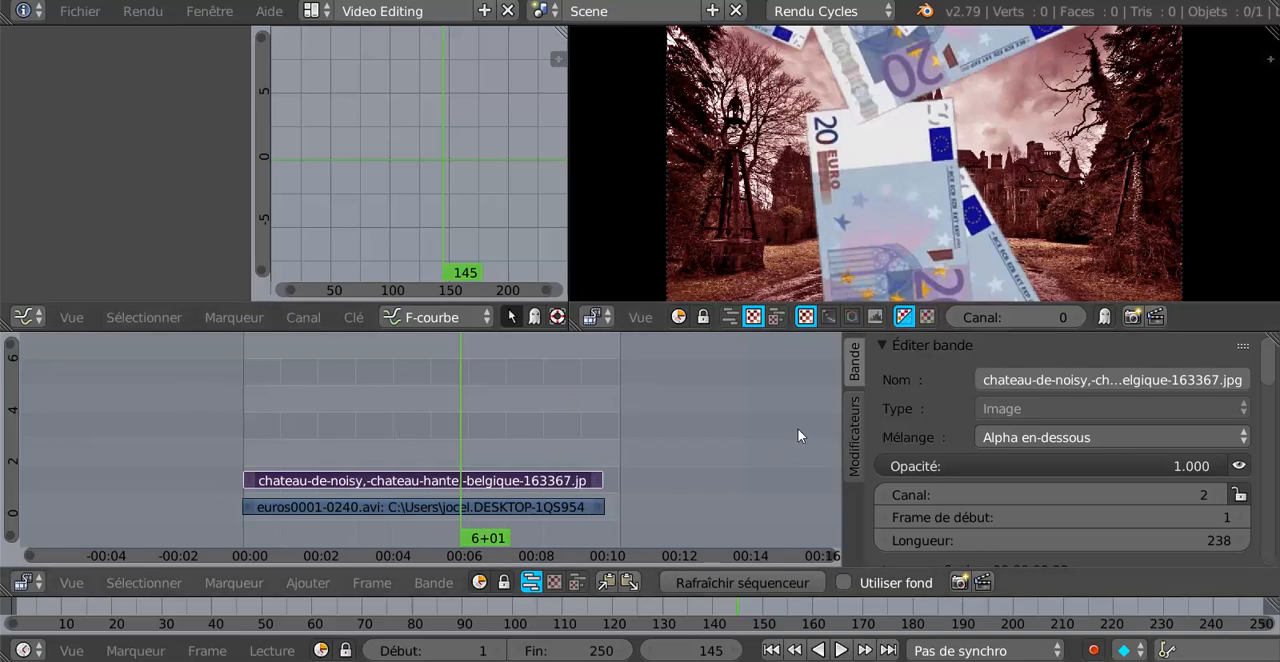
Set the scene's end frame to 240 and select the end handle of the castle image strip.
left_click_drag(841, 442, 1045, 442)
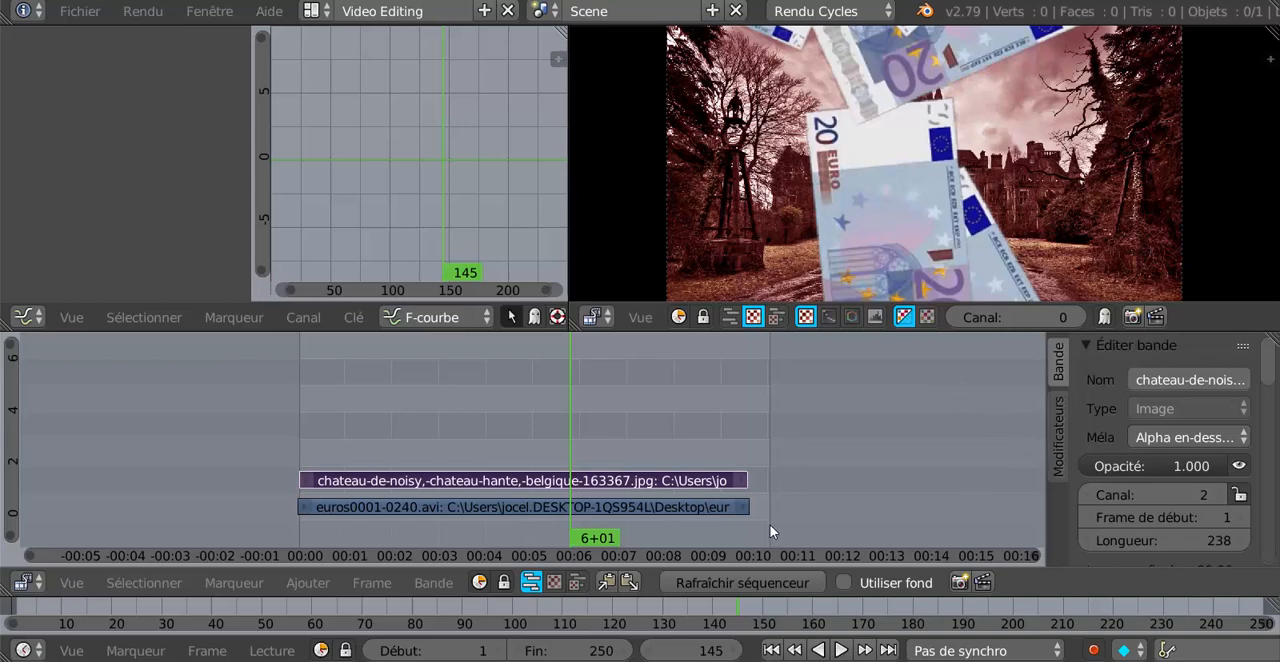
left_click(584, 650)
left_click_drag(584, 650, 564, 650)
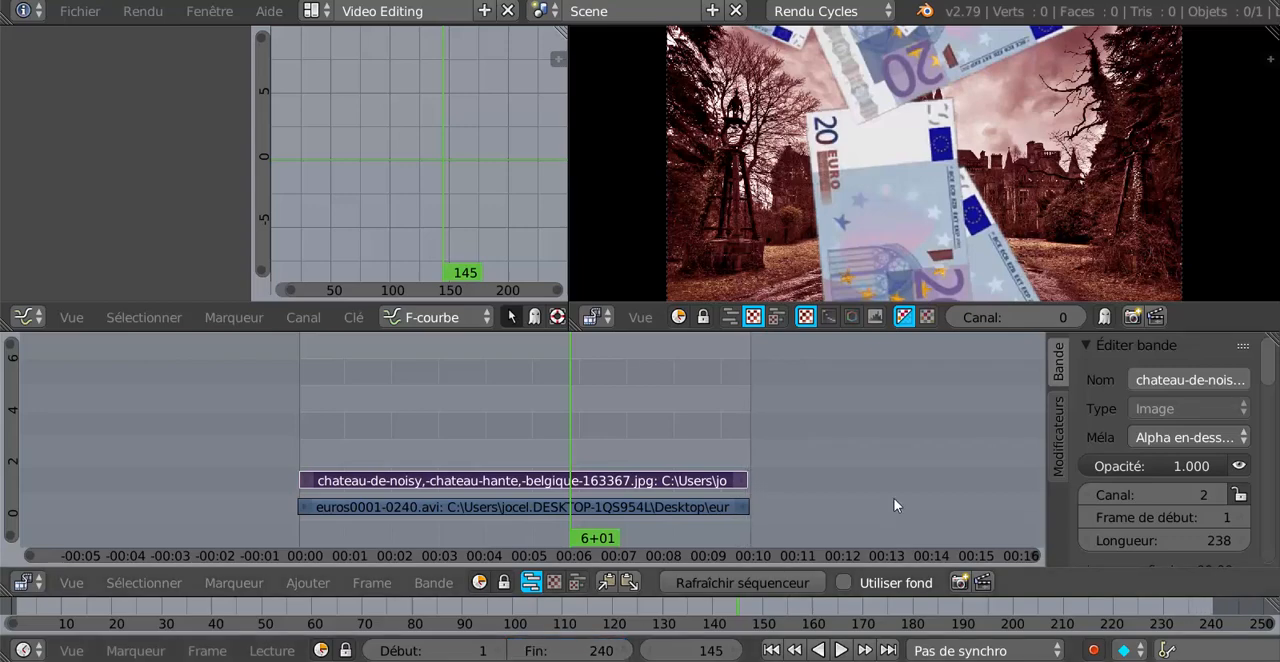
right_click(745, 479)
left_click(762, 476)
Start adding a video strip at frame 143 and show the desktop's "fond vert effet" folder as thumbnails.
left_click(566, 425)
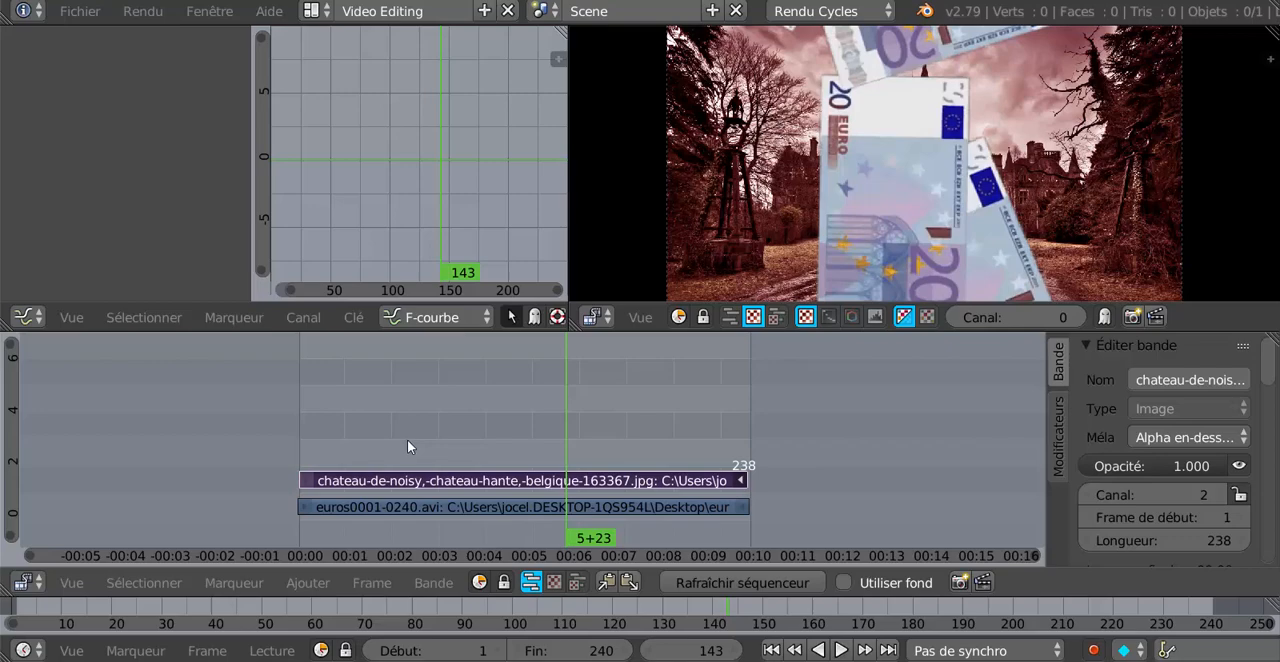
left_click(308, 582)
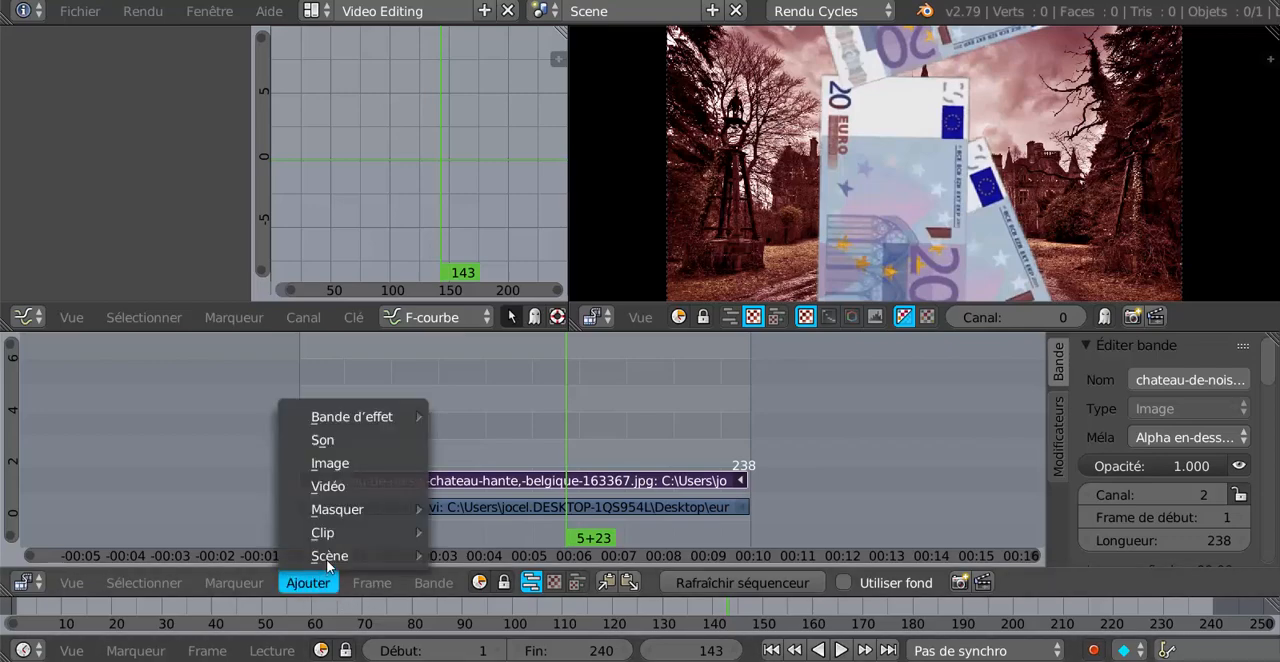
left_click(328, 486)
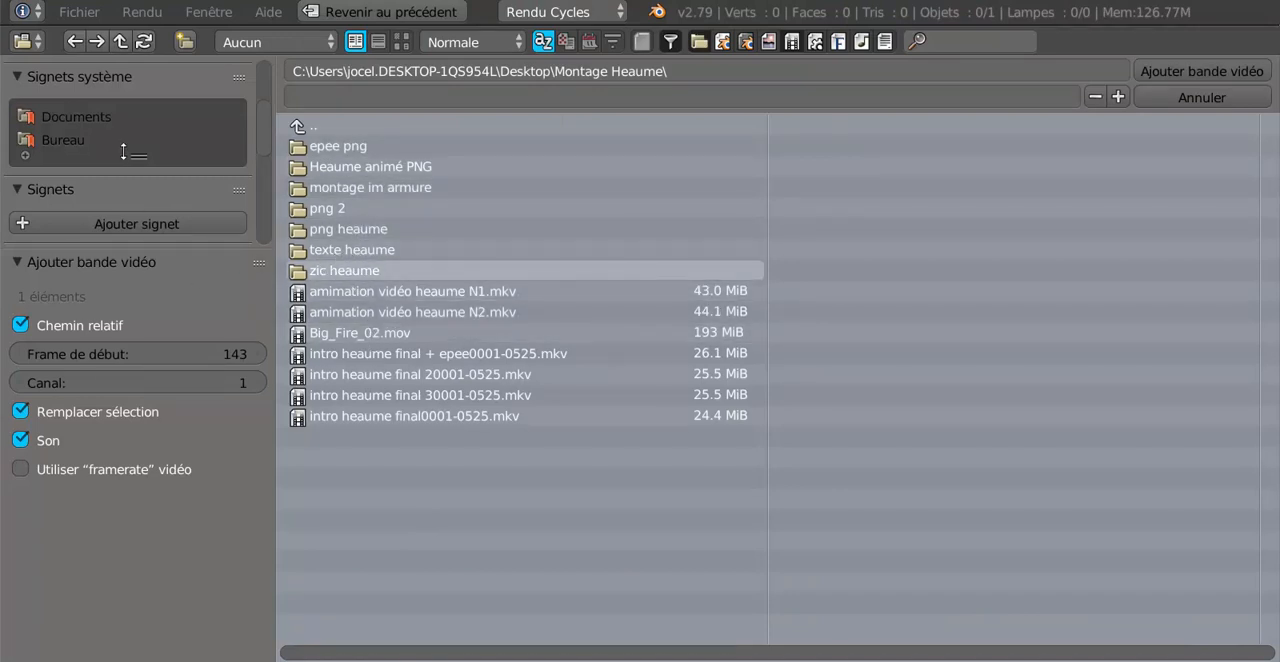
scroll(101, 206, "down", 1)
scroll(101, 206, "down", 5)
scroll(97, 194, "up", 4)
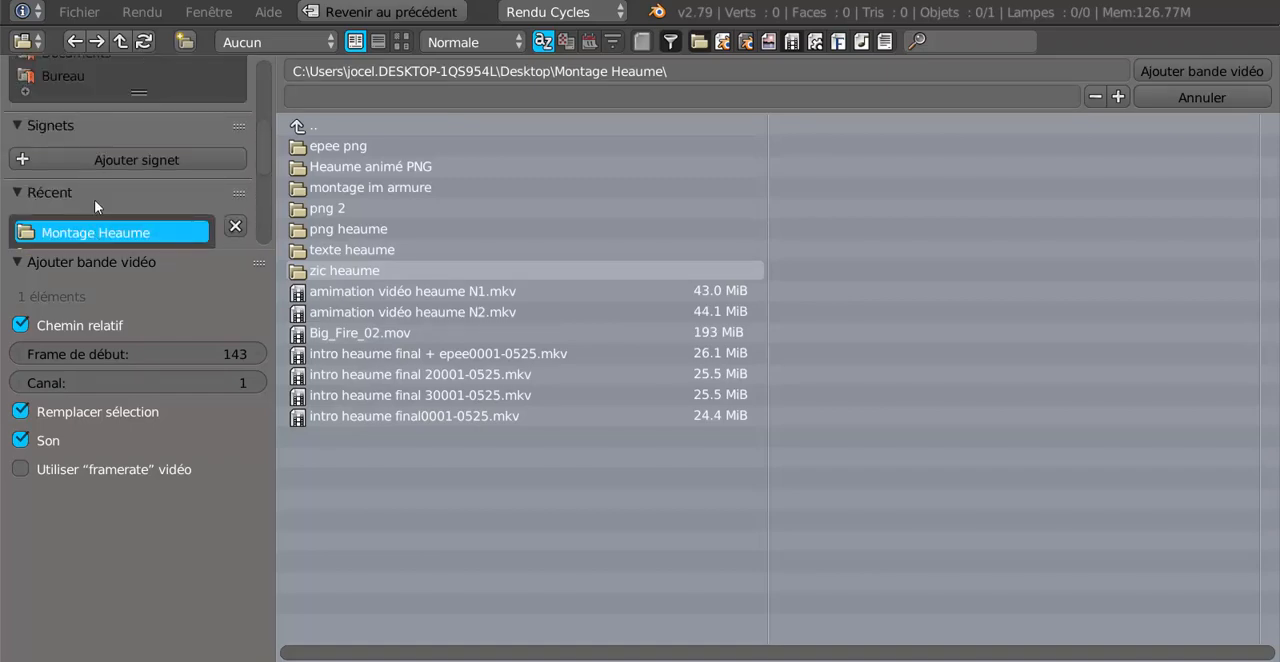
left_click(50, 78)
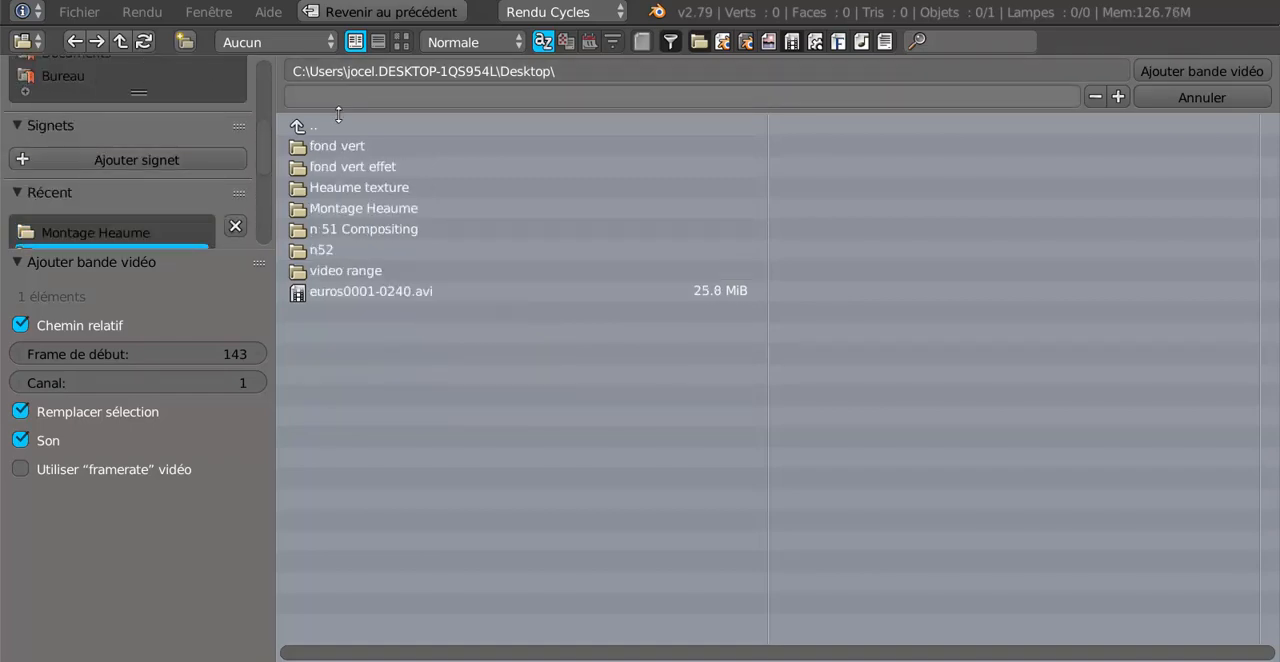
double_click(340, 168)
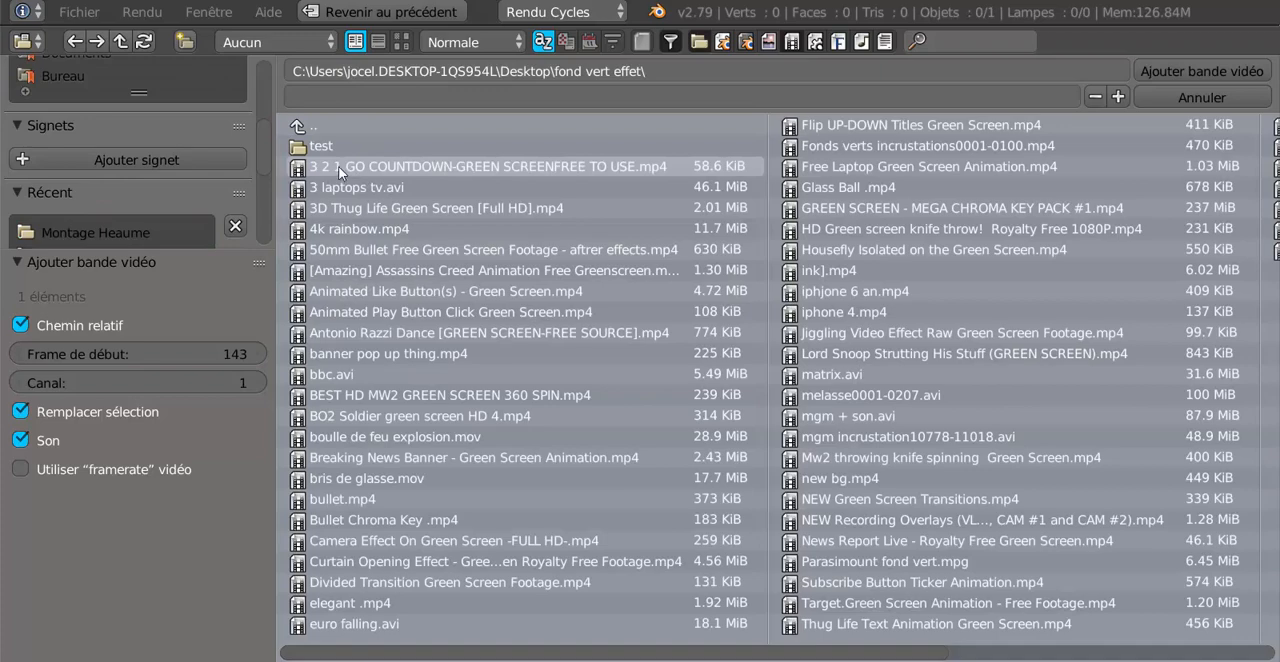
left_click(401, 42)
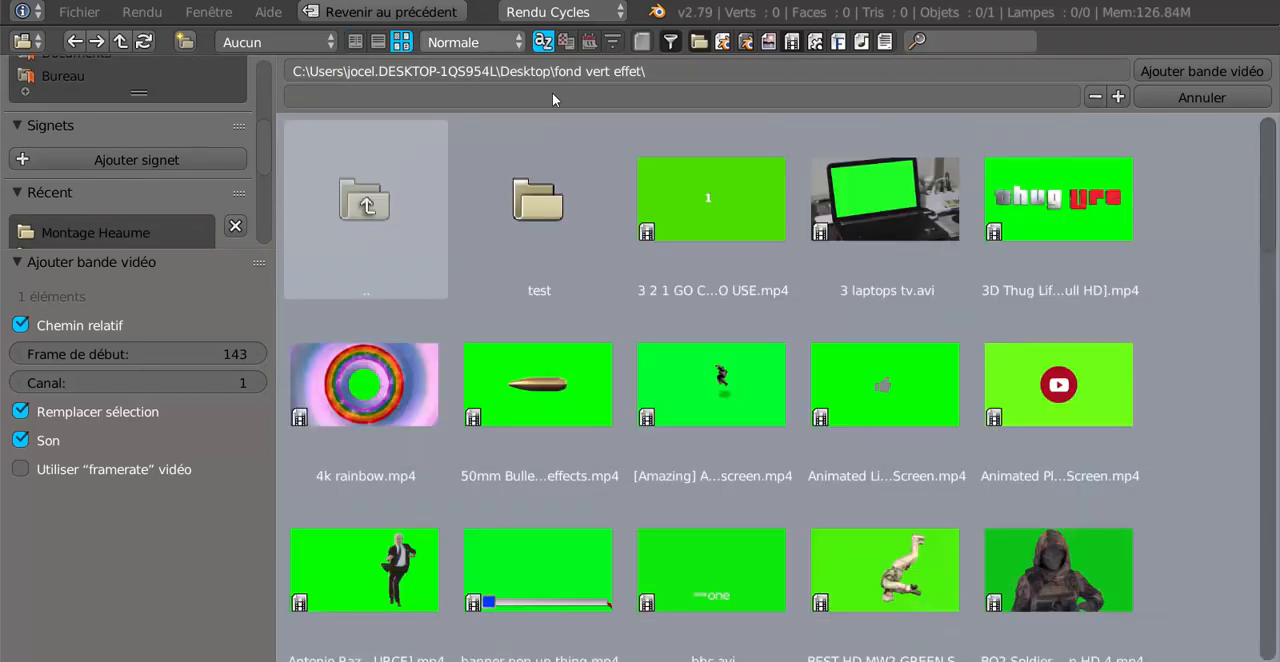
Add boulle de feu explosion.mov from the folder to the sequencer as a video strip.
scroll(1208, 414, "down", 3)
scroll(1208, 423, "down", 3)
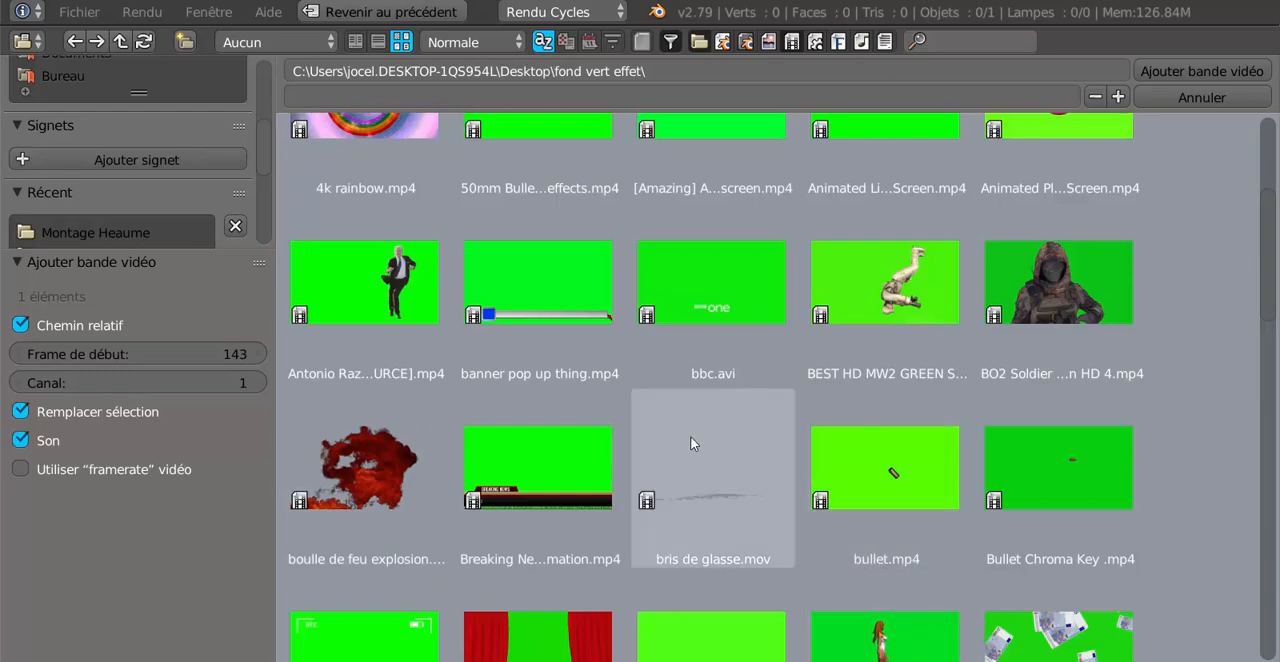
left_click(417, 430)
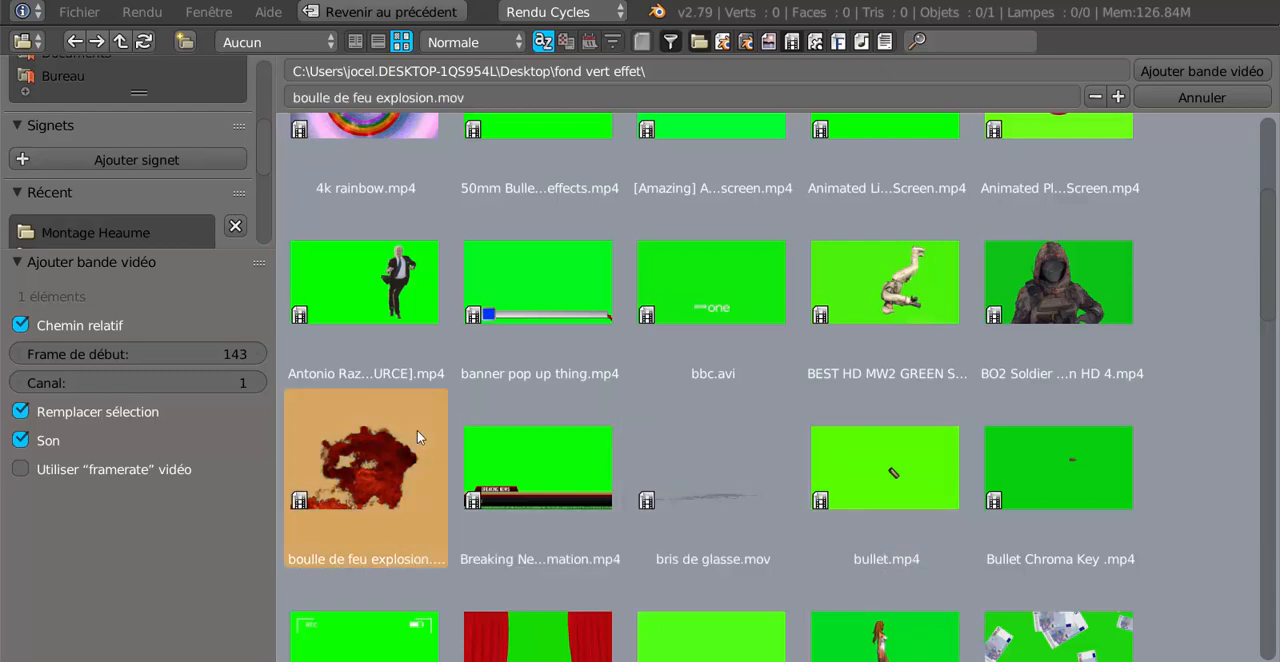
left_click(1230, 74)
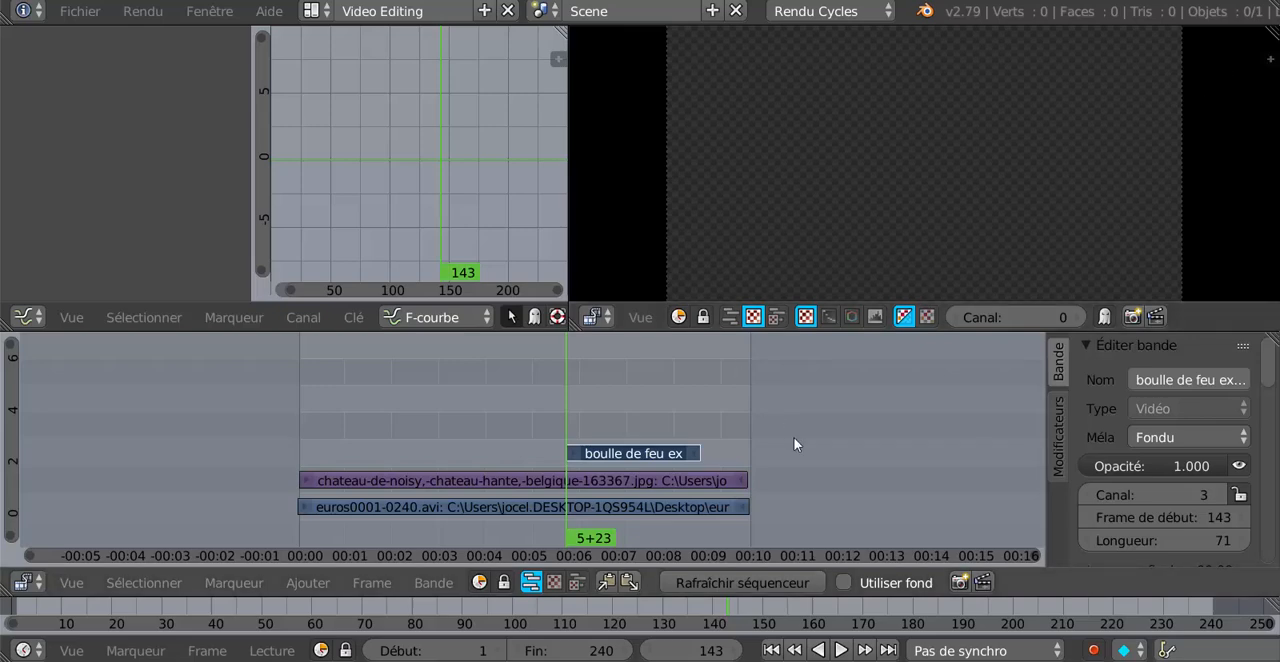
Return to frame 1 and move the fireball explosion strip earlier so that it starts at frame 56.
key("alt+a")
left_click(299, 406)
key("alt+a")
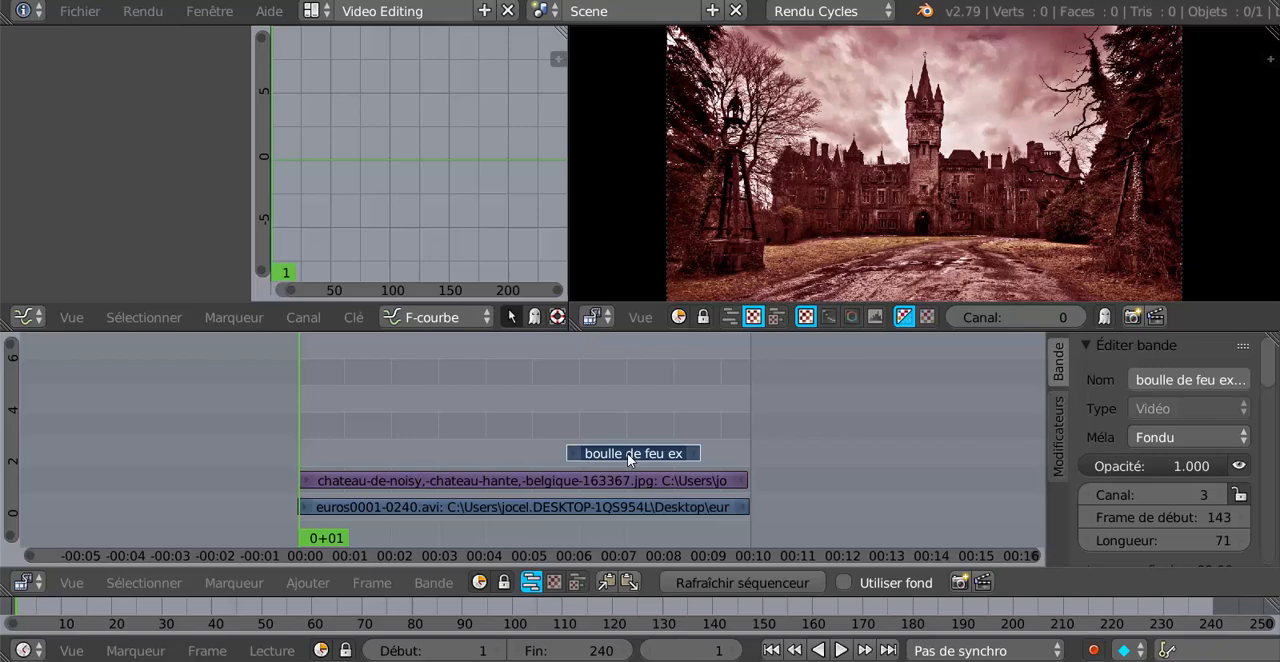
key("g")
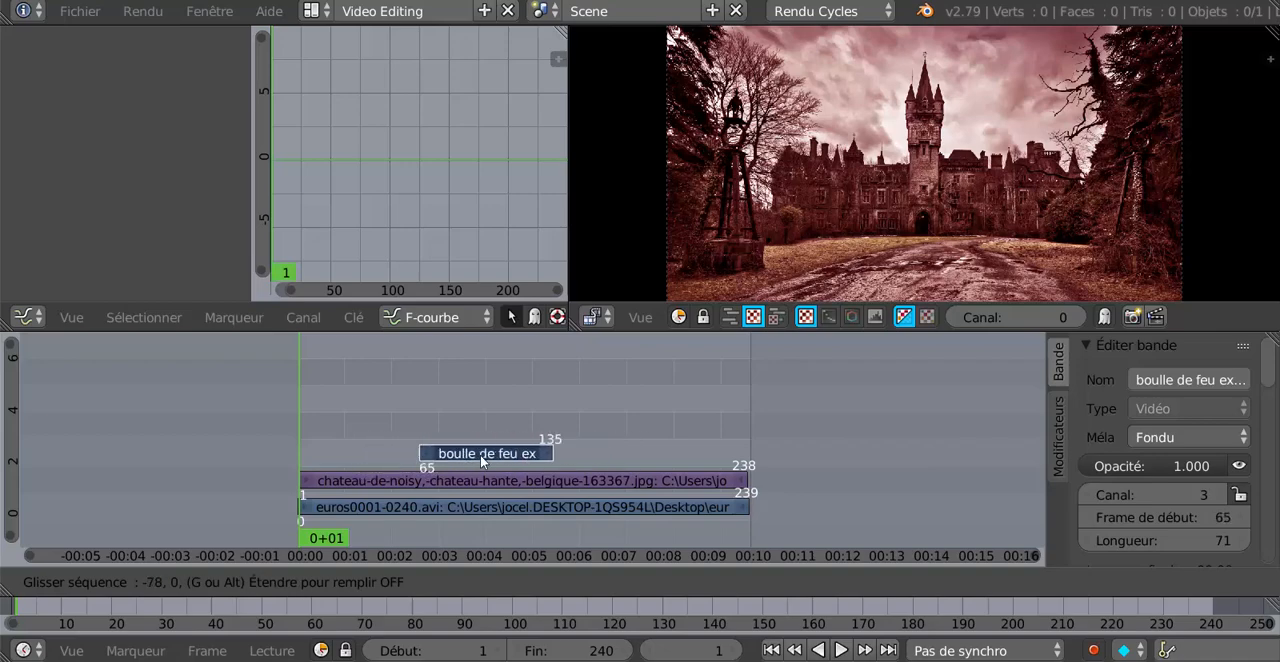
left_click(464, 456)
Show frame 76 and set the fireball explosion strip's blend mode to Alpha au-dessus.
left_click(441, 418)
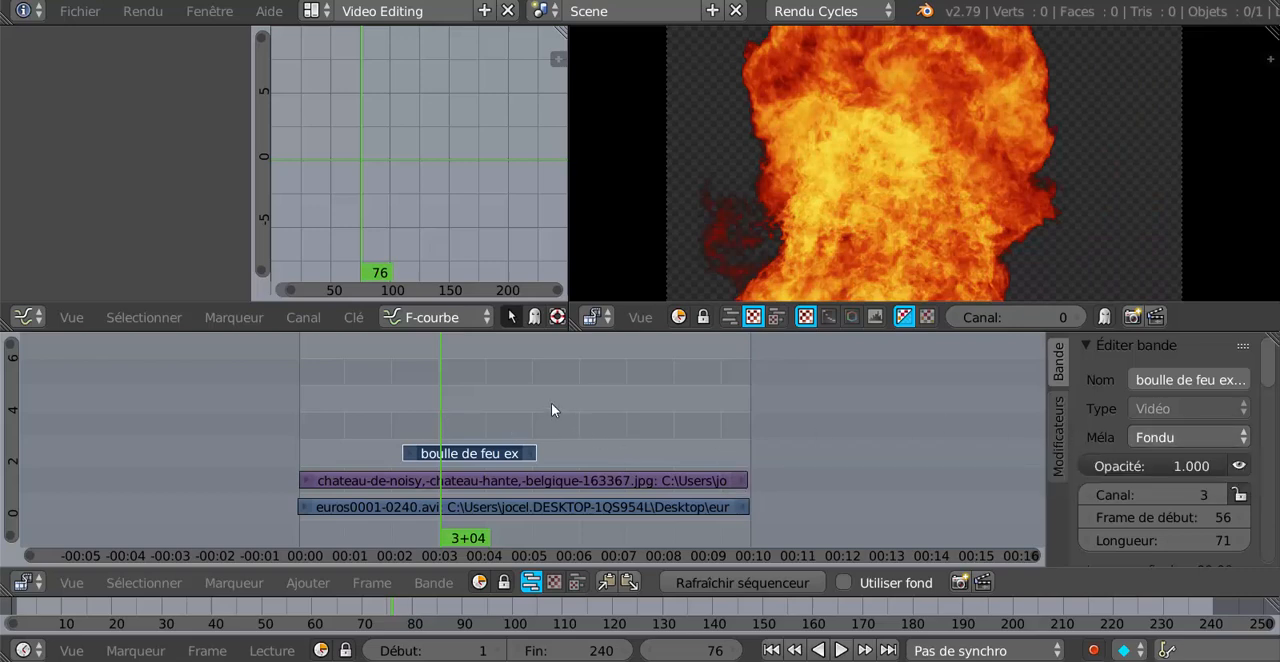
left_click(1169, 436)
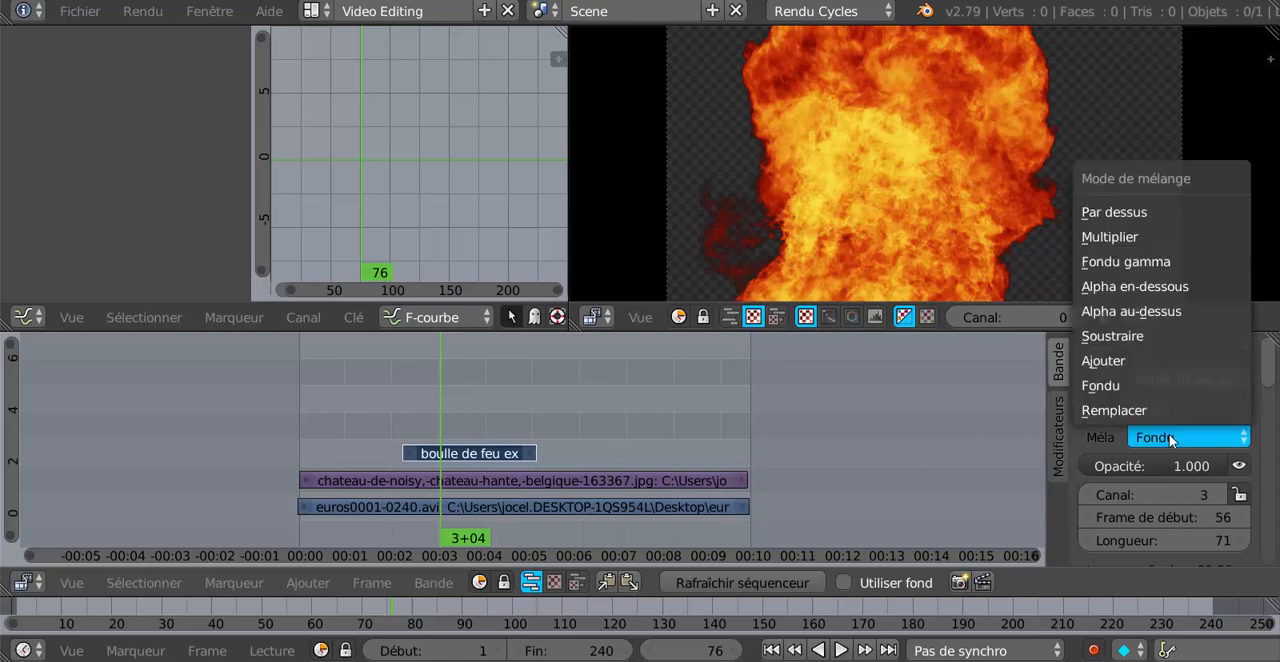
left_click(1161, 313)
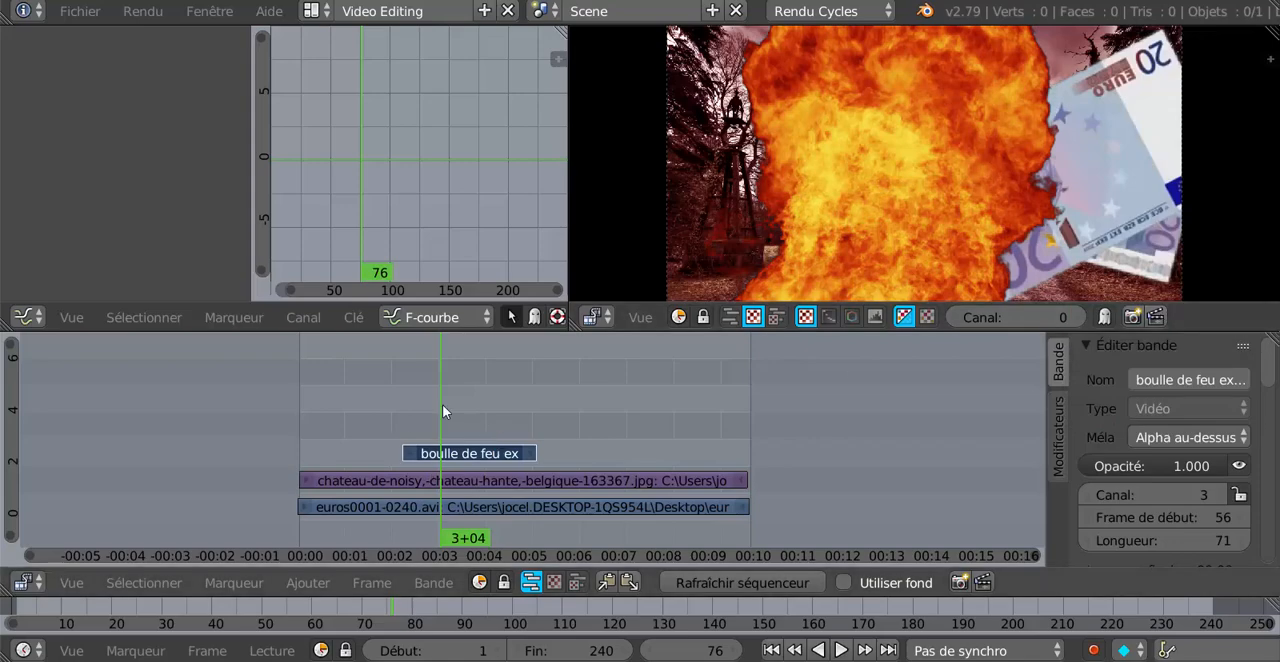
Play back the composite and examine the explosion over the castle and banknotes at frames 69, 88, 84 and 96.
key("alt+a")
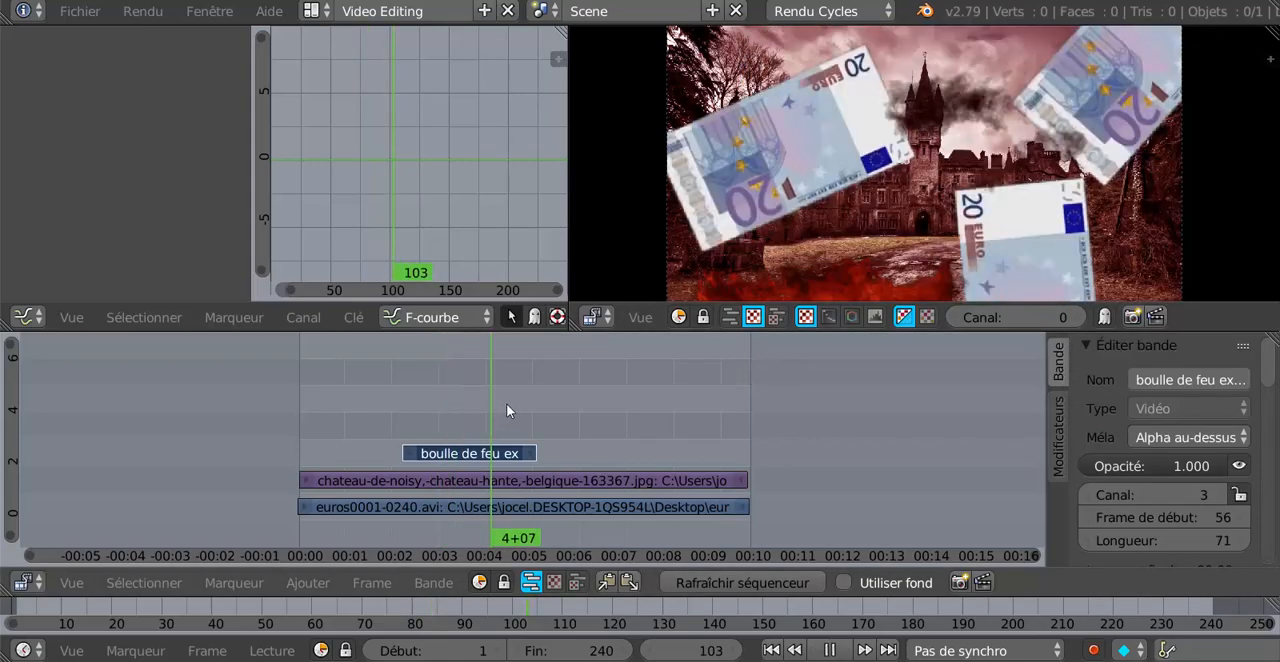
left_click_drag(506, 404, 428, 408)
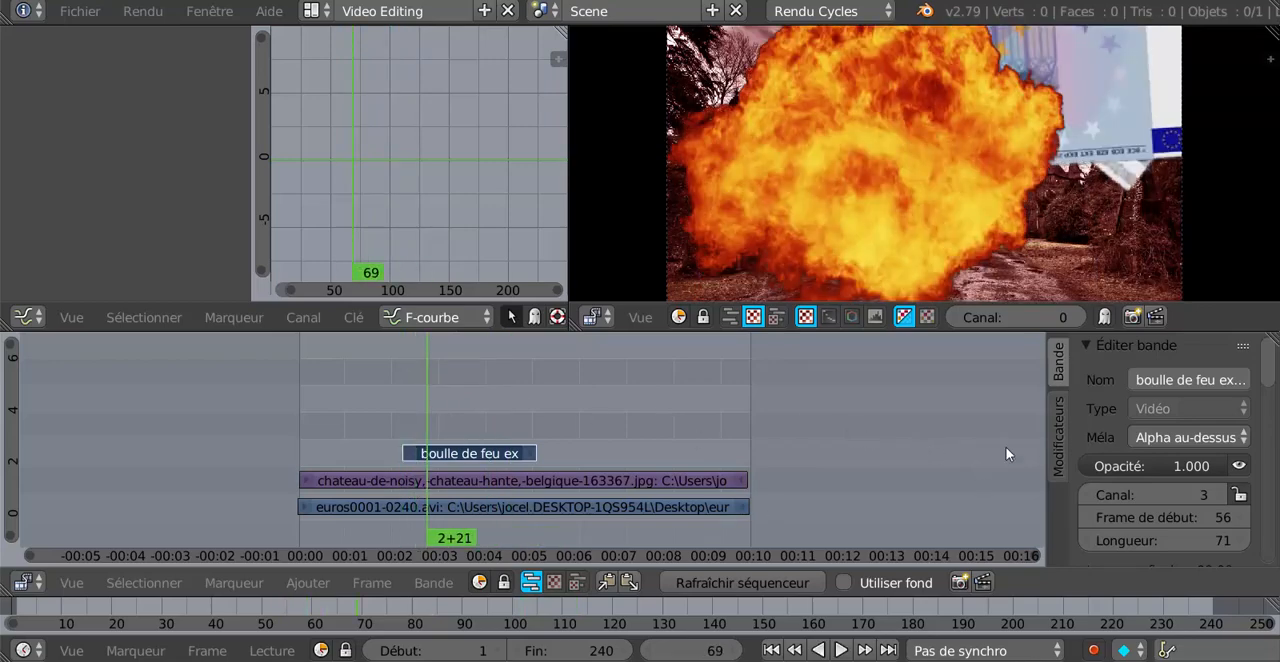
scroll(649, 455, "down", 1)
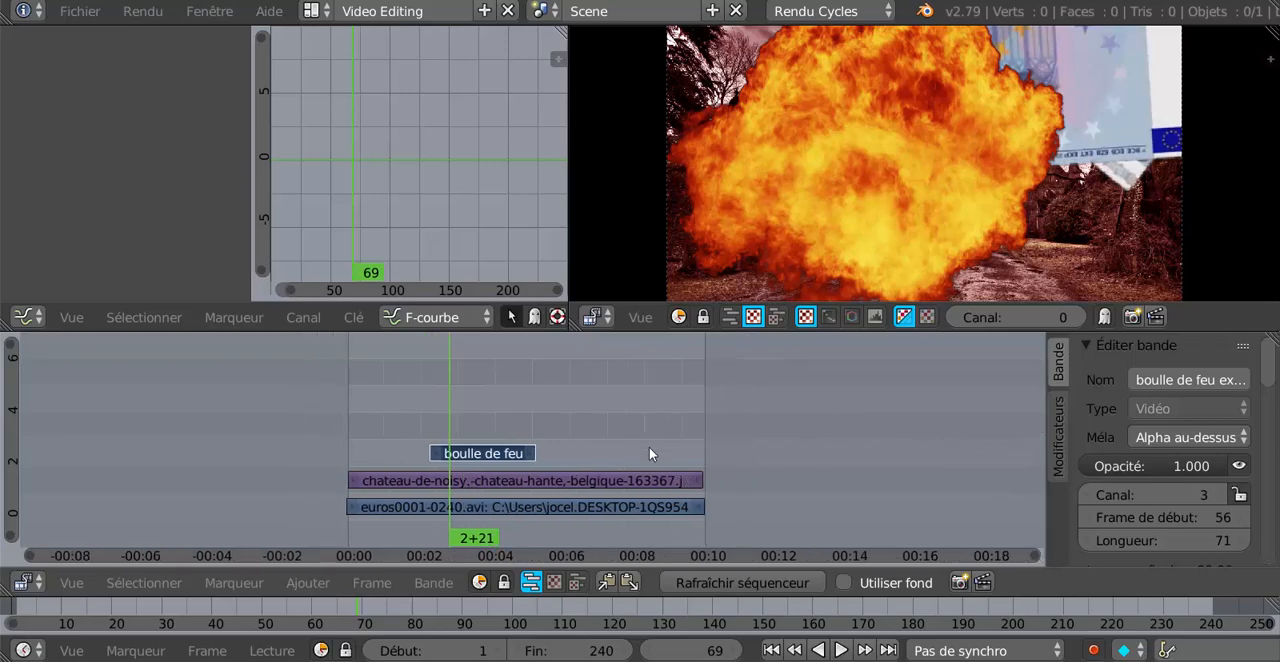
scroll(649, 455, "up", 2)
scroll(649, 447, "up", 1)
left_click(451, 409)
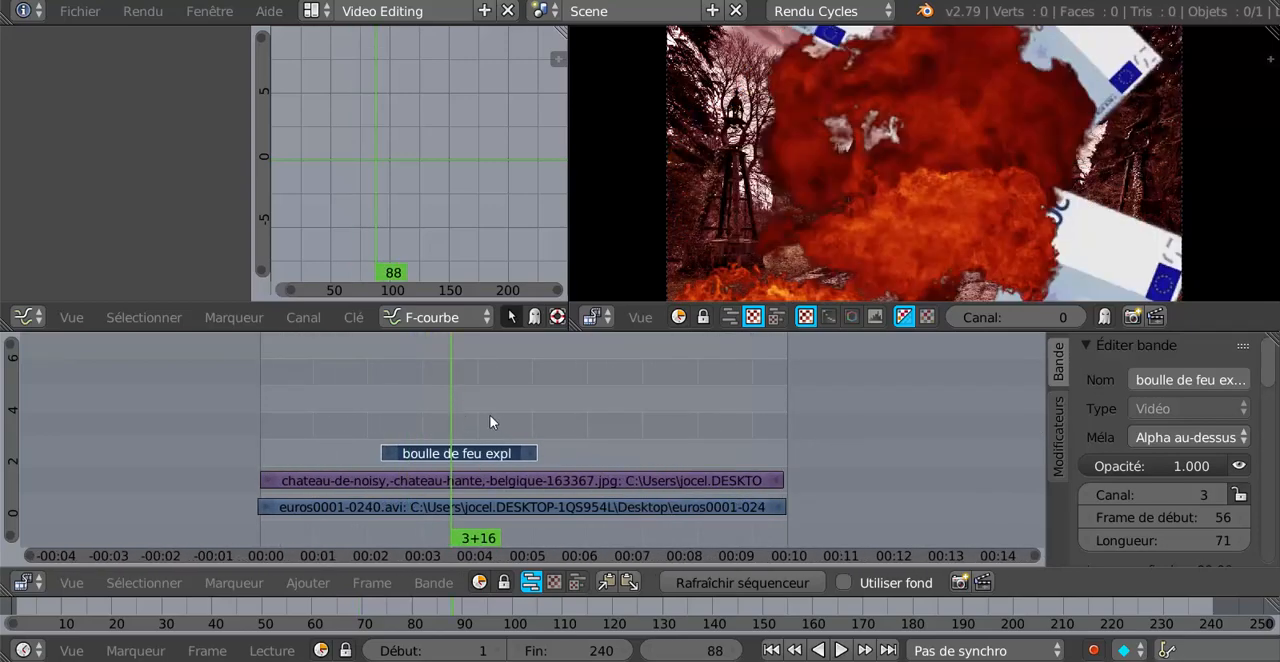
left_click(427, 411)
left_click(443, 413)
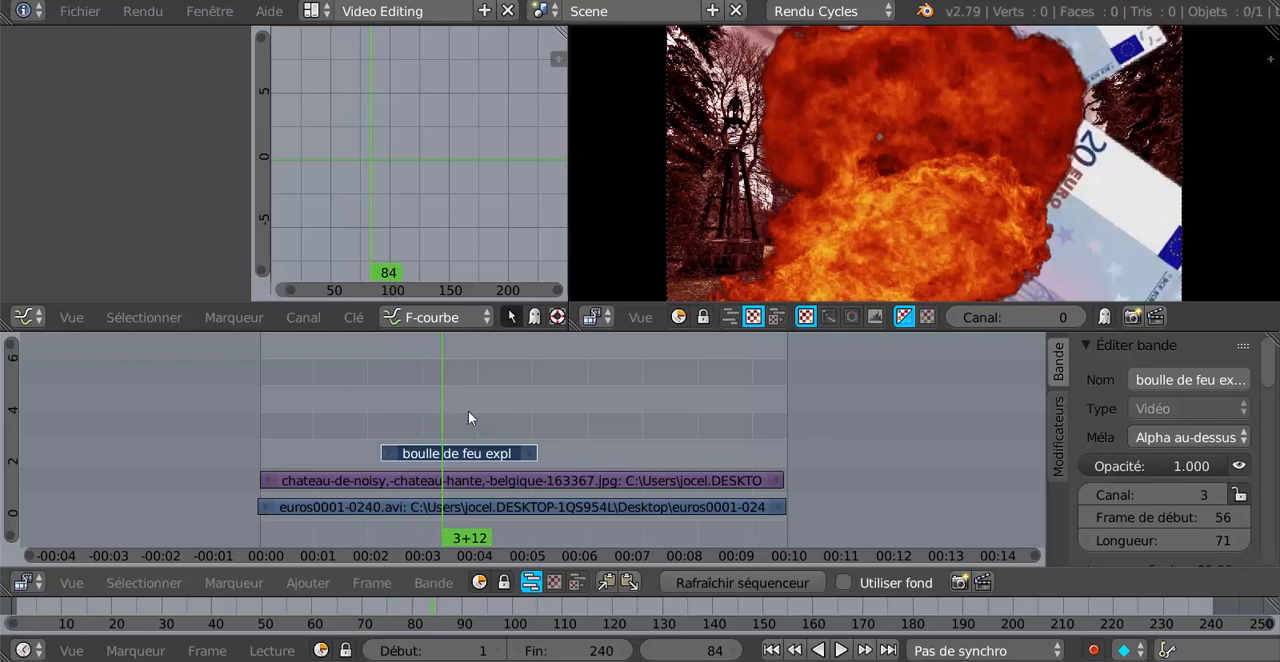
left_click(468, 410)
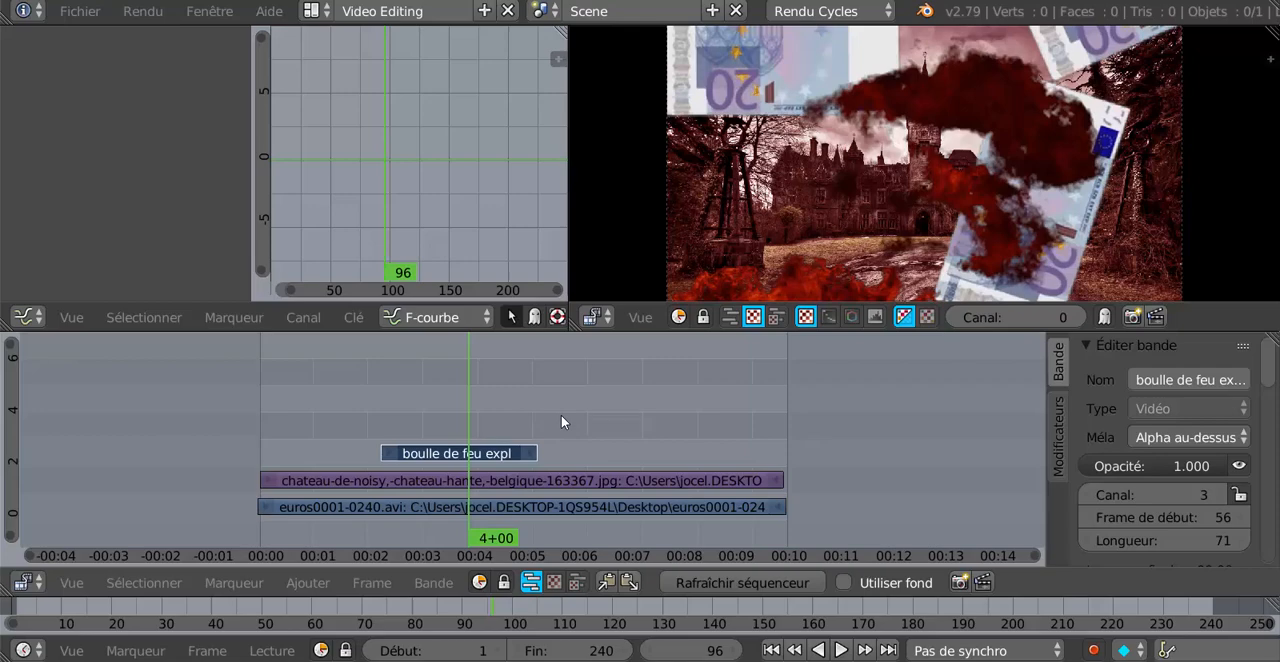
Scrub back through the explosion composite in the sequencer, showing frame 80 and the frames before it.
left_click(434, 394)
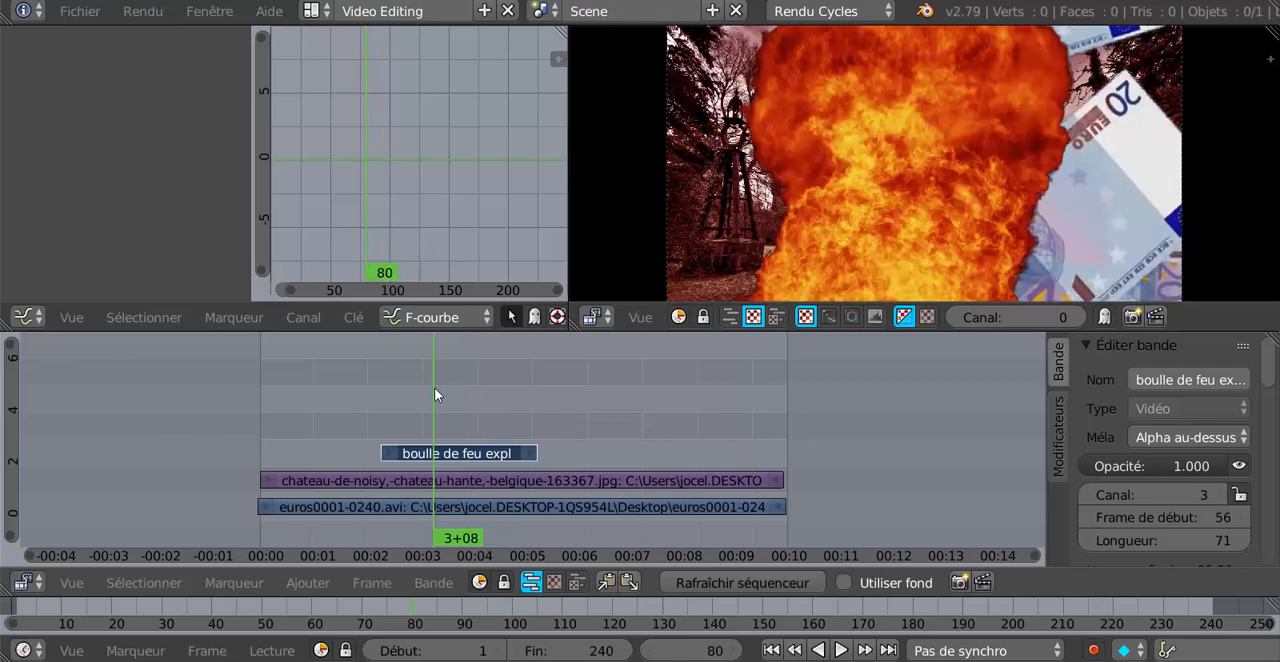
left_click(410, 405)
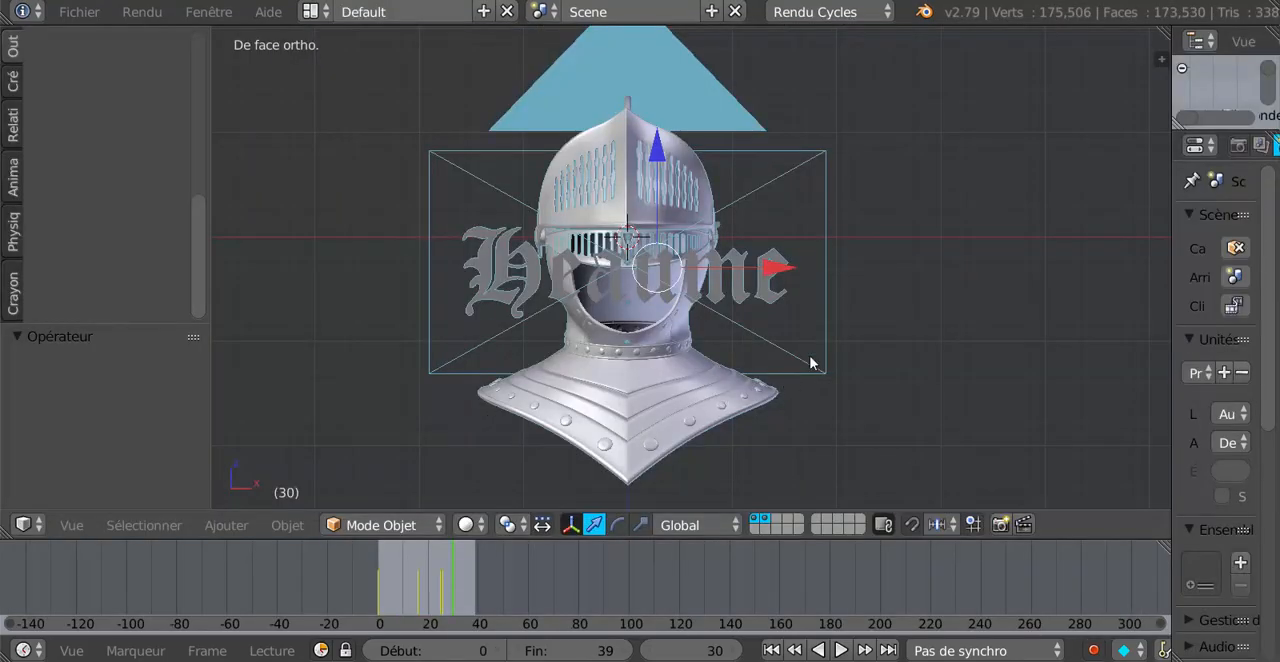
Hide the camera in the helmet scene's 3D view.
right_click(827, 322)
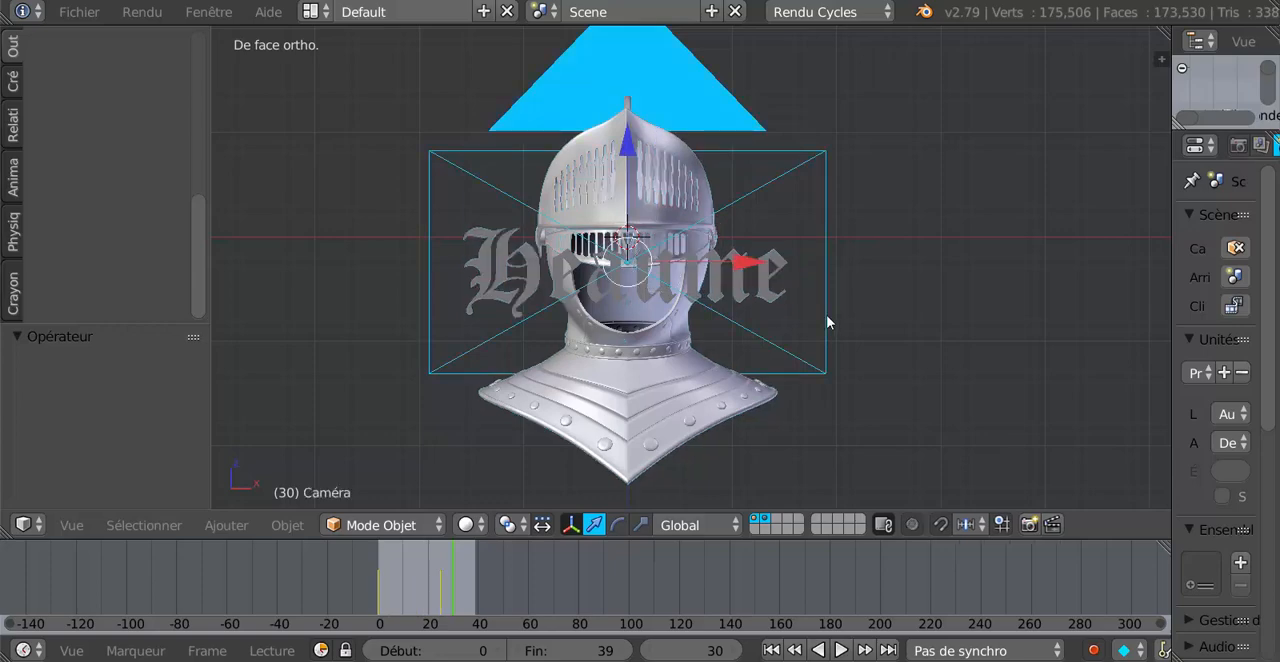
key("h")
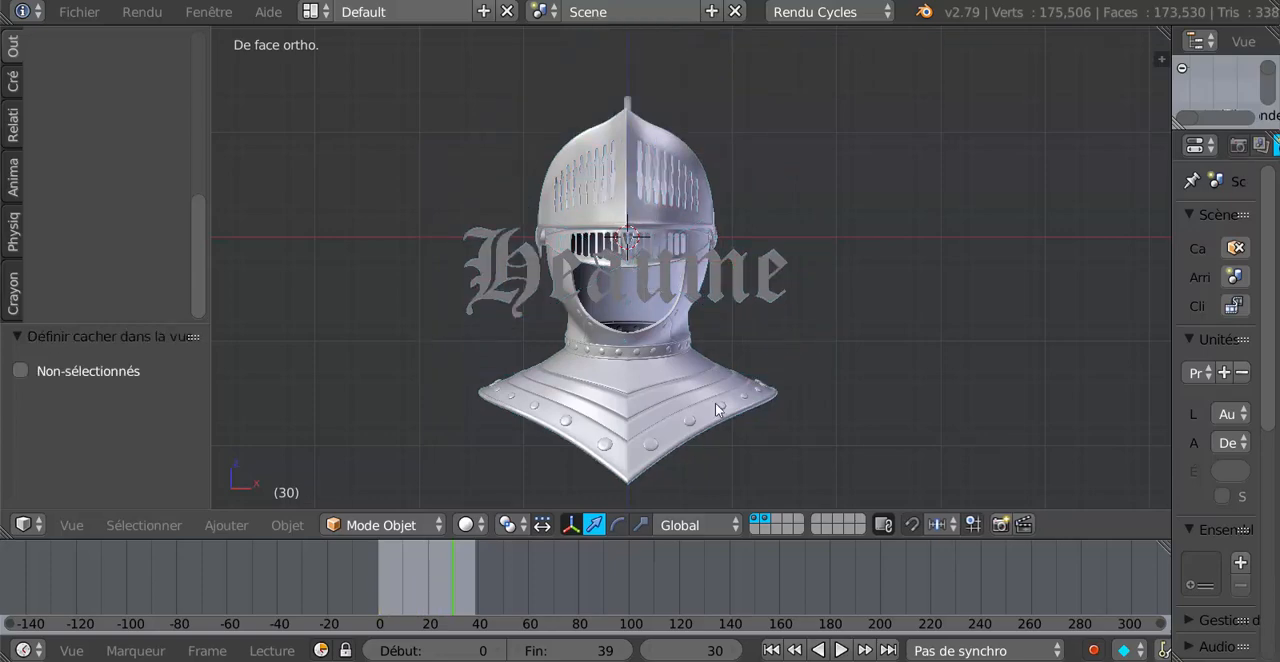
Examine the helmet and the Heaume text in perspective, from the side, from above and close up.
middle_click_drag(685, 340, 751, 376)
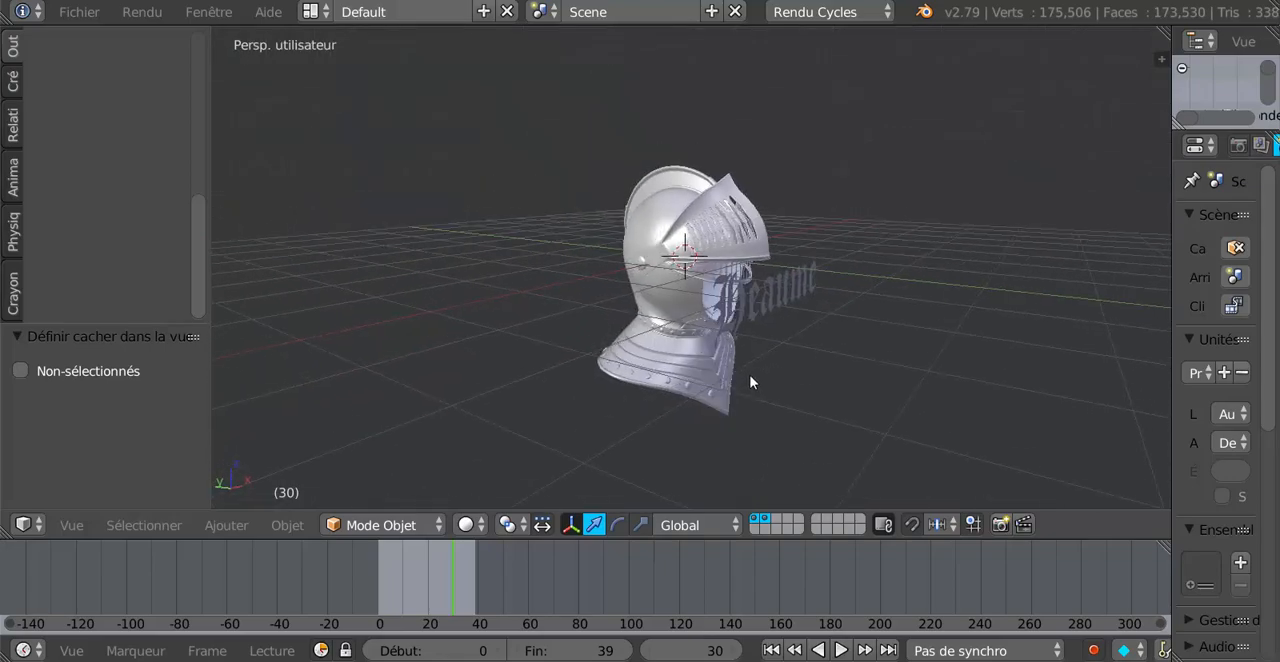
scroll(725, 367, "up", 4)
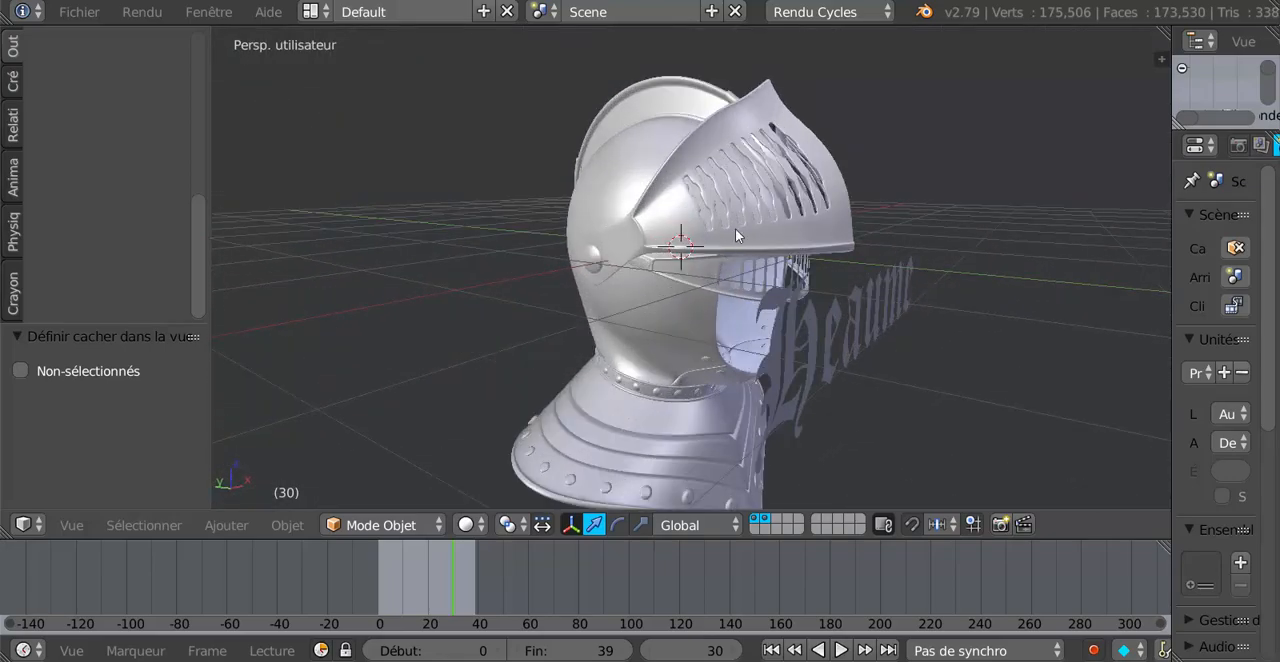
scroll(674, 333, "down", 4)
middle_click_drag(674, 333, 629, 437)
middle_click_drag(706, 346, 743, 347)
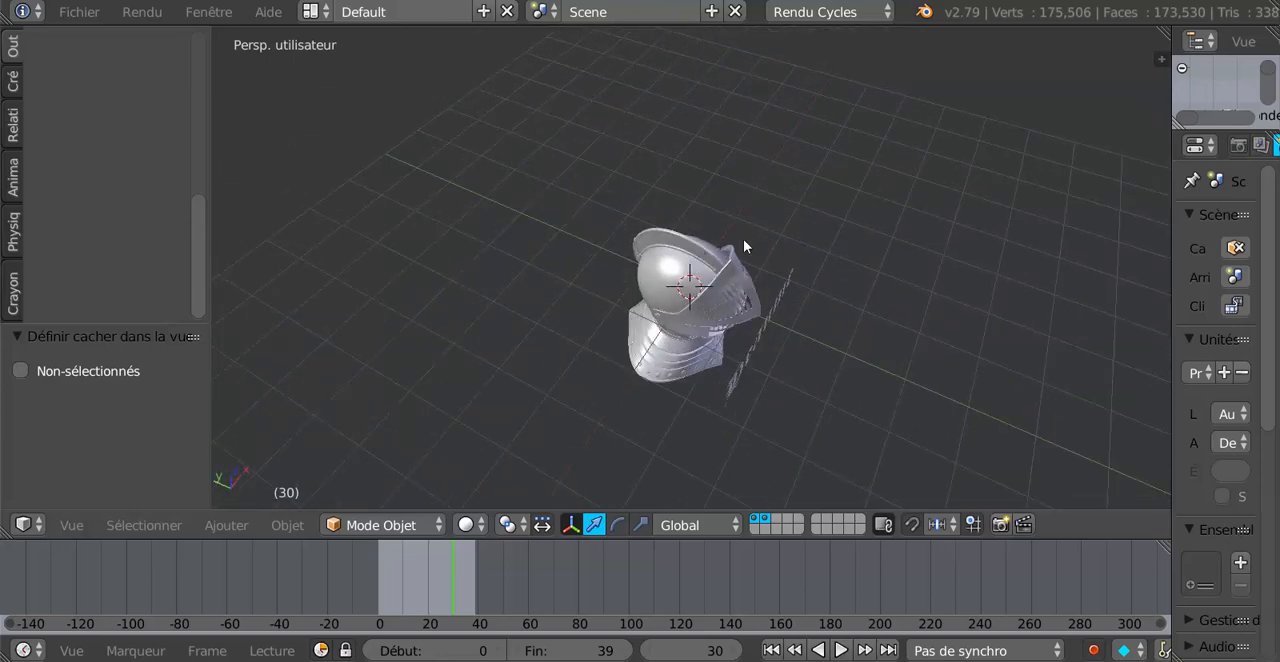
middle_click_drag(743, 239, 705, 310)
scroll(671, 299, "up", 3)
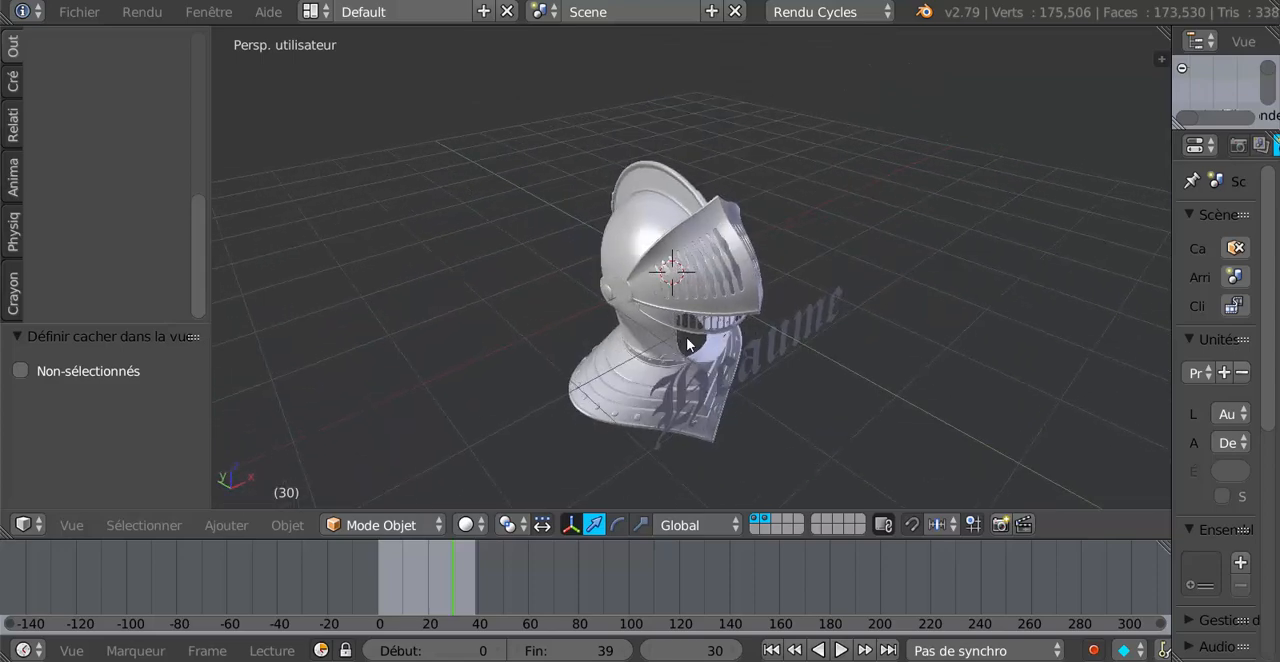
scroll(687, 343, "up", 2)
Rotate the helmet's timbre, together with its attached parts, by about -45.4° in the top view.
right_click(634, 311)
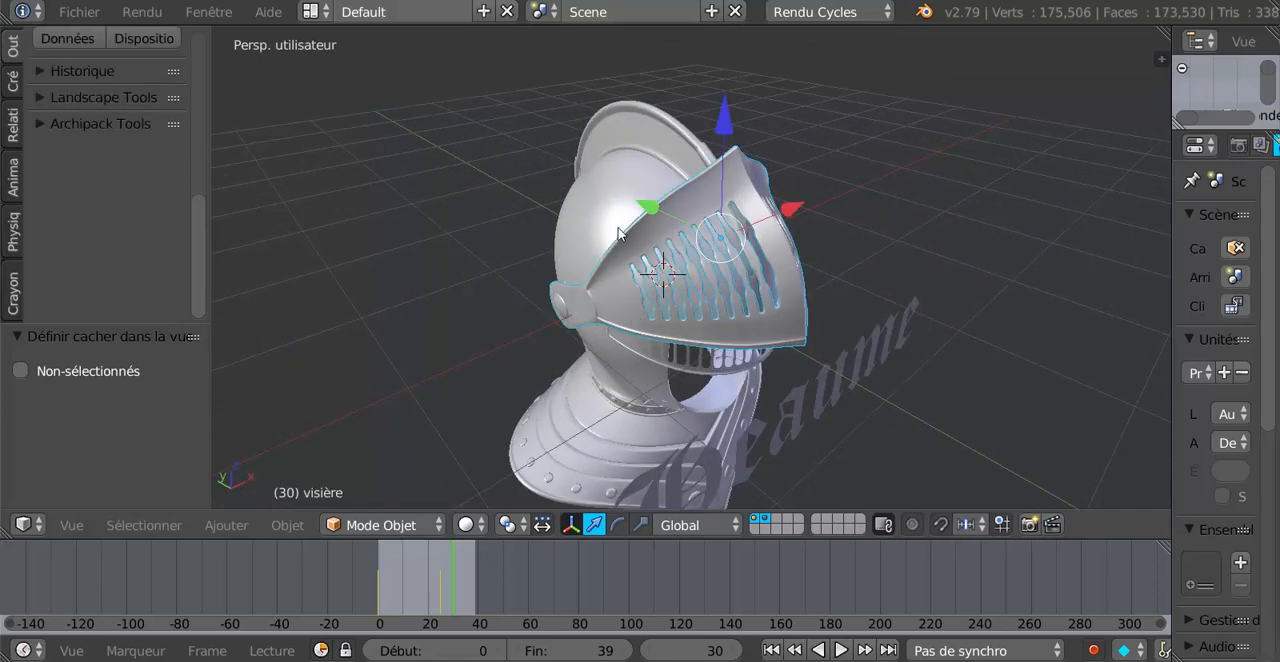
middle_click_drag(593, 254, 572, 296)
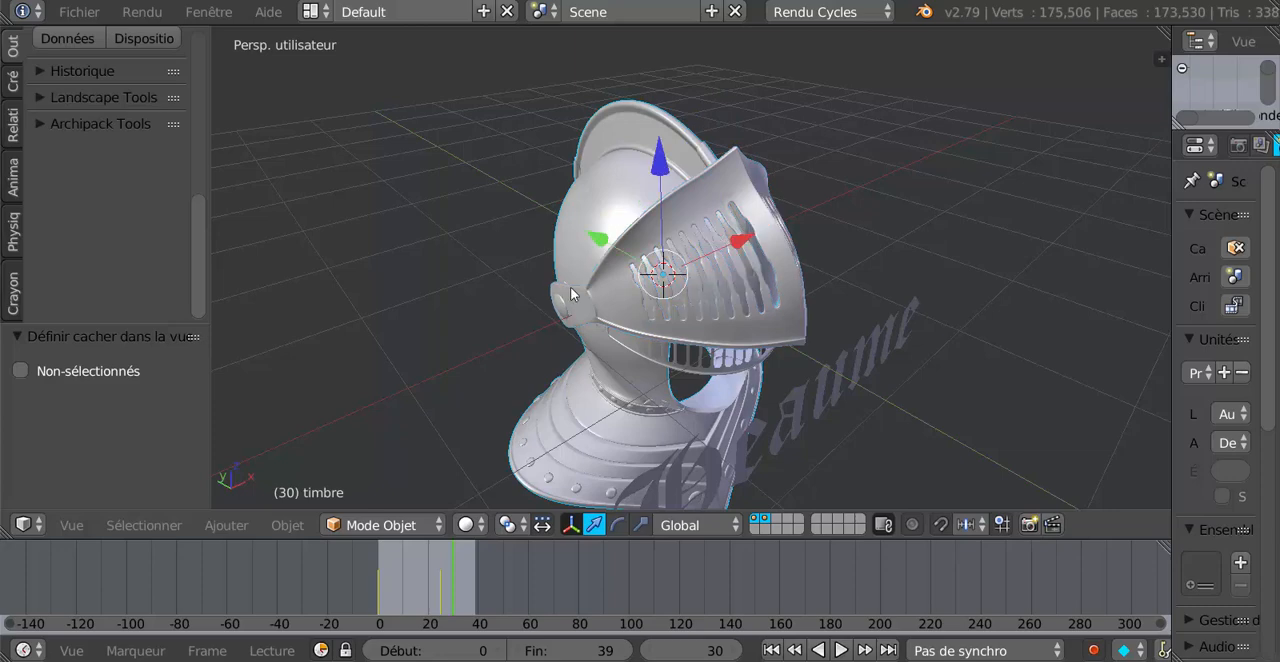
scroll(783, 273, "down", 3)
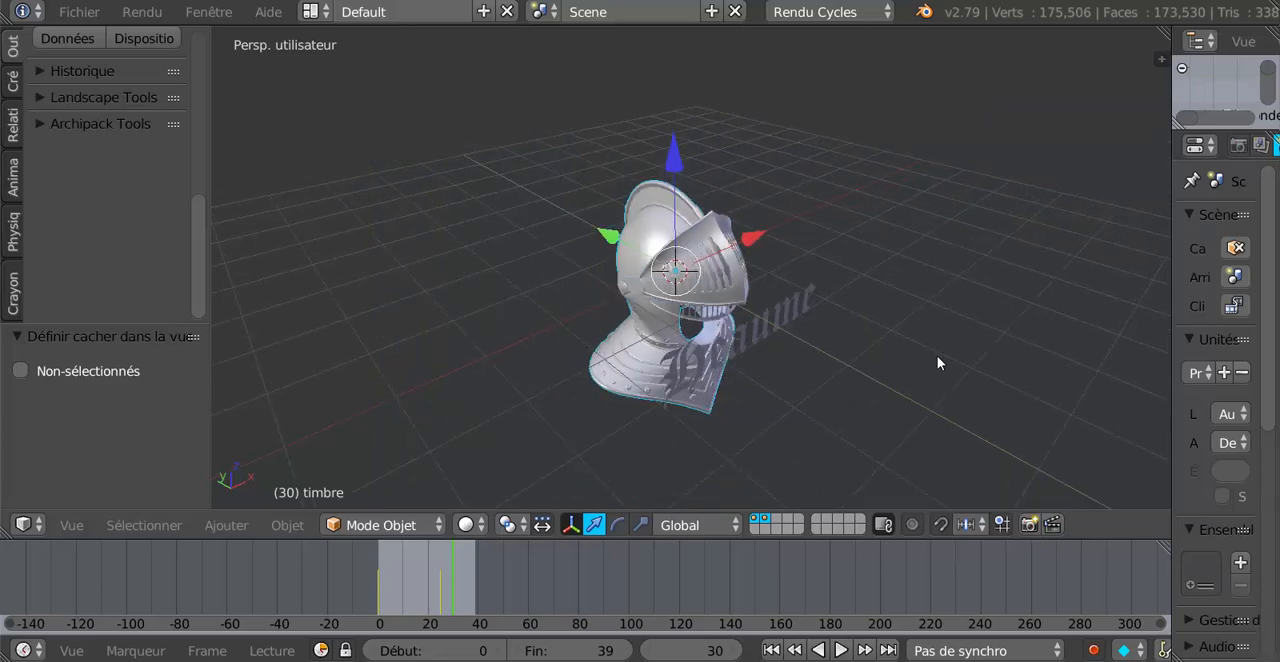
key("KP_7")
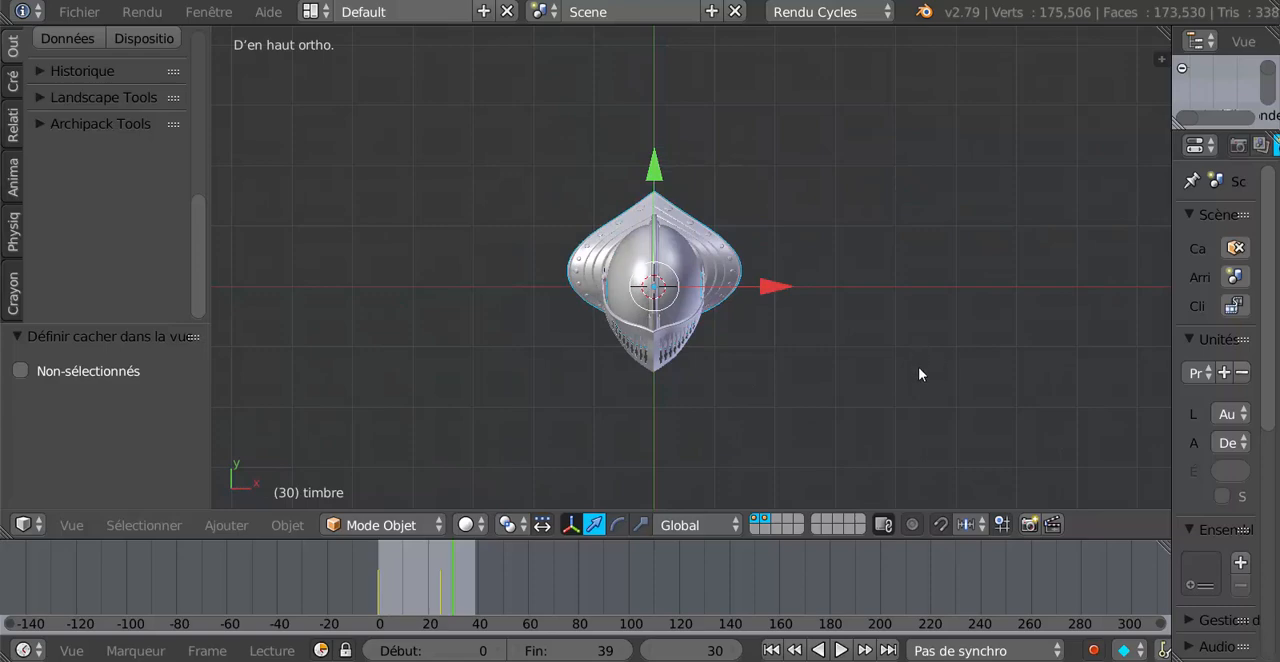
key("r")
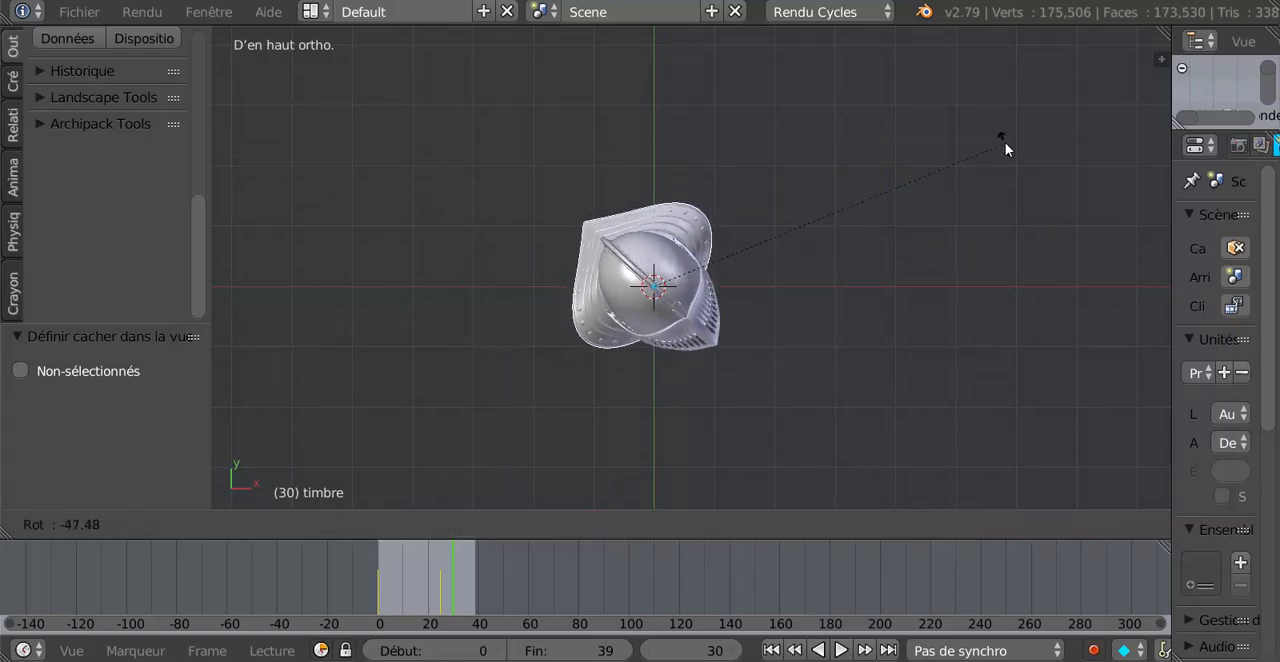
left_click(1021, 157)
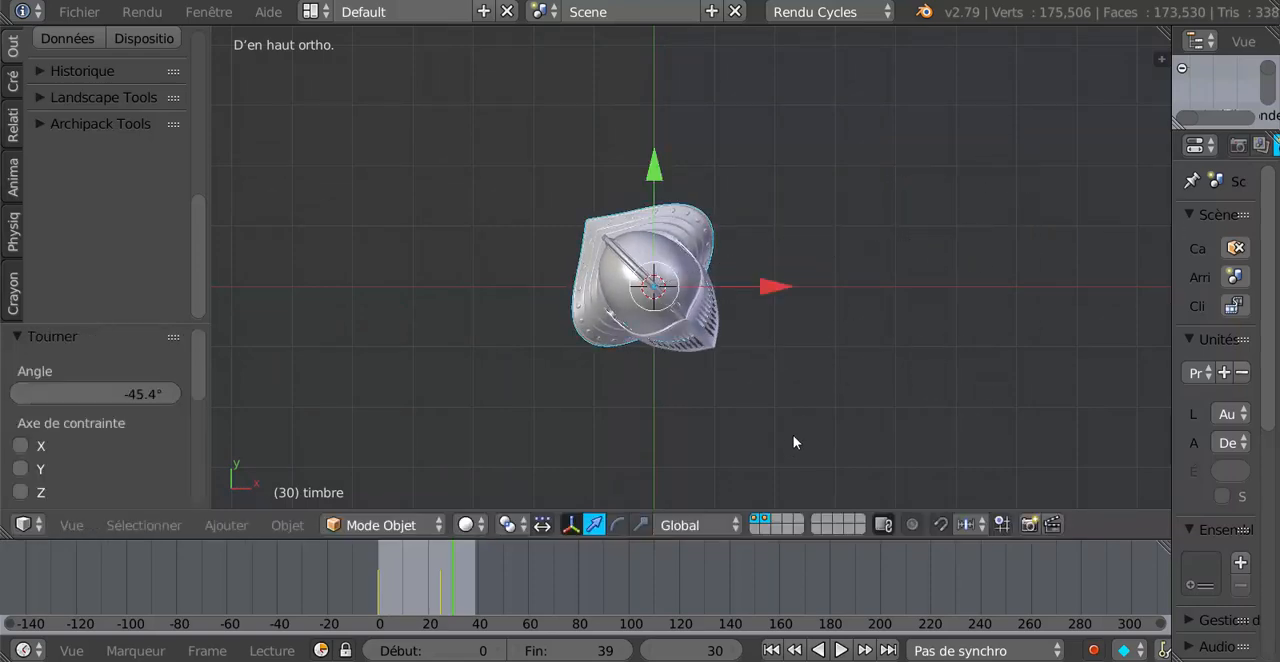
middle_click_drag(797, 440, 761, 363)
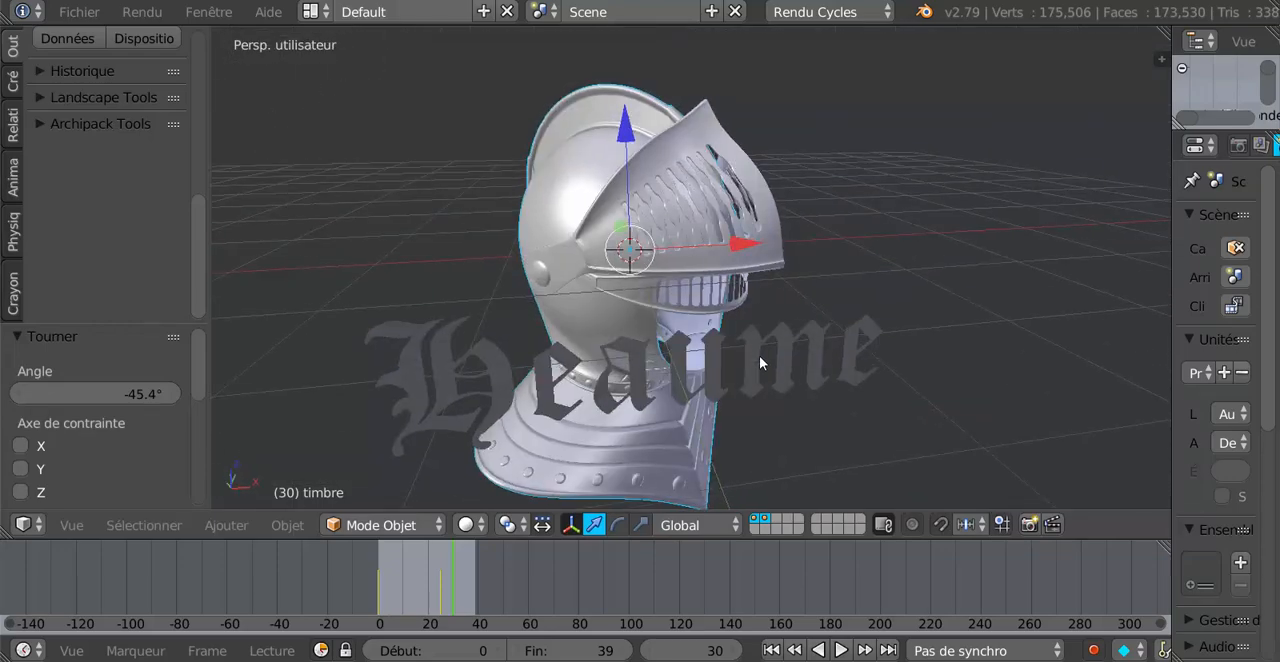
key("KP_1")
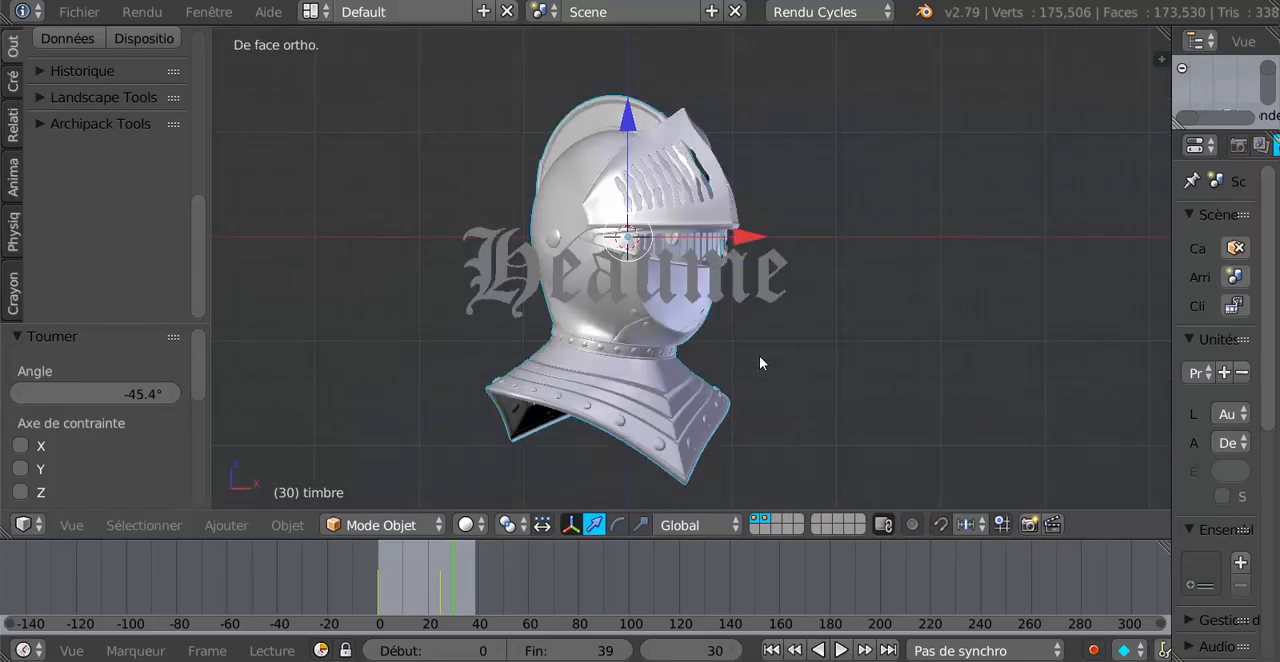
middle_click_drag(713, 342, 748, 351)
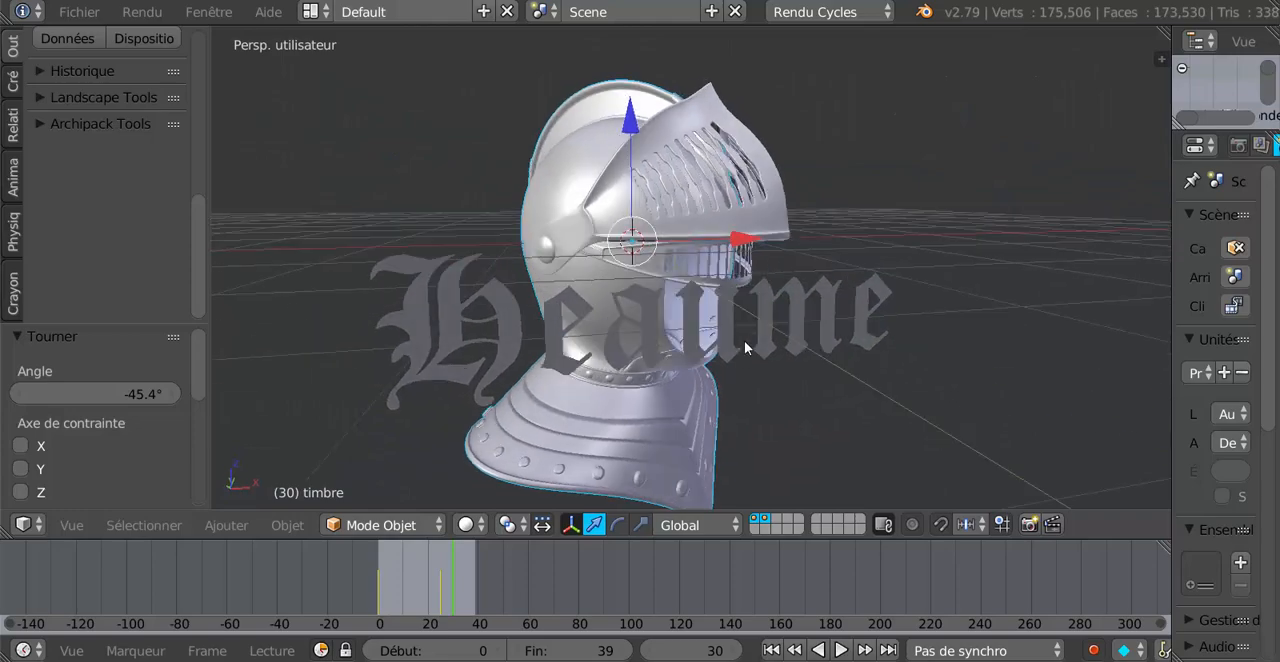
Try to rotate the visor about the global X axis and about the global Y axis.
right_click(765, 225)
middle_click_drag(763, 224, 706, 353)
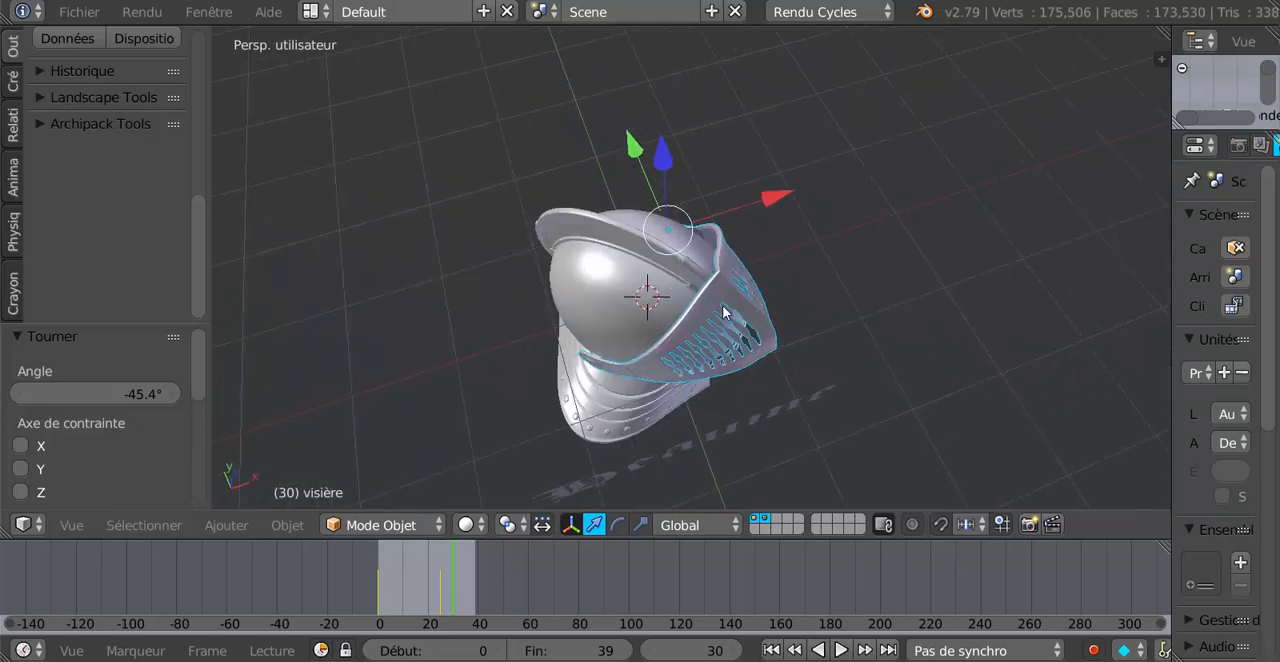
middle_click_drag(731, 314, 779, 203)
middle_click_drag(865, 180, 797, 176)
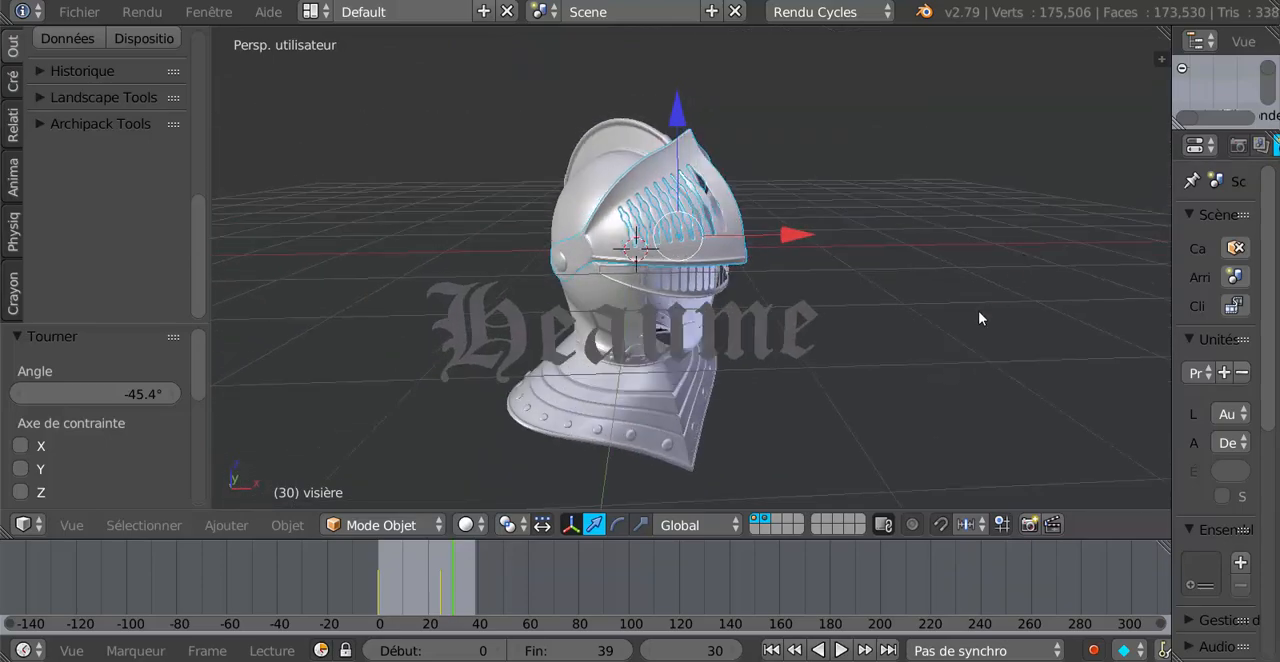
middle_click_drag(963, 333, 892, 443)
middle_click_drag(753, 448, 791, 363)
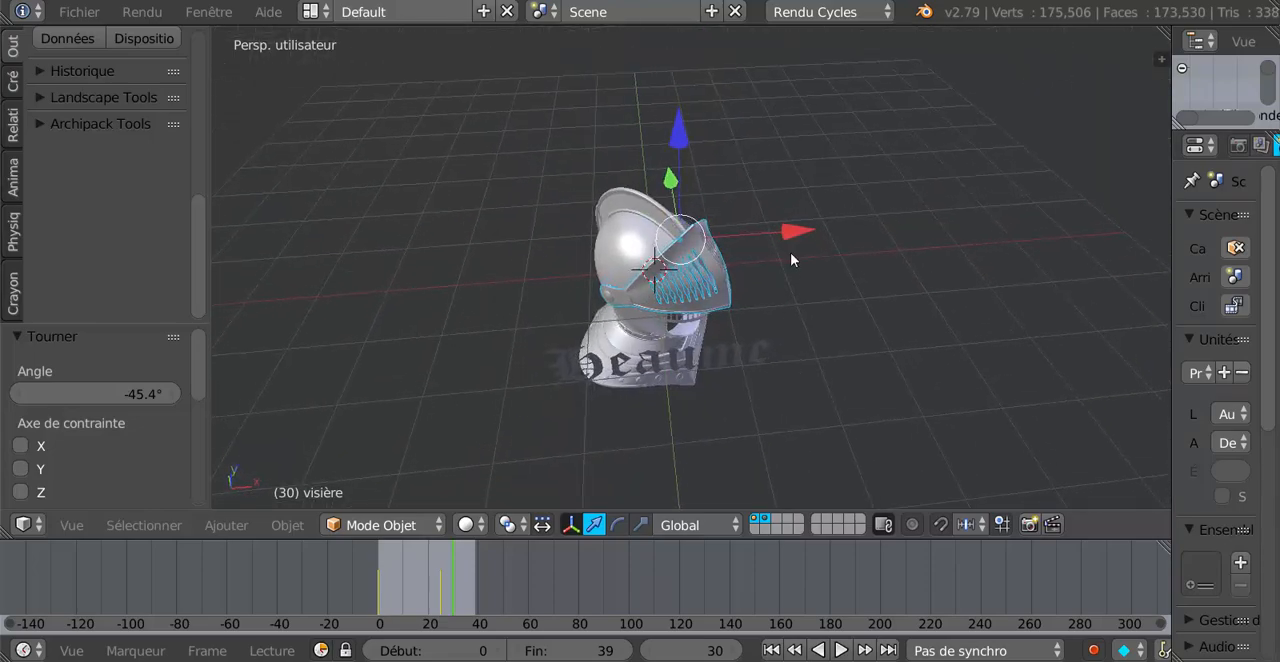
key("r")
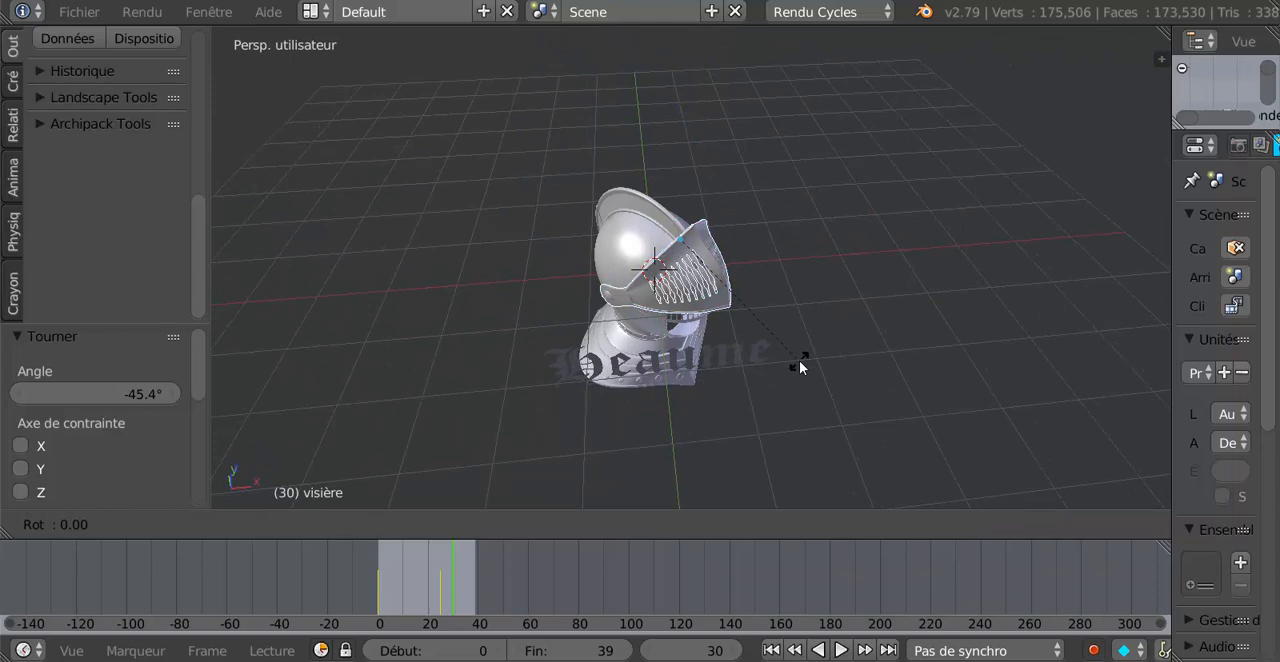
key("x")
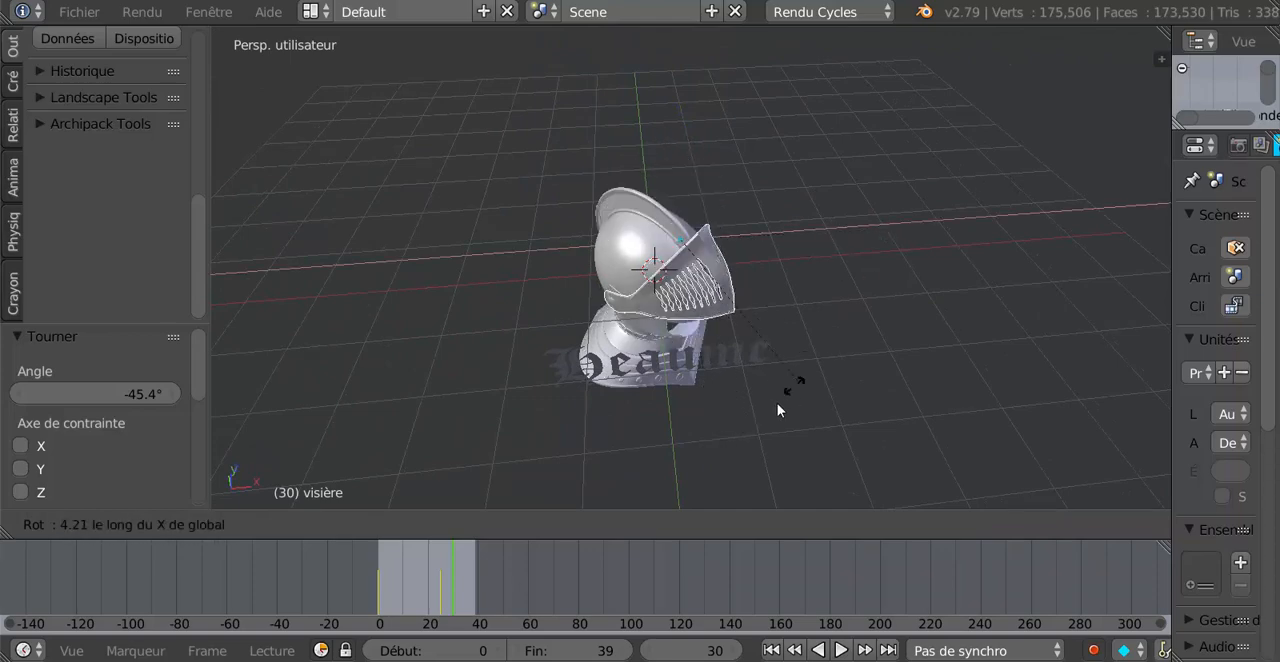
left_click(845, 279)
key("r")
key("y")
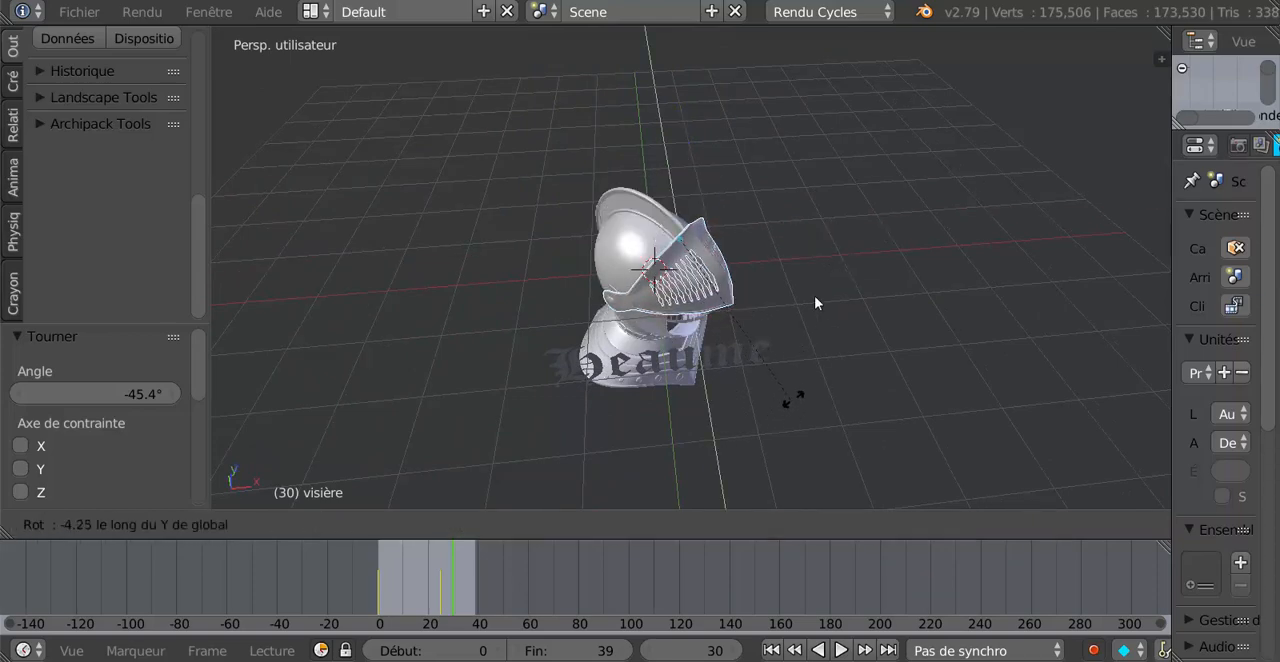
left_click(905, 283)
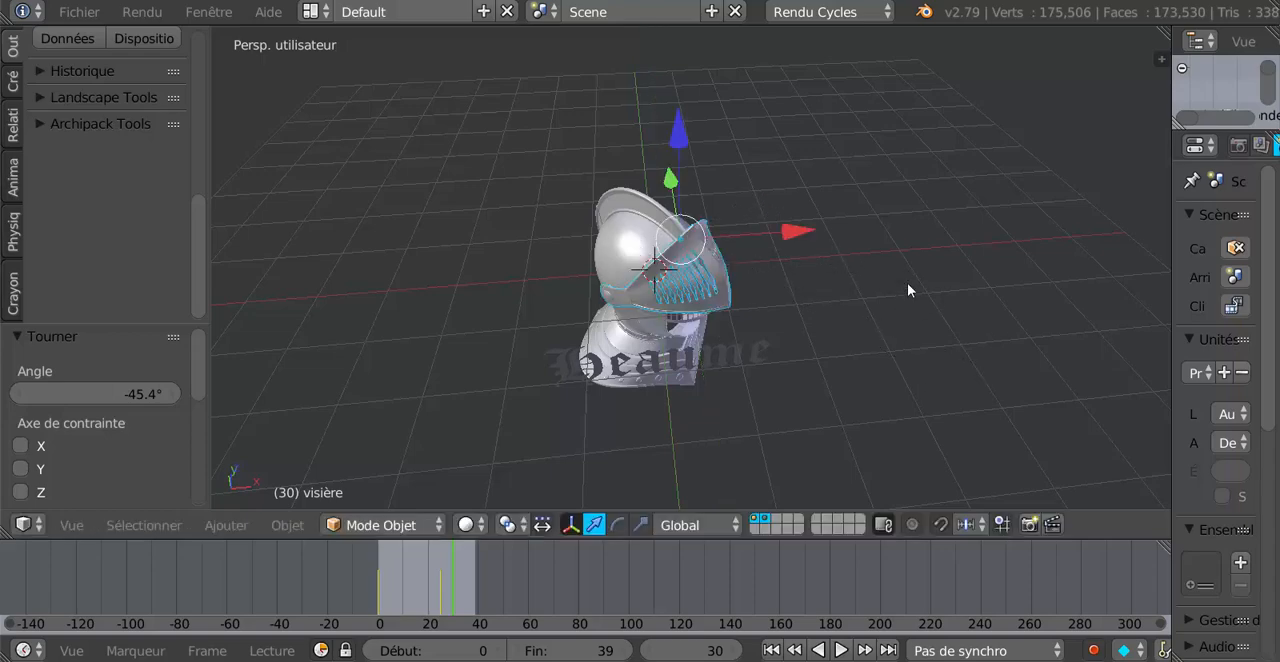
Try to swing the visor by about 26° around its local Z axis.
middle_click_drag(800, 346, 808, 307)
scroll(771, 346, "up", 3)
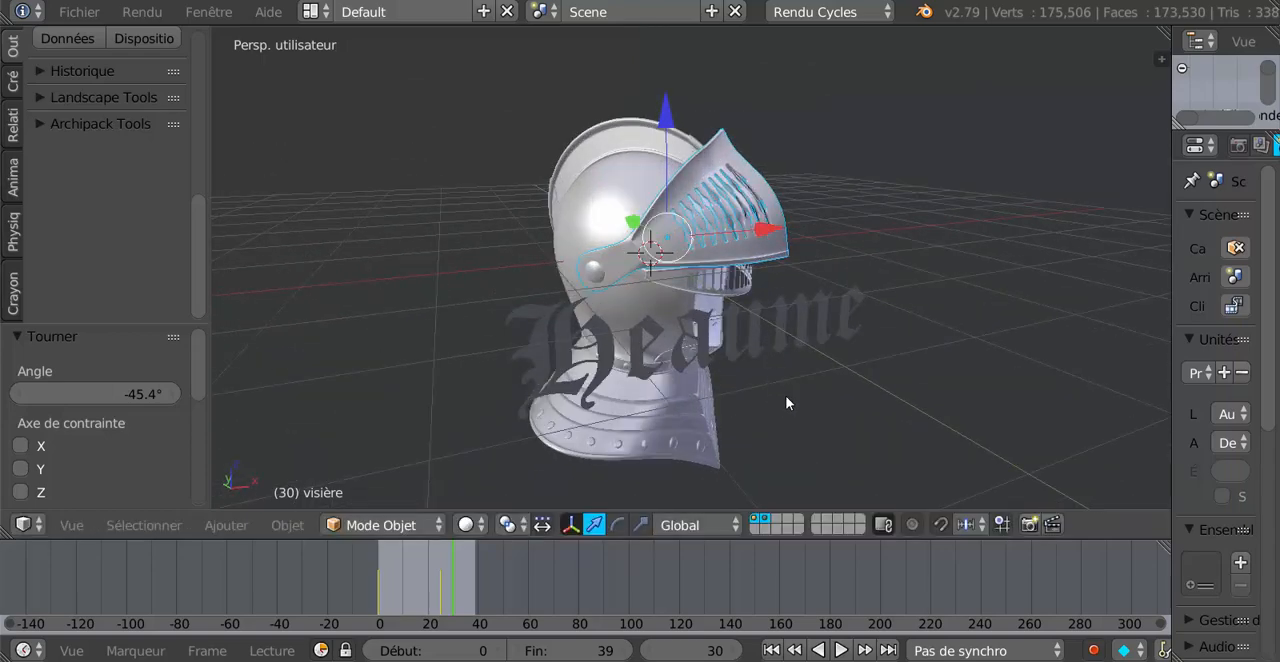
key("r")
key("z")
key("z")
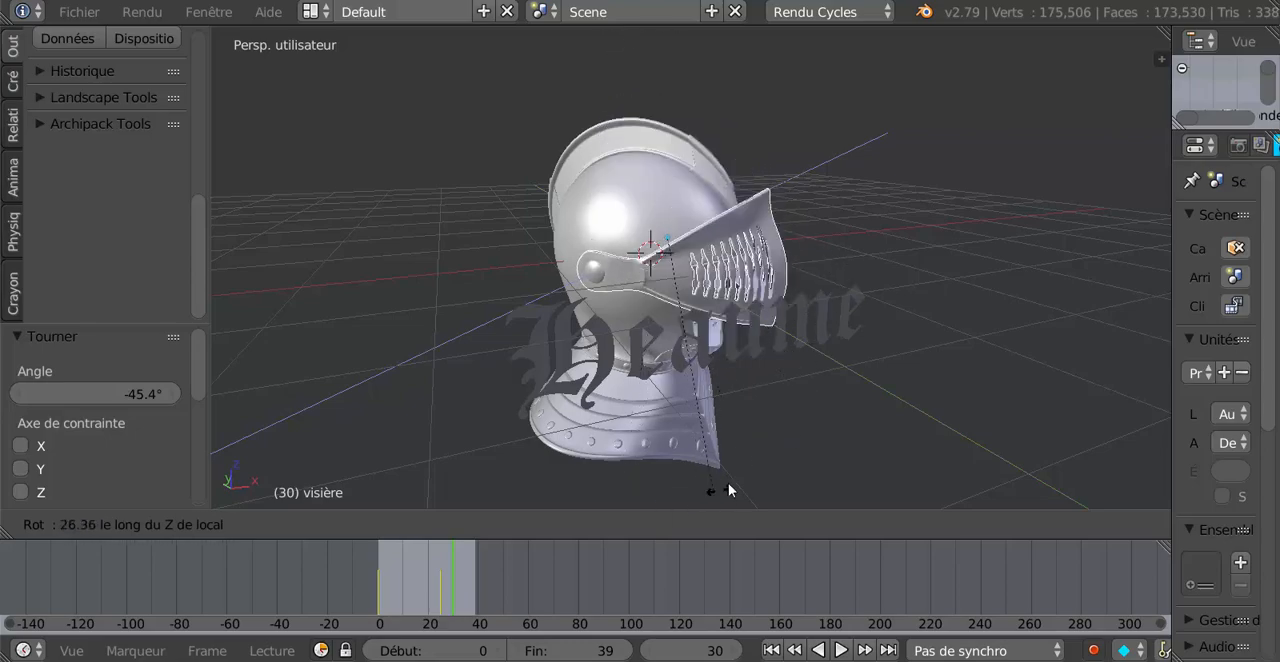
right_click(797, 374)
Try to rotate the slotted grille beneath the visor by about -47° around its local Z axis.
scroll(864, 341, "down", 3)
middle_click_drag(866, 340, 731, 319)
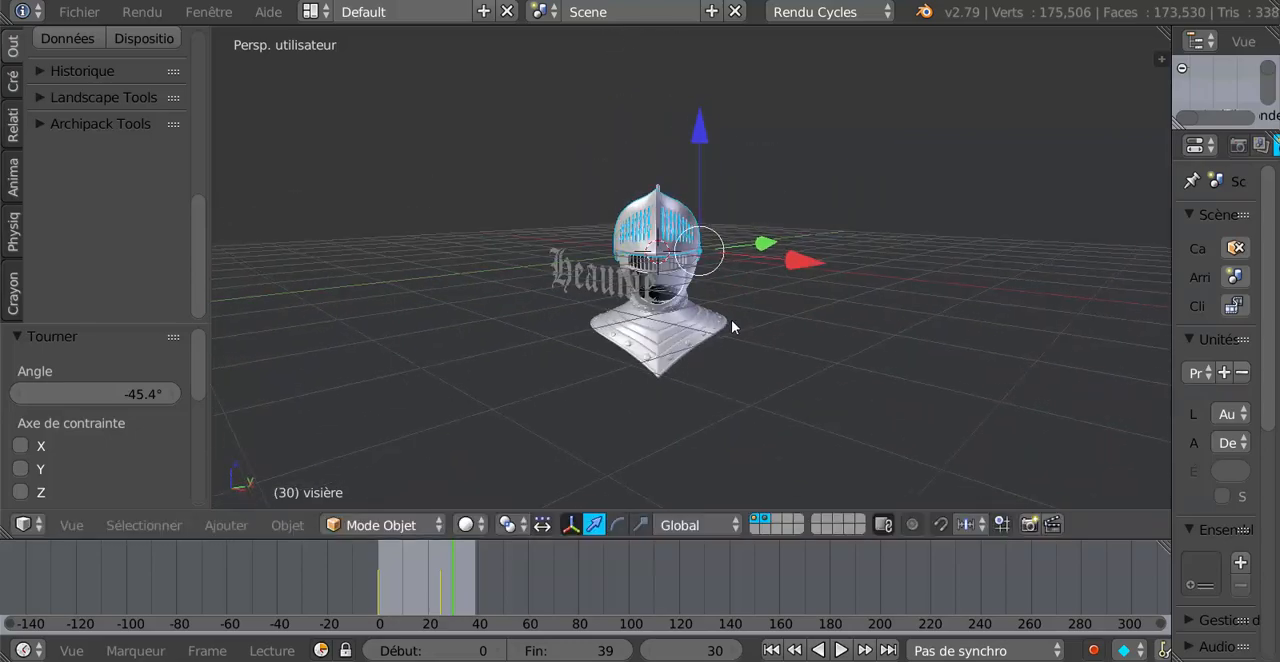
scroll(662, 352, "up", 3)
middle_click_drag(662, 352, 791, 343)
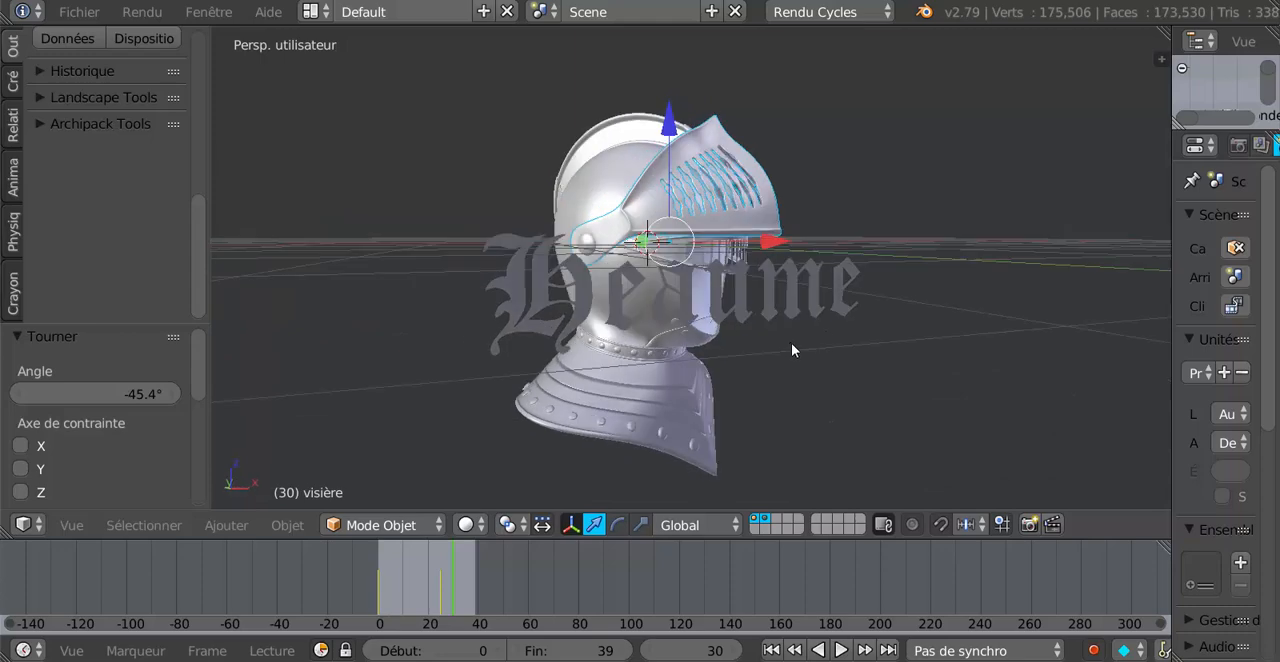
right_click(702, 262)
scroll(877, 474, "up", 2)
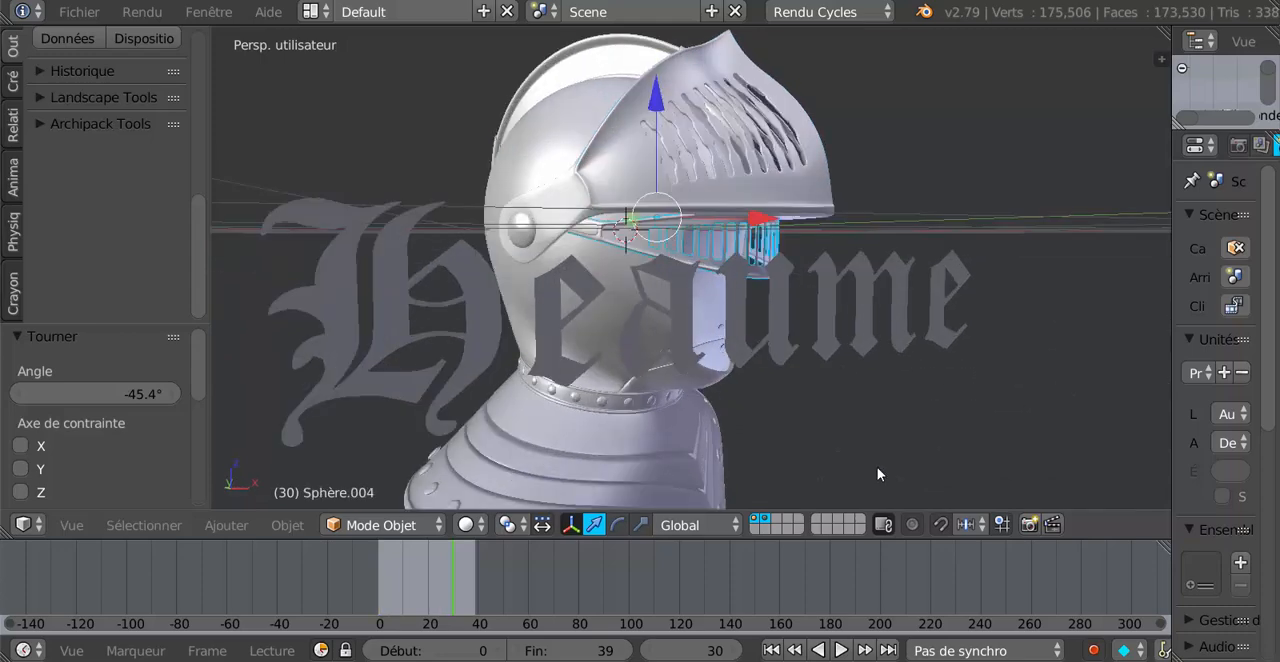
scroll(877, 474, "down", 2)
key("r")
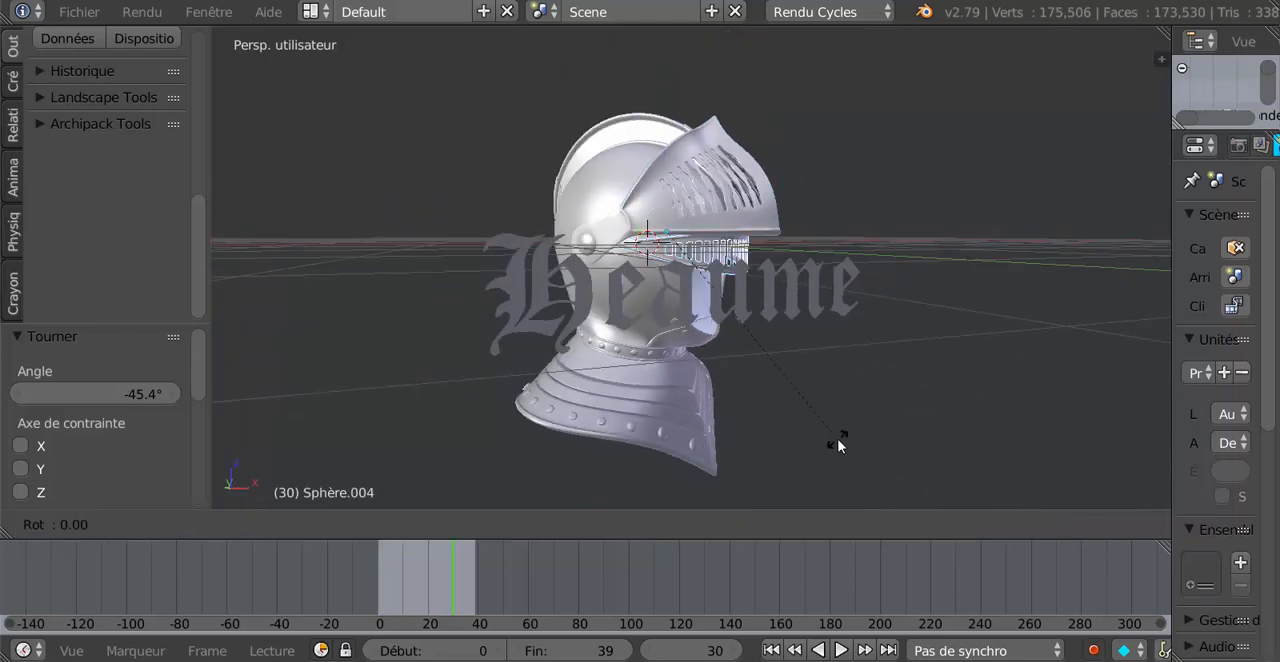
key("z")
key("z")
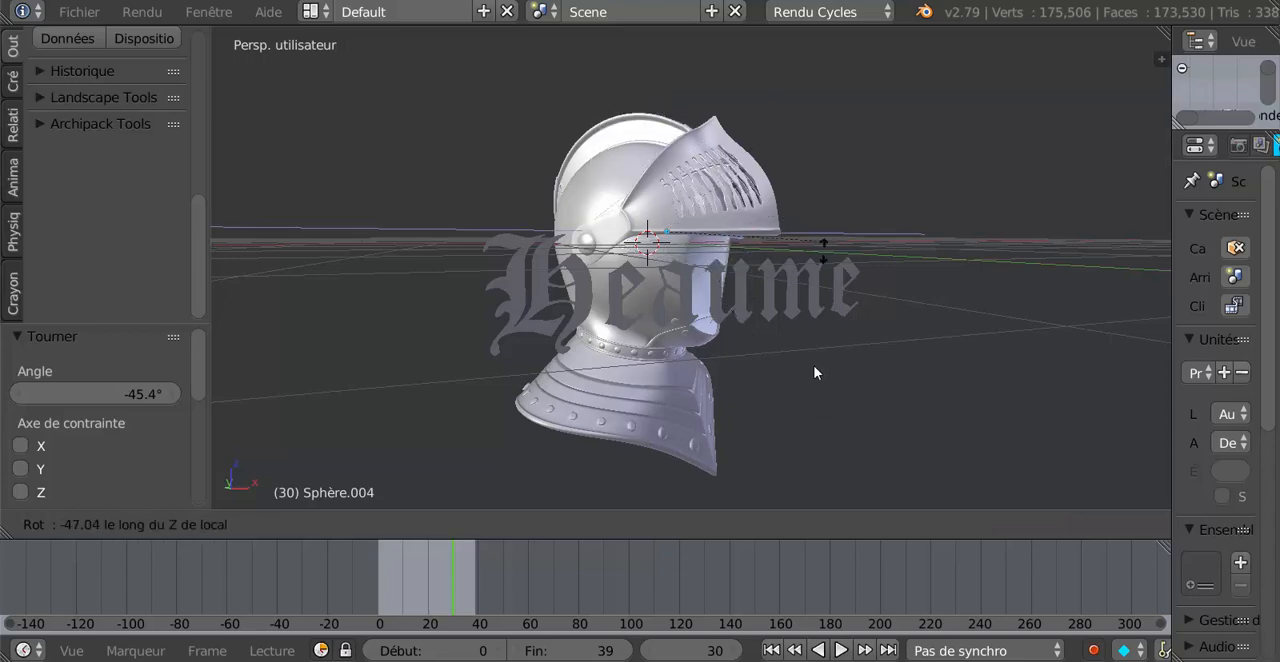
right_click(821, 327)
Show the turned helmet in the orthographic front view.
scroll(821, 328, "down", 3)
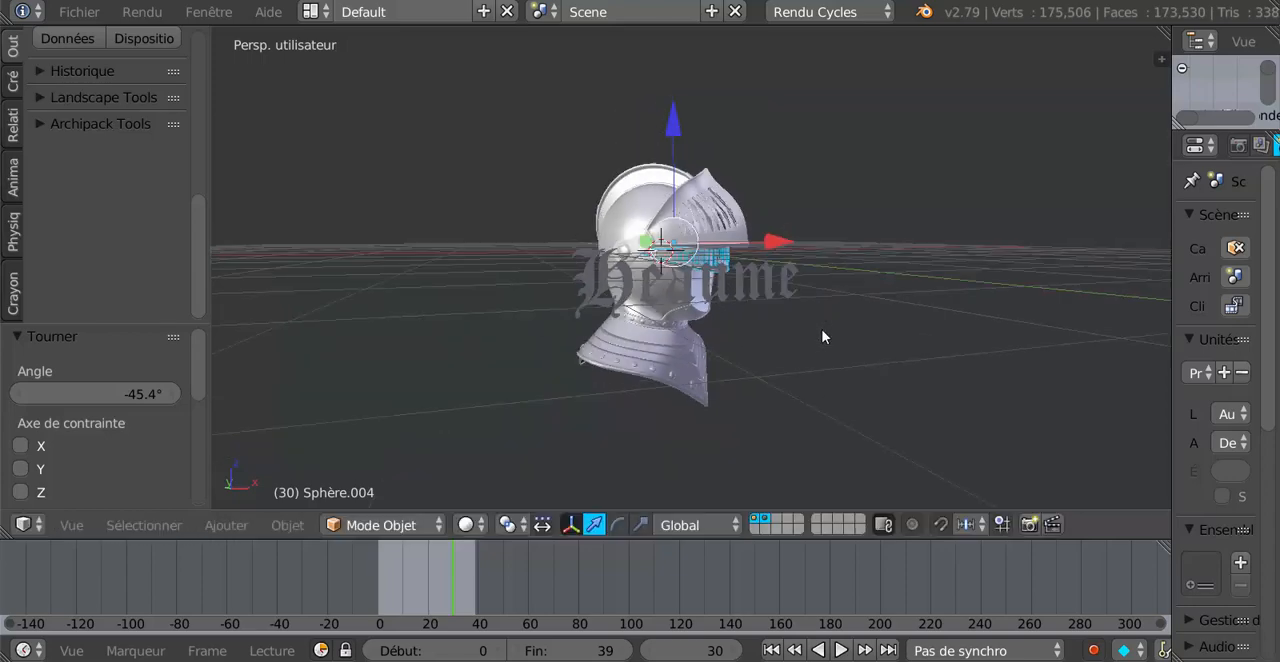
middle_click_drag(822, 330, 784, 385)
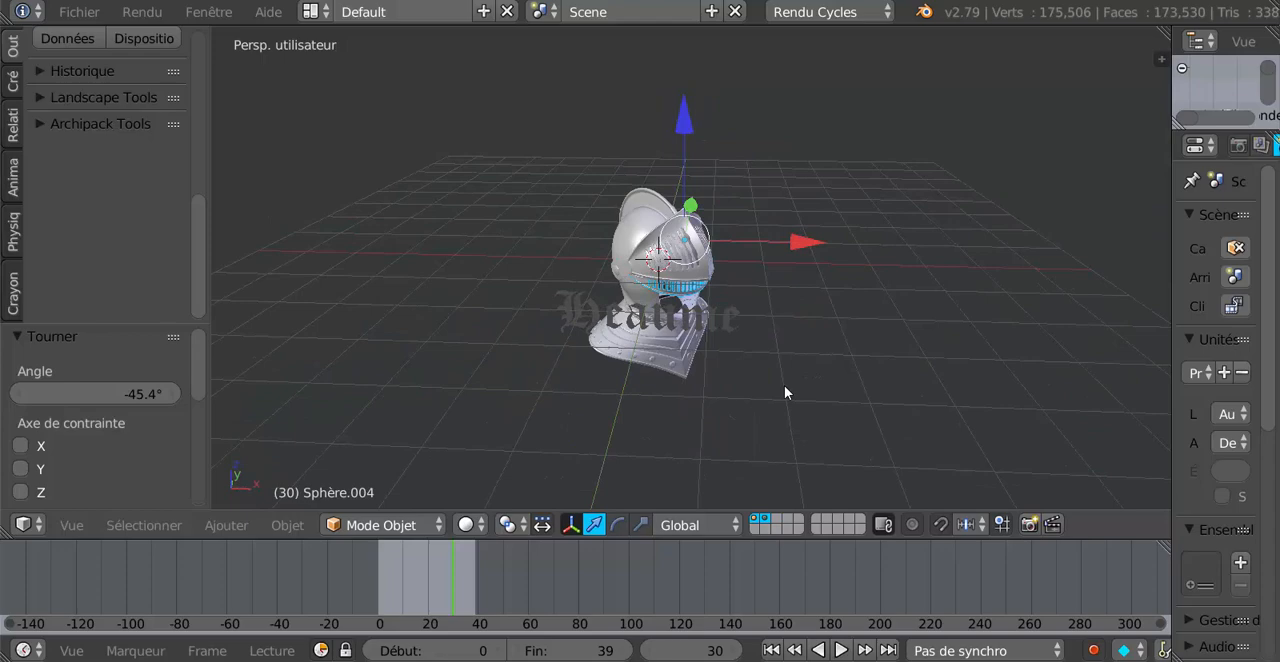
key("KP_1")
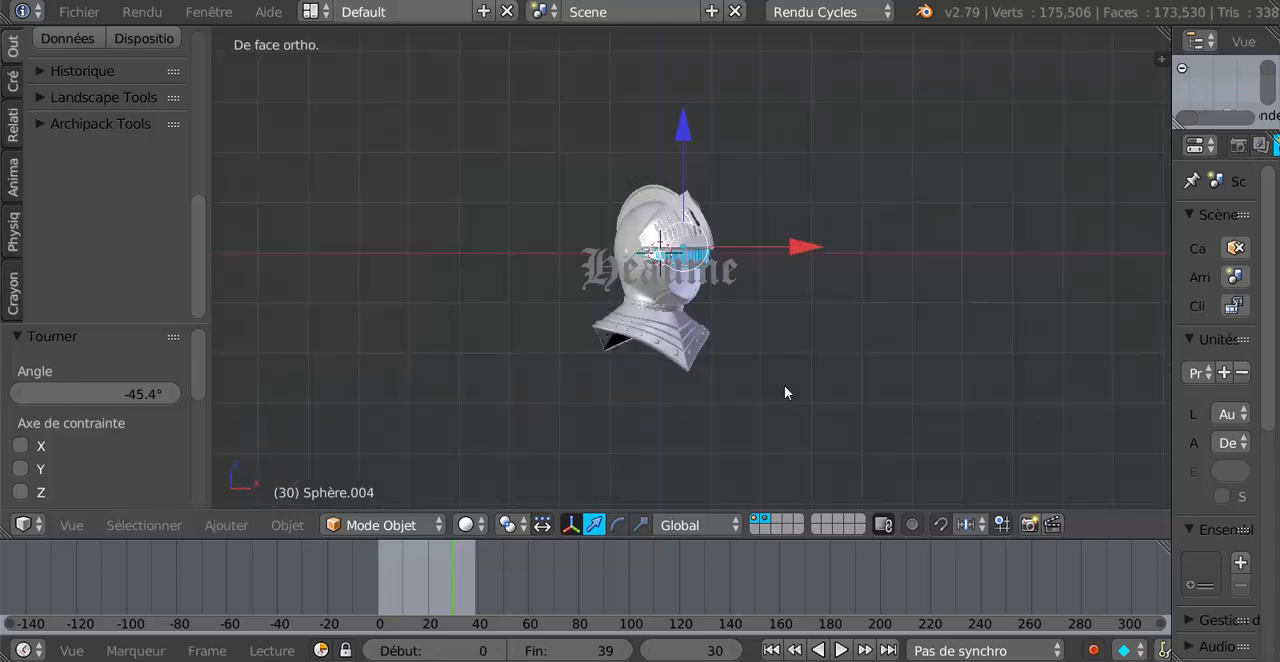
scroll(784, 393, "up", 2)
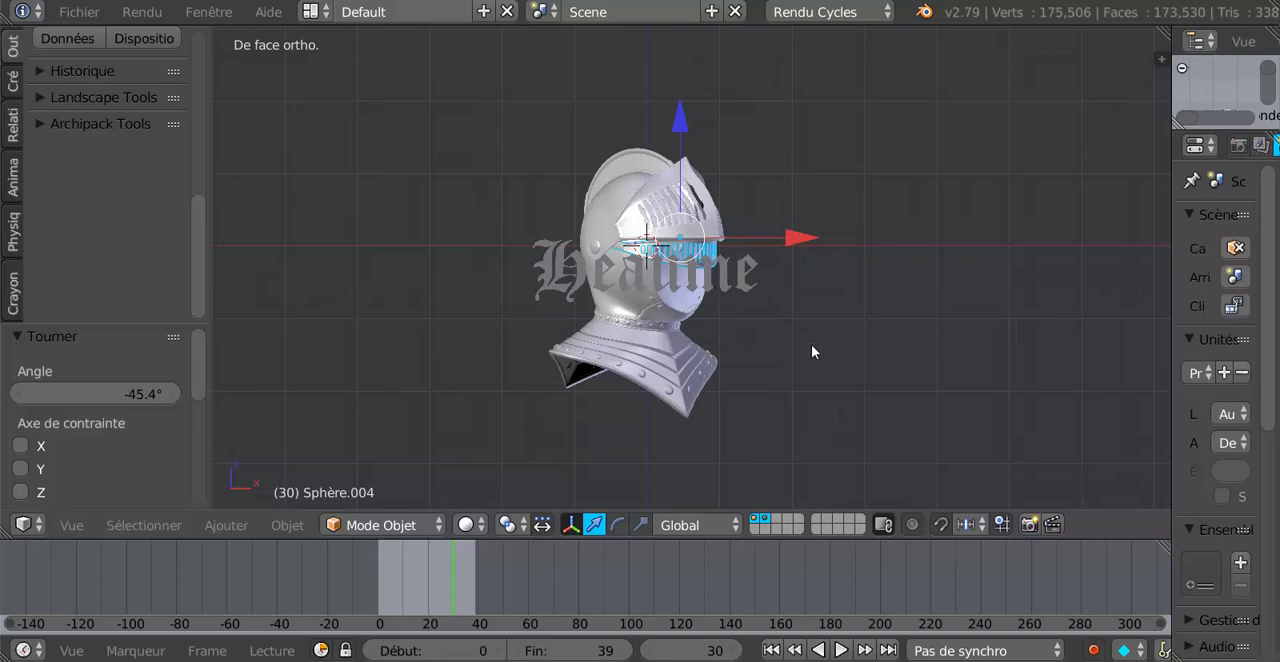
Examine the helmet's turned visor and slotted grille up close from the front and from several perspective angles.
scroll(811, 351, "up", 3)
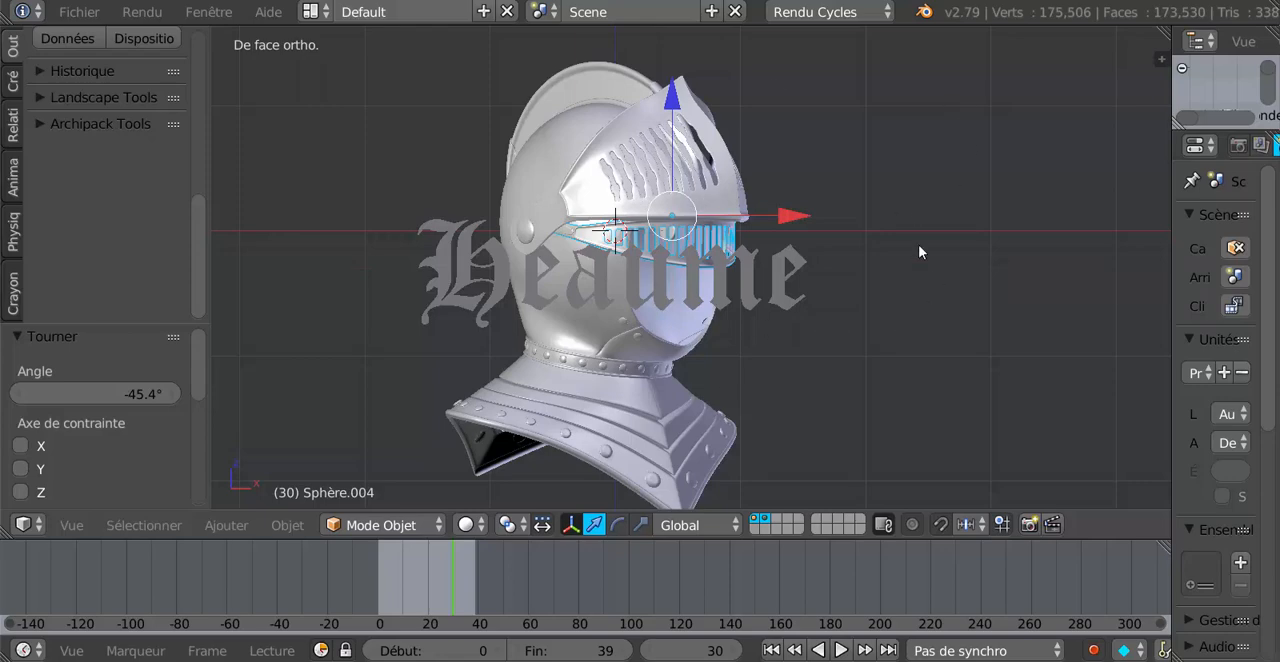
scroll(918, 372, "down", 2)
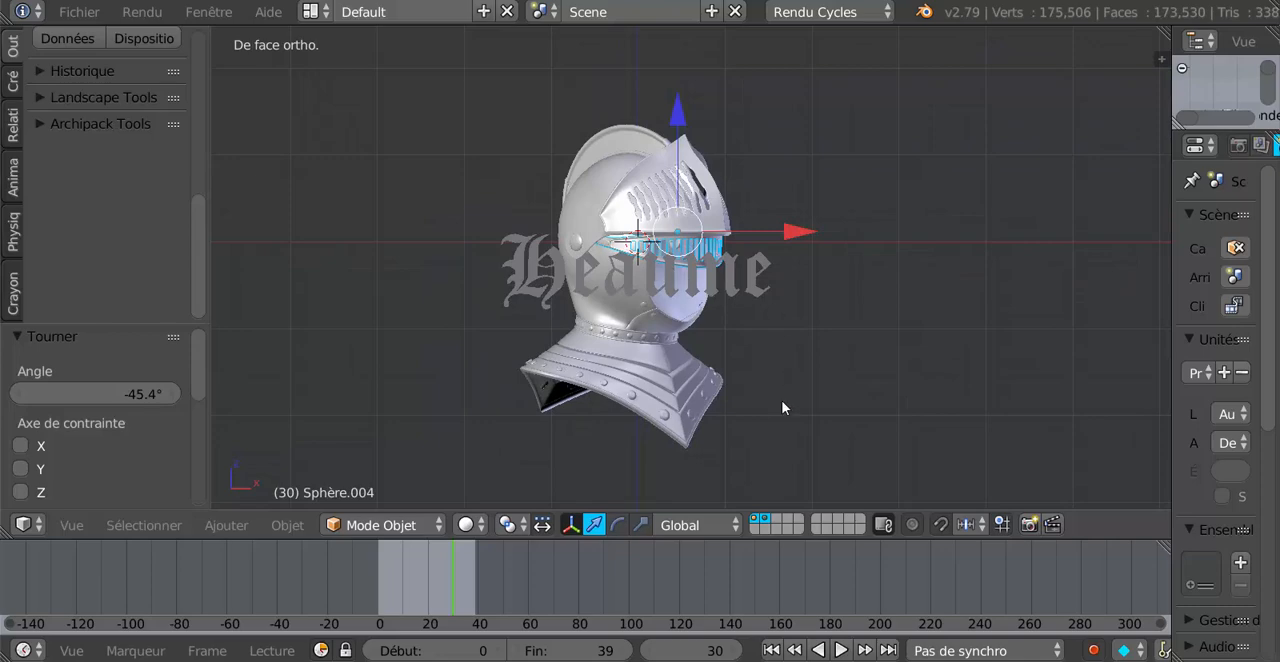
scroll(857, 337, "up", 1)
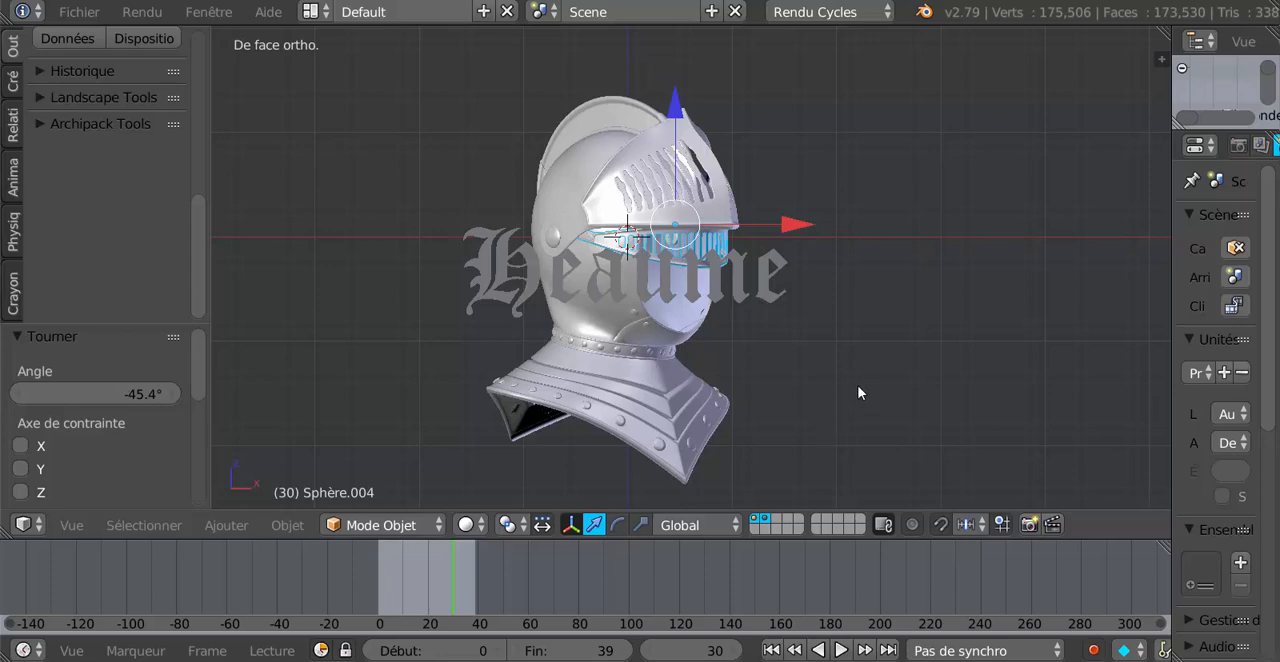
scroll(851, 400, "up", 2)
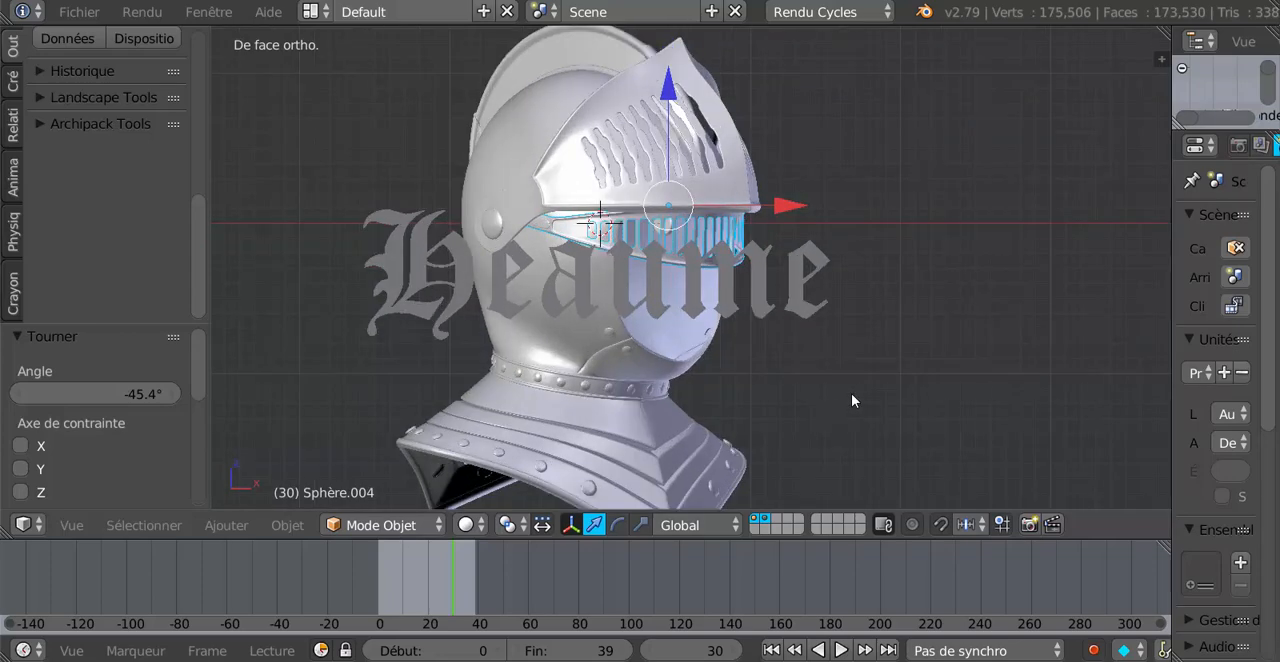
scroll(851, 400, "down", 4)
mouse_move(852, 399)
middle_mouse_down()
mouse_move(752, 403)
mouse_move(978, 408)
mouse_move(839, 406)
mouse_move(848, 393)
middle_mouse_up()
scroll(839, 405, "up", 2)
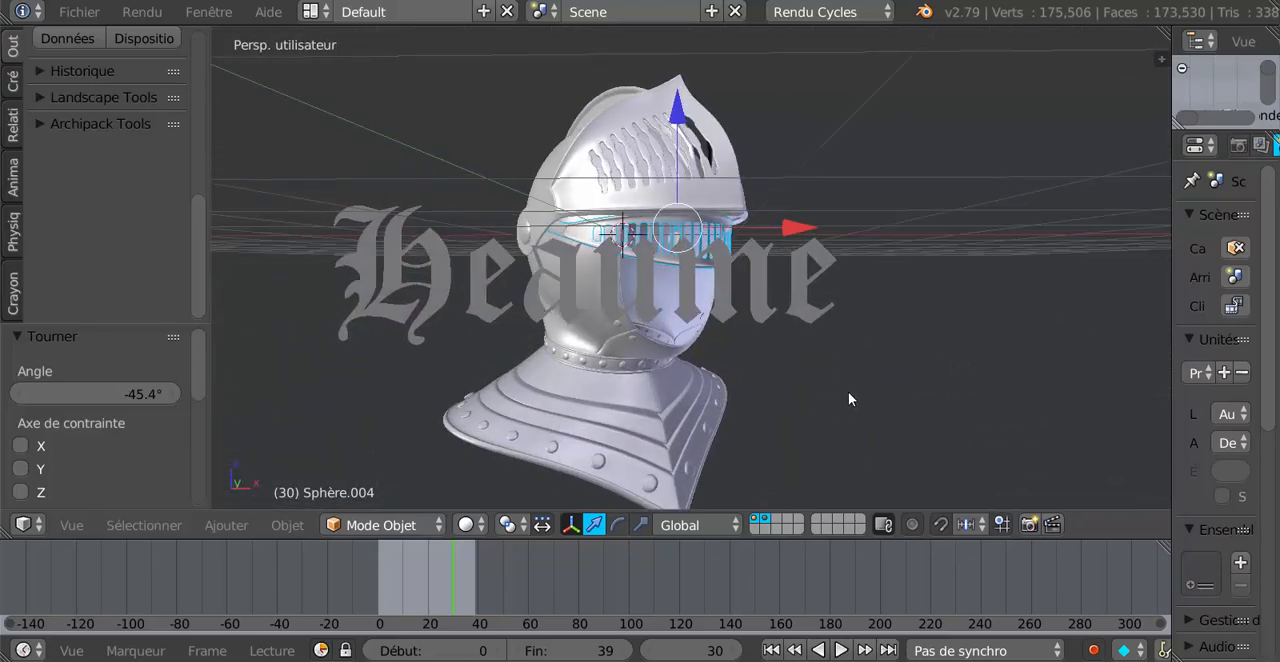
scroll(849, 395, "down", 1)
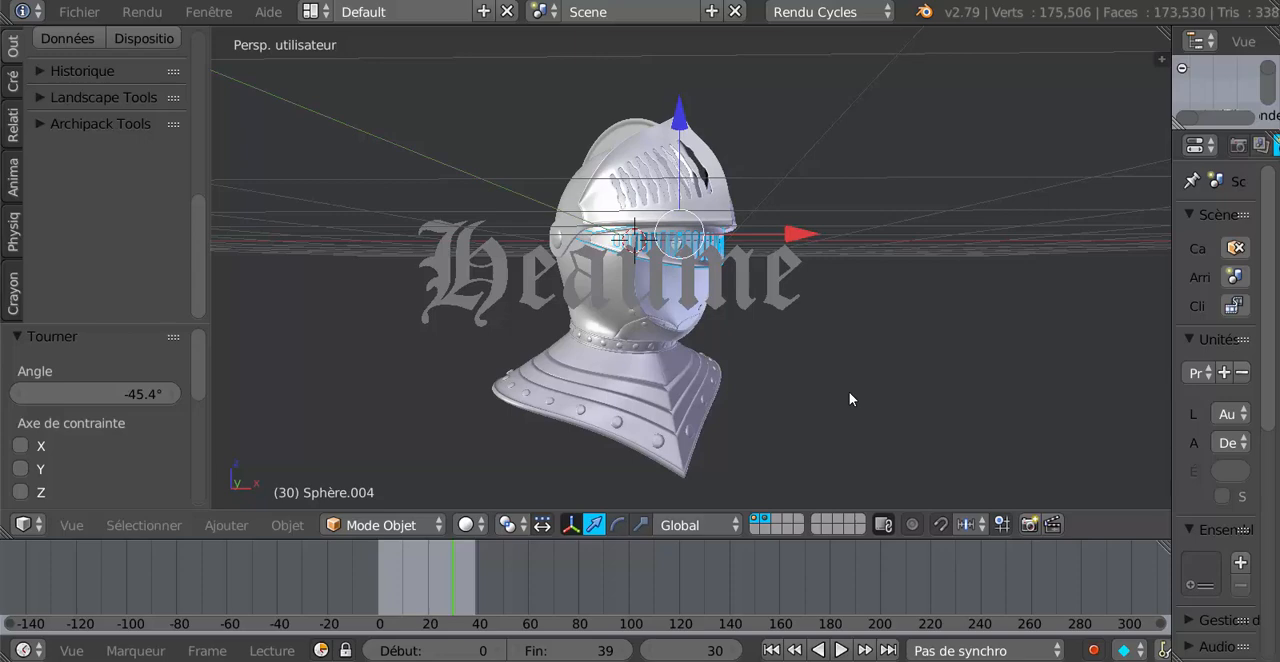
scroll(849, 399, "down", 2)
middle_click_drag(849, 399, 818, 453)
scroll(883, 446, "up", 2)
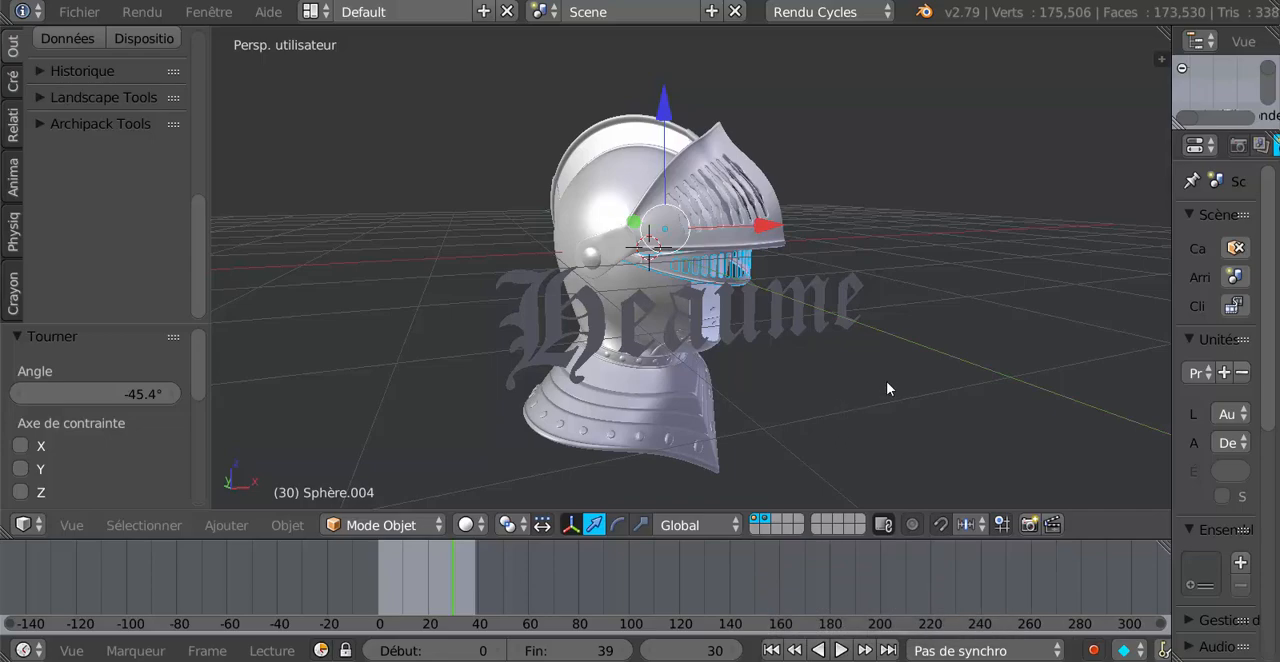
middle_click_drag(876, 402, 873, 365)
scroll(843, 396, "down", 2)
scroll(888, 360, "up", 4)
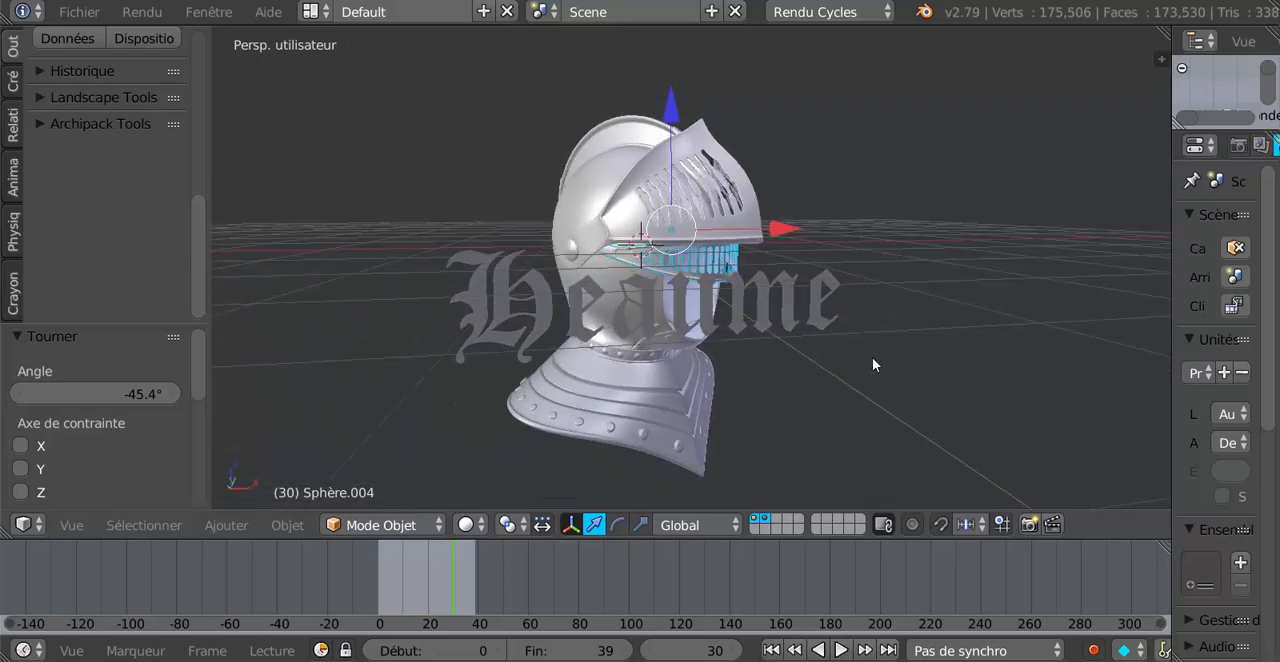